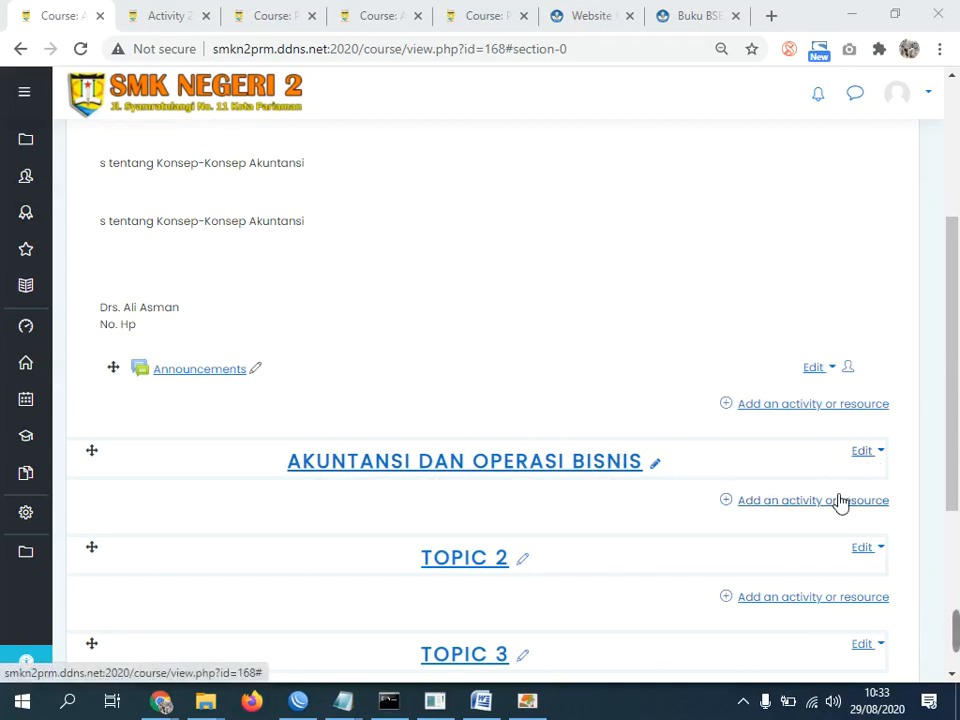
Switch to Nitro Pro and delete the front matter, pages 1 to 10, from KONSEP_AKUN_DASAR_JILID_1.pdf.
{"action": "left_click", "coordinate": [530, 702]}
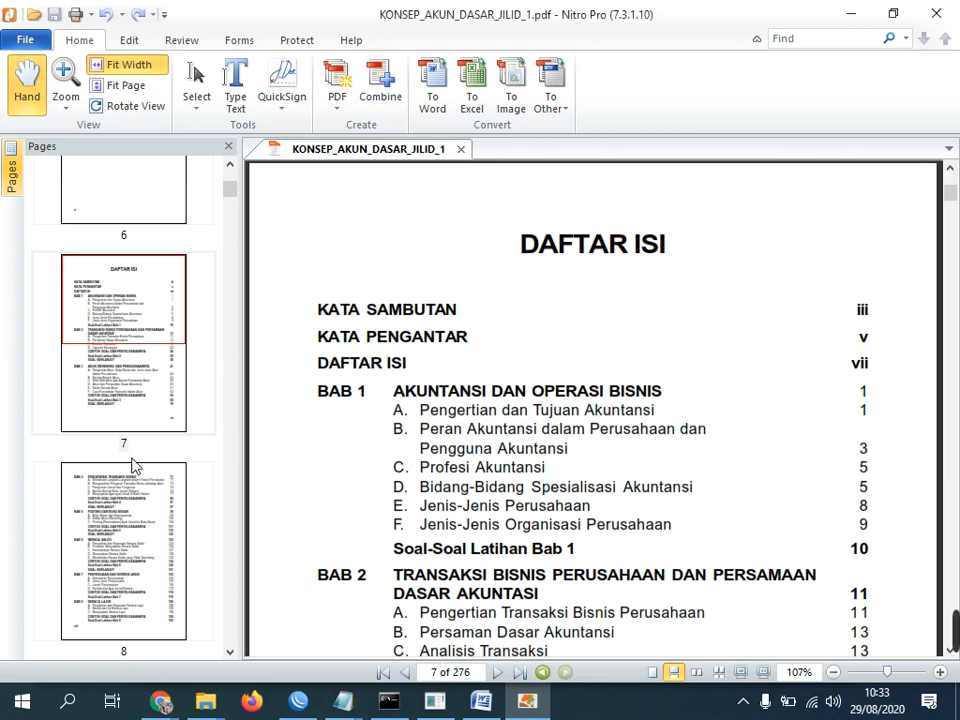
{"action": "scroll", "coordinate": [135, 465], "scroll_direction": "down", "scroll_amount": 6}
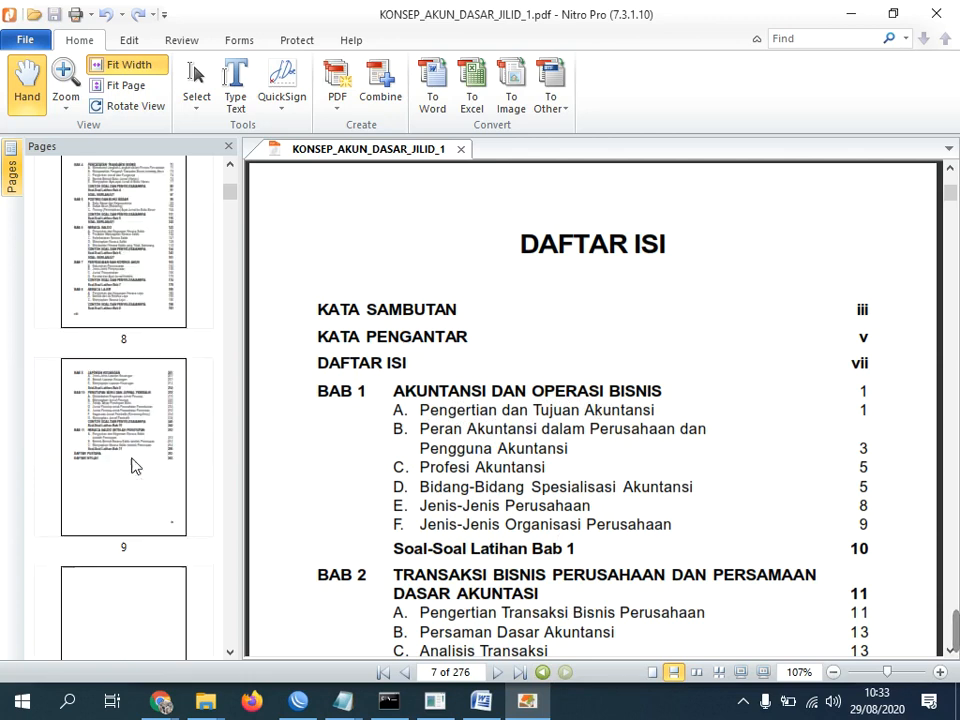
{"action": "scroll", "coordinate": [135, 465], "scroll_direction": "up", "scroll_amount": 2}
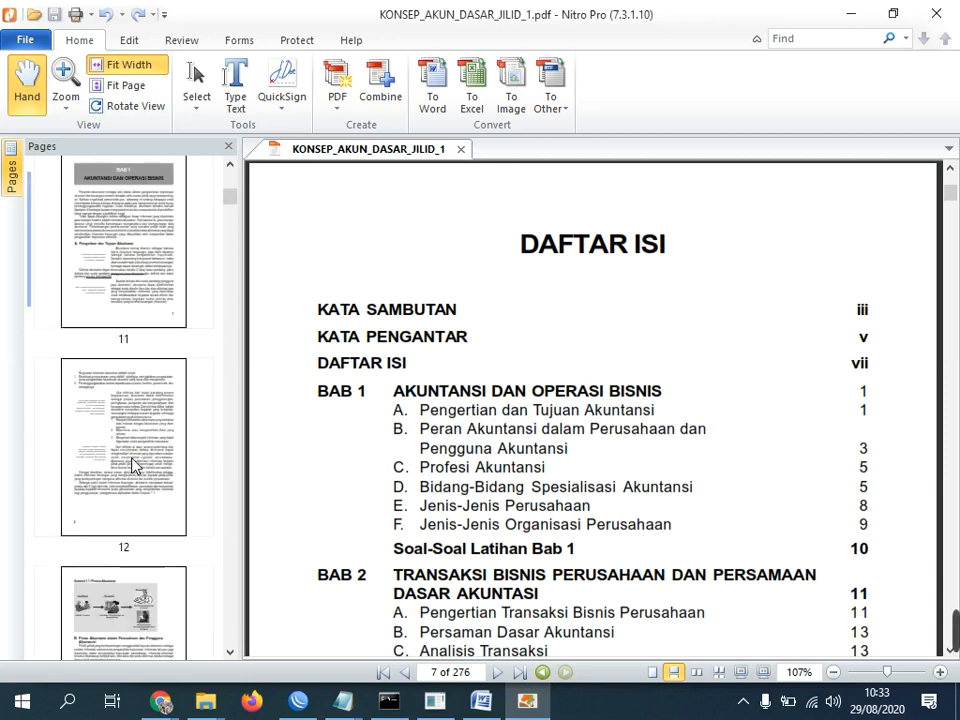
{"action": "scroll", "coordinate": [135, 465], "scroll_direction": "up", "scroll_amount": 2}
{"action": "left_click", "coordinate": [146, 354]}
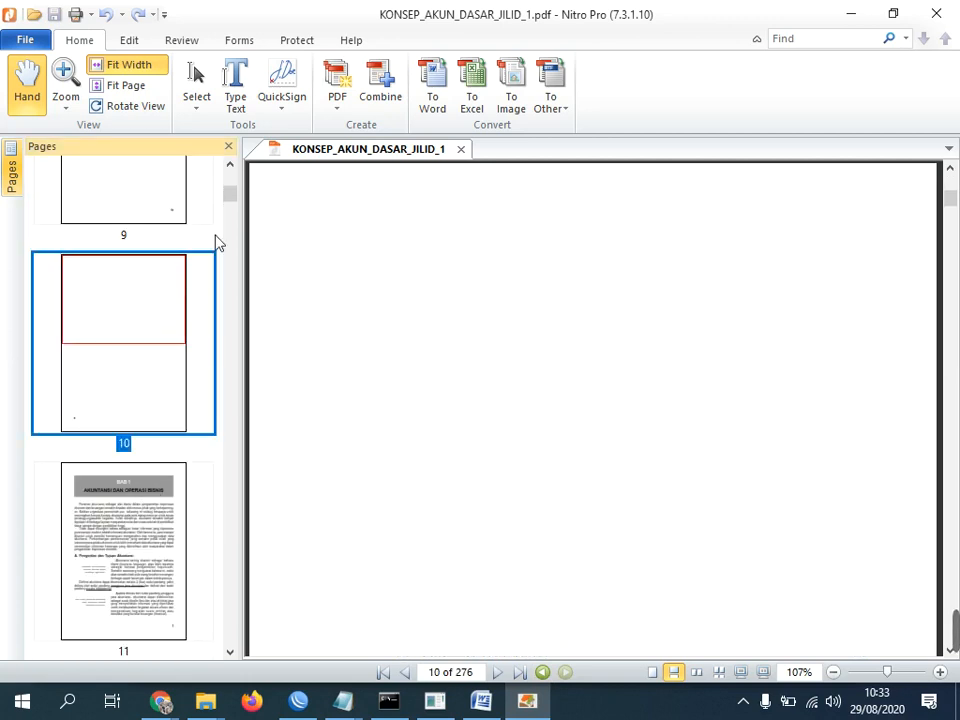
{"action": "left_click_drag", "start_coordinate": [229, 202], "coordinate": [233, 168]}
{"action": "left_click", "coordinate": [153, 215]}
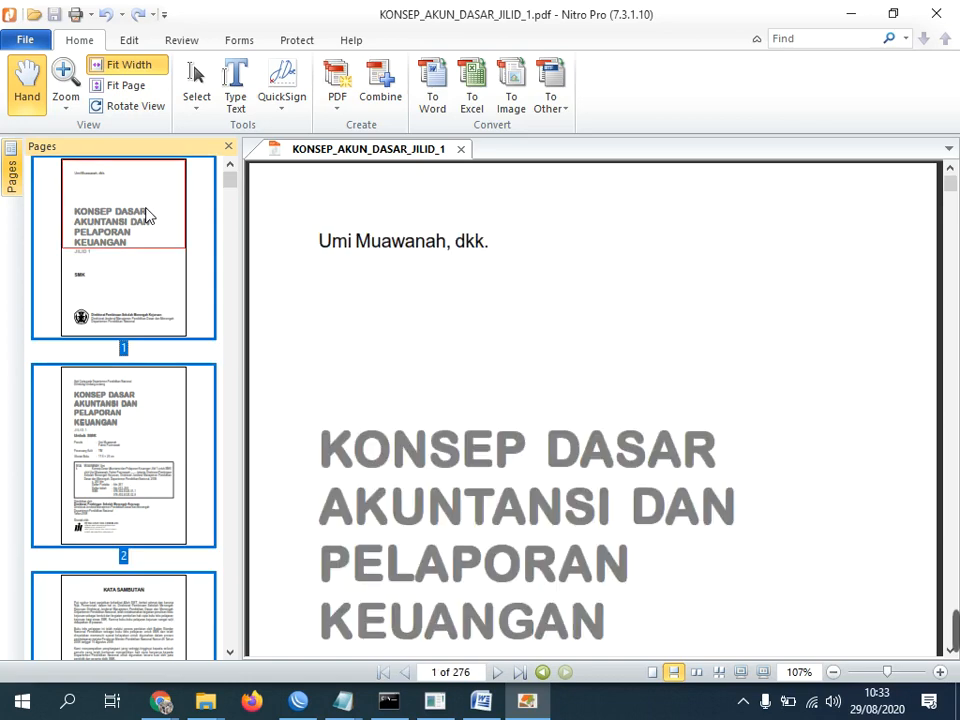
{"action": "key", "text": "Delete"}
{"action": "key", "text": "Return"}
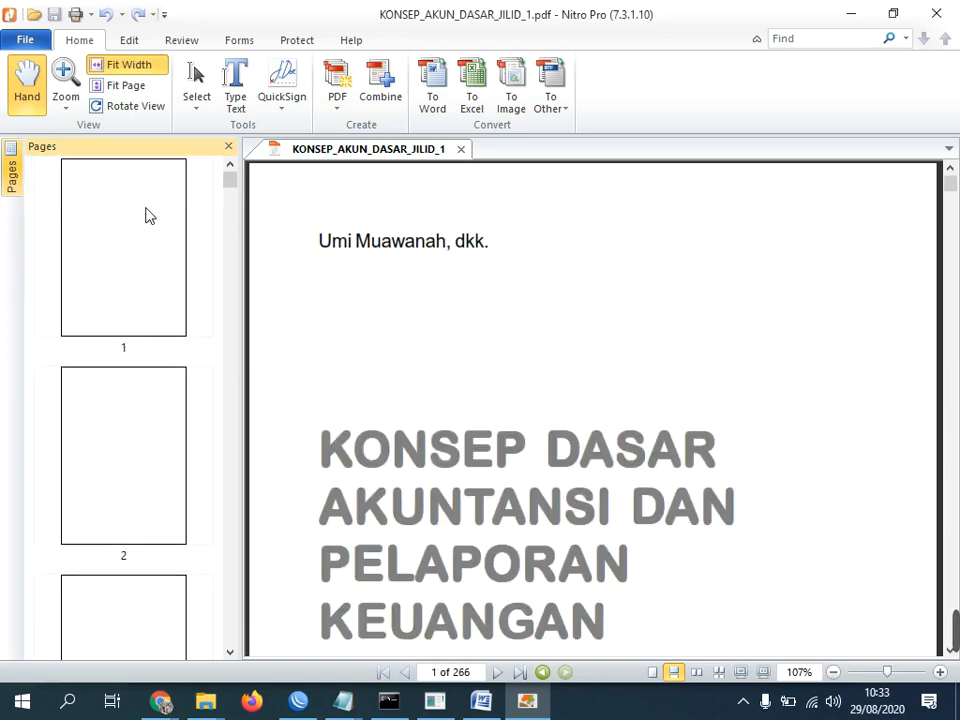
Delete every page from the start of Bab 3 to the end of the document, pages 41 to 266.
{"action": "scroll", "coordinate": [152, 363], "scroll_direction": "down", "scroll_amount": 5}
{"action": "scroll", "coordinate": [152, 363], "scroll_direction": "down", "scroll_amount": 10}
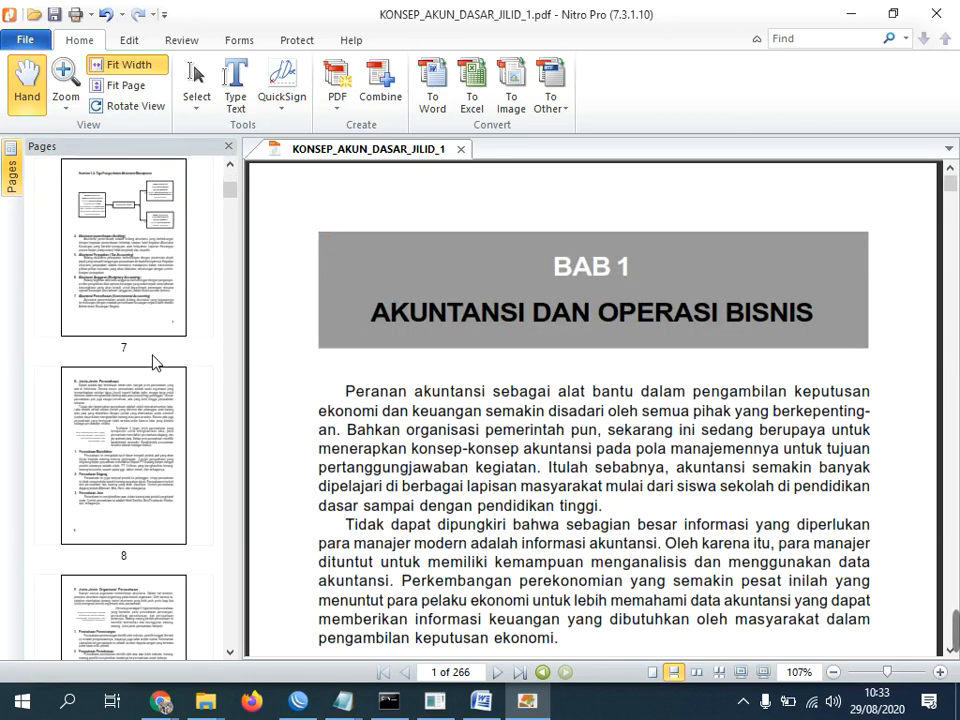
{"action": "scroll", "coordinate": [153, 374], "scroll_direction": "down", "scroll_amount": 12}
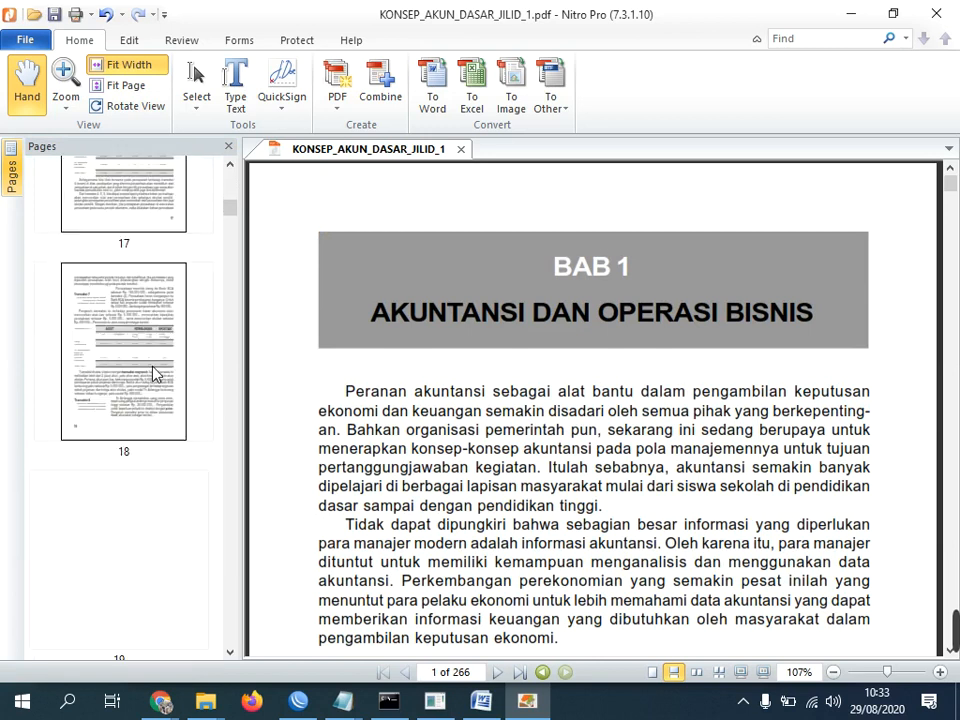
{"action": "scroll", "coordinate": [153, 374], "scroll_direction": "down", "scroll_amount": 3}
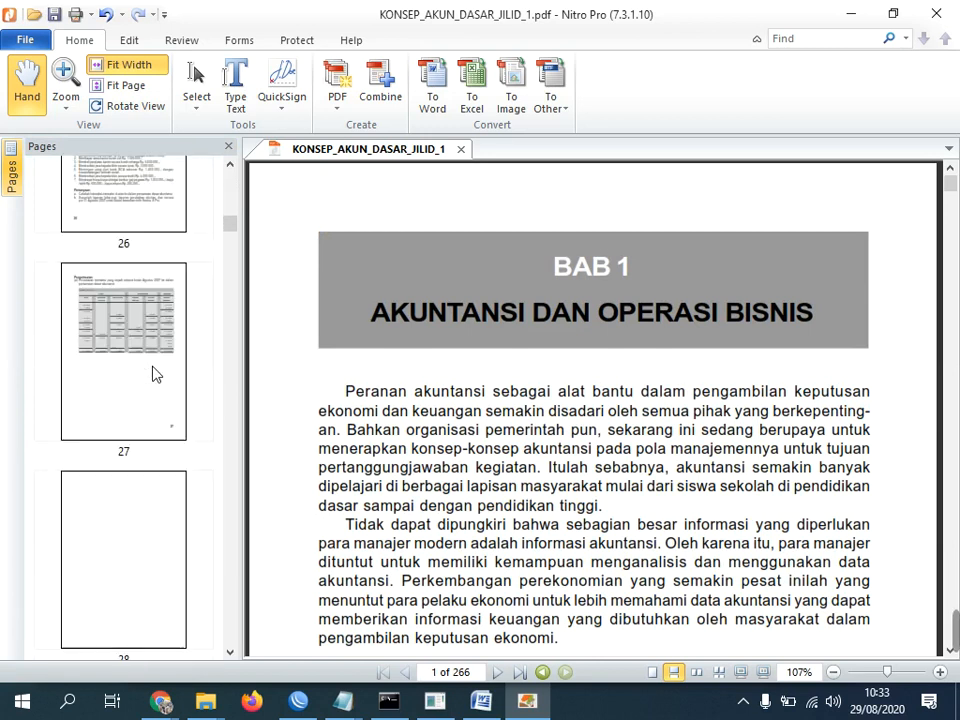
{"action": "left_click", "coordinate": [149, 443]}
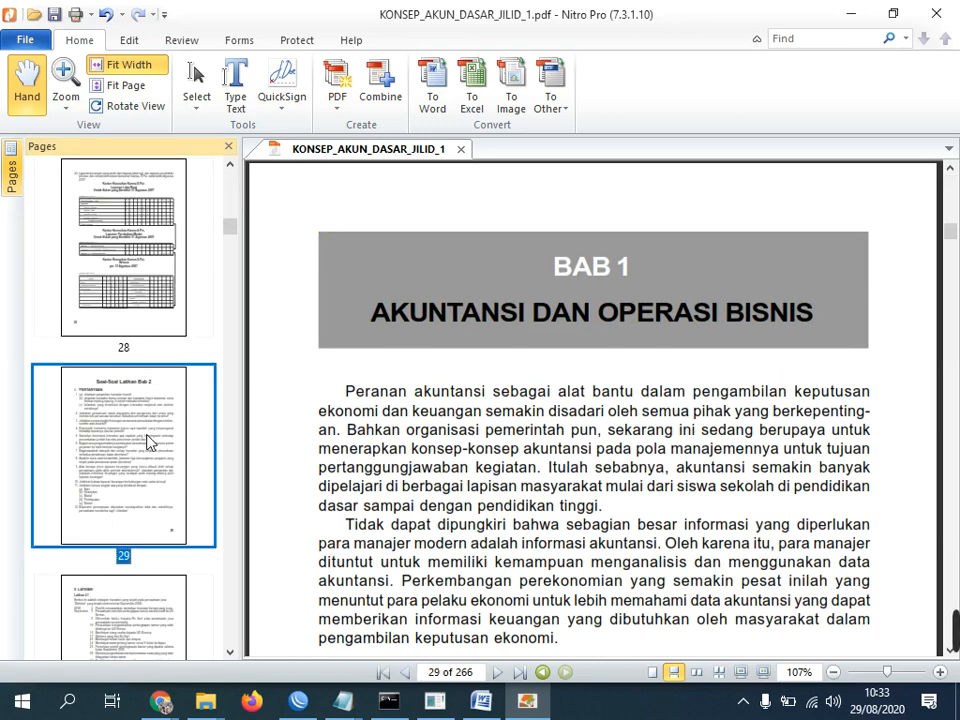
{"action": "scroll", "coordinate": [149, 443], "scroll_direction": "down", "scroll_amount": 3}
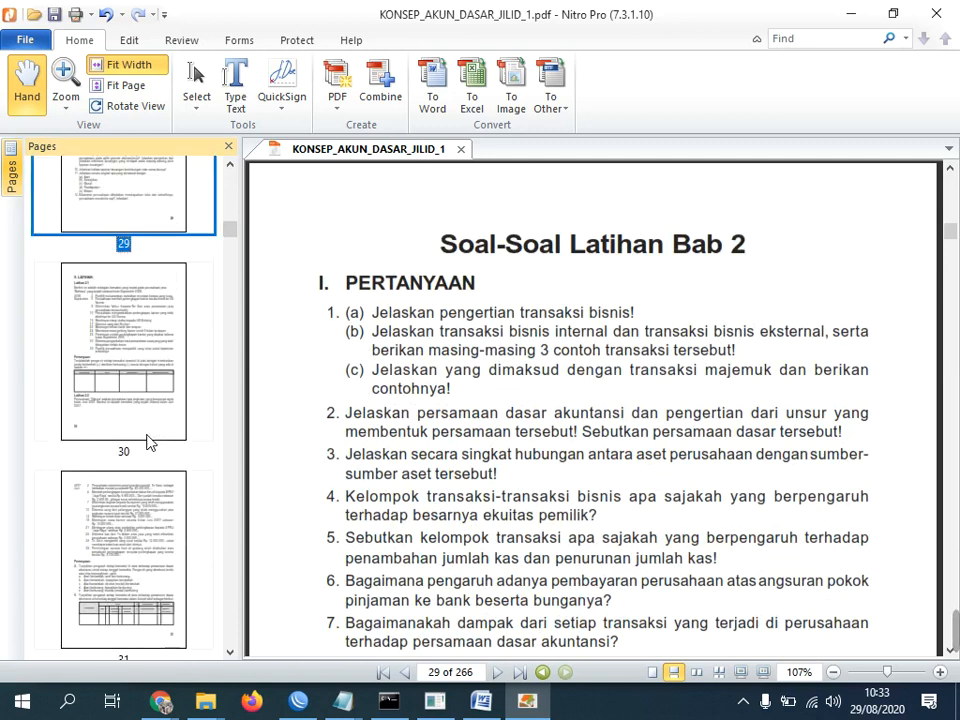
{"action": "left_click", "coordinate": [139, 347]}
{"action": "scroll", "coordinate": [168, 388], "scroll_direction": "down", "scroll_amount": 6}
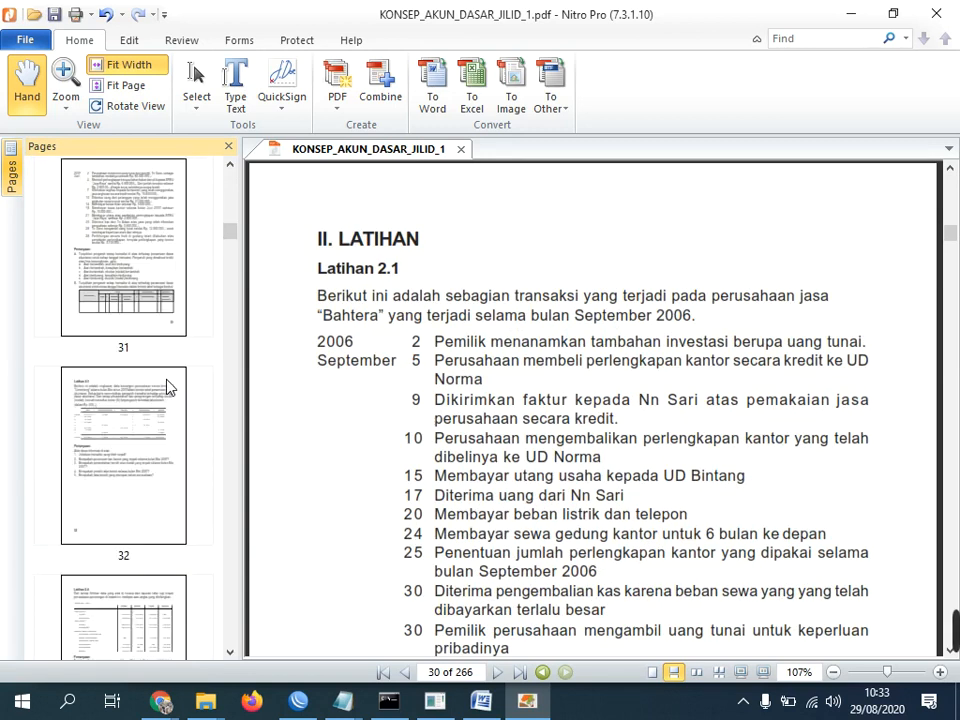
{"action": "left_click", "coordinate": [128, 514]}
{"action": "scroll", "coordinate": [127, 515], "scroll_direction": "down", "scroll_amount": 3}
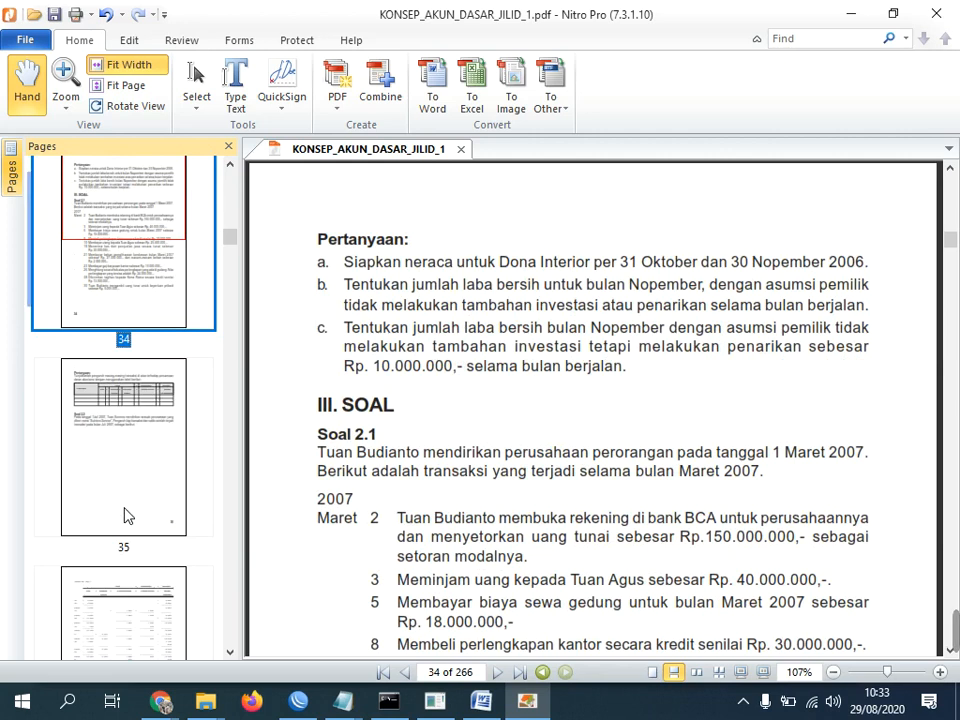
{"action": "scroll", "coordinate": [128, 514], "scroll_direction": "down", "scroll_amount": 4}
{"action": "scroll", "coordinate": [128, 476], "scroll_direction": "down", "scroll_amount": 4}
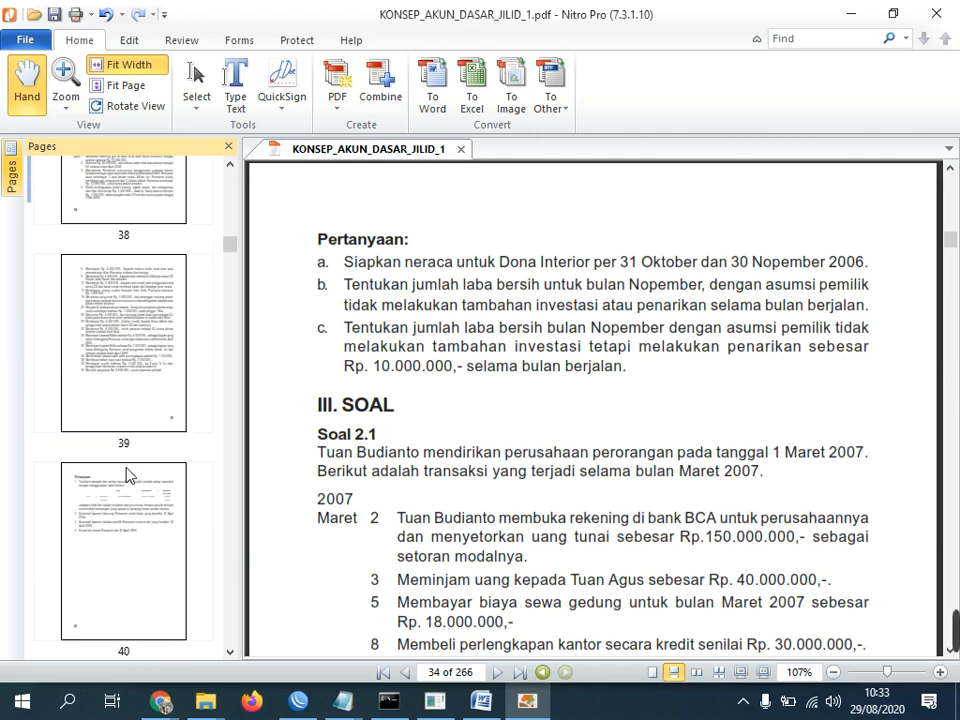
{"action": "left_click", "coordinate": [145, 430]}
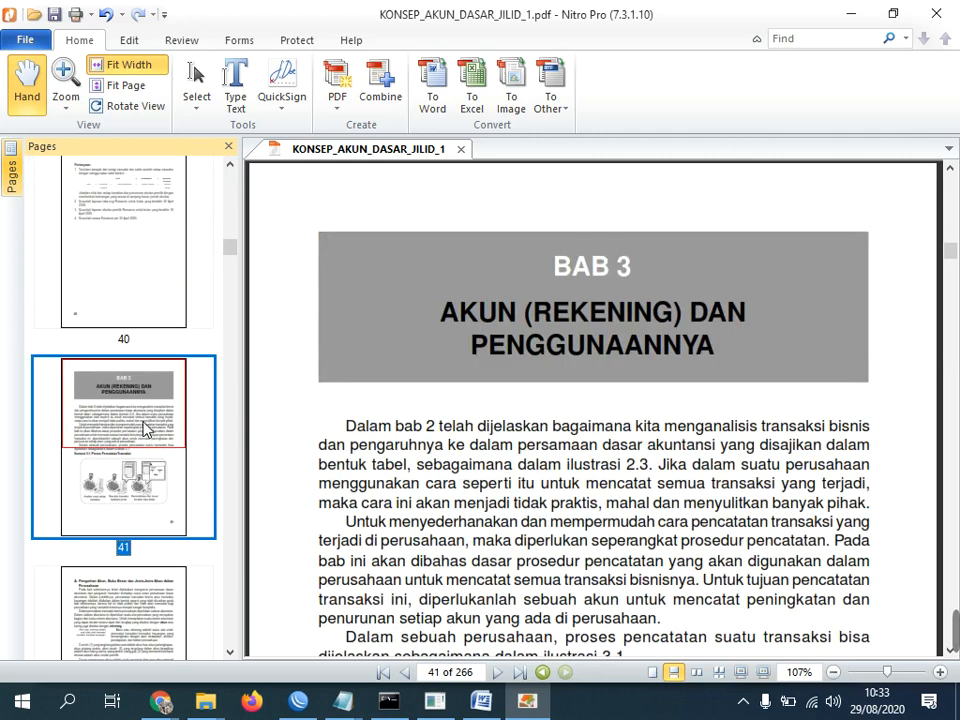
{"action": "left_click_drag", "start_coordinate": [232, 250], "coordinate": [268, 660]}
{"action": "left_click", "coordinate": [154, 557], "text": "shift"}
{"action": "key", "text": "Delete"}
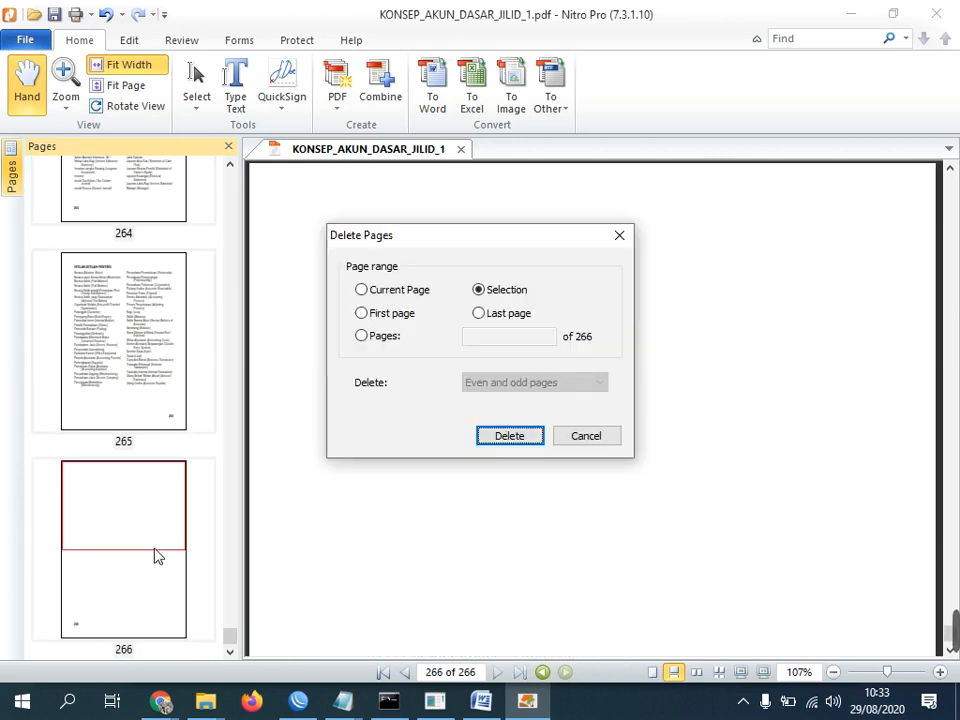
{"action": "key", "text": "Return"}
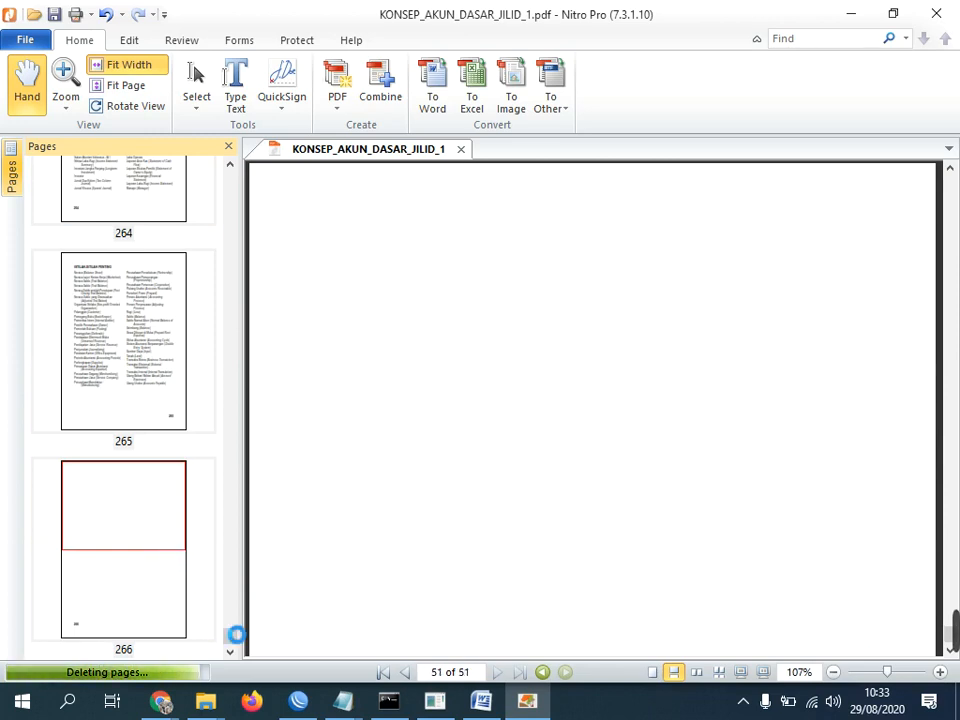
Delete pages 11 to 40 so that only Bab 1 with its practice questions is kept.
{"action": "mouse_move", "coordinate": [232, 643]}
{"action": "left_mouse_down"}
{"action": "mouse_move", "coordinate": [231, 300]}
{"action": "mouse_move", "coordinate": [264, 615]}
{"action": "mouse_move", "coordinate": [225, 630]}
{"action": "left_mouse_up"}
{"action": "left_click", "coordinate": [154, 359]}
{"action": "left_click", "coordinate": [141, 551]}
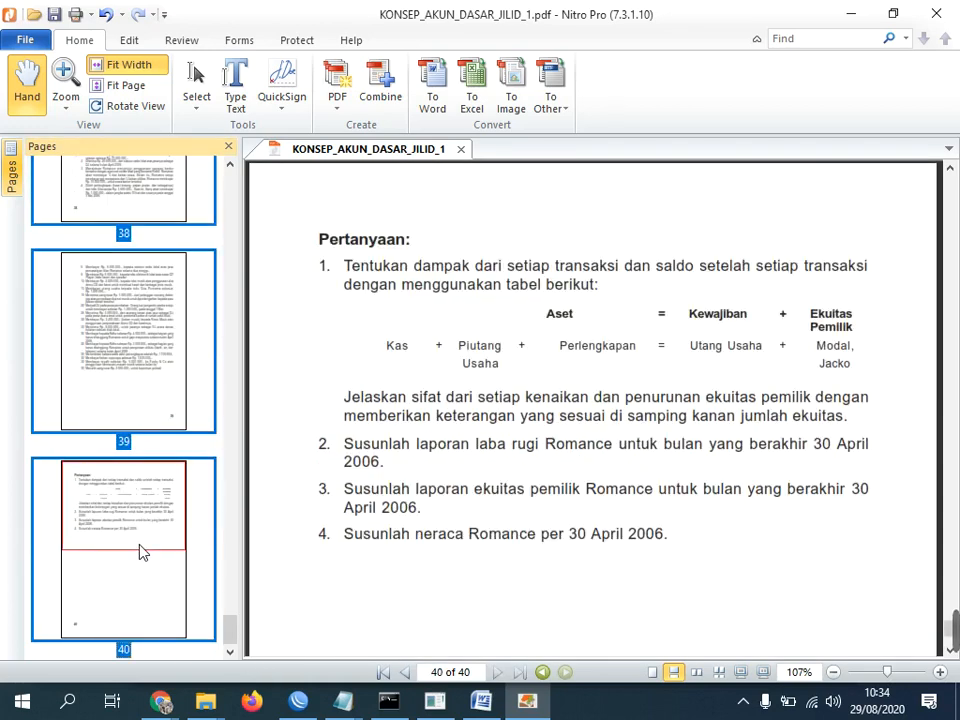
{"action": "key", "text": "Delete"}
{"action": "key", "text": "Return"}
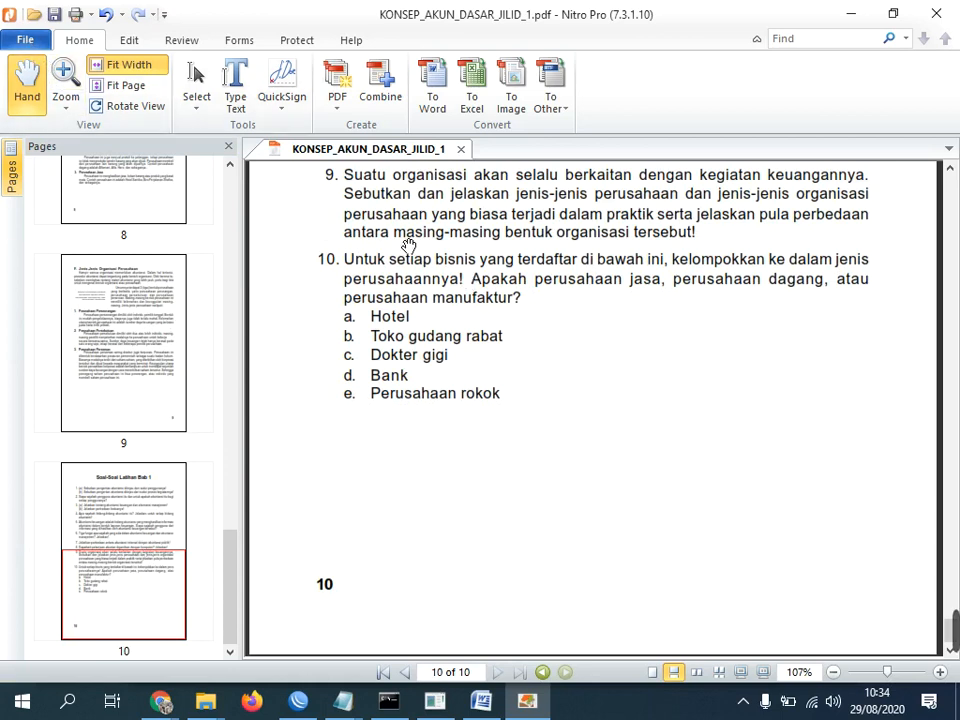
Save the shortened PDF in the Documents folder under the new name "Bab 1 Akuntansi dan Operasi Bisnis", checking the section title in Chrome.
{"action": "left_click", "coordinate": [25, 39]}
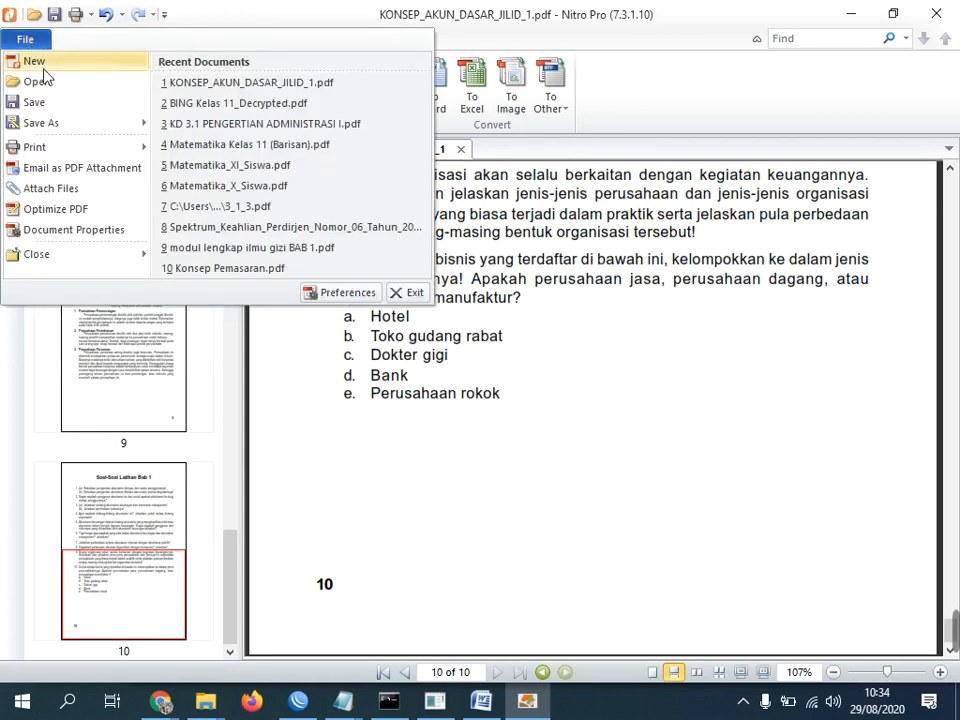
{"action": "left_click", "coordinate": [42, 122]}
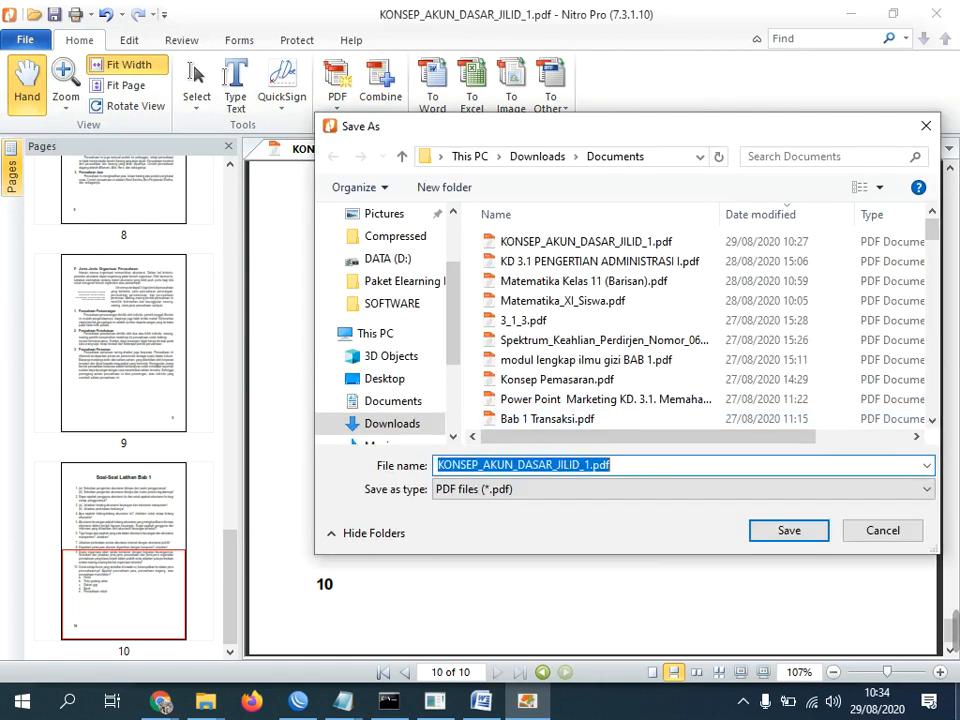
{"action": "left_click", "coordinate": [160, 703]}
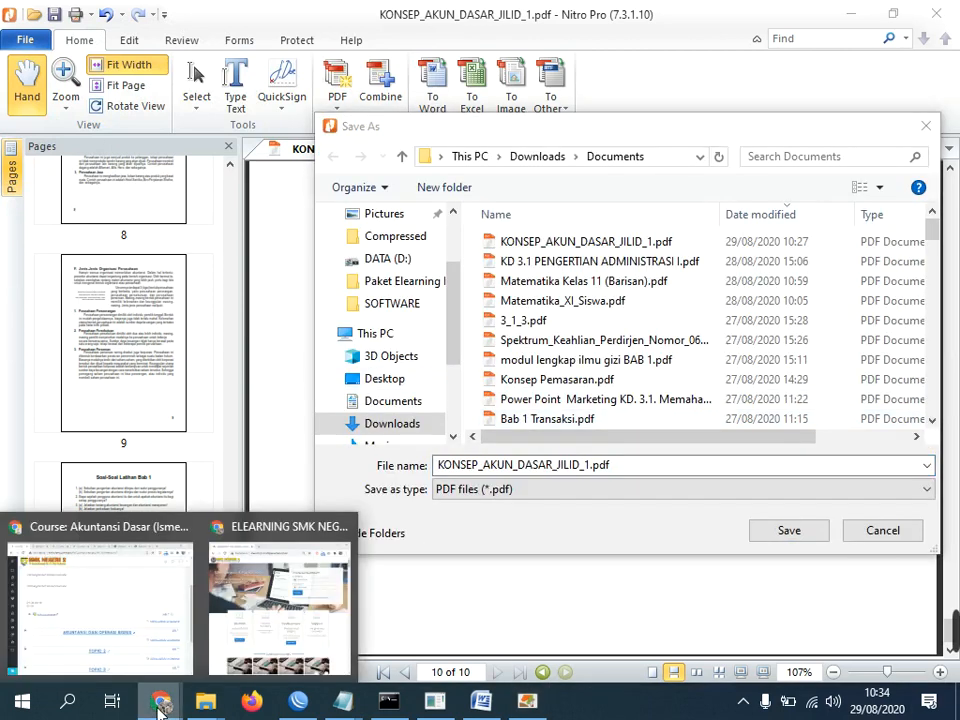
{"action": "left_click", "coordinate": [178, 636]}
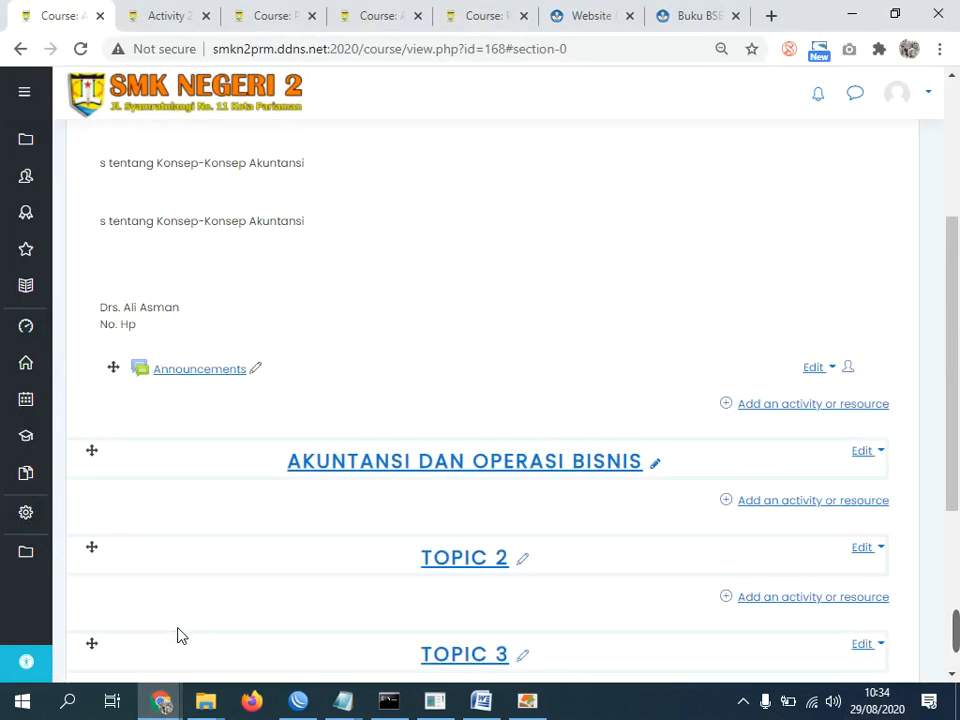
{"action": "left_click", "coordinate": [527, 701]}
{"action": "type", "text": "B"}
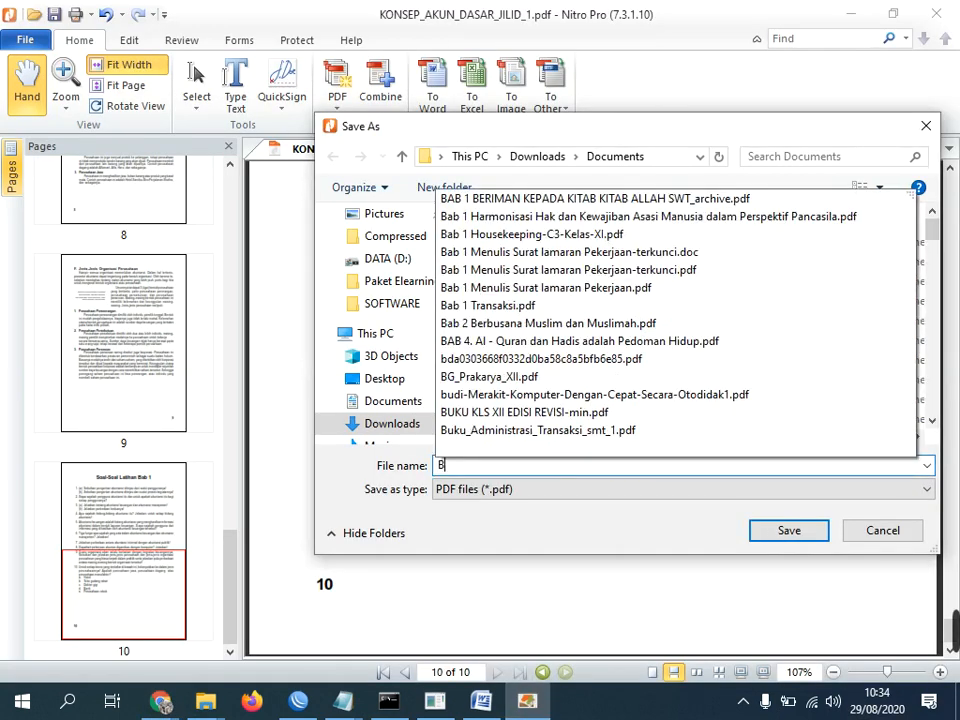
{"action": "type", "text": "ab 1 Akuntansi"}
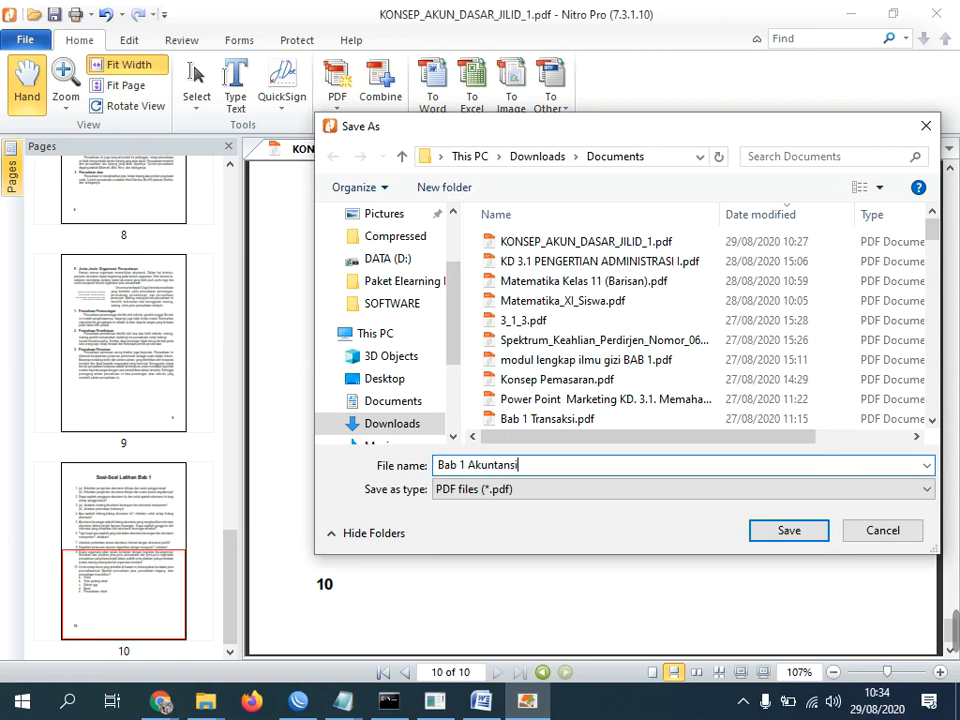
{"action": "type", "text": " dan Operasi Bisnis"}
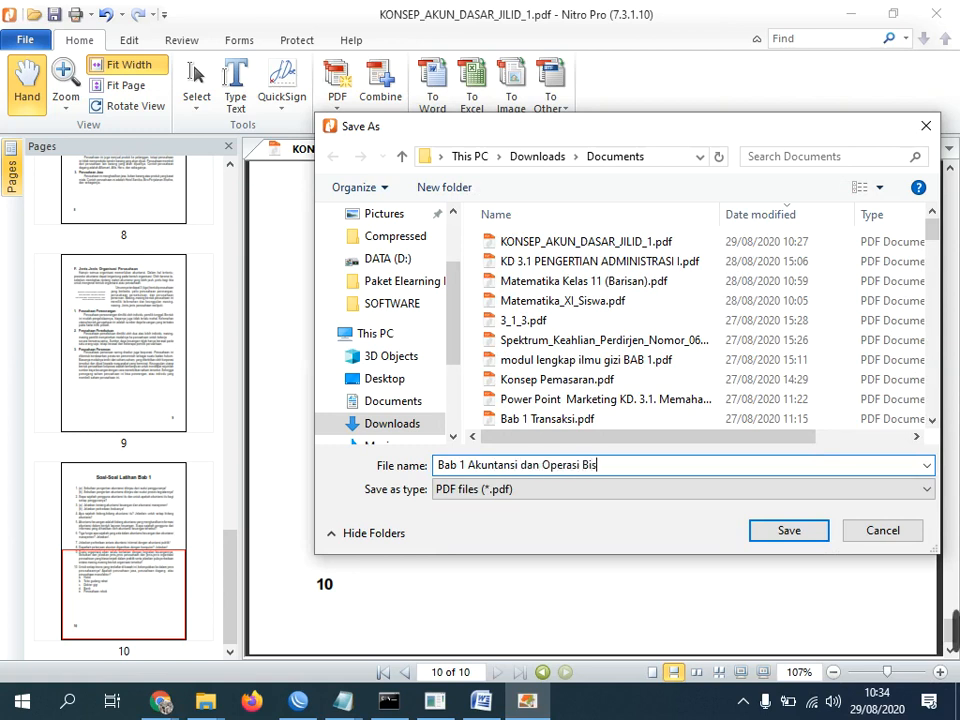
{"action": "left_click", "coordinate": [789, 537]}
Switch to the course in Chrome and choose File as the resource type for the Akuntansi dan Operasi Bisnis section.
{"action": "mouse_move", "coordinate": [165, 699]}
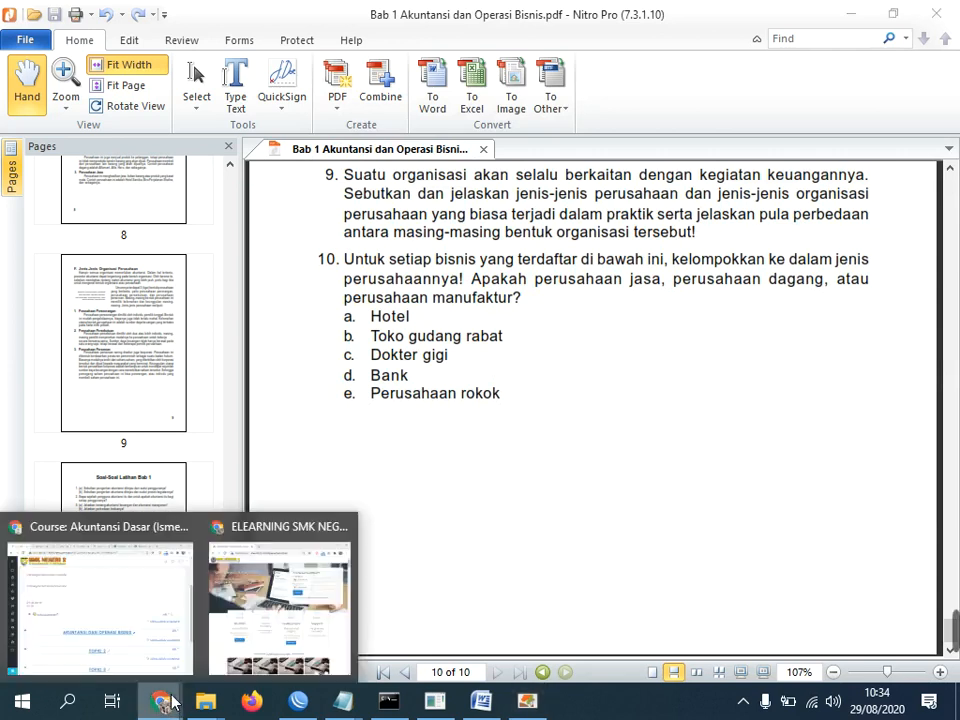
{"action": "left_click", "coordinate": [129, 596]}
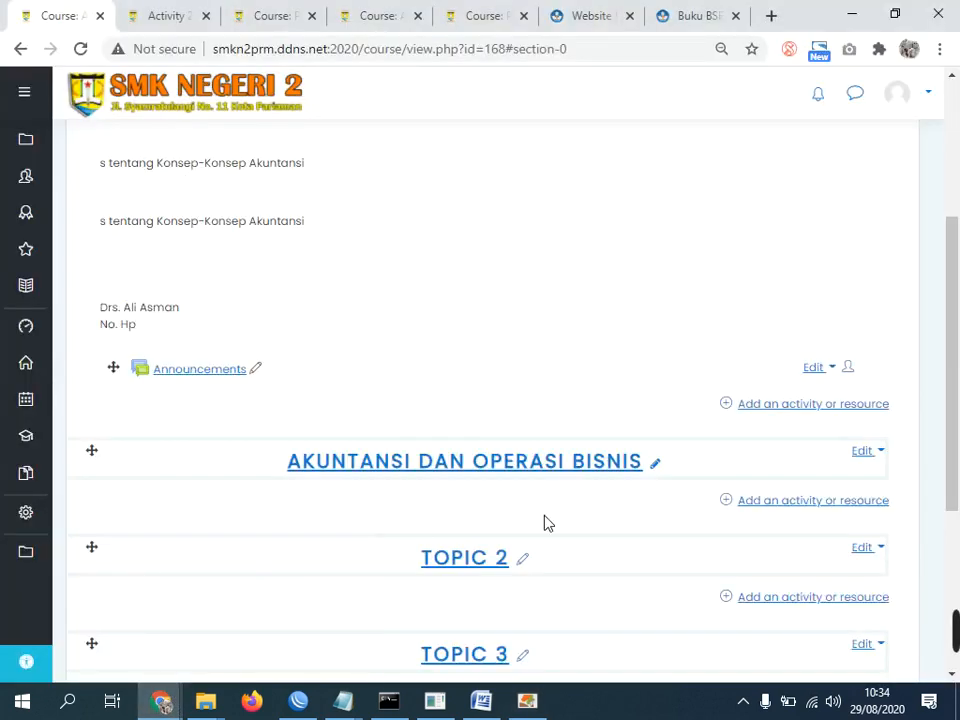
{"action": "left_click", "coordinate": [787, 503]}
{"action": "left_click_drag", "start_coordinate": [452, 244], "coordinate": [432, 549]}
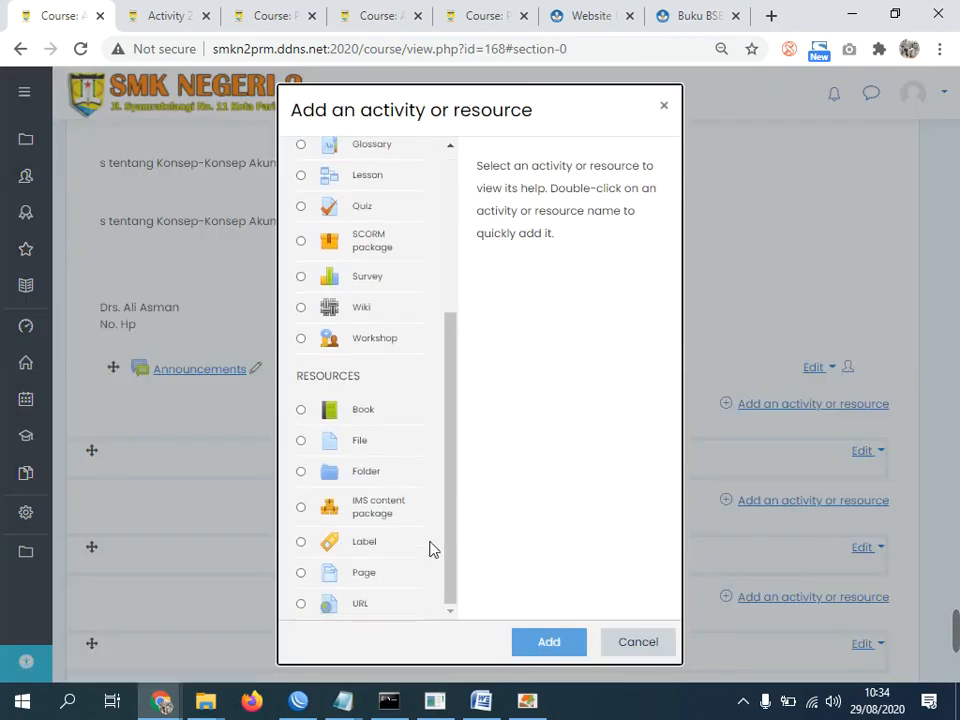
{"action": "left_click", "coordinate": [302, 442]}
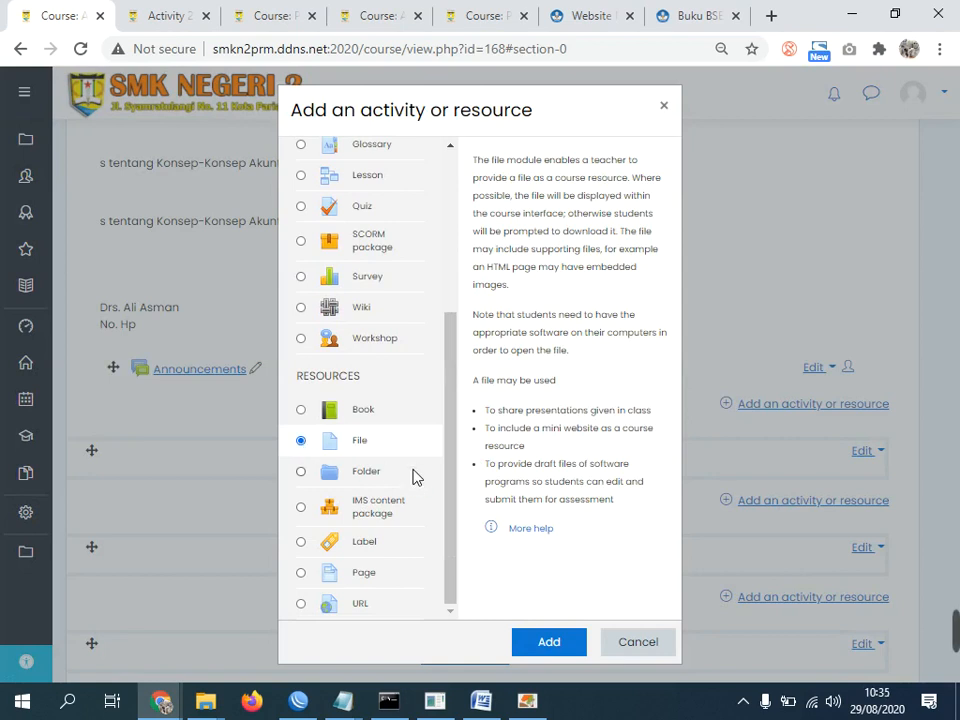
Review the minimum course activity standards per Kompetensi Dasar in the Word SOP document and return to Chrome.
{"action": "left_click", "coordinate": [481, 704]}
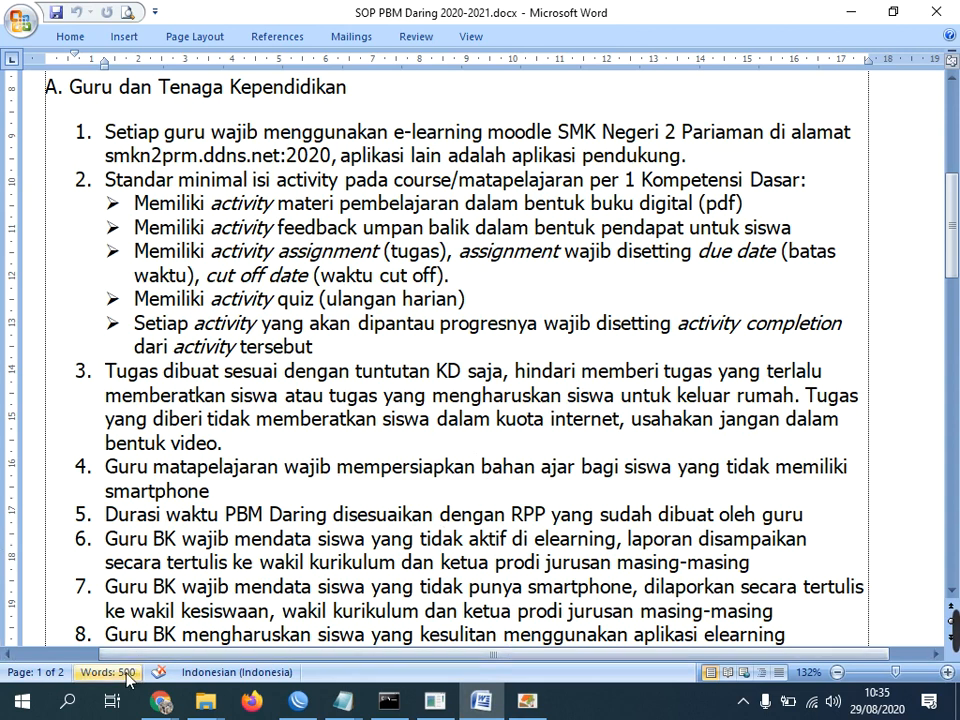
{"action": "mouse_move", "coordinate": [160, 702]}
{"action": "left_click", "coordinate": [140, 628]}
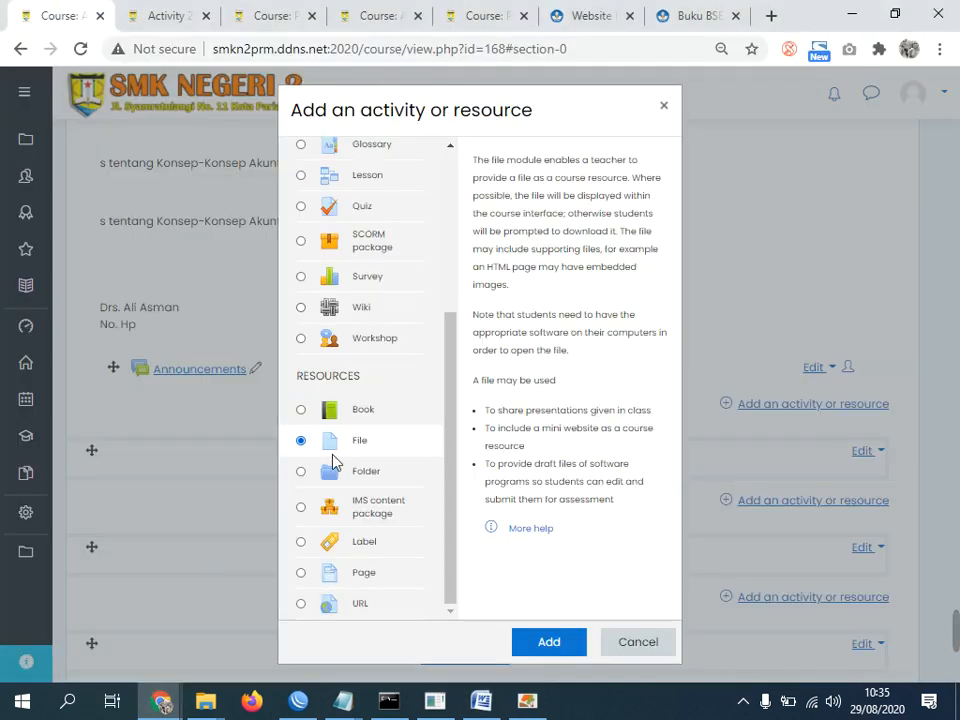
Confirm File as the resource type and start adding it to the Akuntansi dan Operasi Bisnis section.
{"action": "left_click", "coordinate": [638, 641]}
{"action": "left_click", "coordinate": [821, 500]}
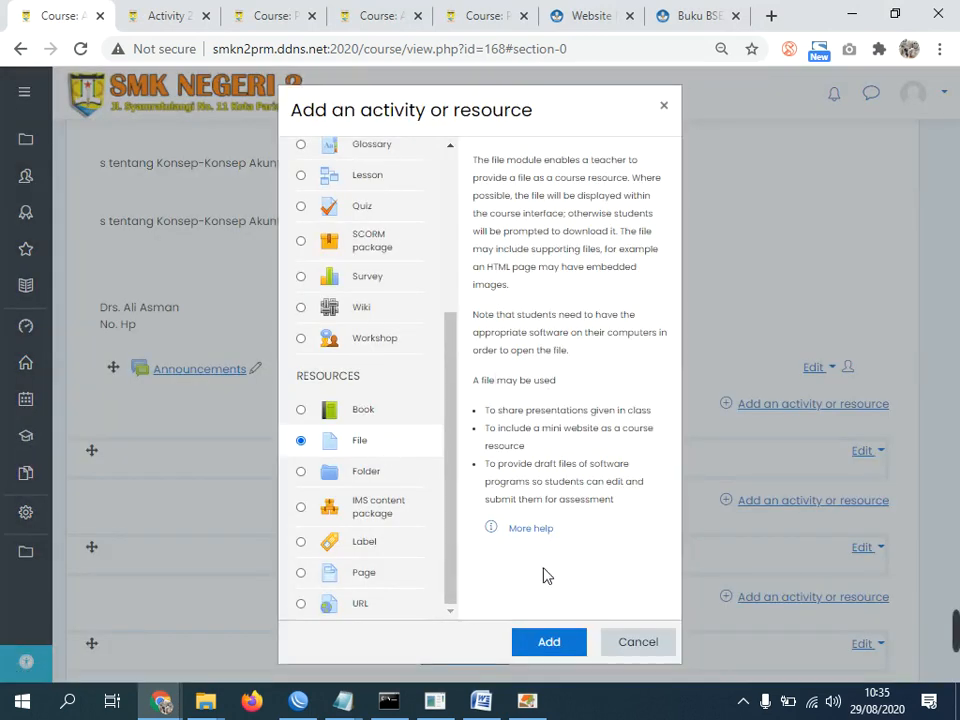
{"action": "left_click", "coordinate": [550, 642]}
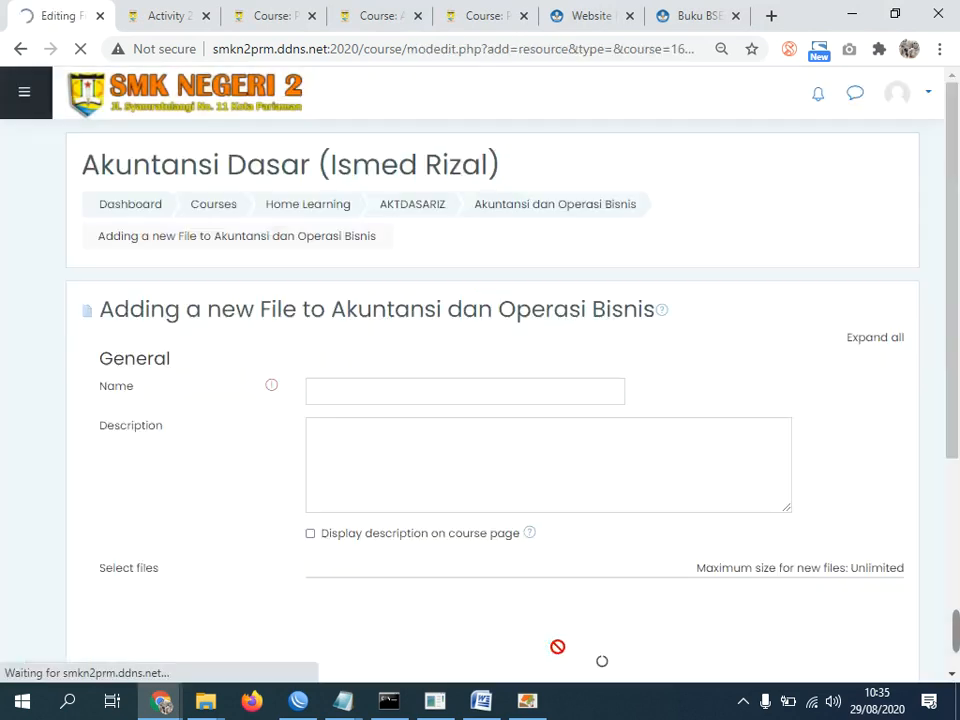
Name the new file resource "Modul Bab 1 Akuntansi dan Operasi Bisni".
{"action": "left_click", "coordinate": [352, 400]}
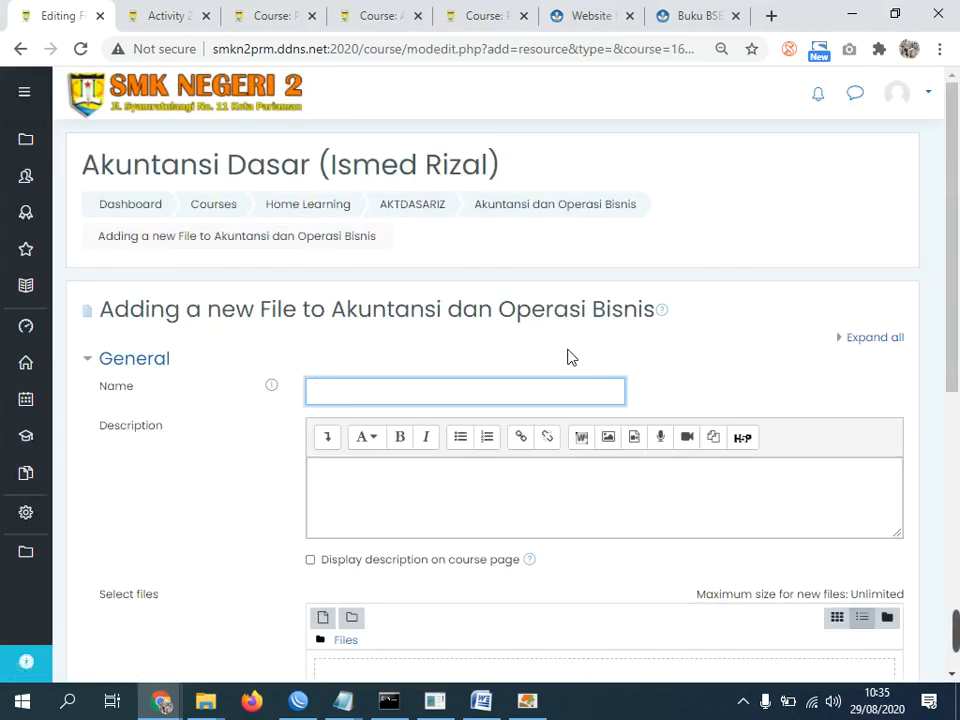
{"action": "type", "text": "Modul Bab I"}
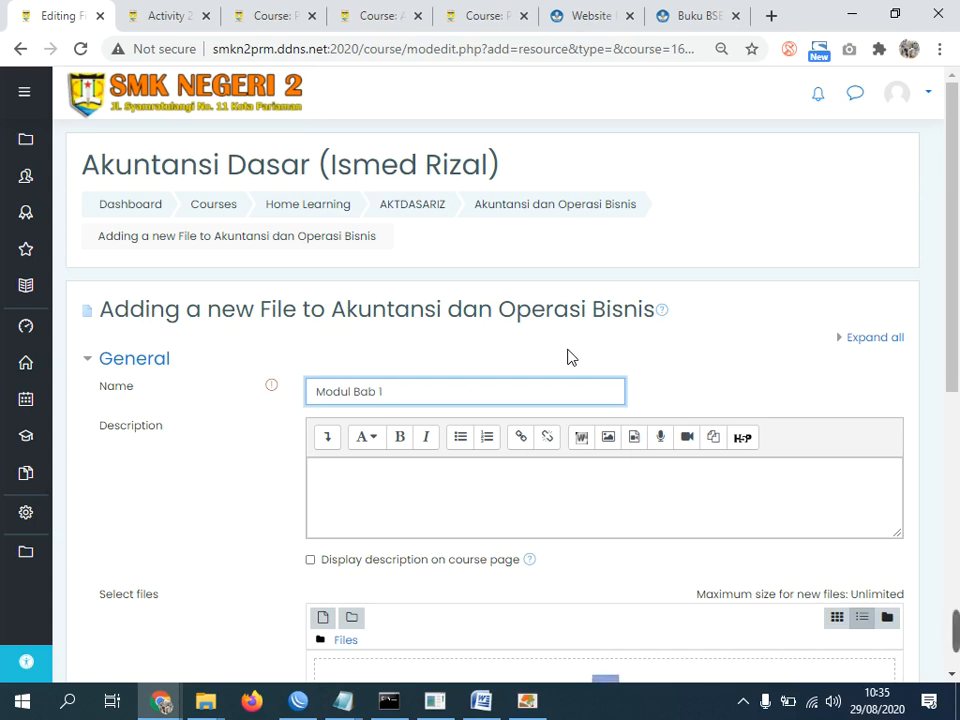
{"action": "type", "text": " K"}
{"action": "key", "text": "BackSpace"}
{"action": "type", "text": "Akuntansi da"}
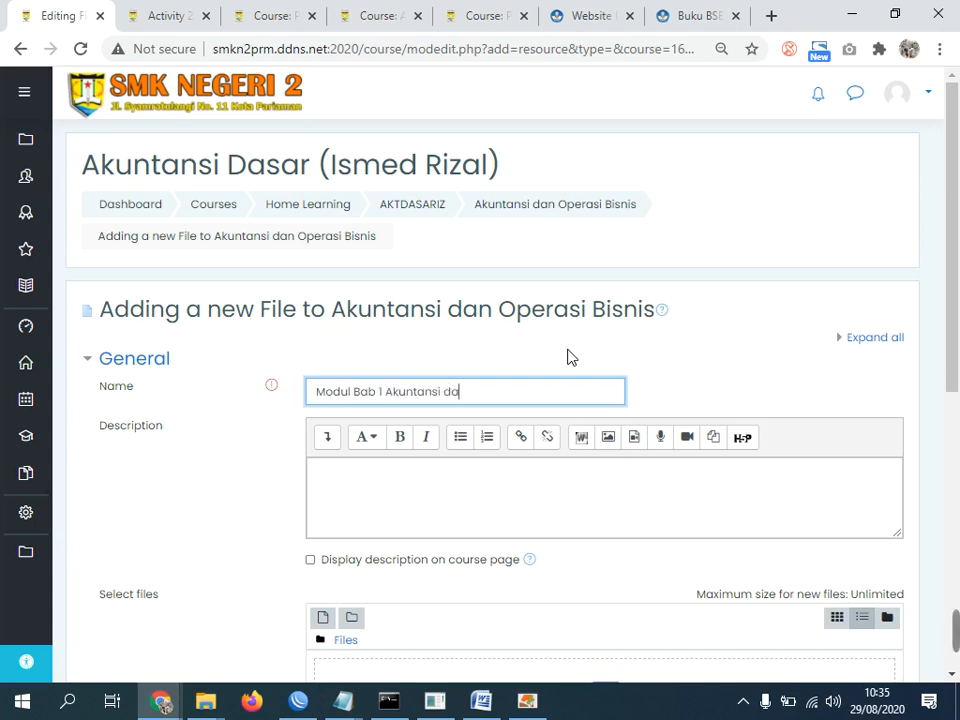
{"action": "type", "text": "n Operasi B"}
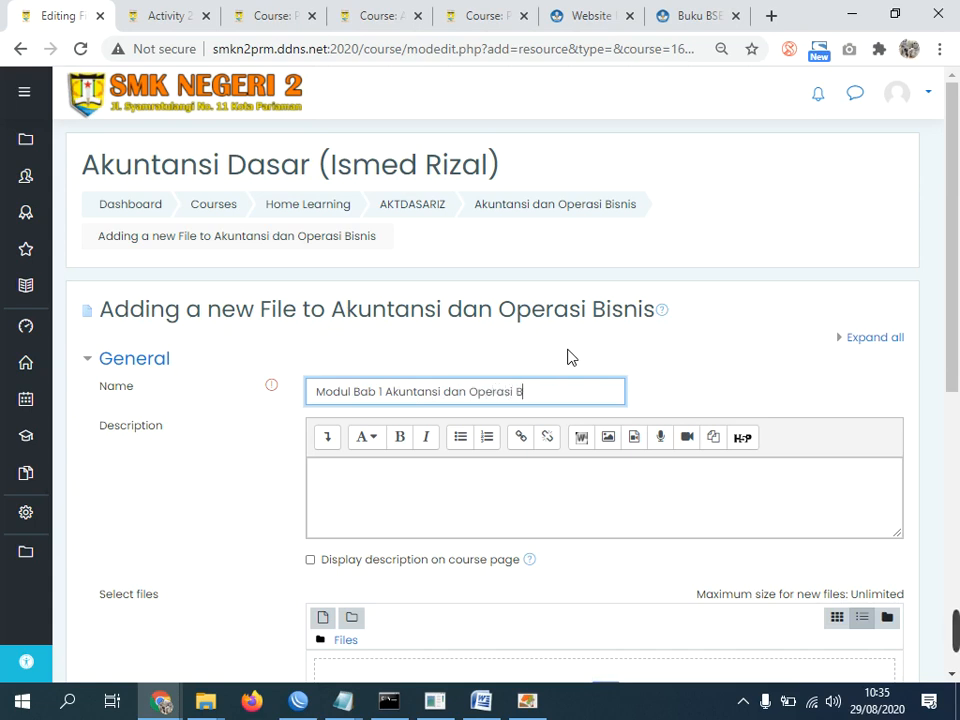
{"action": "type", "text": "isni"}
Enter the description "Bacalah modul berikut ini dengan sungguh-sungguh" and "Untuk Membaca klik aktivity lalu open file" on two lines, displayed on the course page.
{"action": "left_click", "coordinate": [310, 561]}
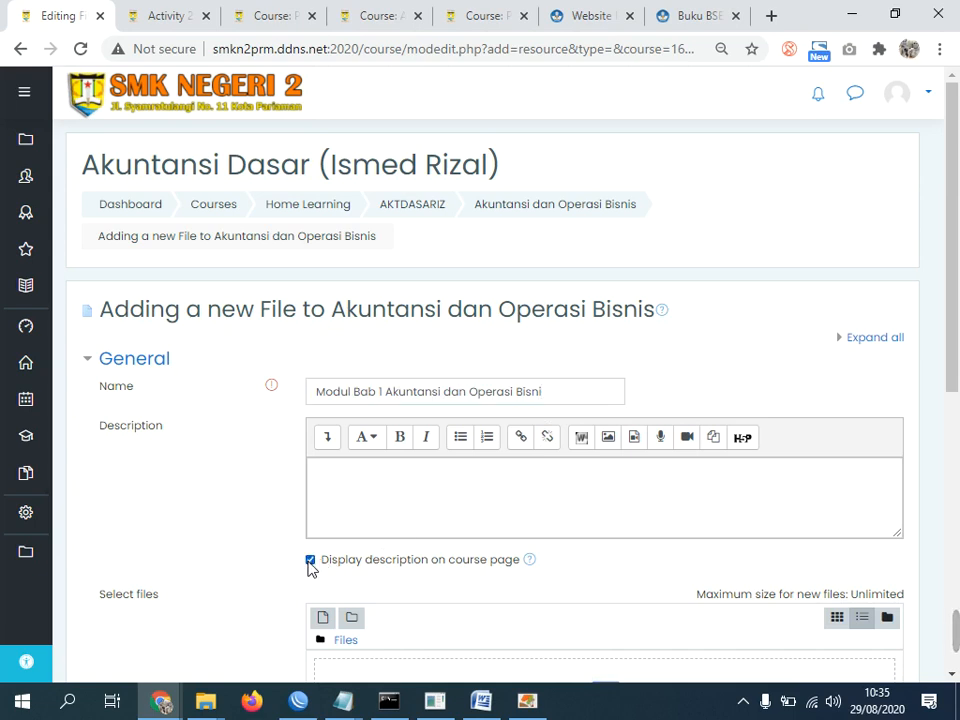
{"action": "left_click", "coordinate": [400, 490]}
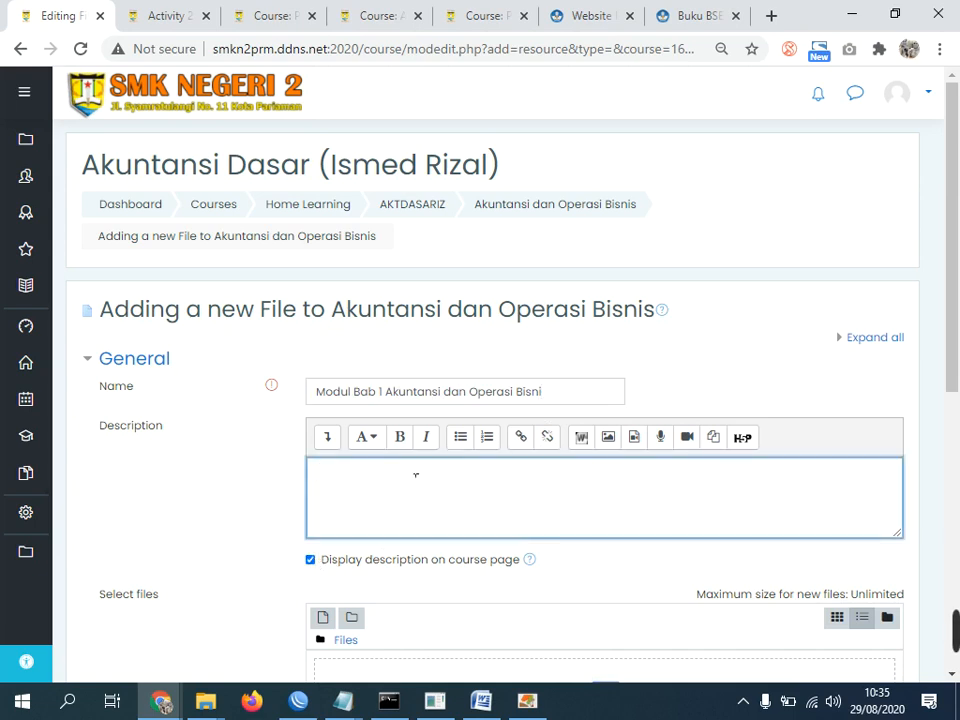
{"action": "type", "text": "Bacalah "}
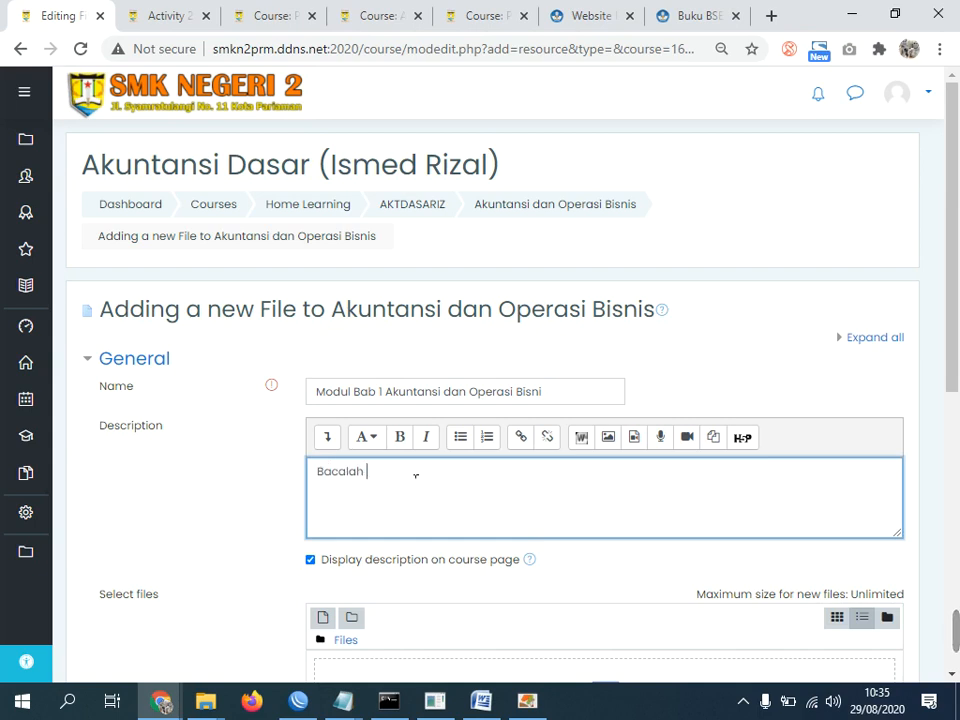
{"action": "type", "text": "modul berikut "}
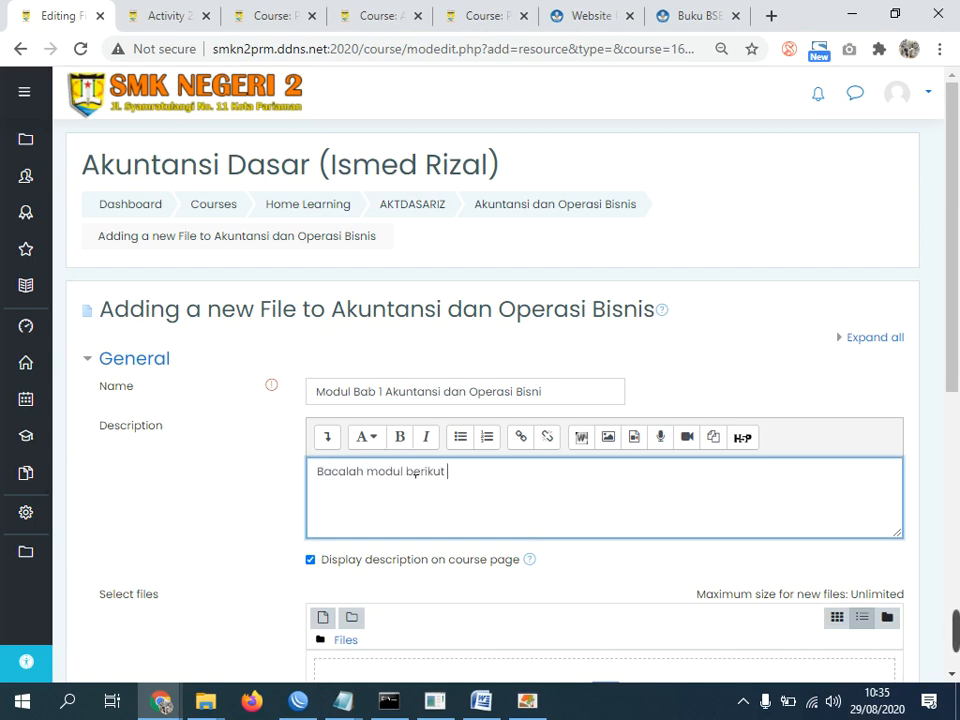
{"action": "type", "text": "ini dengan sunggu"}
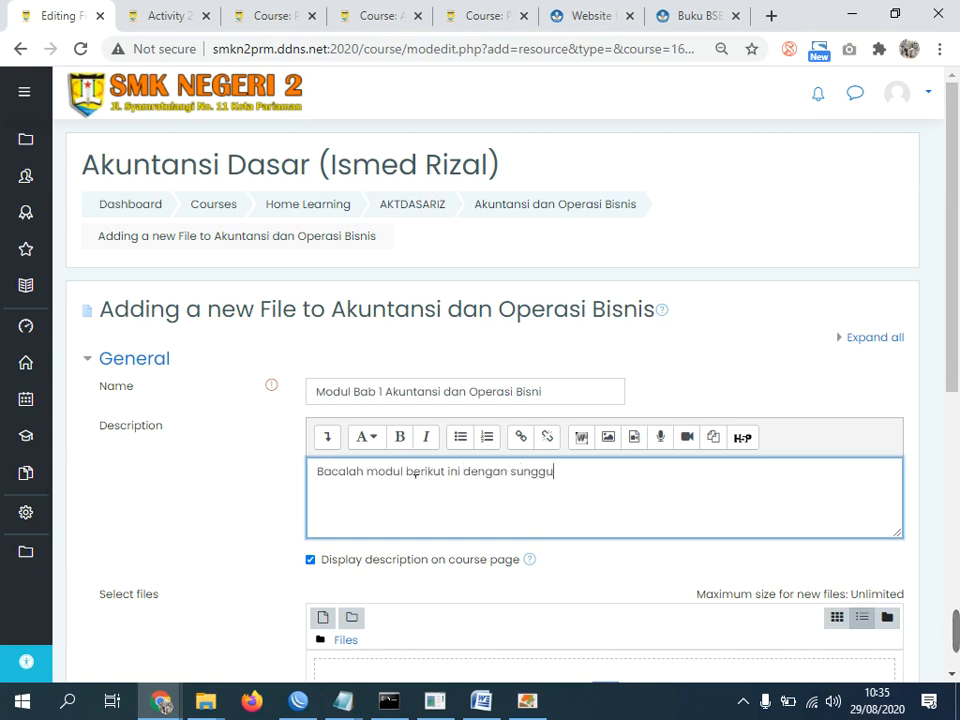
{"action": "type", "text": "h-sungguh"}
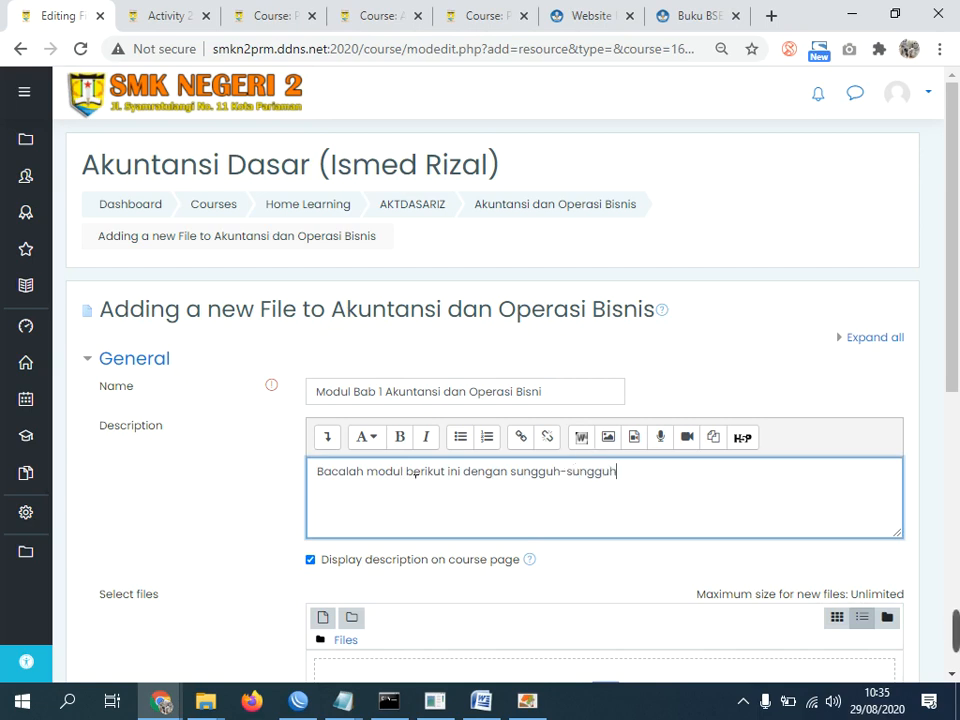
{"action": "type", "text": "Untuk Membac"}
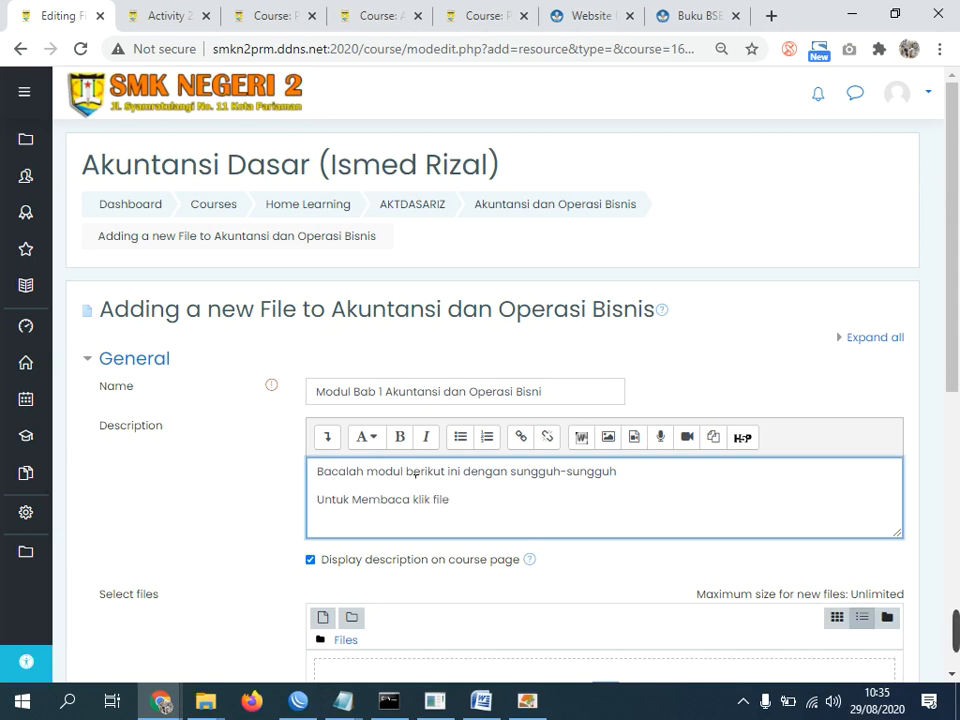
{"action": "type", "text": "a klik file"}
{"action": "key", "text": "ctrl+shift+Left"}
{"action": "type", "text": "aktivity "}
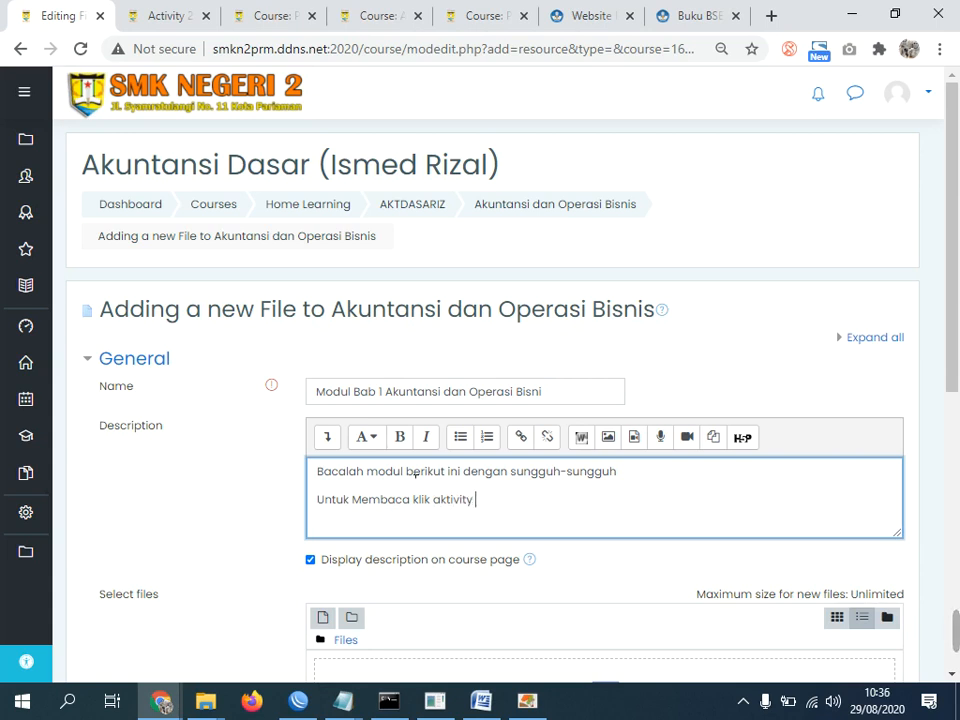
{"action": "type", "text": "lalu open file"}
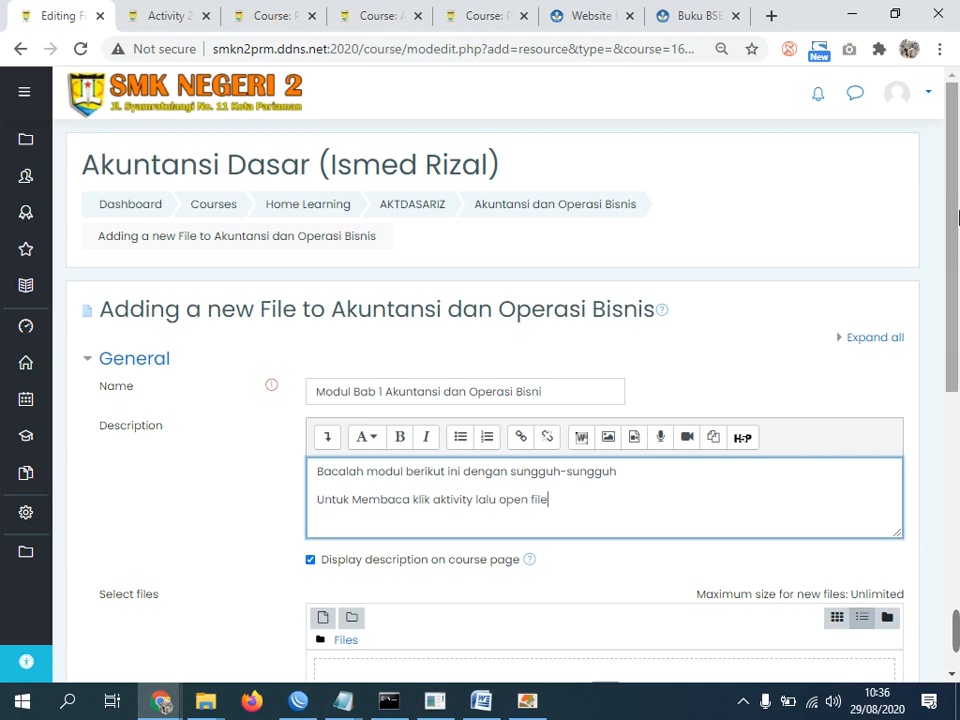
Upload "Bab 1 Akuntansi dan Operasi Bisnis.pdf" from the Documents folder inside Downloads as the resource's file.
{"action": "scroll", "coordinate": [958, 268], "scroll_direction": "down", "scroll_amount": 1}
{"action": "left_click_drag", "start_coordinate": [958, 268], "coordinate": [958, 398]}
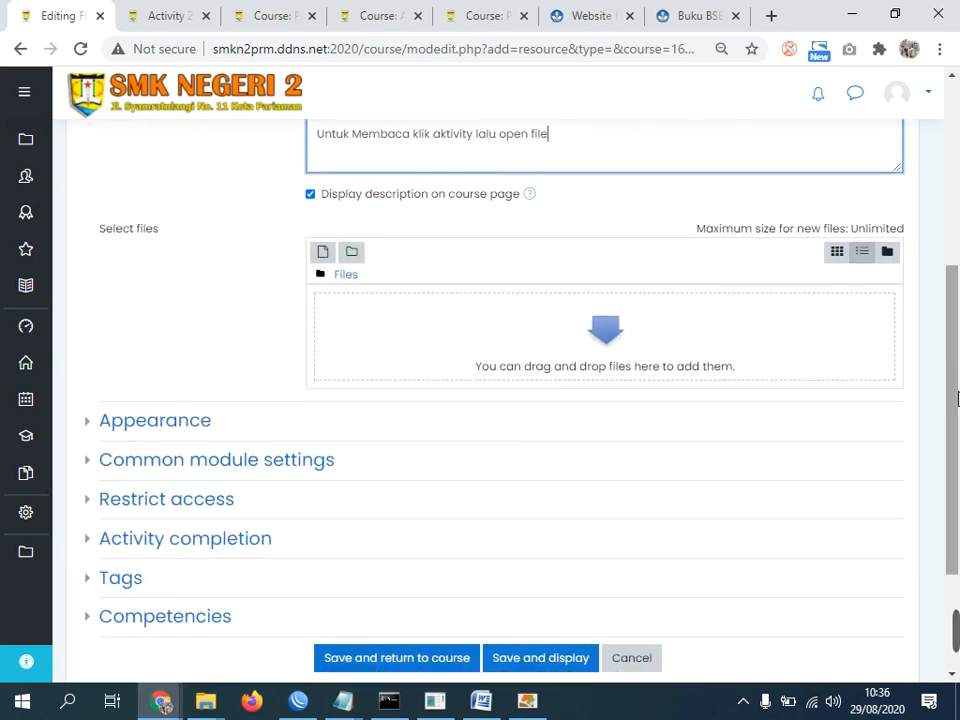
{"action": "left_click", "coordinate": [325, 265]}
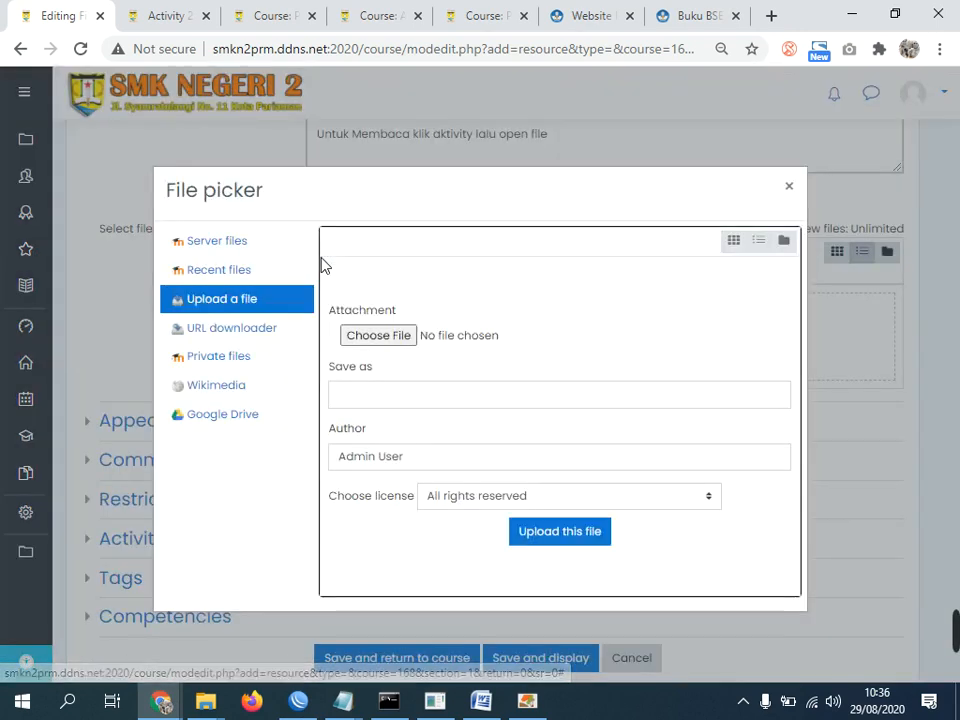
{"action": "left_click", "coordinate": [386, 341]}
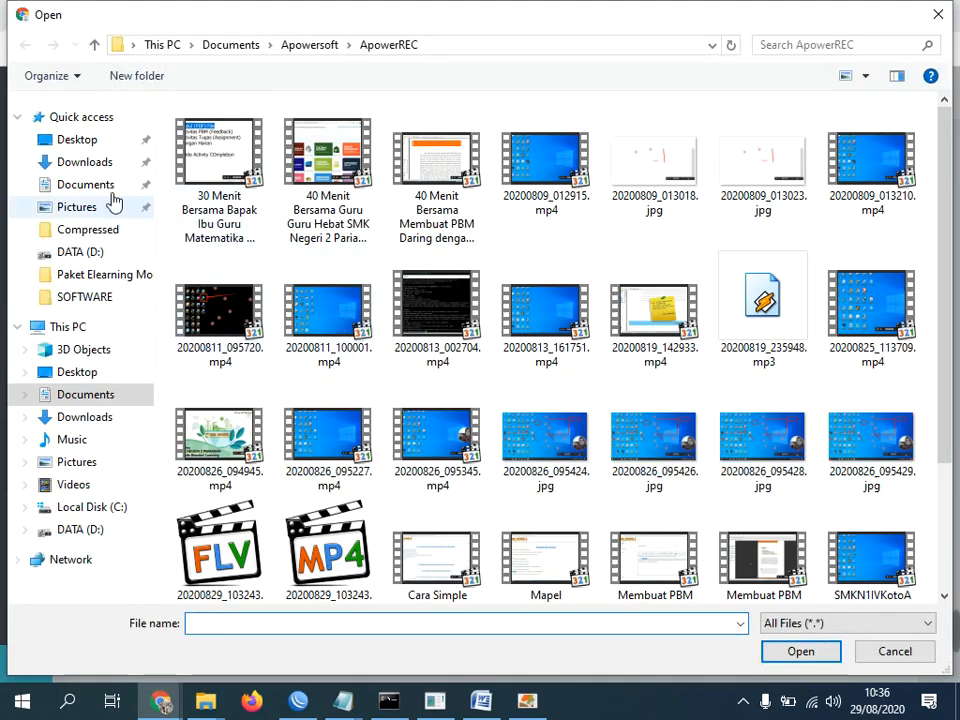
{"action": "left_click", "coordinate": [96, 163]}
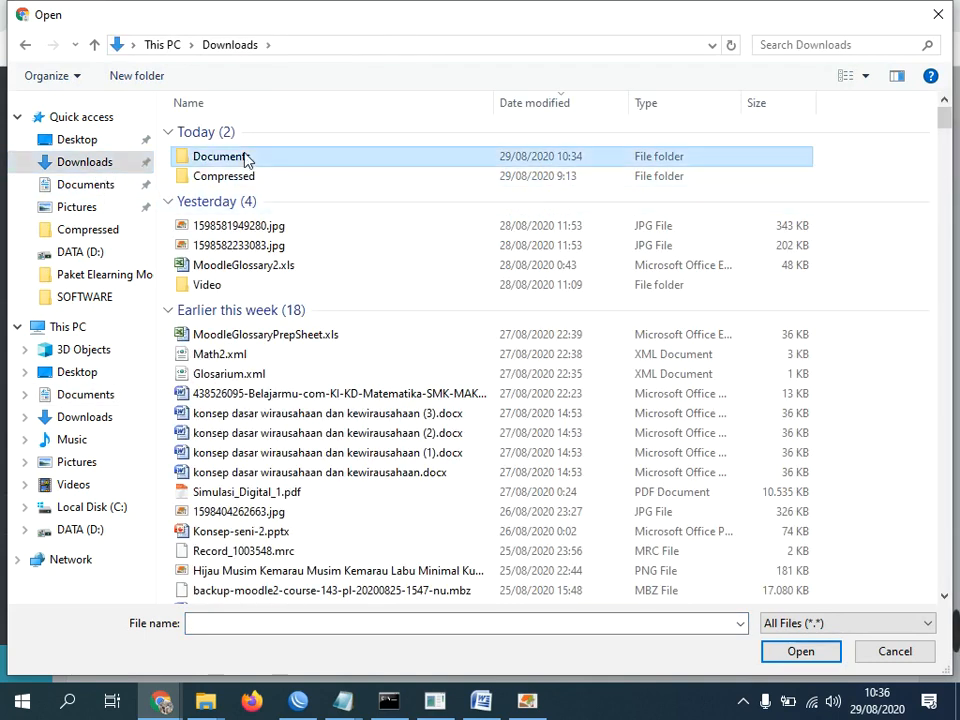
{"action": "double_click", "coordinate": [242, 156]}
{"action": "left_click", "coordinate": [268, 134]}
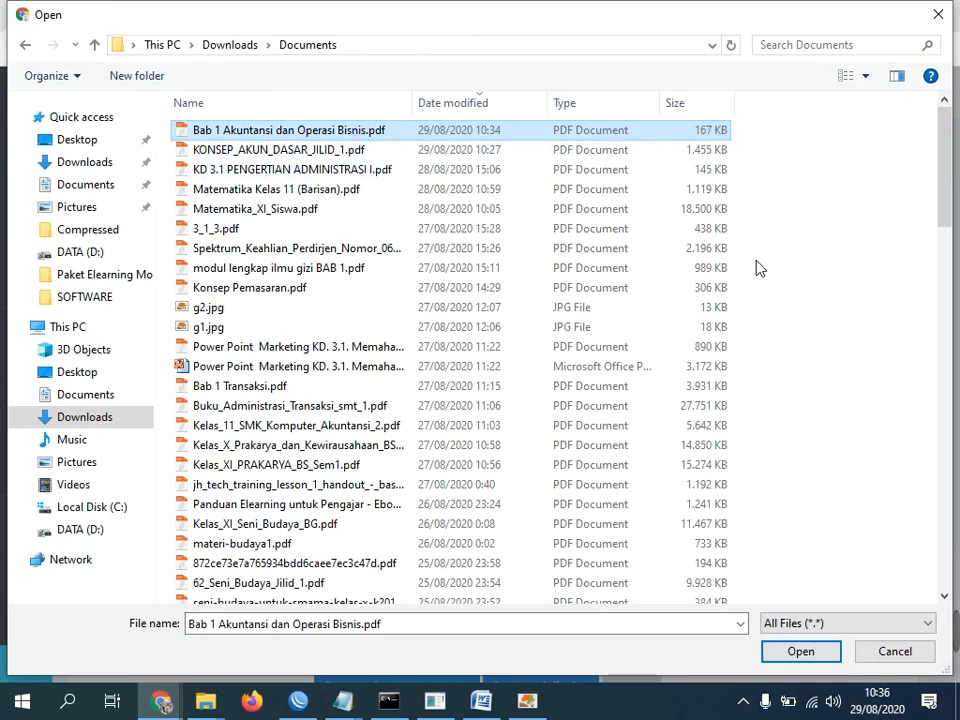
{"action": "left_click", "coordinate": [816, 656]}
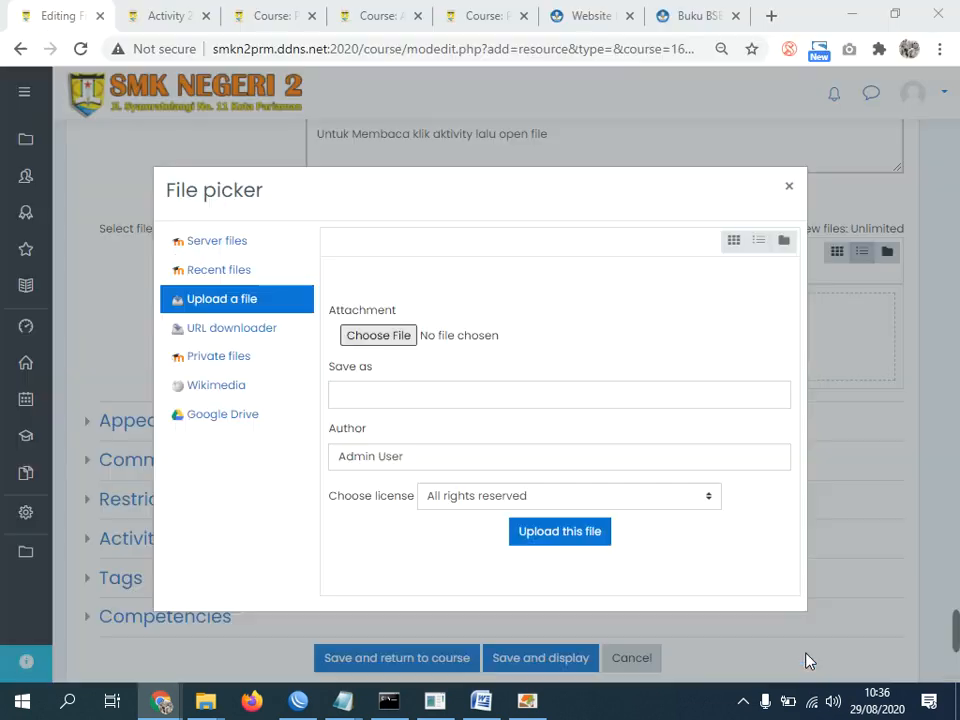
{"action": "left_click", "coordinate": [553, 540]}
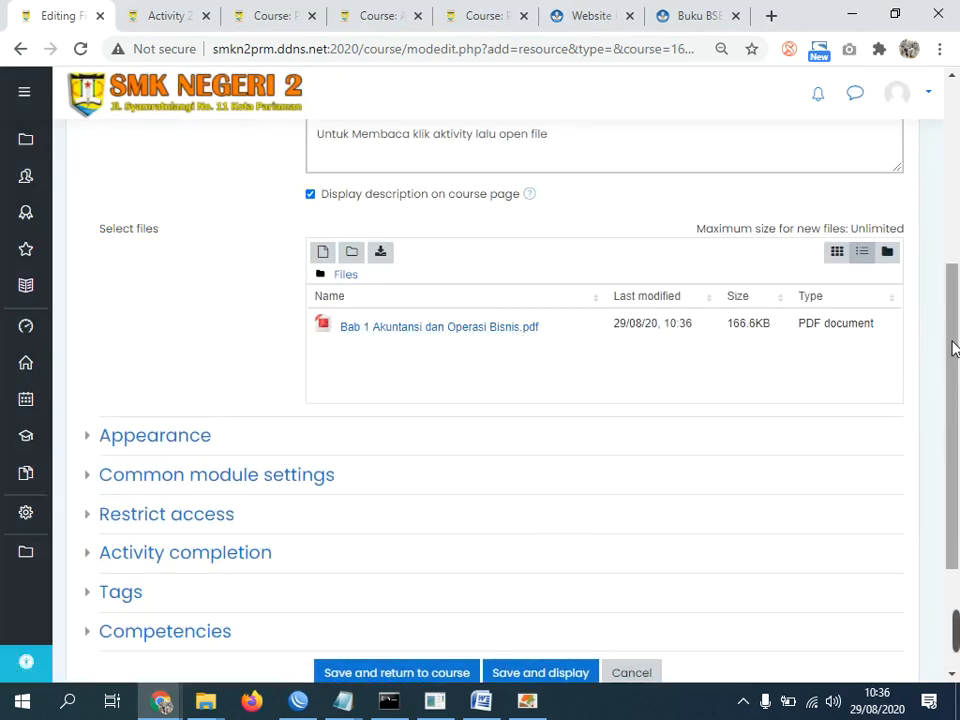
Set completion tracking to "Show activity as complete when conditions are met", with the student required to view the activity.
{"action": "left_click_drag", "start_coordinate": [956, 343], "coordinate": [957, 393]}
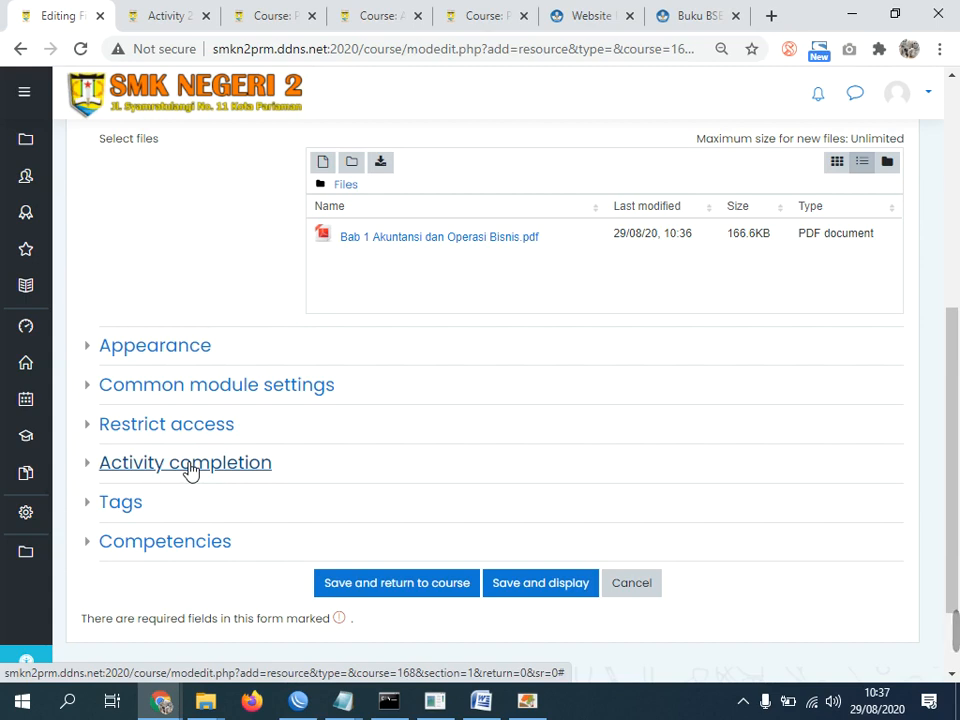
{"action": "scroll", "coordinate": [364, 261], "scroll_direction": "up", "scroll_amount": 4}
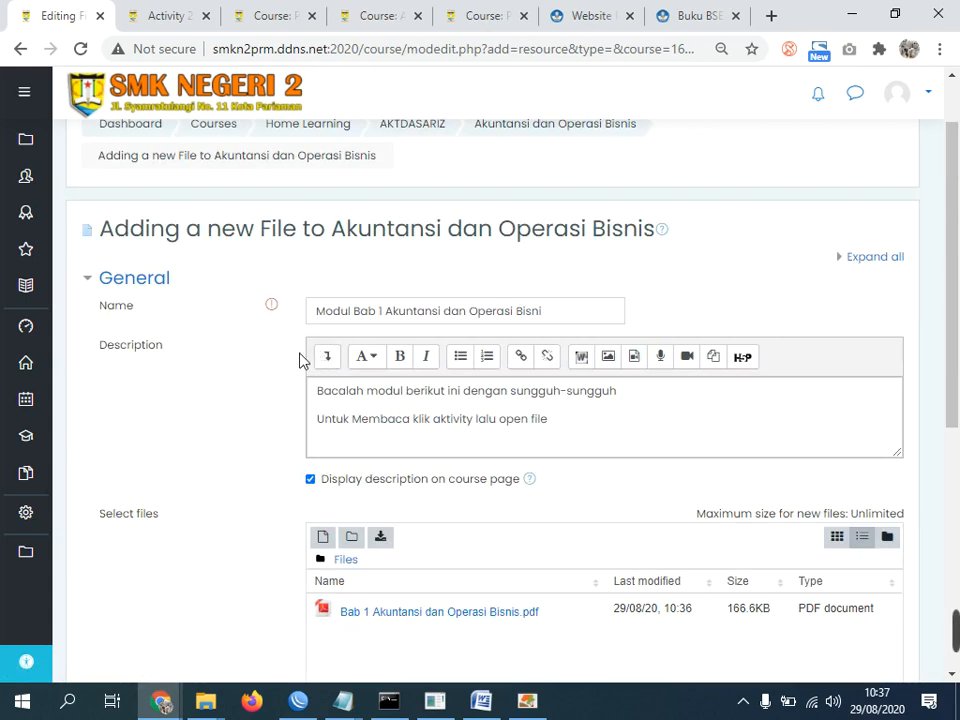
{"action": "scroll", "coordinate": [248, 400], "scroll_direction": "down", "scroll_amount": 4}
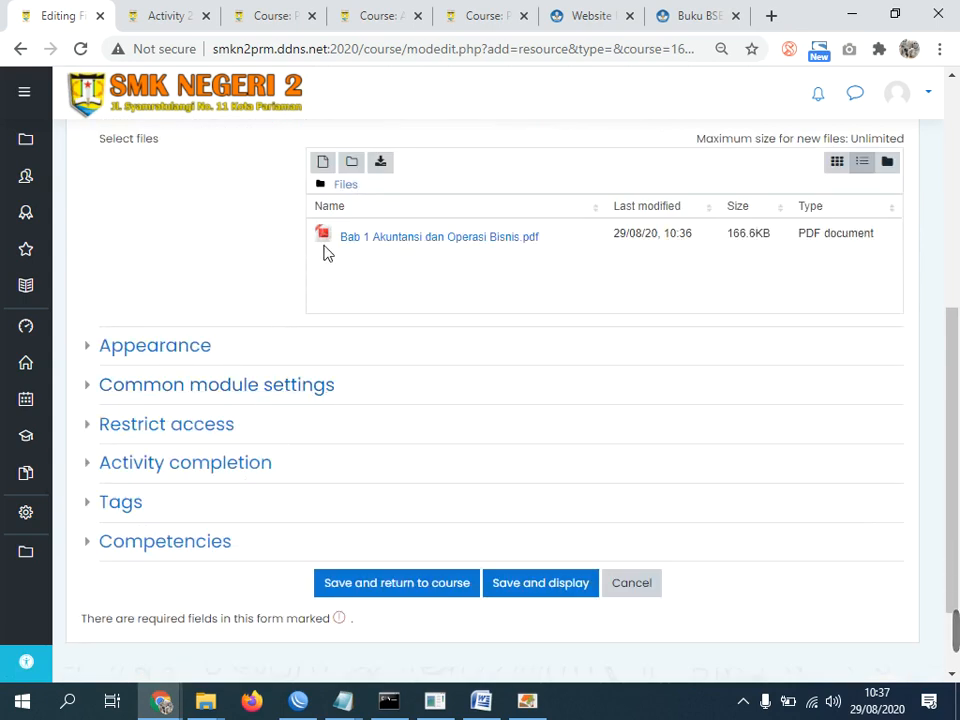
{"action": "left_click", "coordinate": [204, 468]}
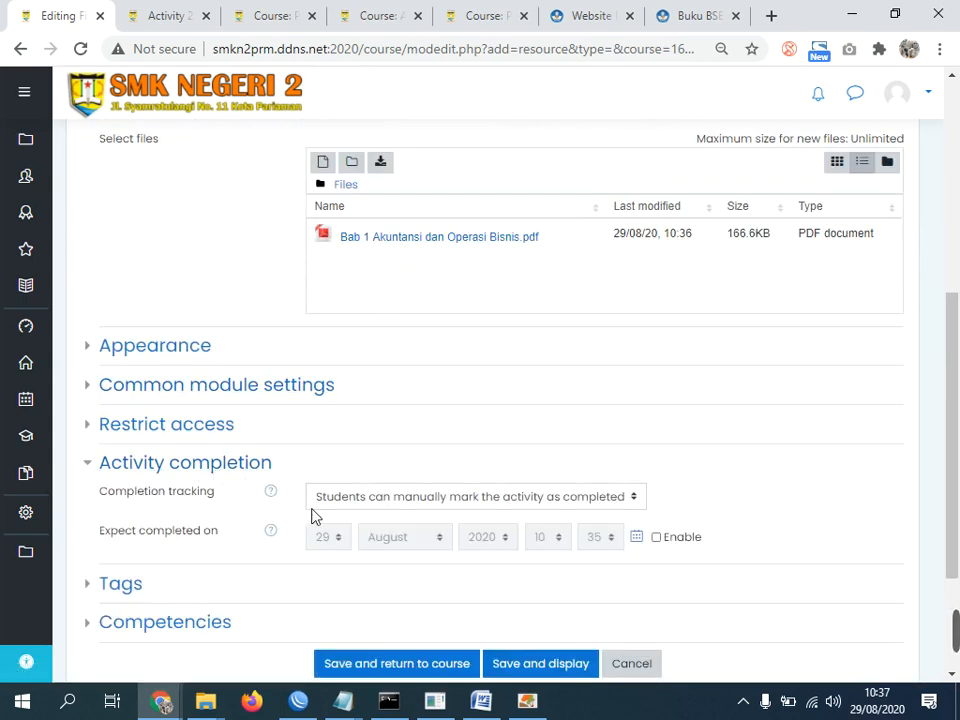
{"action": "left_click", "coordinate": [388, 500]}
{"action": "left_click", "coordinate": [372, 557]}
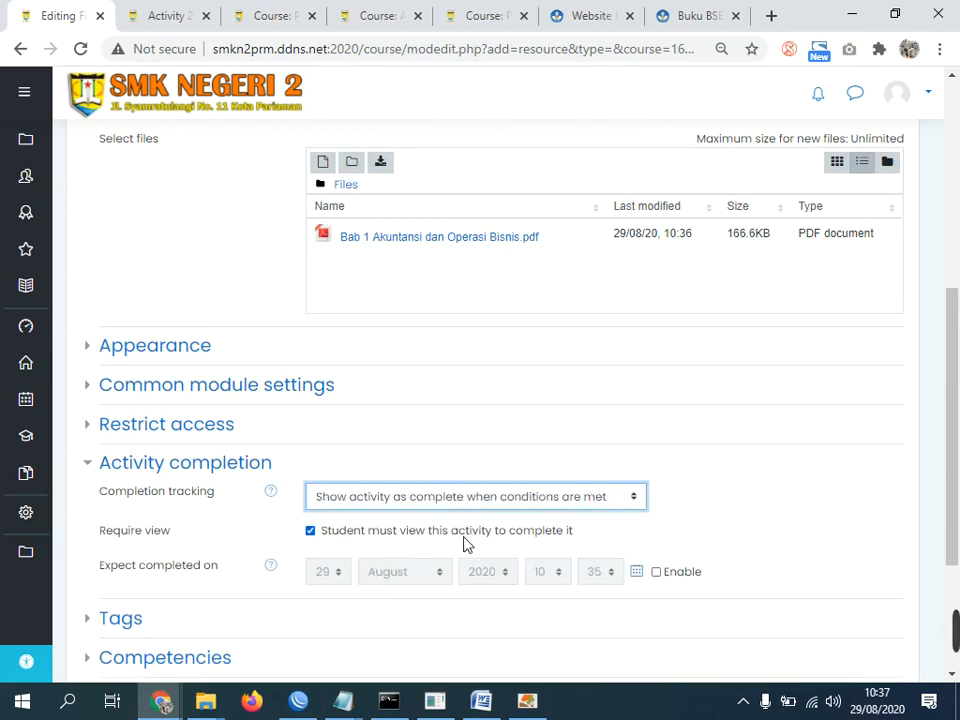
{"action": "scroll", "coordinate": [272, 561], "scroll_direction": "down", "scroll_amount": 3}
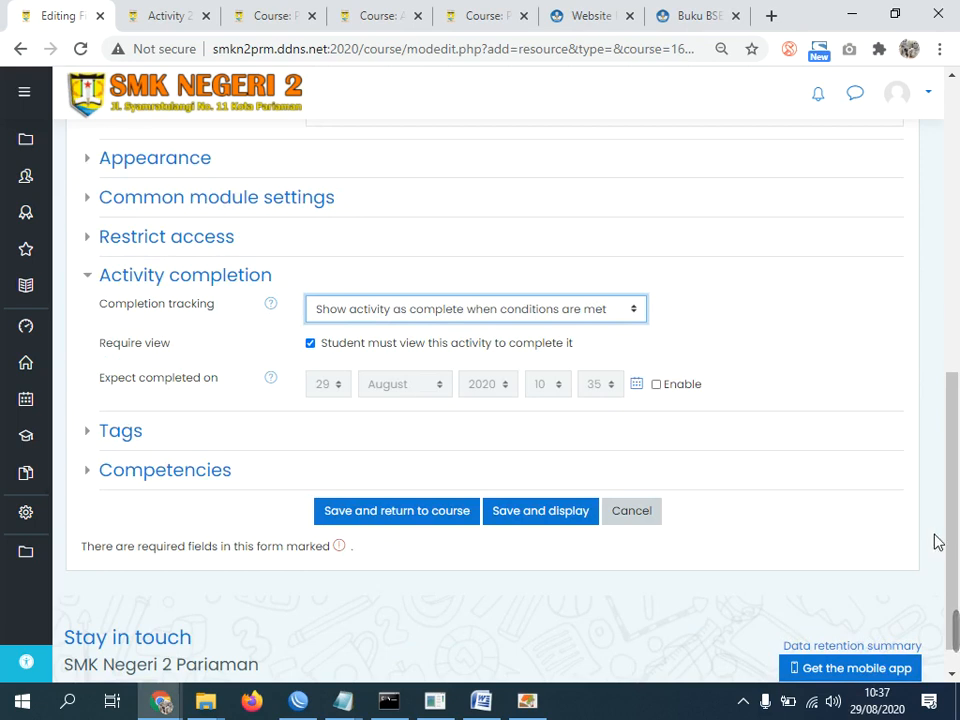
Correct the resource name to "Modul Bab 1 Akuntansi dan Operasi Bisnis".
{"action": "left_click_drag", "start_coordinate": [953, 461], "coordinate": [951, 204]}
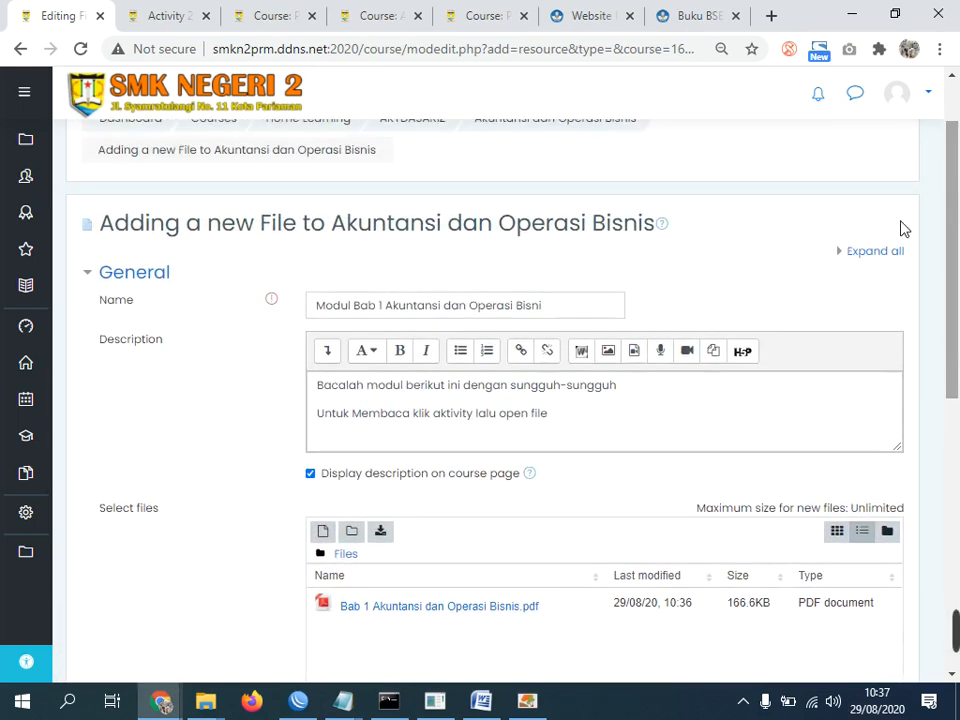
{"action": "left_click_drag", "start_coordinate": [570, 303], "coordinate": [456, 302]}
{"action": "key", "text": "ctrl+a"}
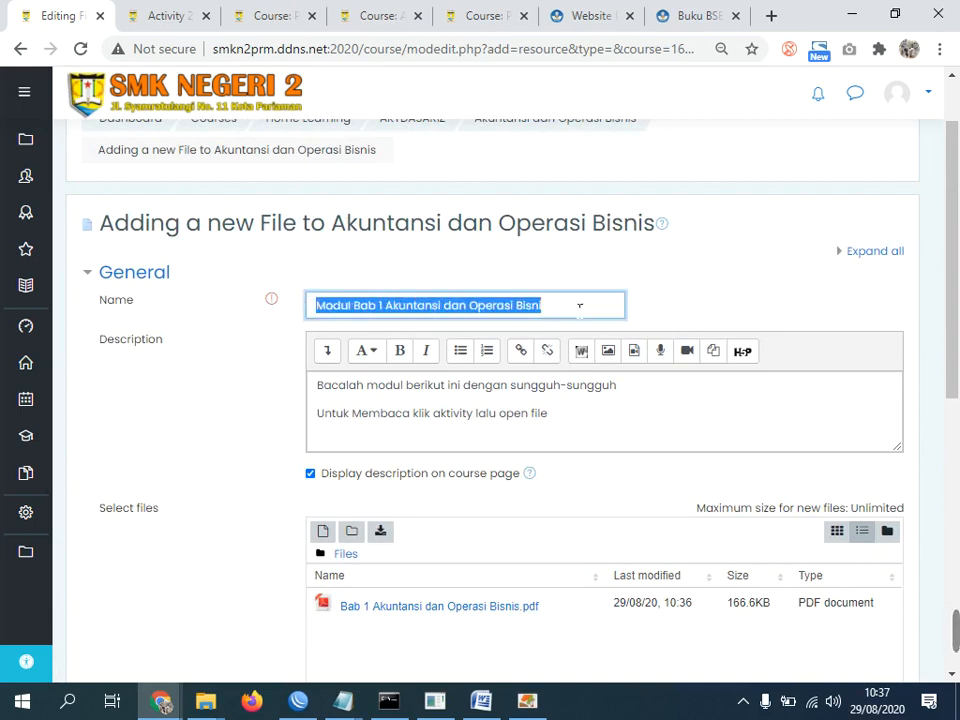
{"action": "type", "text": "s"}
{"action": "key", "text": "ctrl+z"}
{"action": "left_click", "coordinate": [547, 306]}
{"action": "type", "text": "s"}
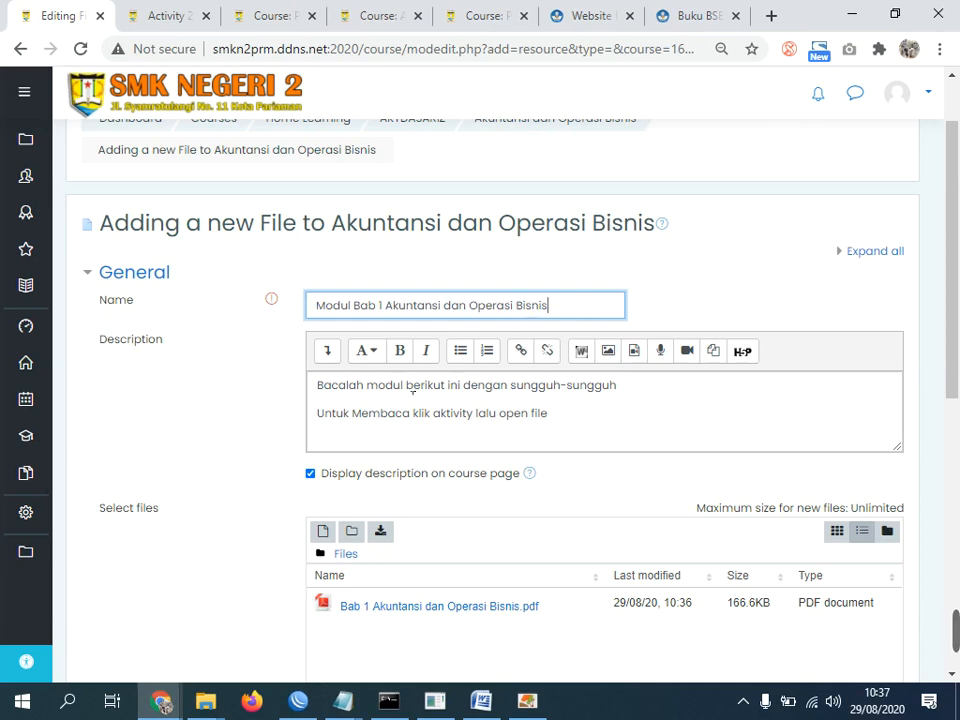
Recheck the description and completion settings, save the file resource and return to its section on the course page.
{"action": "left_click_drag", "start_coordinate": [349, 385], "coordinate": [481, 413]}
{"action": "scroll", "coordinate": [137, 606], "scroll_direction": "down", "scroll_amount": 3}
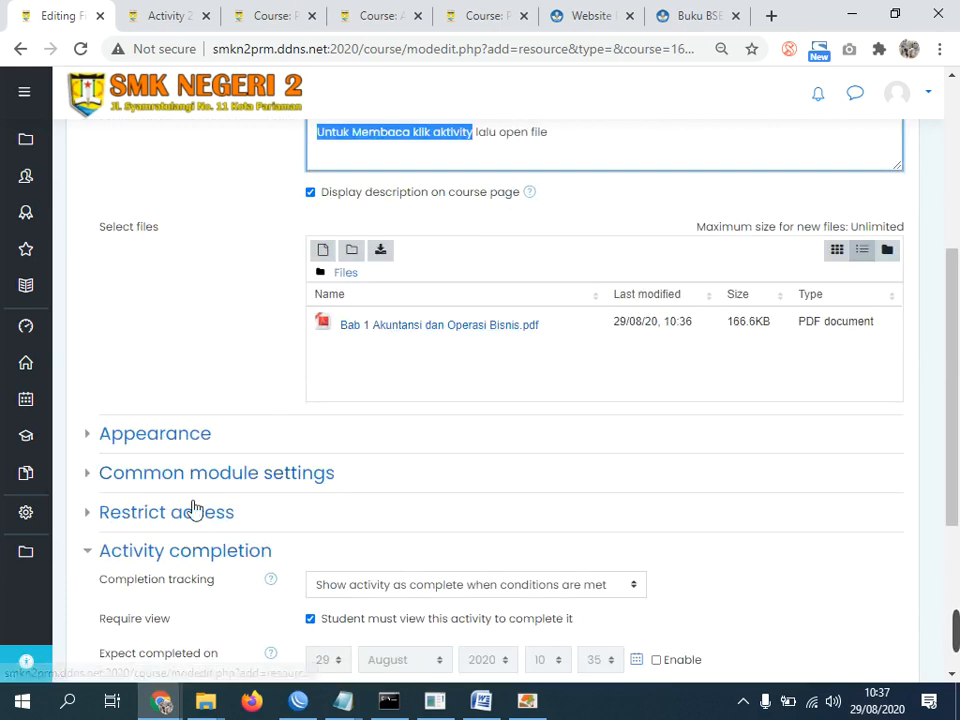
{"action": "scroll", "coordinate": [195, 510], "scroll_direction": "down", "scroll_amount": 3}
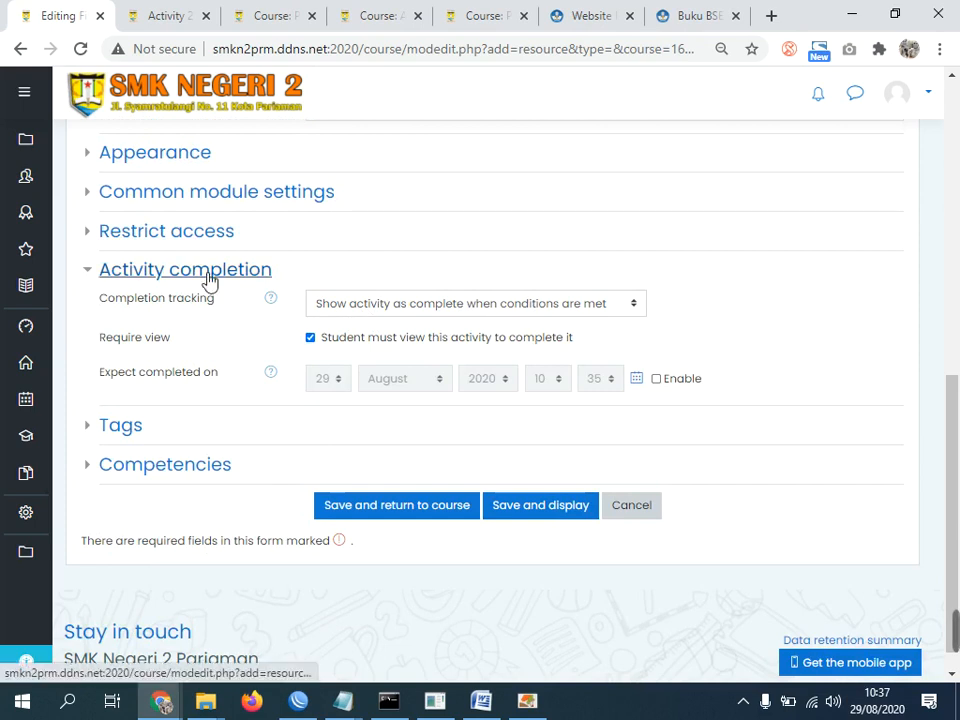
{"action": "left_click", "coordinate": [370, 506]}
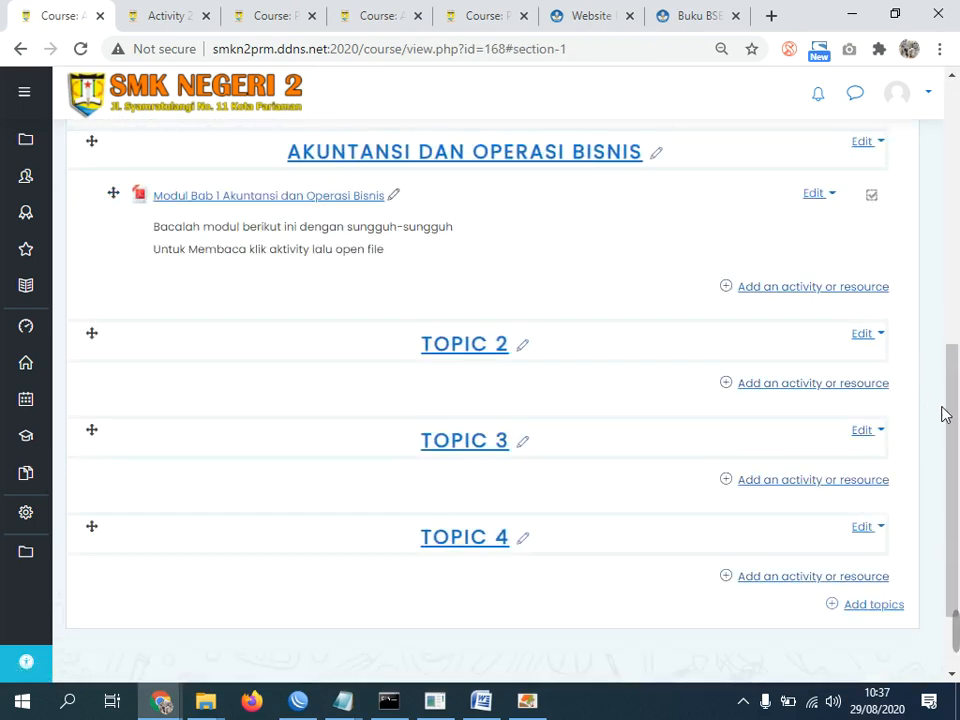
{"action": "scroll", "coordinate": [944, 414], "scroll_direction": "up", "scroll_amount": 3}
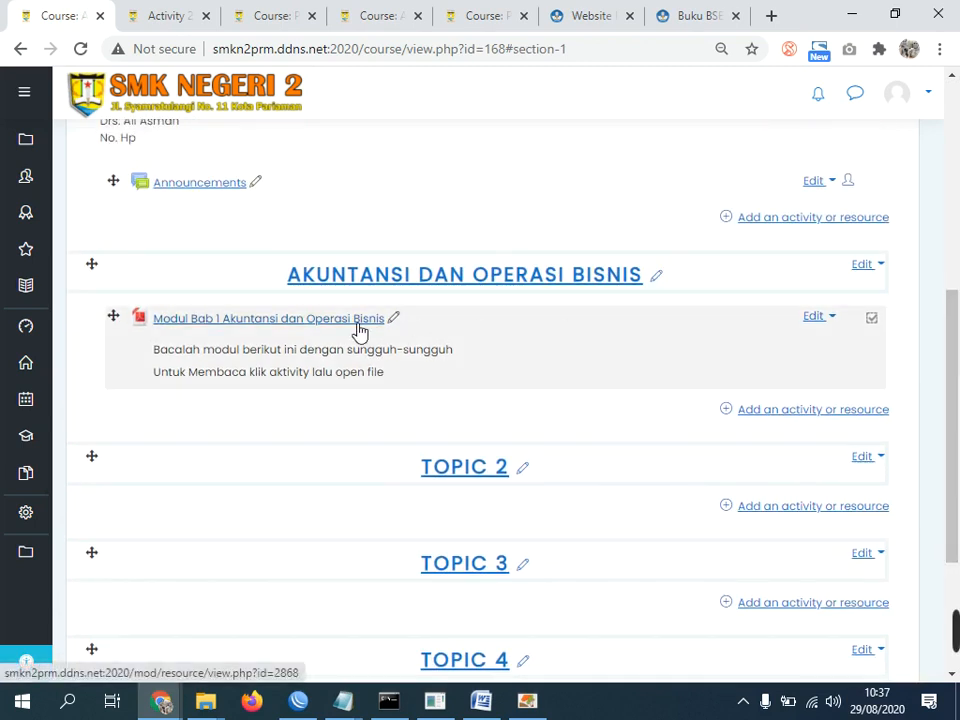
Look through the page thumbnails of the Bab 1 PDF in Nitro Pro and return to the Moodle course page in Chrome.
{"action": "mouse_move", "coordinate": [940, 619]}
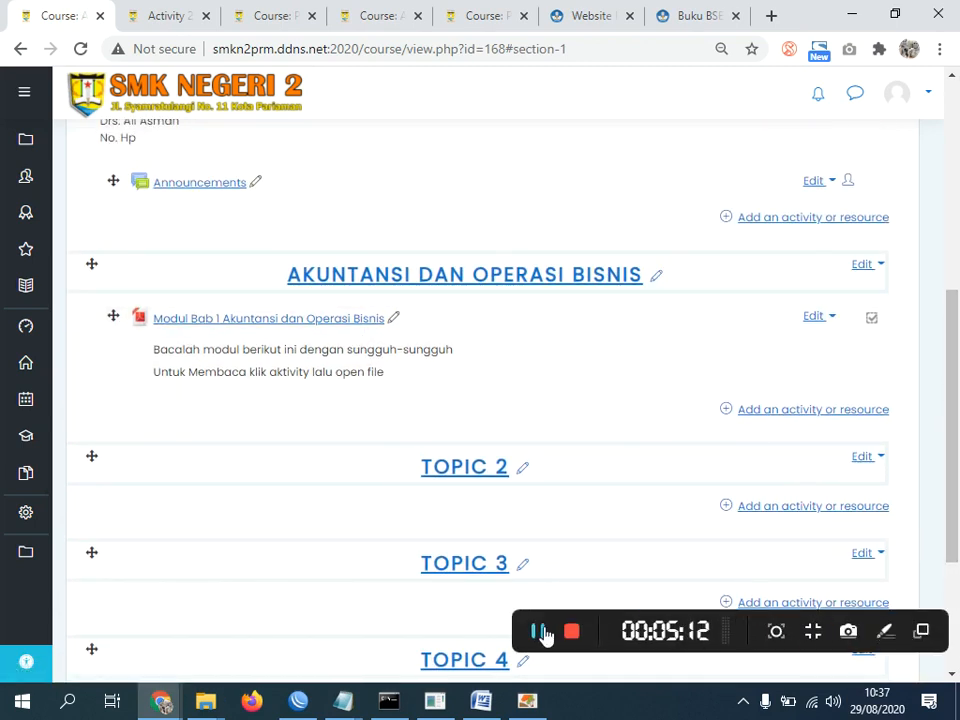
{"action": "scroll", "coordinate": [568, 589], "scroll_direction": "down", "scroll_amount": 3}
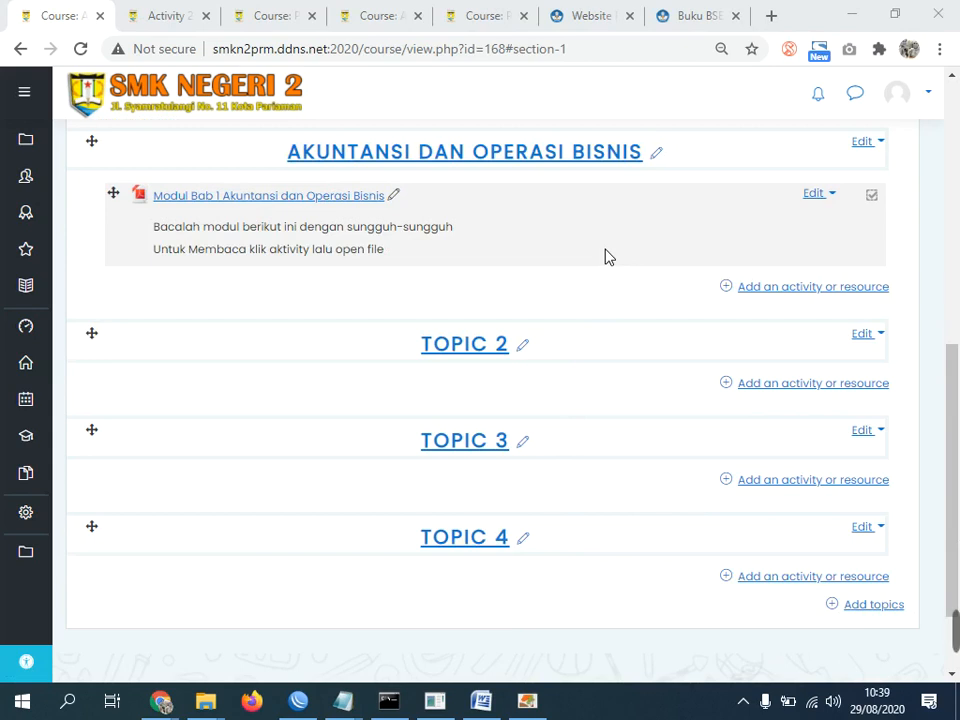
{"action": "key", "text": "alt+Tab"}
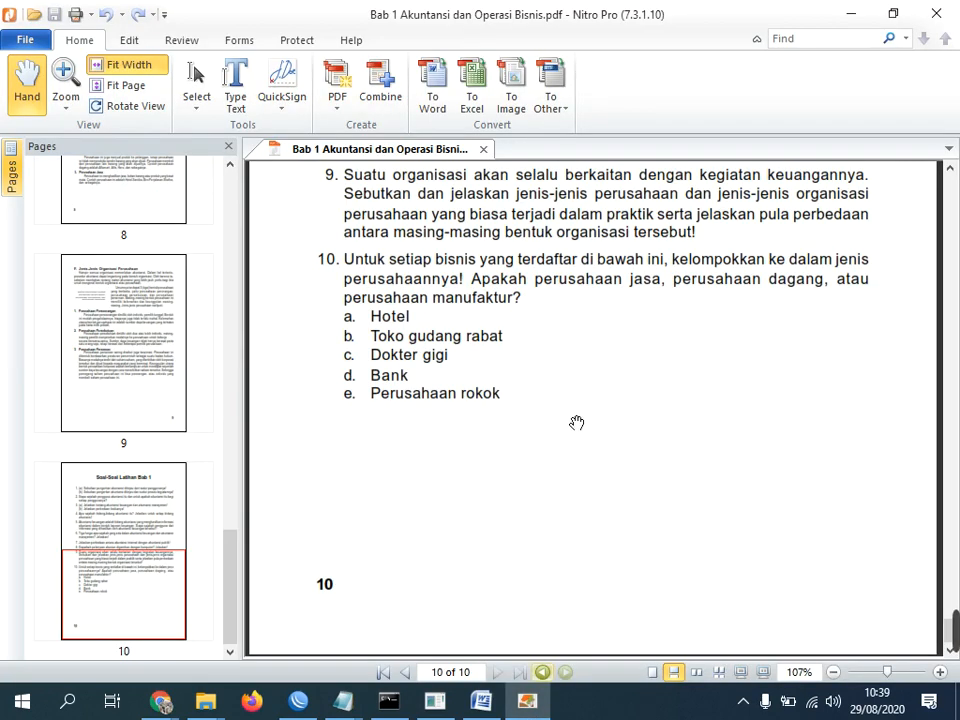
{"action": "left_click_drag", "start_coordinate": [233, 585], "coordinate": [292, 166]}
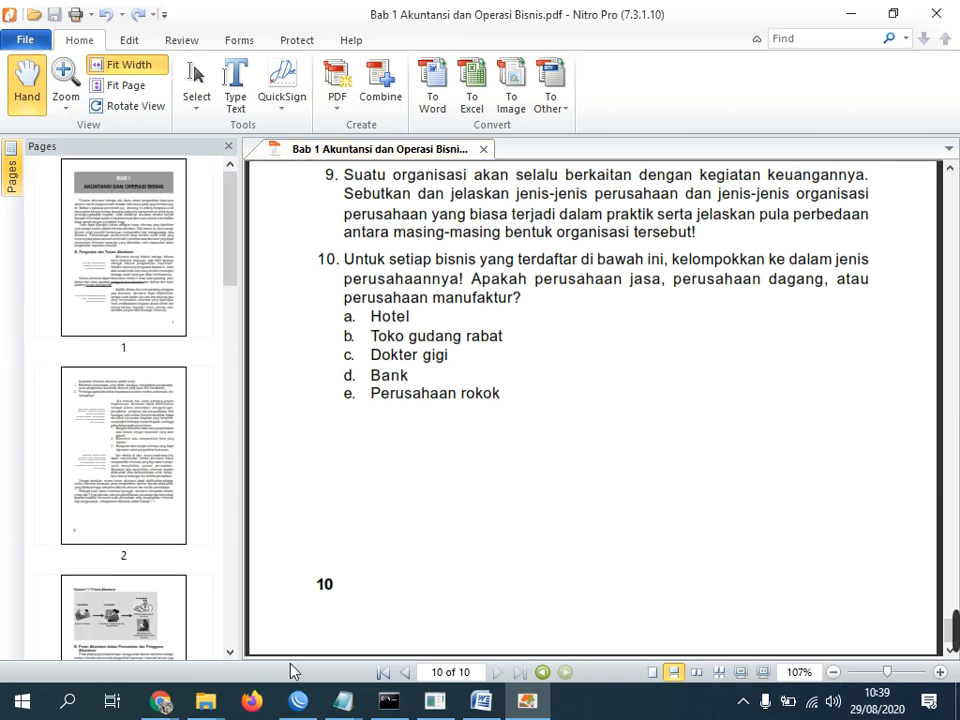
{"action": "mouse_move", "coordinate": [161, 699]}
{"action": "left_click", "coordinate": [146, 643]}
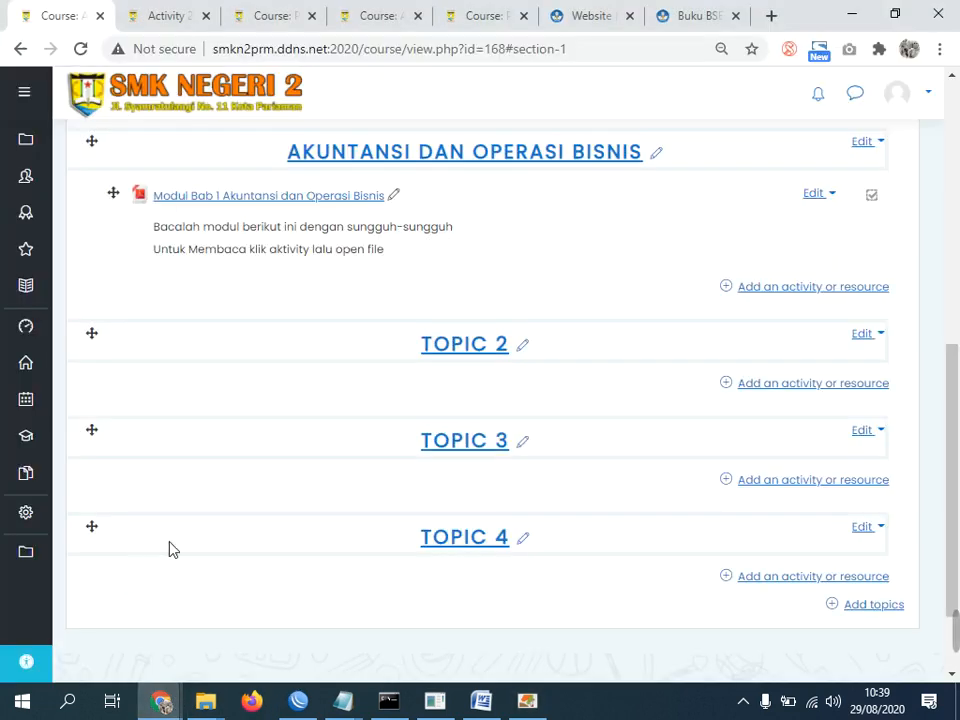
Add a Feedback activity to the Akuntansi dan Operasi Bisnis section and name it "Aktifitas PBM Daring 1 (Feedback)".
{"action": "left_click", "coordinate": [785, 292]}
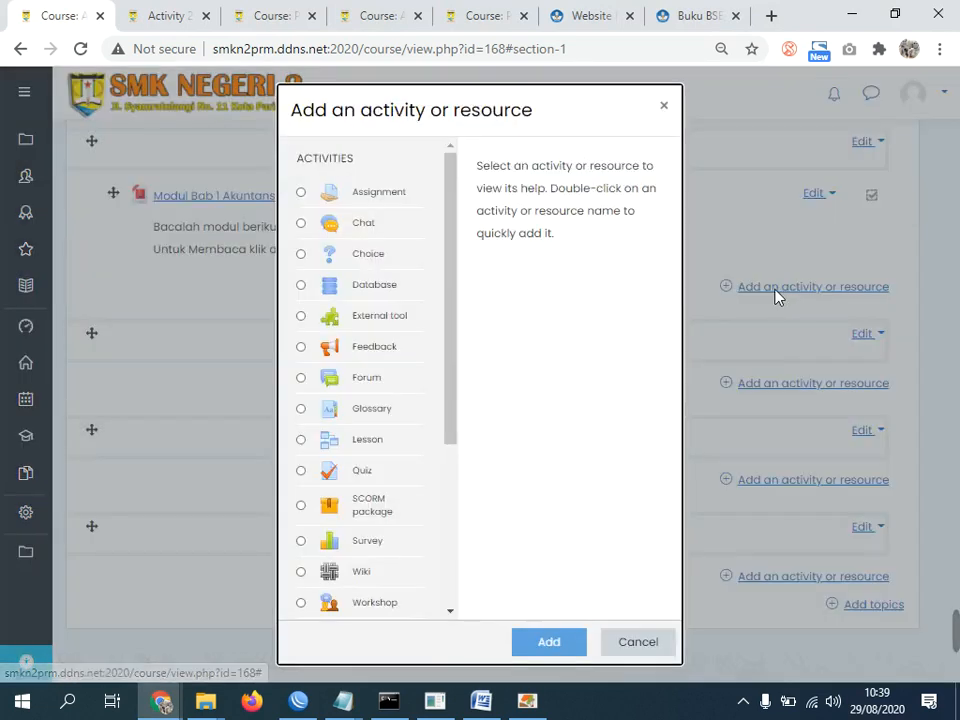
{"action": "left_click", "coordinate": [376, 348]}
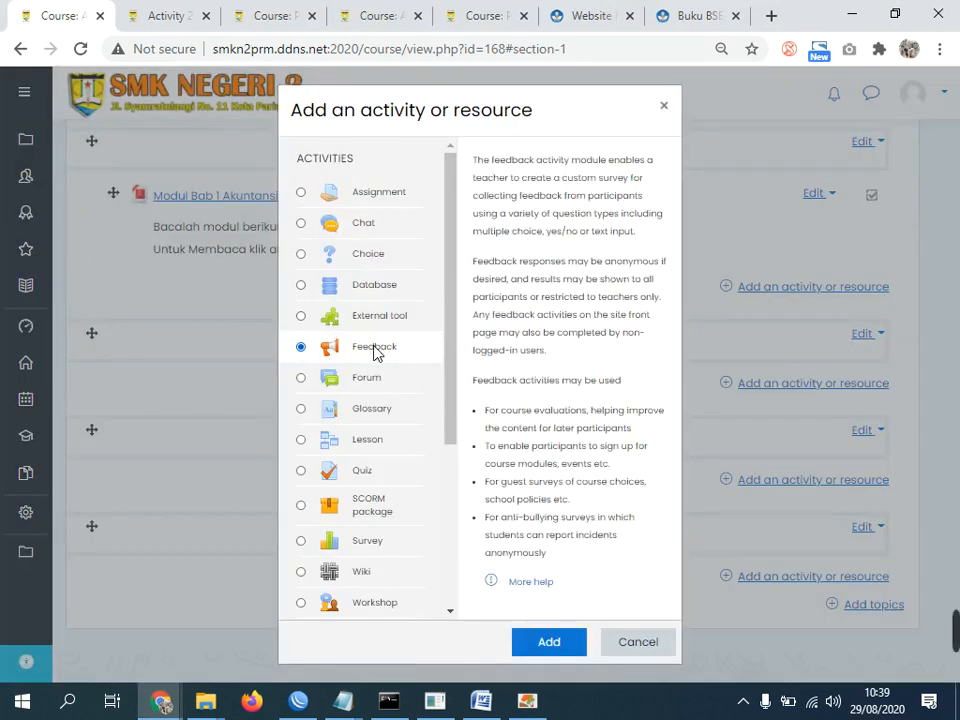
{"action": "left_click", "coordinate": [571, 650]}
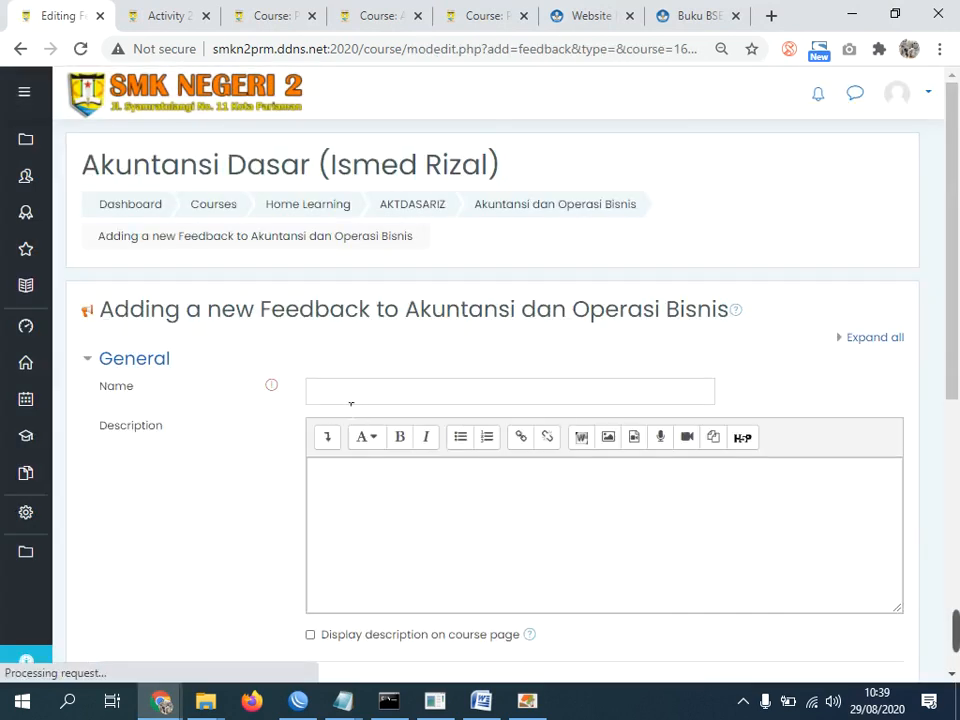
{"action": "left_click", "coordinate": [346, 397]}
{"action": "type", "text": "Aktif"}
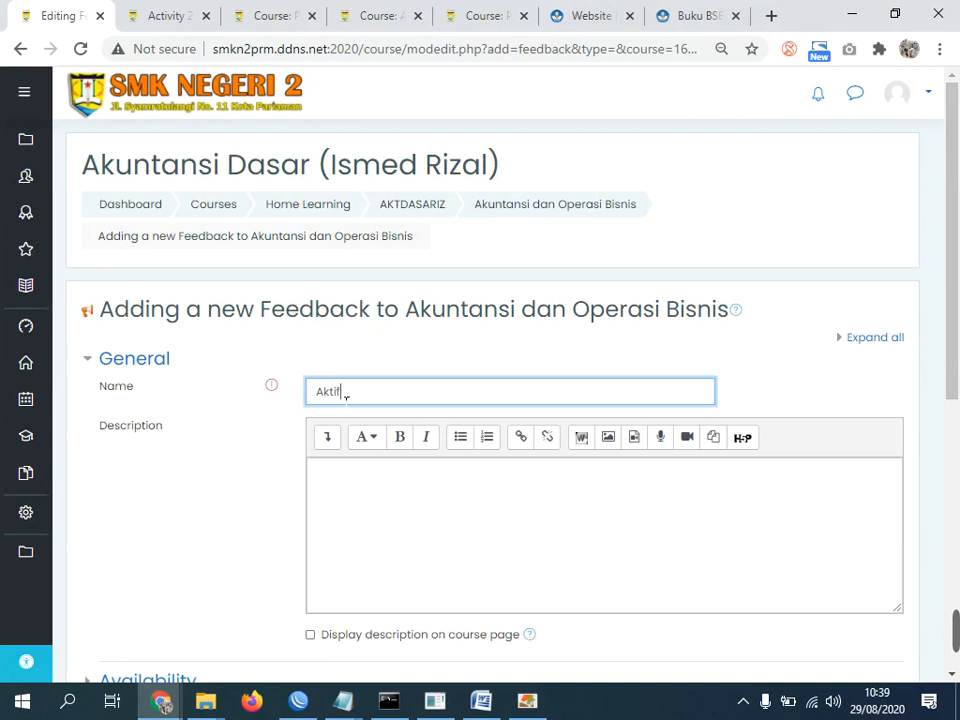
{"action": "type", "text": "itas PBM Daring I ("}
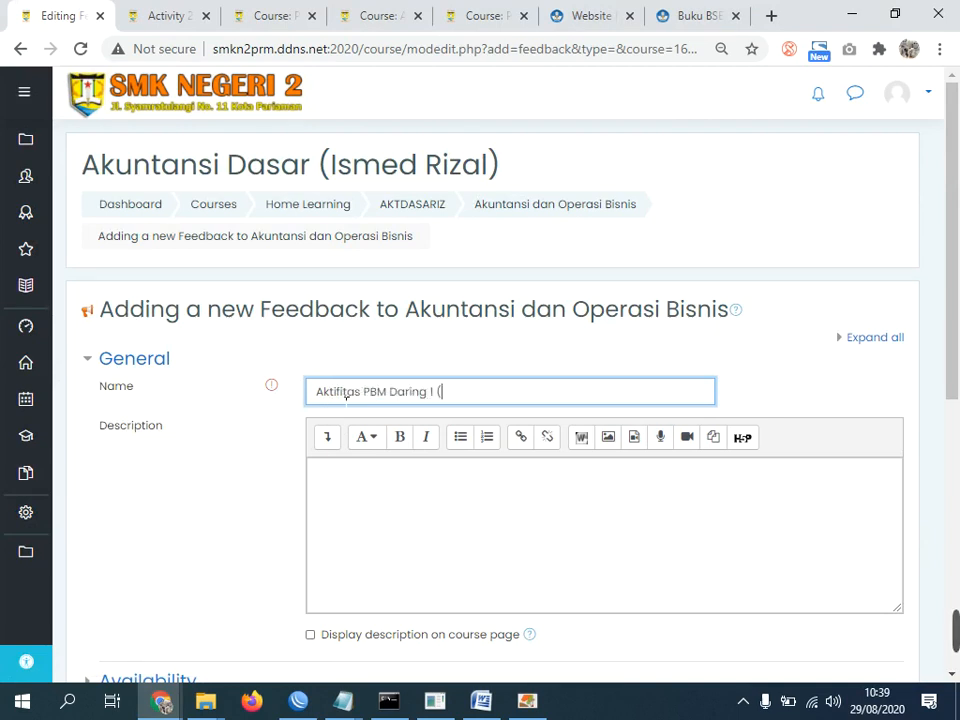
{"action": "type", "text": "Feedback"}
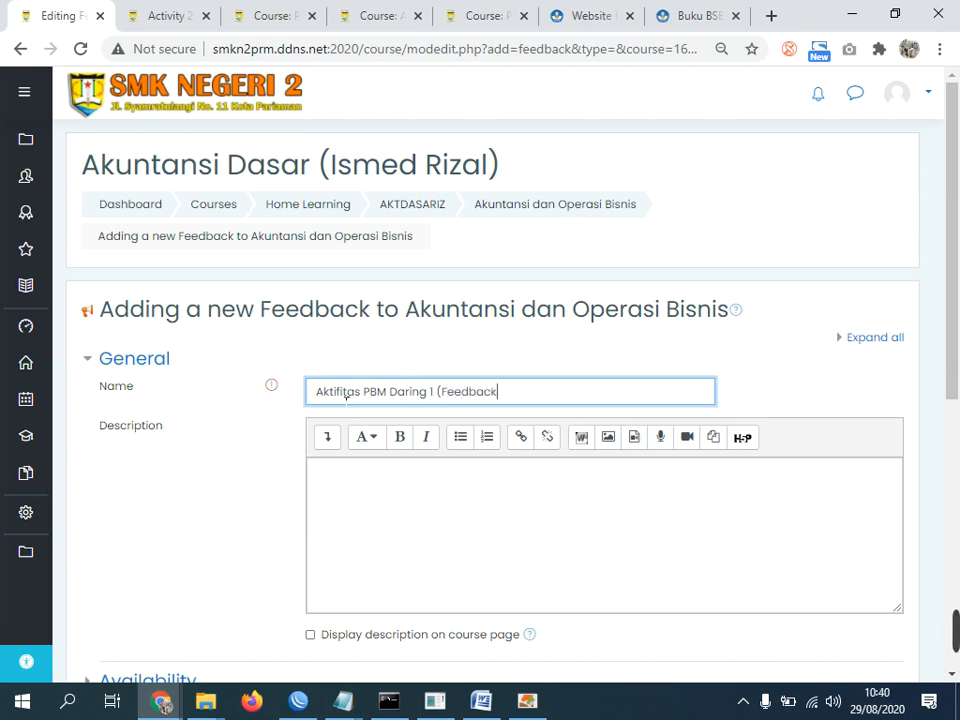
{"action": "type", "text": ")"}
Enter the description "Jawablah pertanyaan berikut ini" and have it displayed on the course page.
{"action": "left_click", "coordinate": [421, 497]}
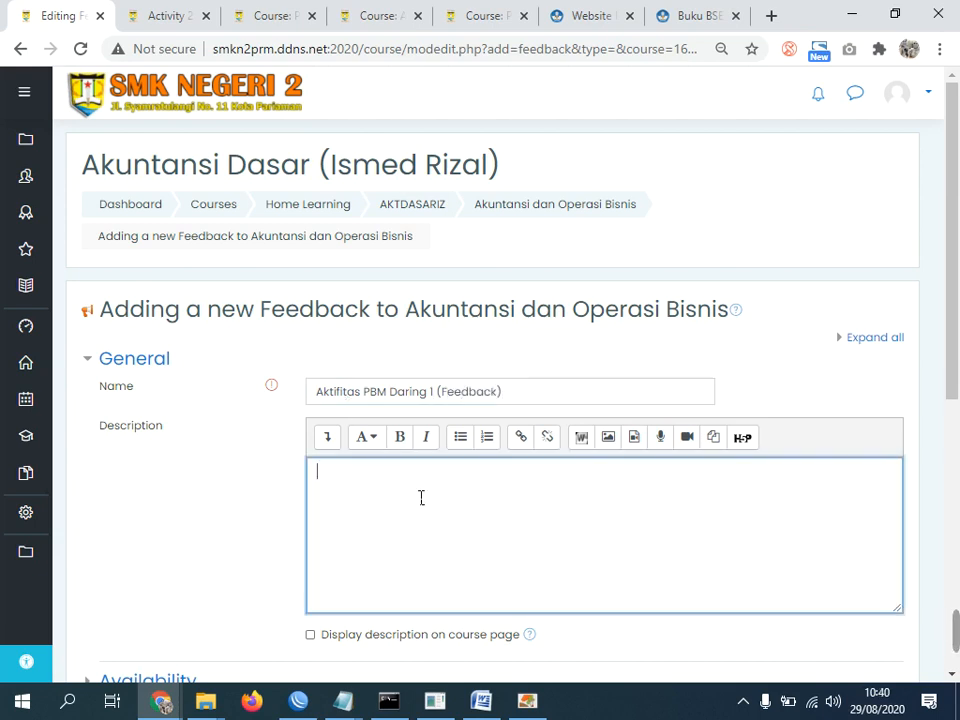
{"action": "type", "text": "Jawablah p"}
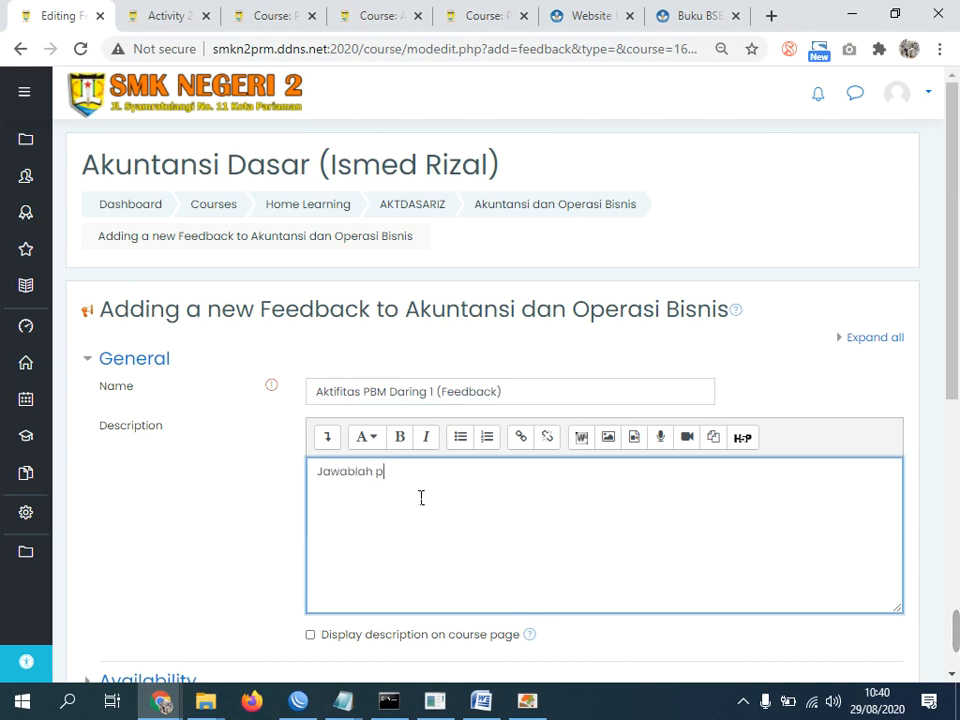
{"action": "type", "text": "ertanyaan beriku"}
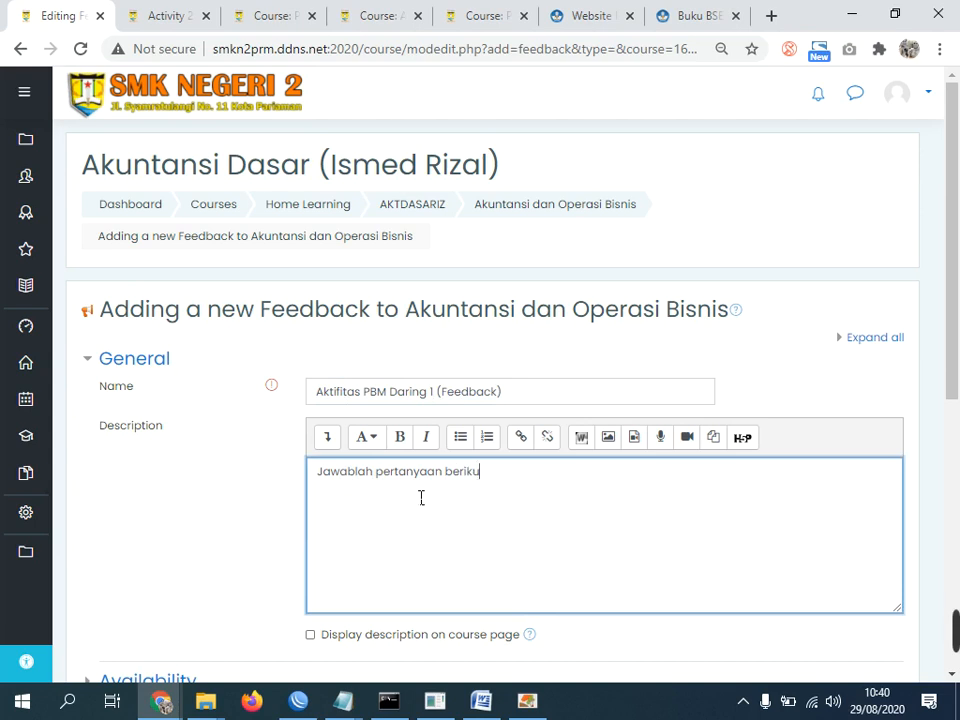
{"action": "type", "text": "t ini"}
{"action": "left_click", "coordinate": [311, 635]}
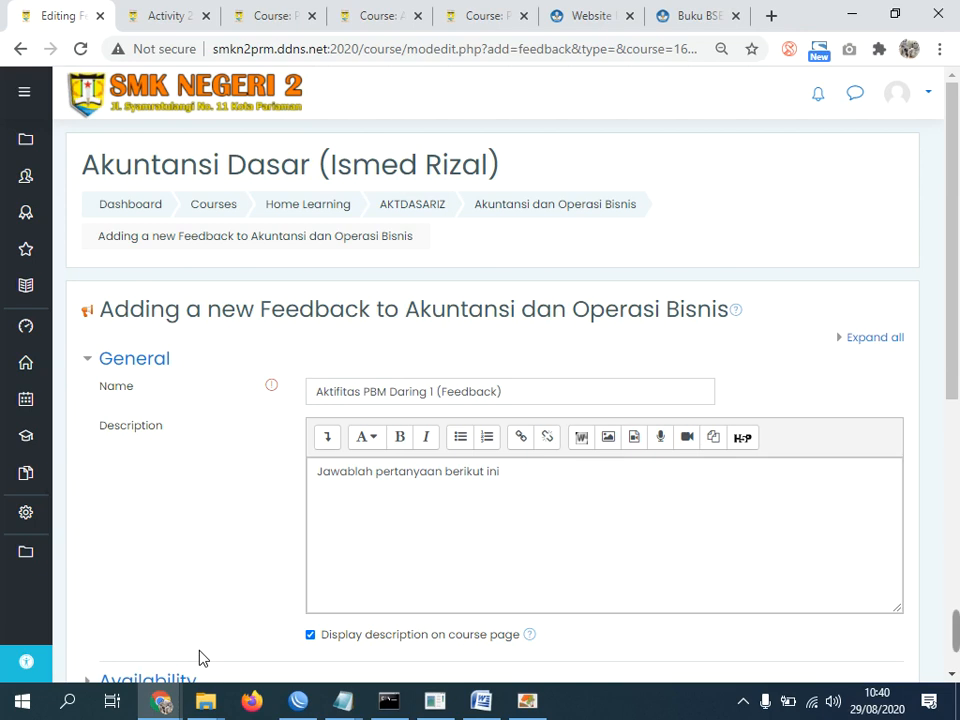
Set the feedback to log user names and show them with answers, and set multiple submissions to Yes.
{"action": "scroll", "coordinate": [229, 572], "scroll_direction": "down", "scroll_amount": 5}
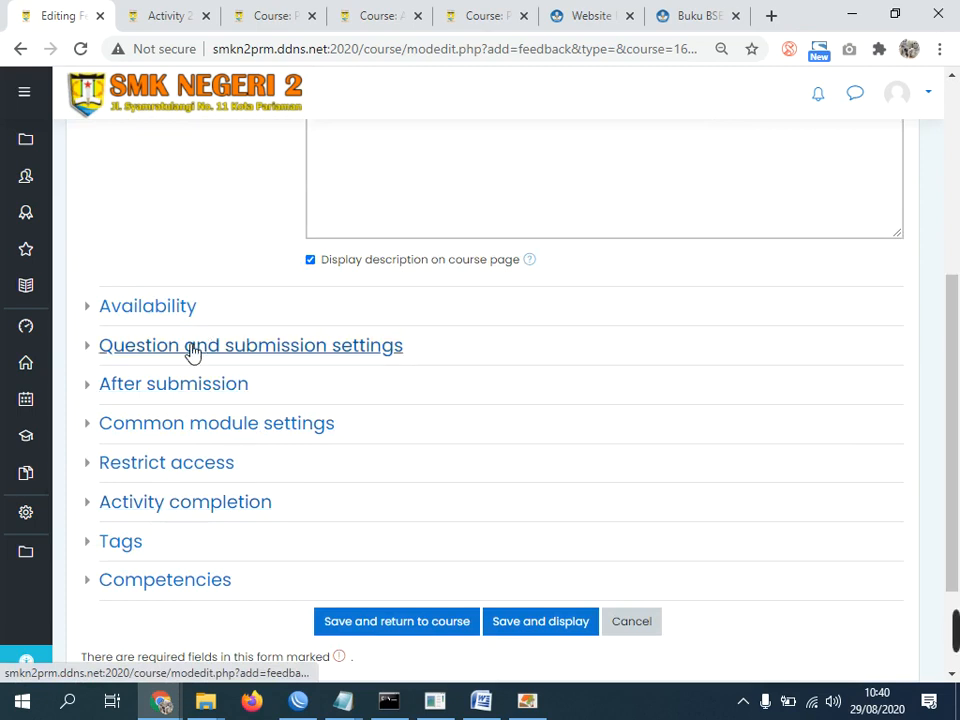
{"action": "scroll", "coordinate": [300, 362], "scroll_direction": "up", "scroll_amount": 3}
{"action": "scroll", "coordinate": [281, 467], "scroll_direction": "down", "scroll_amount": 2}
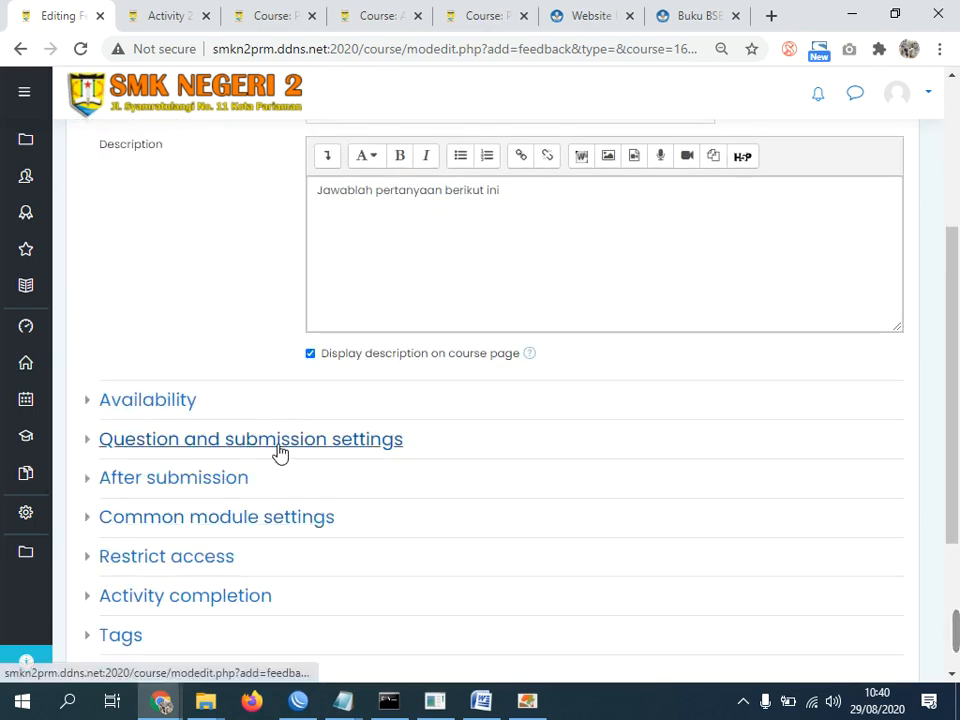
{"action": "left_click", "coordinate": [280, 445]}
{"action": "left_click", "coordinate": [424, 478]}
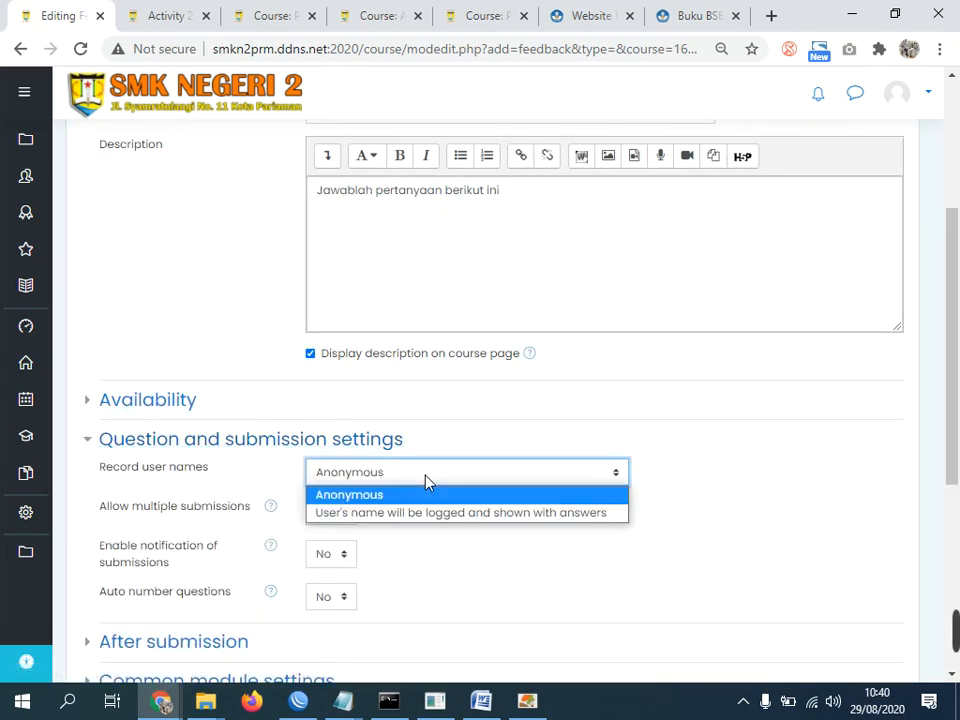
{"action": "left_click", "coordinate": [369, 514]}
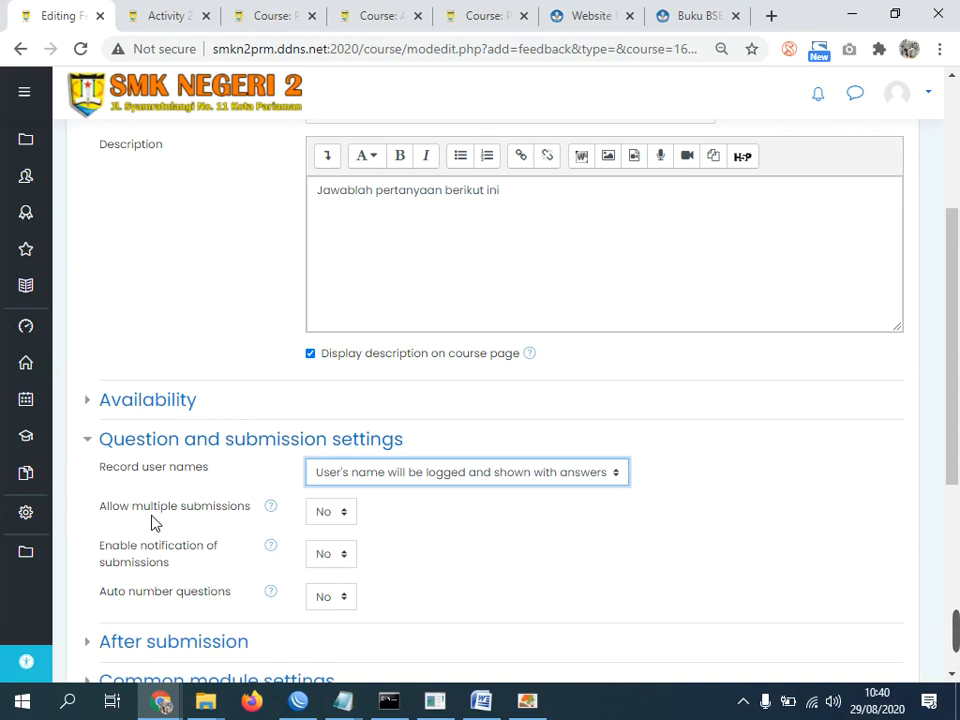
{"action": "left_click", "coordinate": [336, 513]}
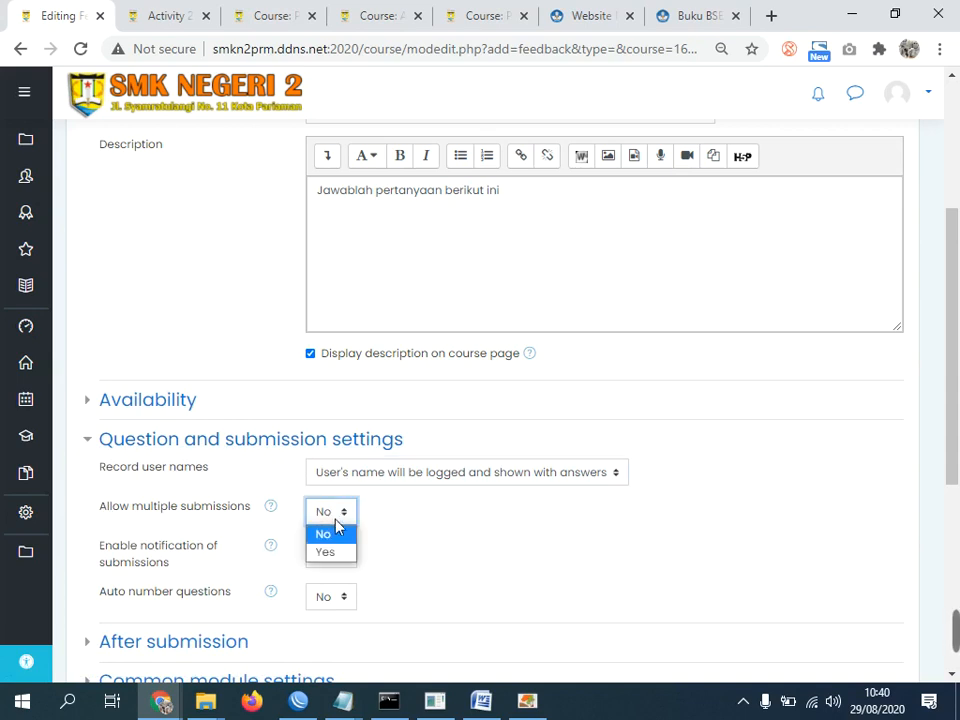
{"action": "left_click", "coordinate": [341, 552]}
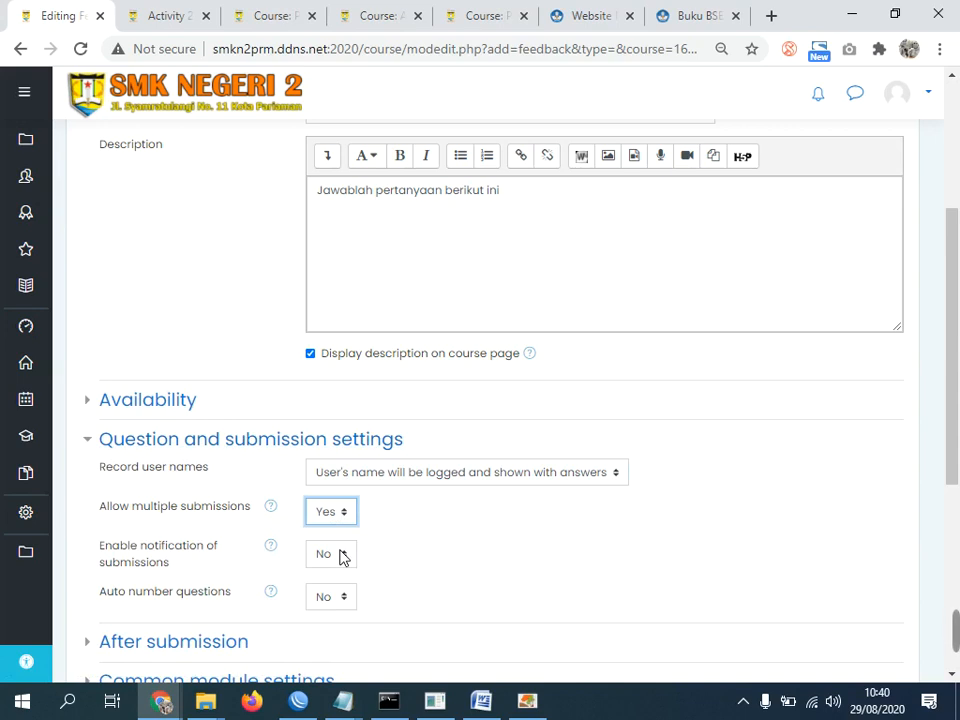
Set completion tracking to "Show activity as complete when conditions are met", requiring students to view the activity and submit the feedback.
{"action": "left_click_drag", "start_coordinate": [955, 388], "coordinate": [958, 493]}
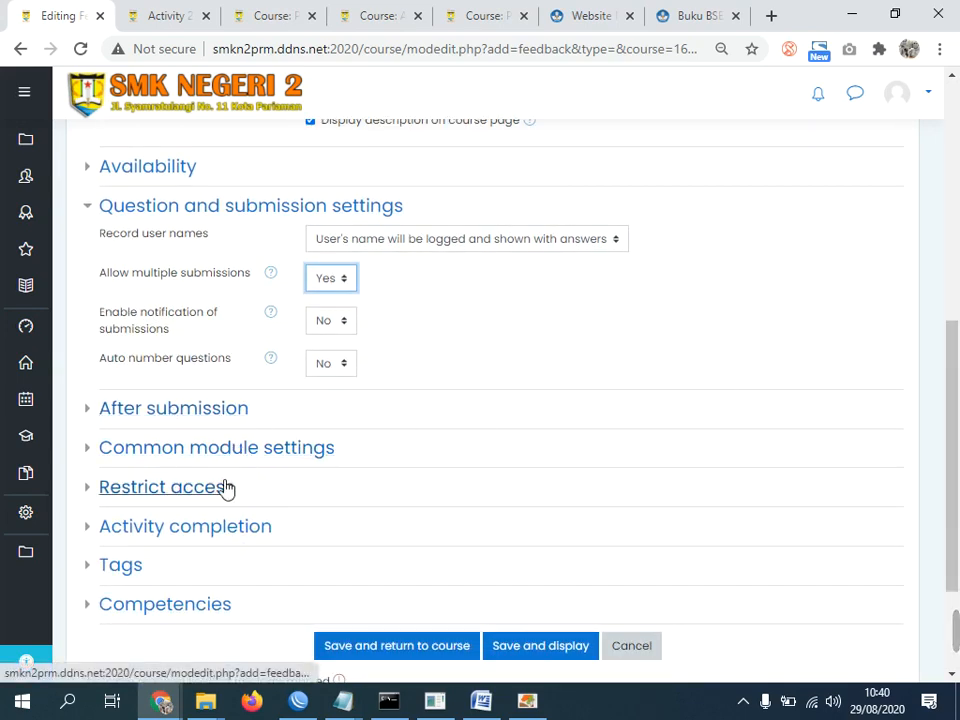
{"action": "left_click", "coordinate": [218, 527]}
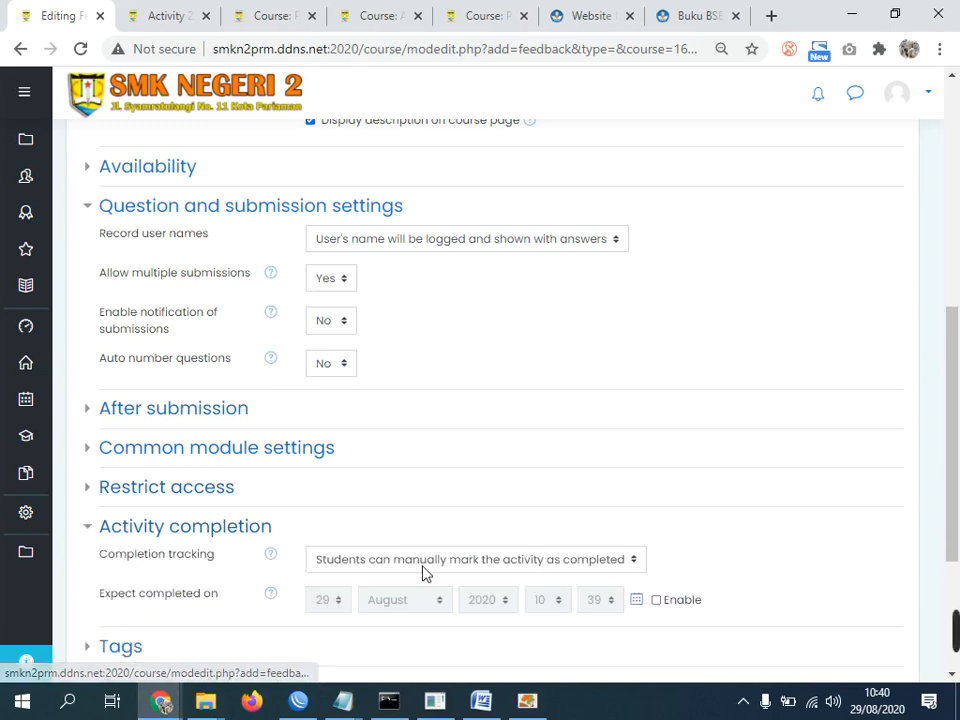
{"action": "left_click", "coordinate": [428, 565]}
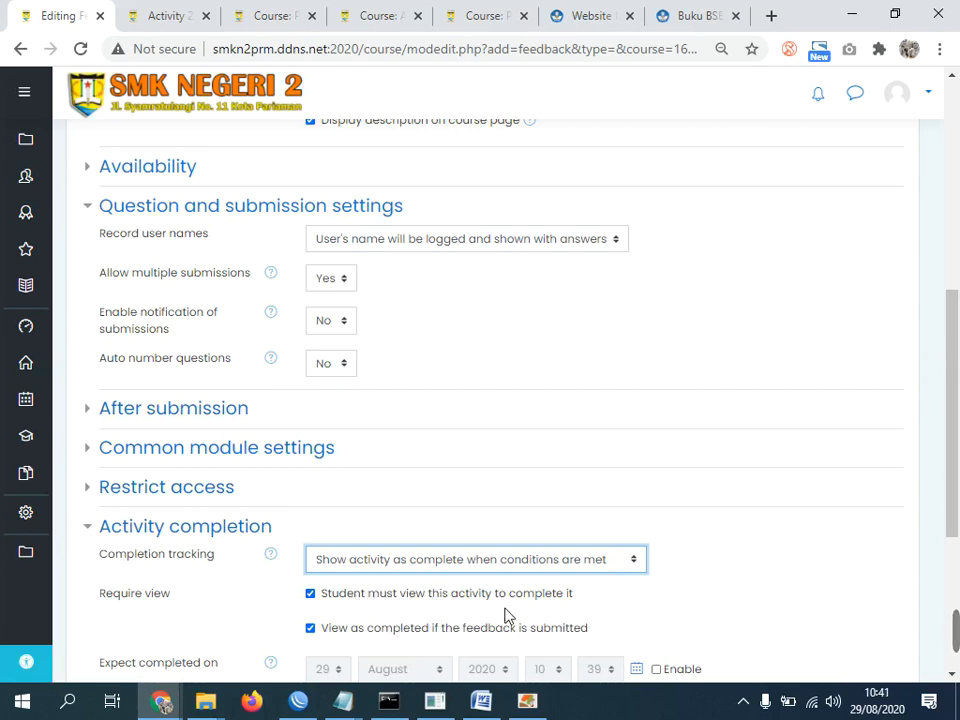
Recheck the feedback's description, submission and completion settings, and save the activity with a return to the course page.
{"action": "scroll", "coordinate": [958, 527], "scroll_direction": "down", "scroll_amount": 3}
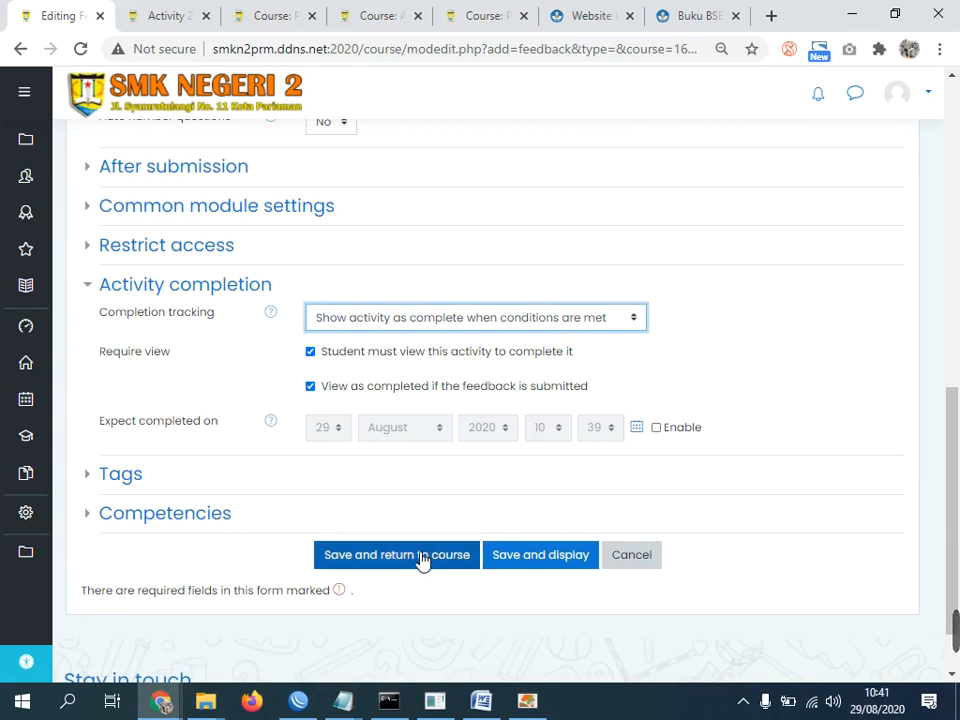
{"action": "scroll", "coordinate": [418, 483], "scroll_direction": "up", "scroll_amount": 1}
{"action": "scroll", "coordinate": [418, 483], "scroll_direction": "up", "scroll_amount": 4}
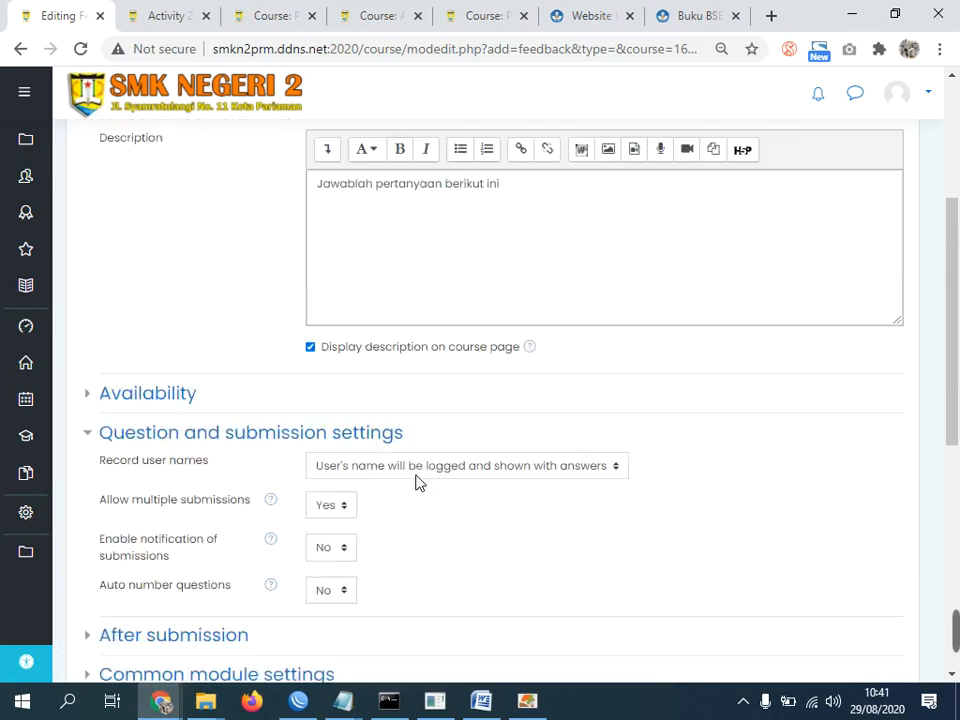
{"action": "scroll", "coordinate": [424, 540], "scroll_direction": "down", "scroll_amount": 4}
{"action": "left_click", "coordinate": [400, 649]}
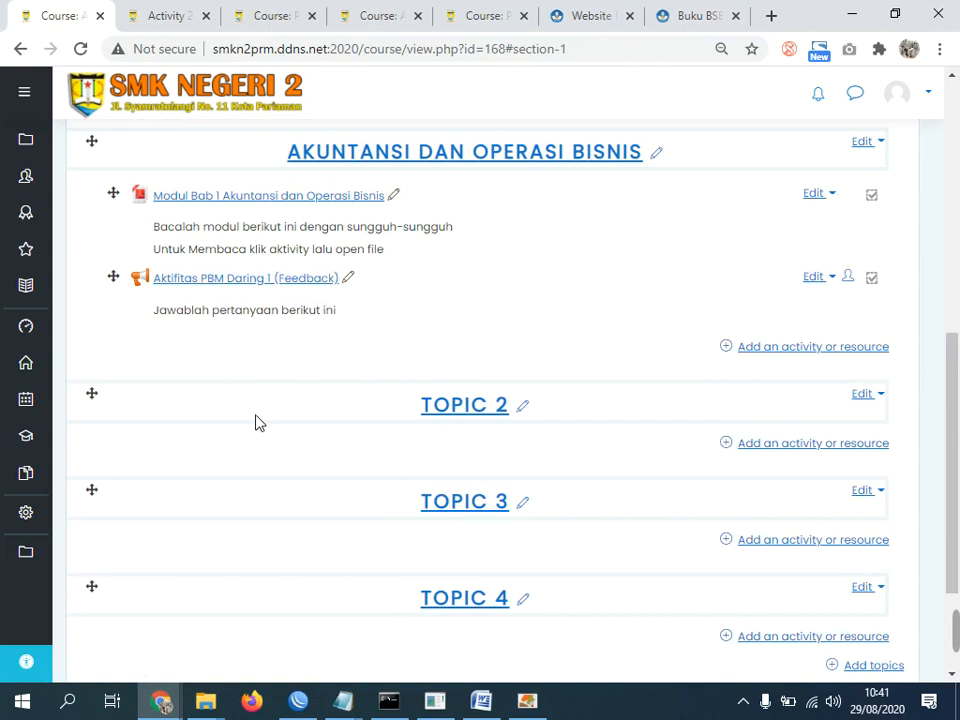
Open the question editor of "Aktifitas PBM Daring 1 (Feedback)" and add a question of type Longer text answer.
{"action": "left_click", "coordinate": [243, 284]}
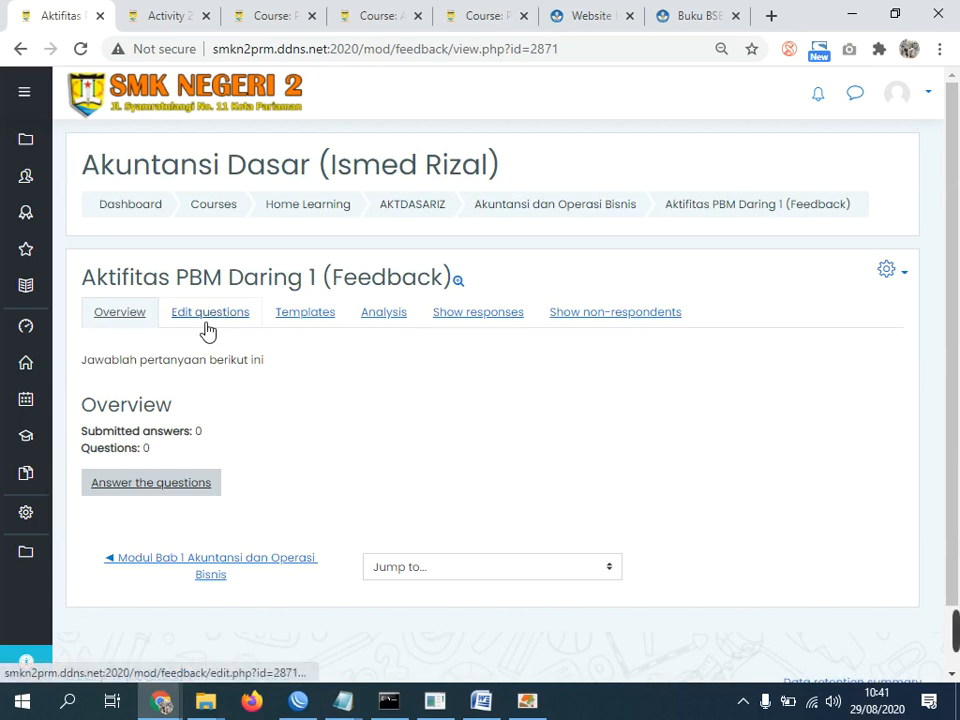
{"action": "left_click", "coordinate": [210, 313]}
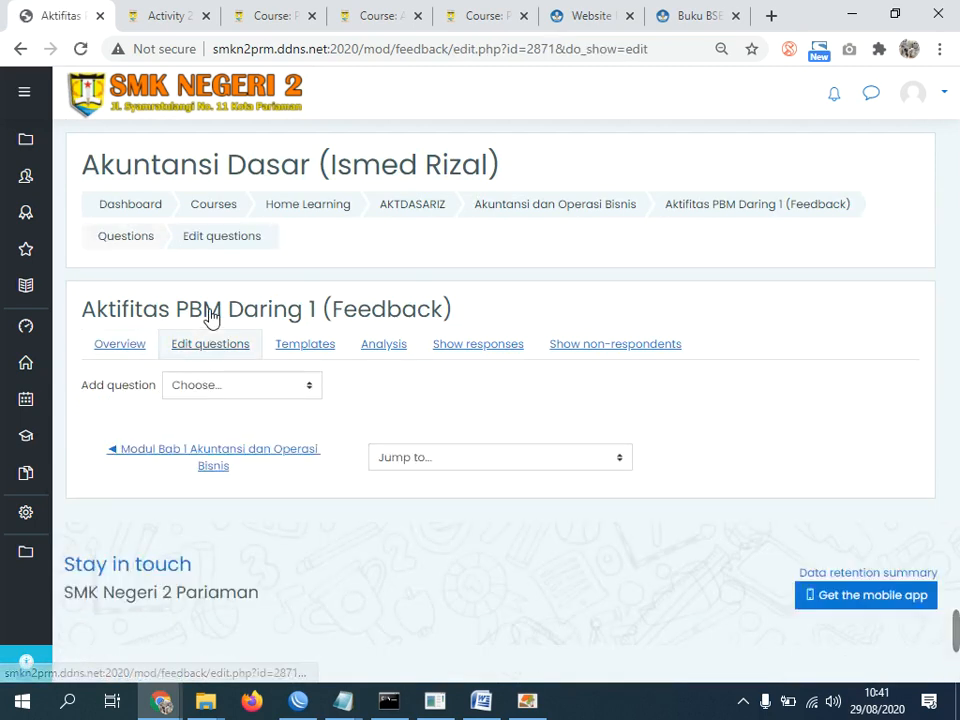
{"action": "left_click", "coordinate": [236, 392]}
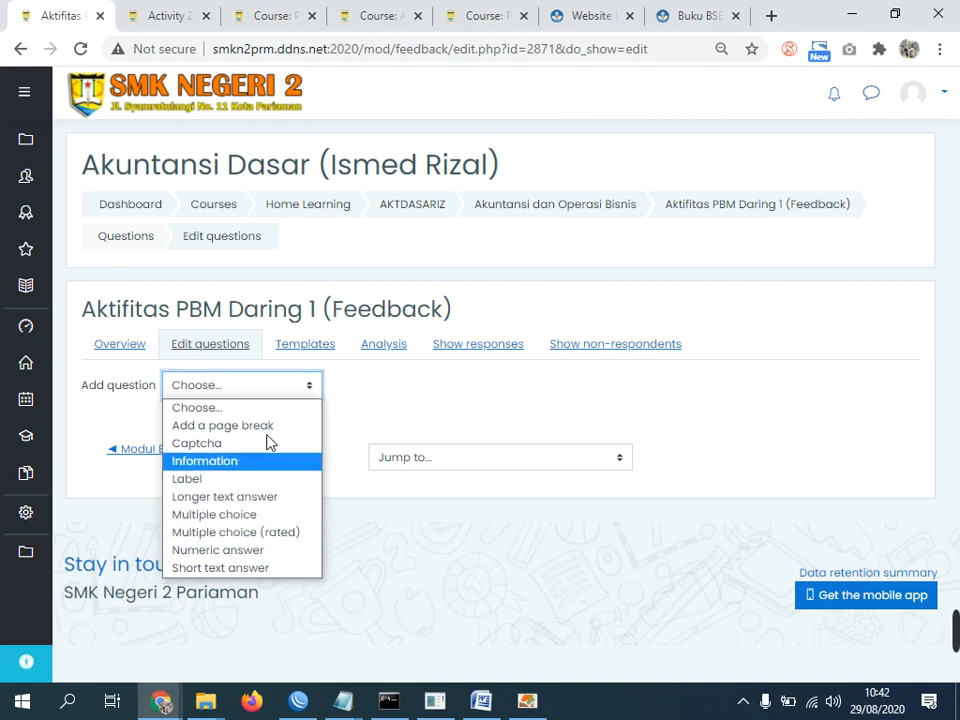
{"action": "left_click", "coordinate": [266, 497]}
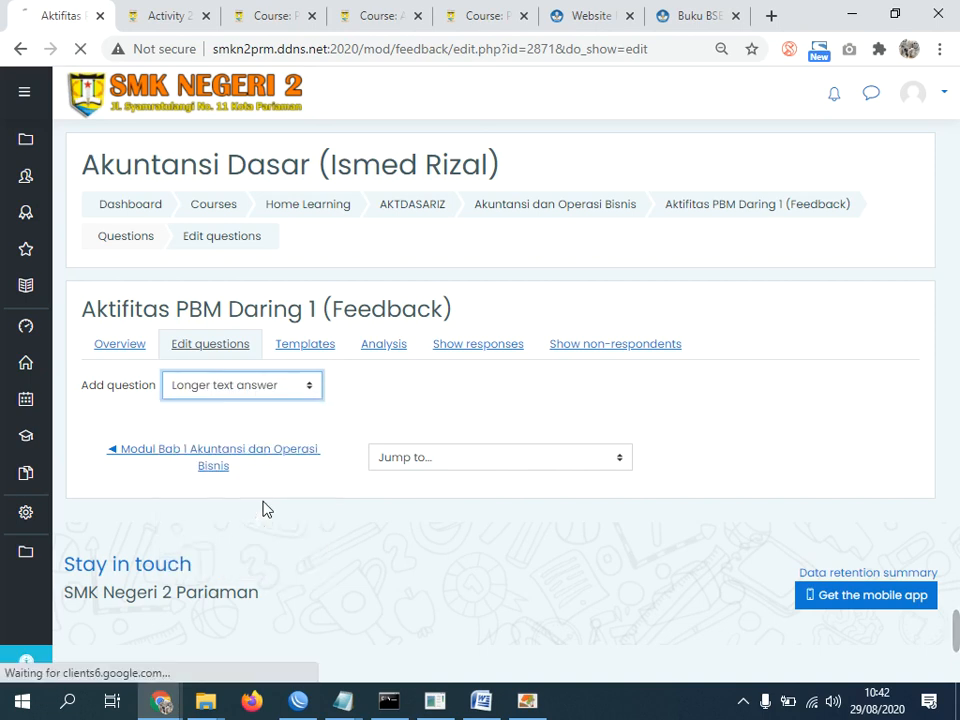
{"action": "left_click", "coordinate": [363, 464]}
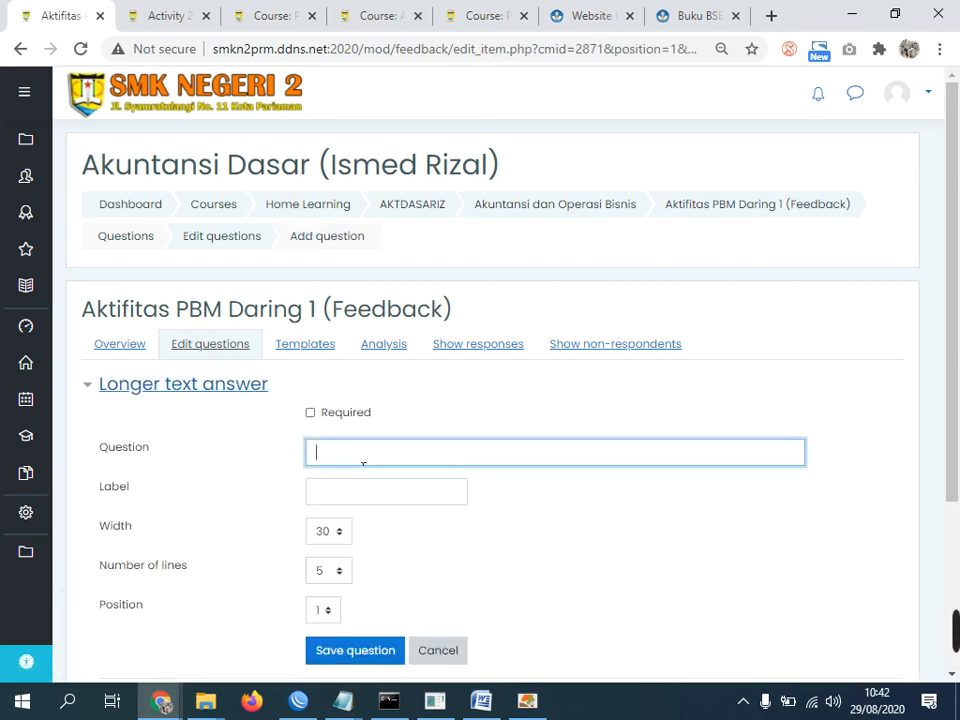
{"action": "type", "text": "Menurut Anda apa itu "}
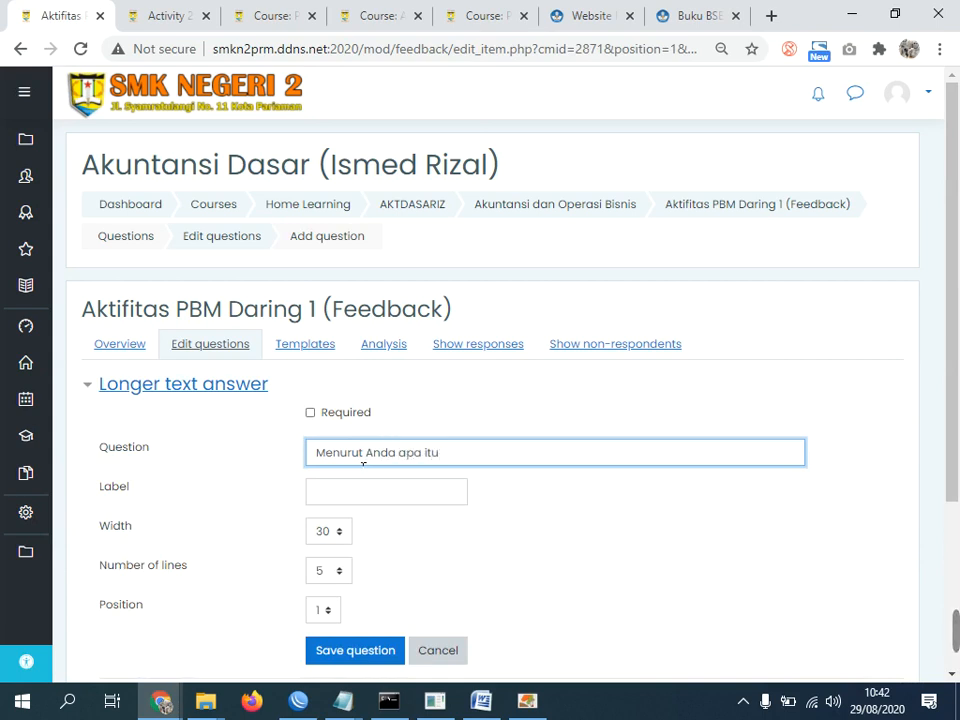
{"action": "type", "text": "Operasi"}
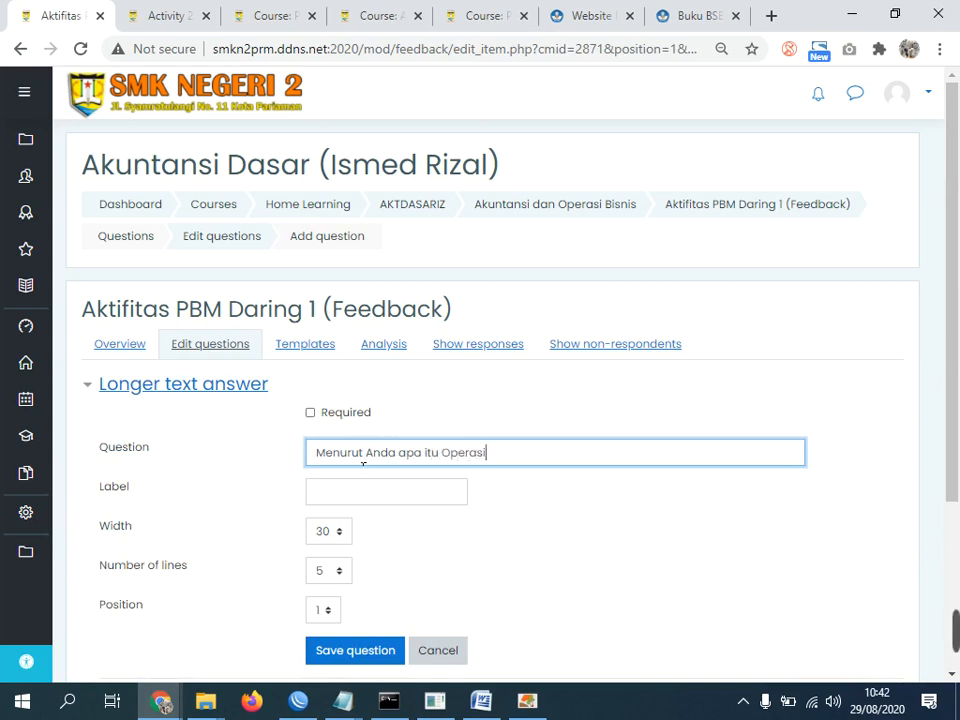
Replace the draft question text with "Sesuai dengan Modul yang anda baca diatas, menurut anda apa itu Operasi Bisnis".
{"action": "key", "text": "ctrl+Left"}
{"action": "key", "text": "ctrl+Left"}
{"action": "key", "text": "ctrl+Left"}
{"action": "key", "text": "ctrl+Left"}
{"action": "key", "text": "ctrl+Left"}
{"action": "key", "text": "shift+End"}
{"action": "type", "text": "Sesuai"}
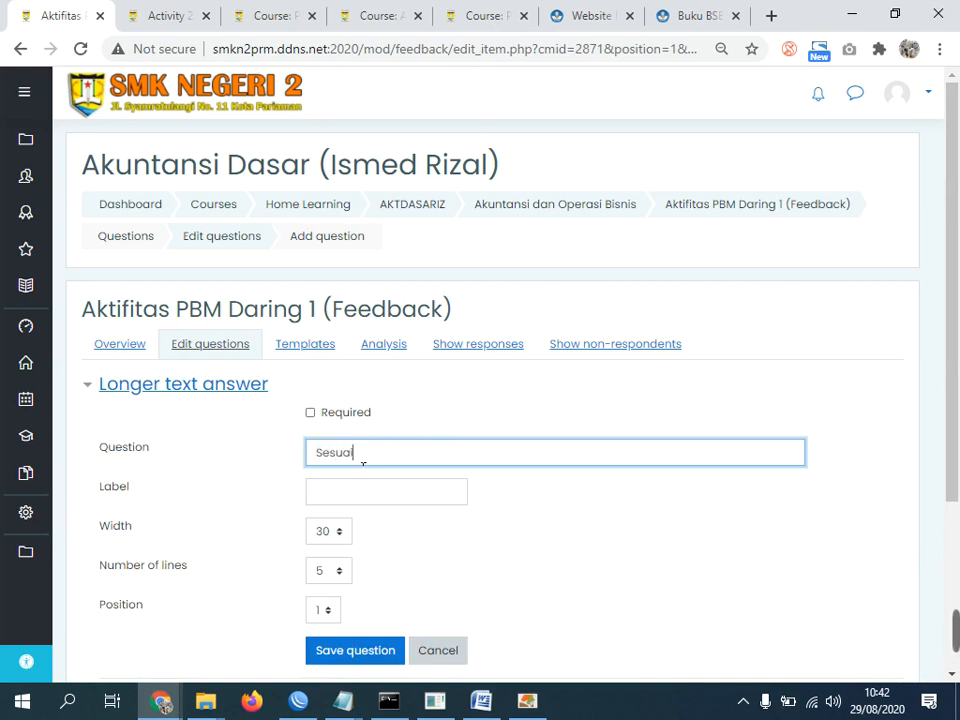
{"action": "type", "text": " dengan Modul yang anda baca "}
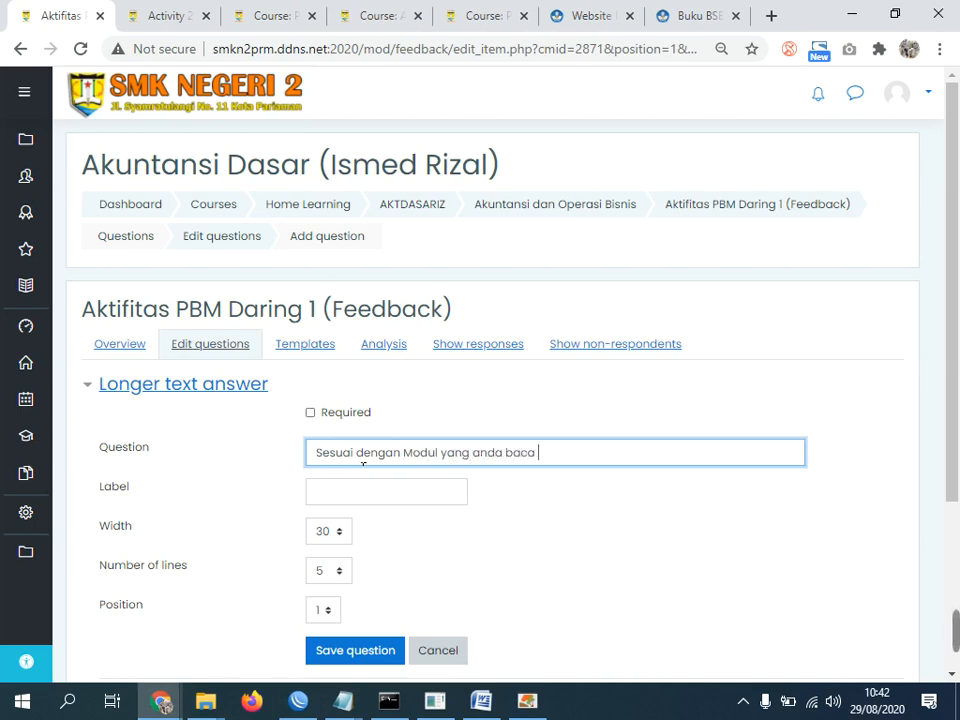
{"action": "type", "text": "diatas, "}
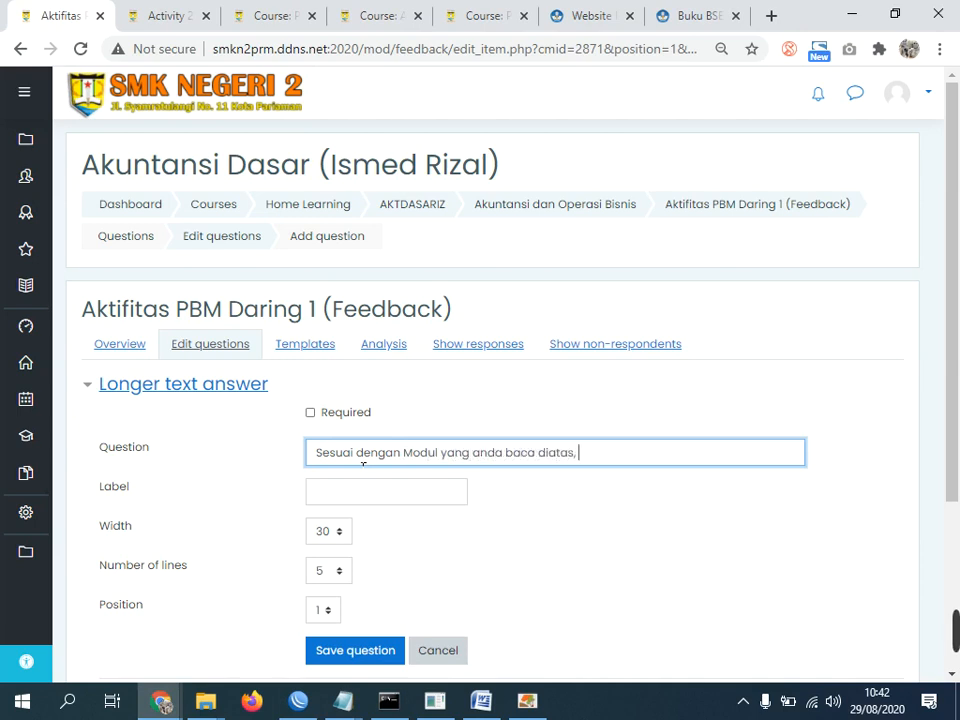
{"action": "type", "text": "menurut anda apa itu"}
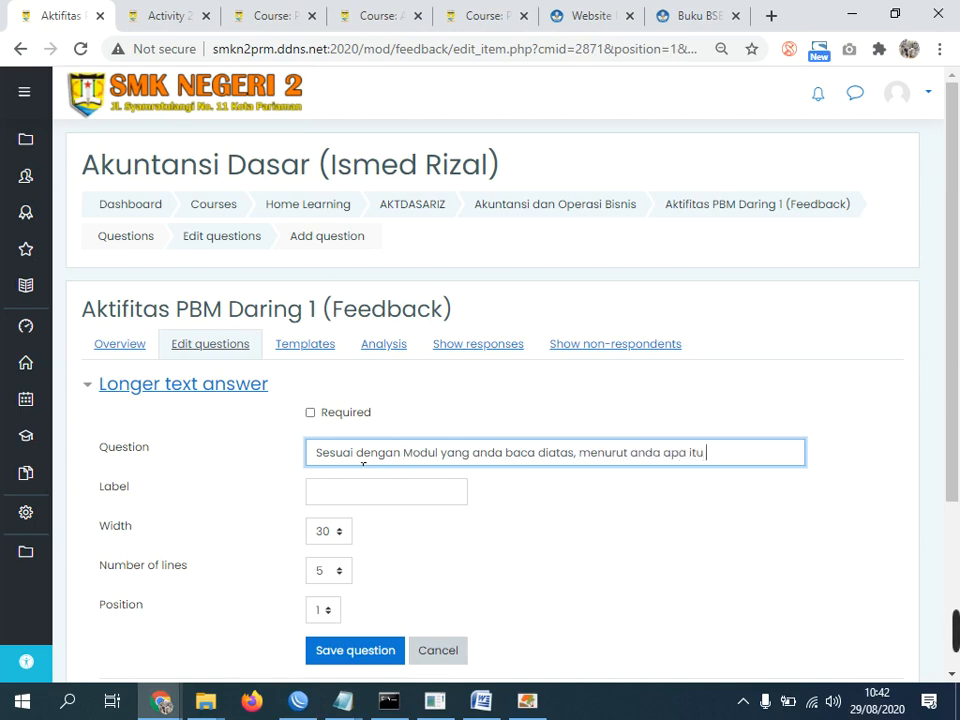
{"action": "type", "text": " Operasi Bisnis"}
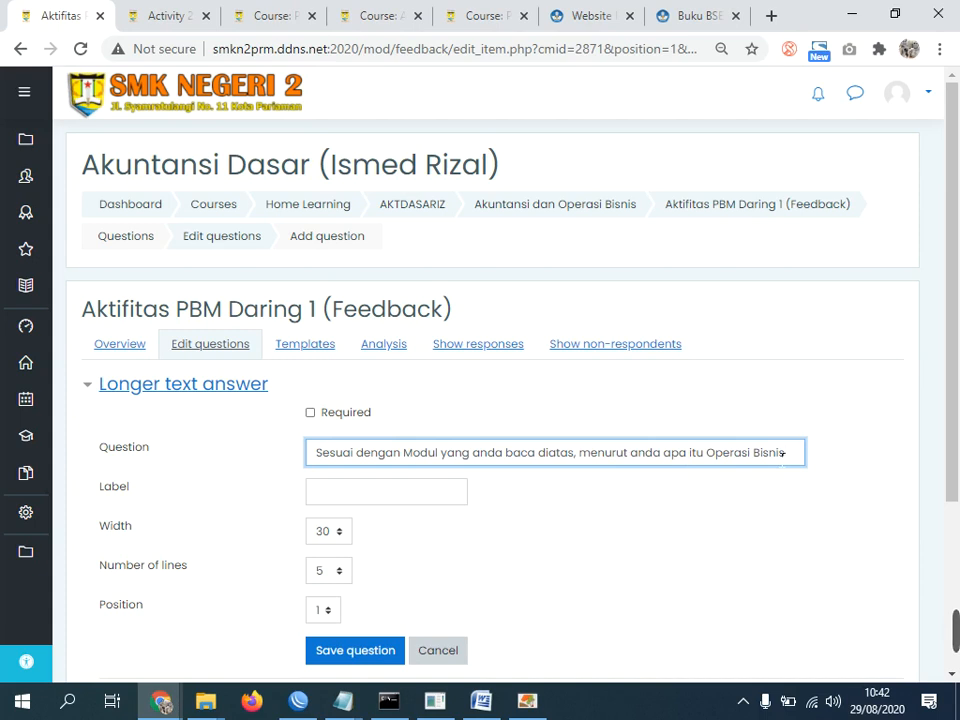
Switch to Nitro Pro, look over the Bab 1 module's exercise questions and opening page, and return to the browser.
{"action": "left_click", "coordinate": [527, 700]}
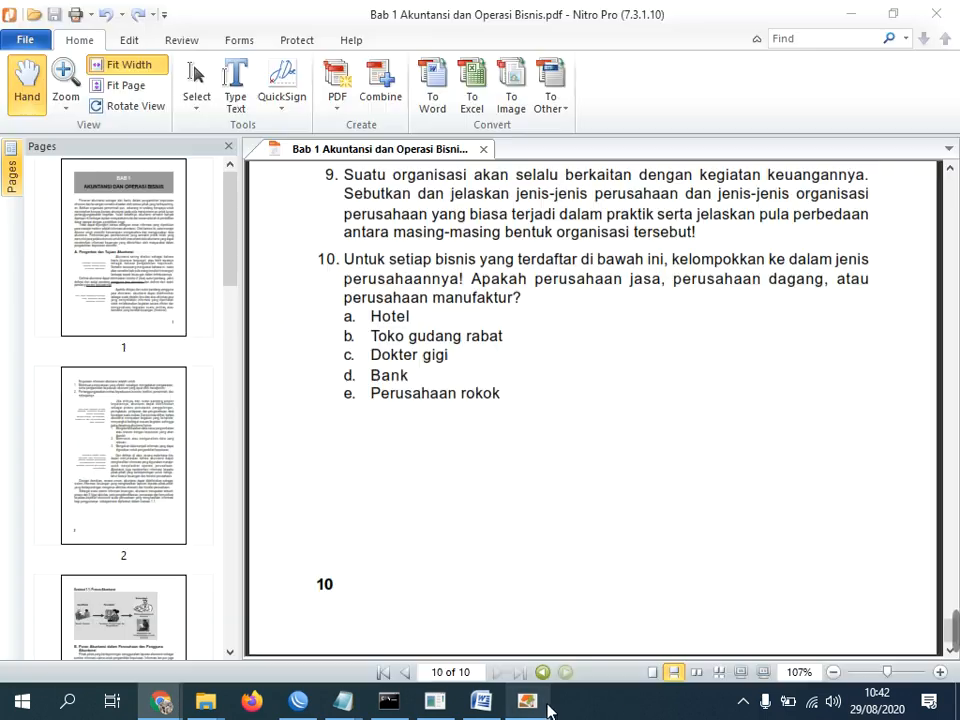
{"action": "scroll", "coordinate": [412, 377], "scroll_direction": "up", "scroll_amount": 5}
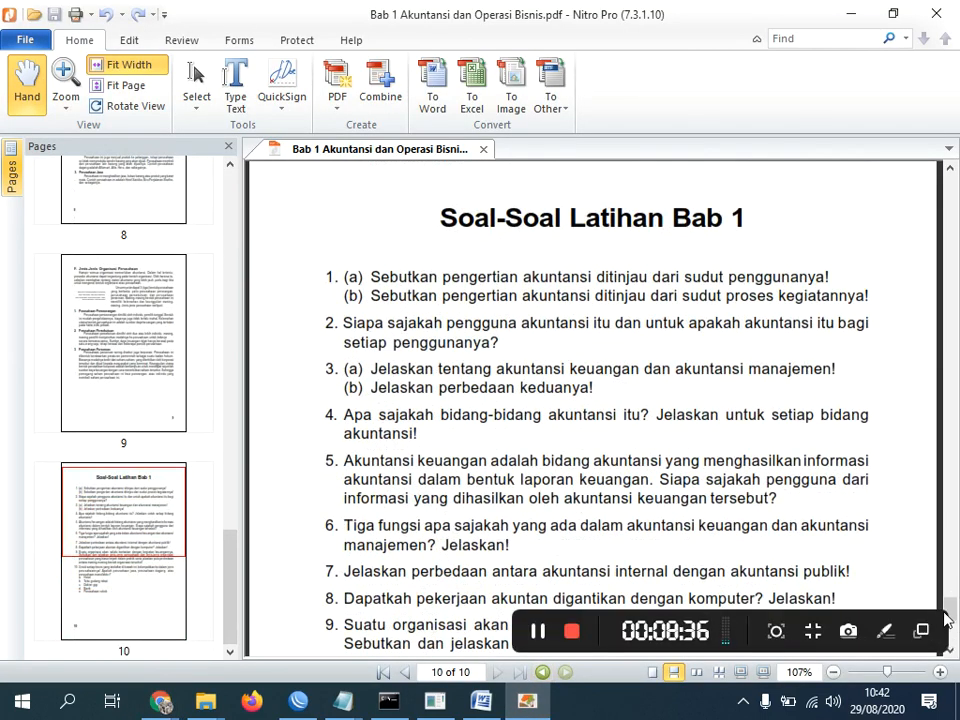
{"action": "left_click", "coordinate": [954, 496]}
{"action": "left_click", "coordinate": [954, 496]}
{"action": "left_click_drag", "start_coordinate": [954, 569], "coordinate": [954, 180]}
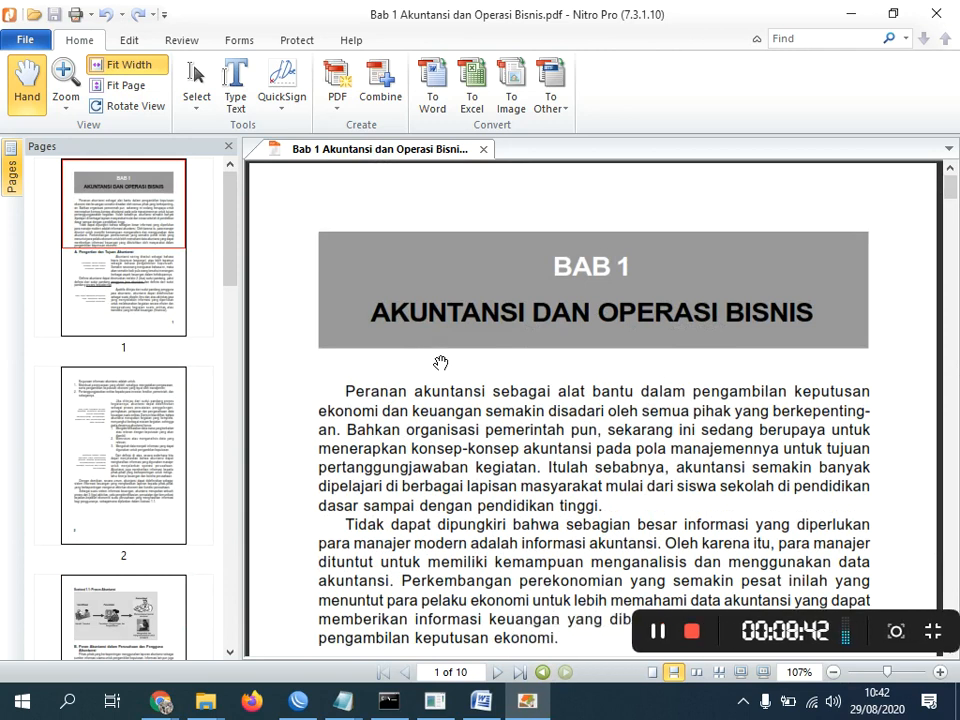
{"action": "left_click", "coordinate": [849, 12]}
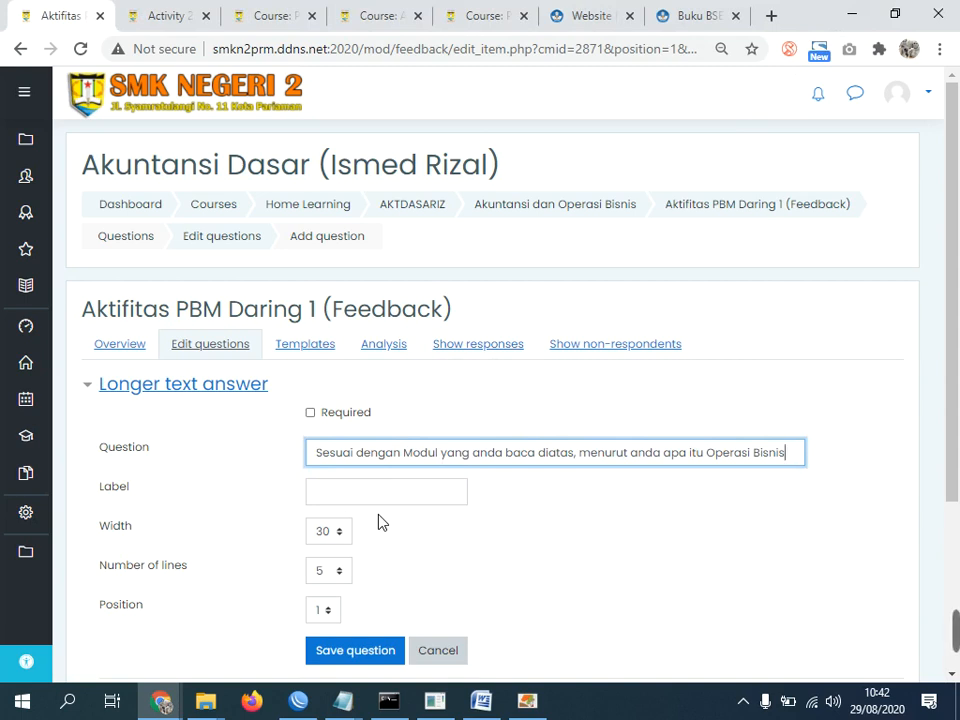
Set the number of lines to 15 and append ". Jelaskan maksimal 2 paragraf dengan bahasa anda sendiri" to the question text.
{"action": "left_click", "coordinate": [320, 571]}
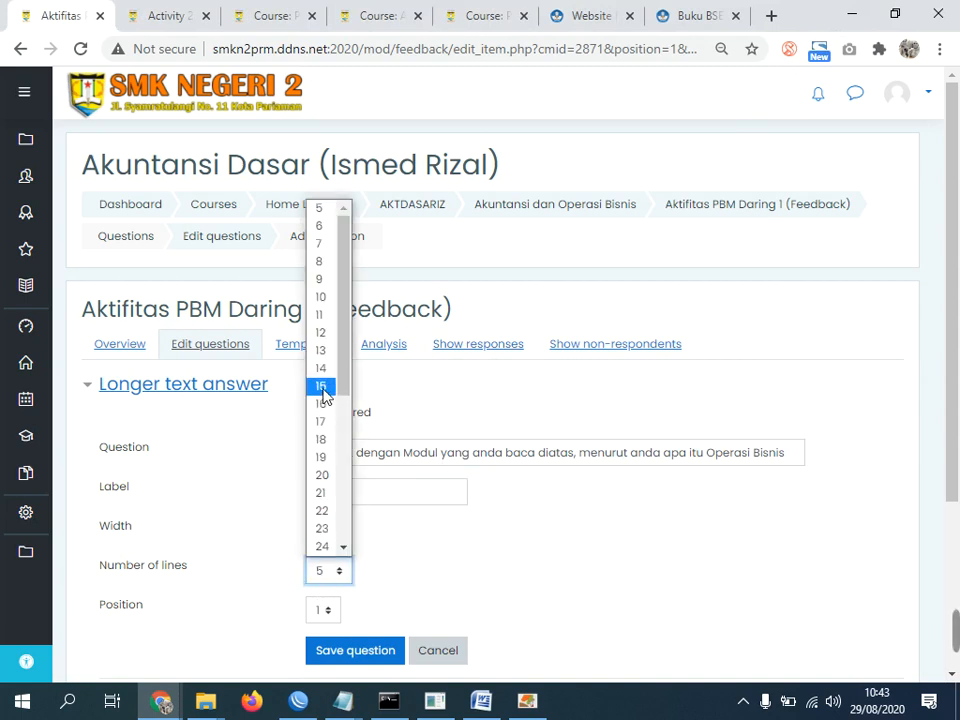
{"action": "left_click", "coordinate": [322, 386]}
{"action": "left_click", "coordinate": [798, 462]}
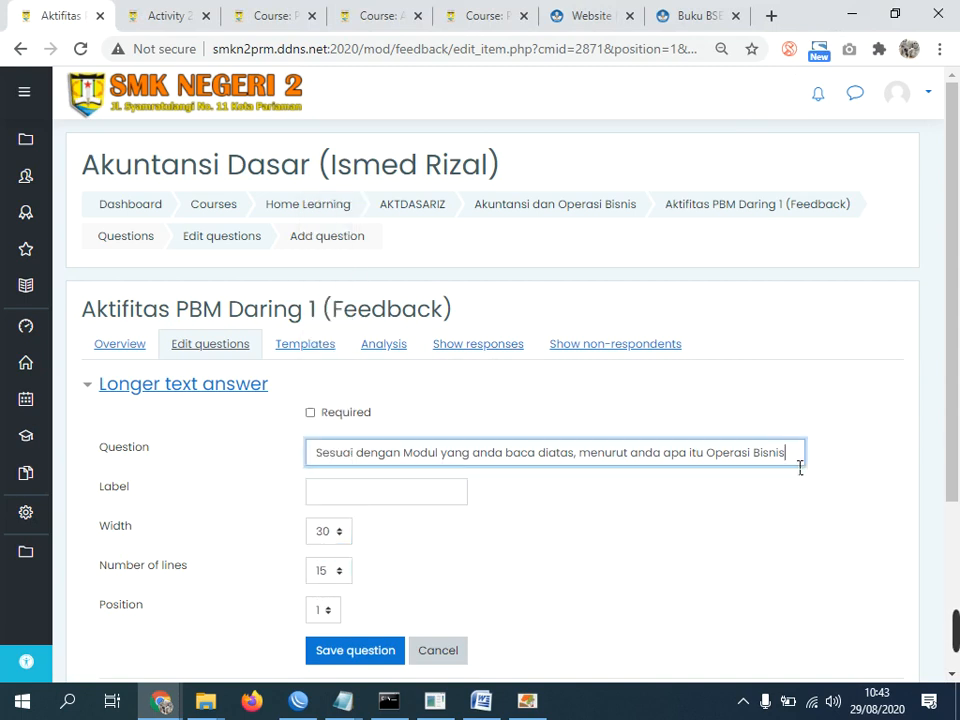
{"action": "type", "text": ". Jelaskan "}
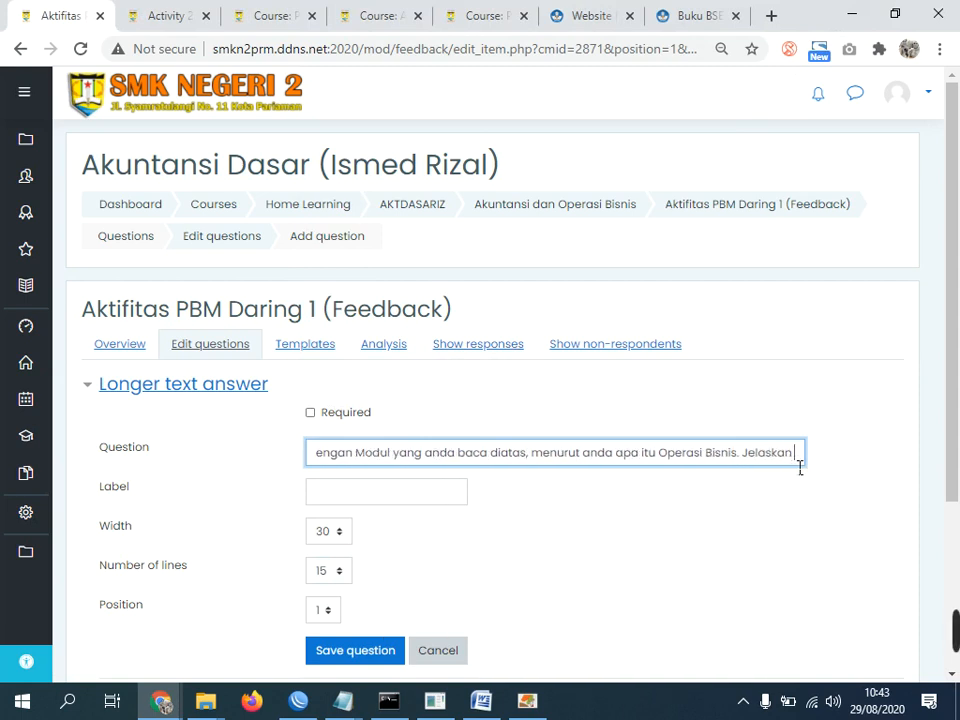
{"action": "type", "text": "maksimal"}
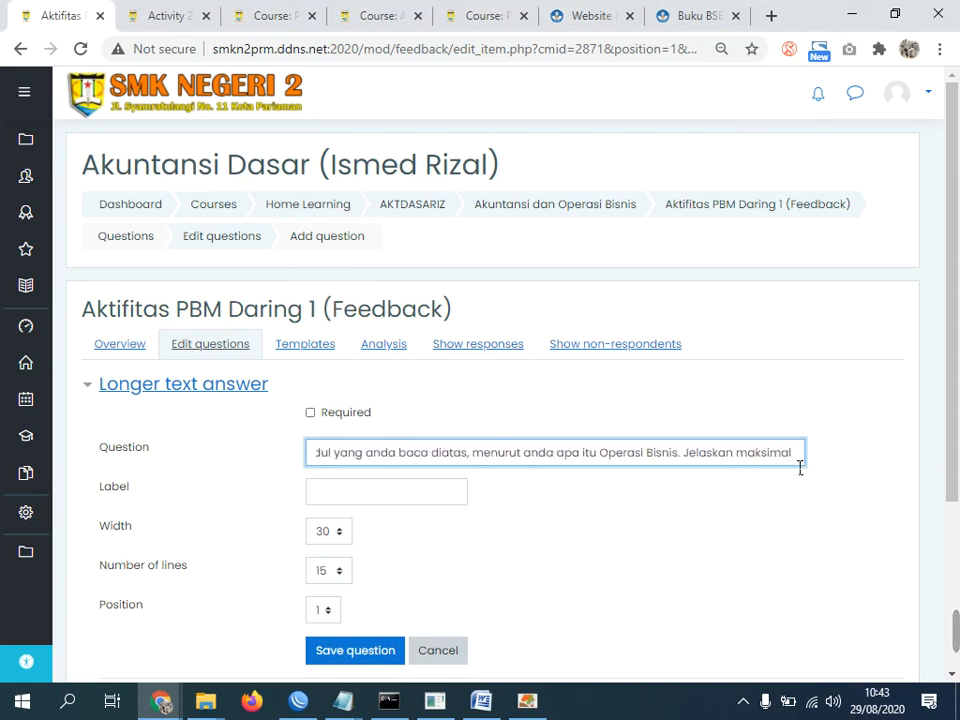
{"action": "type", "text": " 2 pa"}
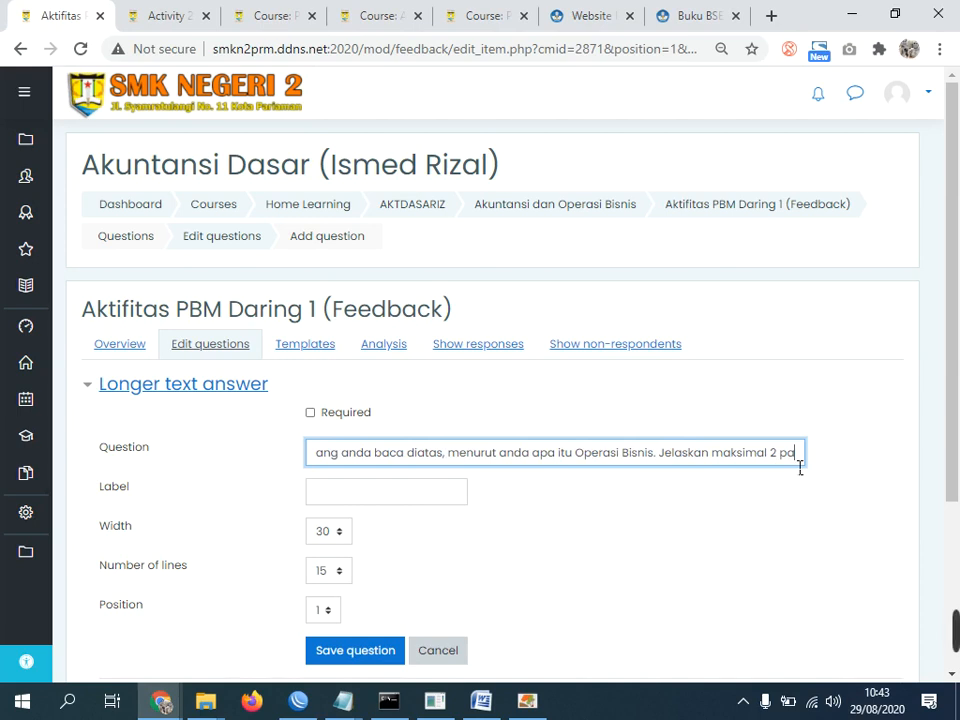
{"action": "type", "text": "ragraf denga"}
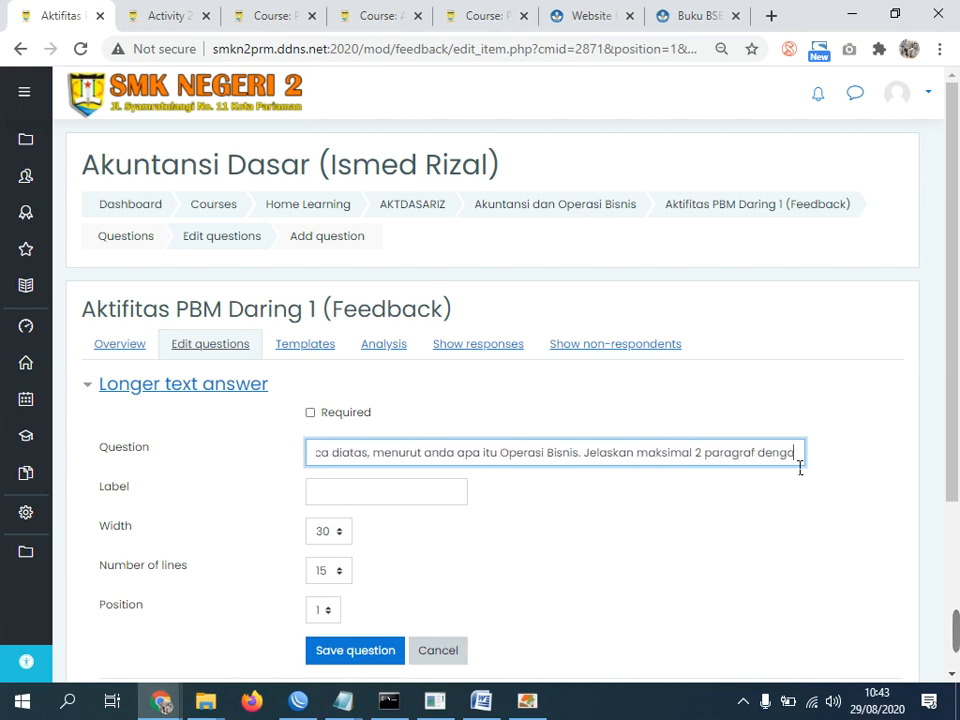
{"action": "type", "text": "n band"}
{"action": "key", "text": "BackSpace"}
{"action": "key", "text": "BackSpace"}
{"action": "type", "text": "hasa"}
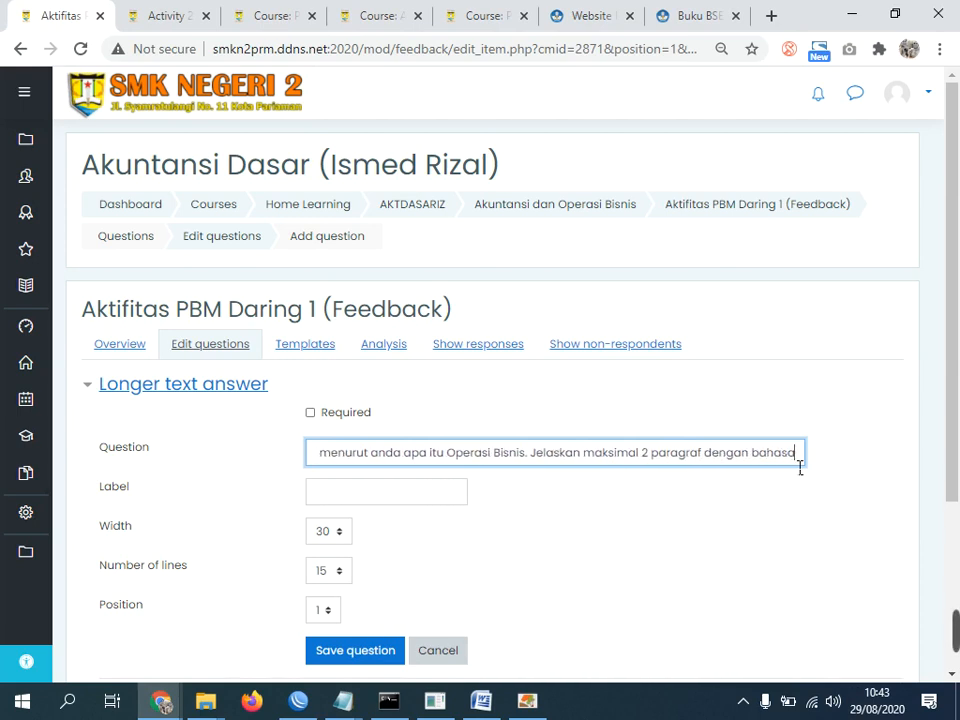
{"action": "type", "text": " anda sendiri"}
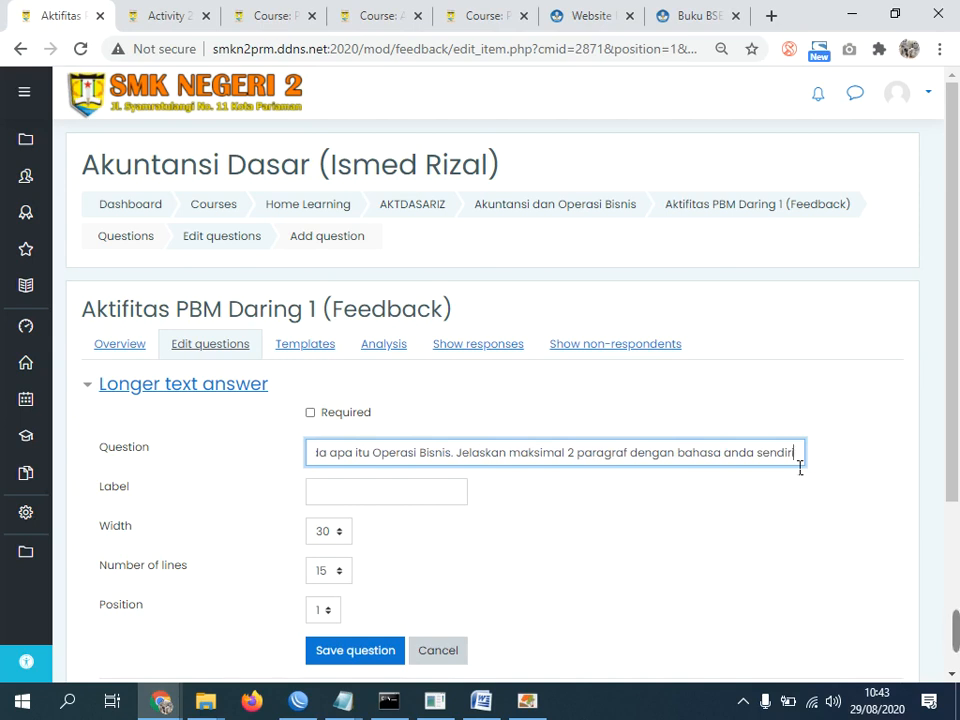
Save the longer text question, check it in the question list, and return to the Akuntansi dan Operasi Bisnis course section.
{"action": "scroll", "coordinate": [420, 460], "scroll_direction": "down", "scroll_amount": 3}
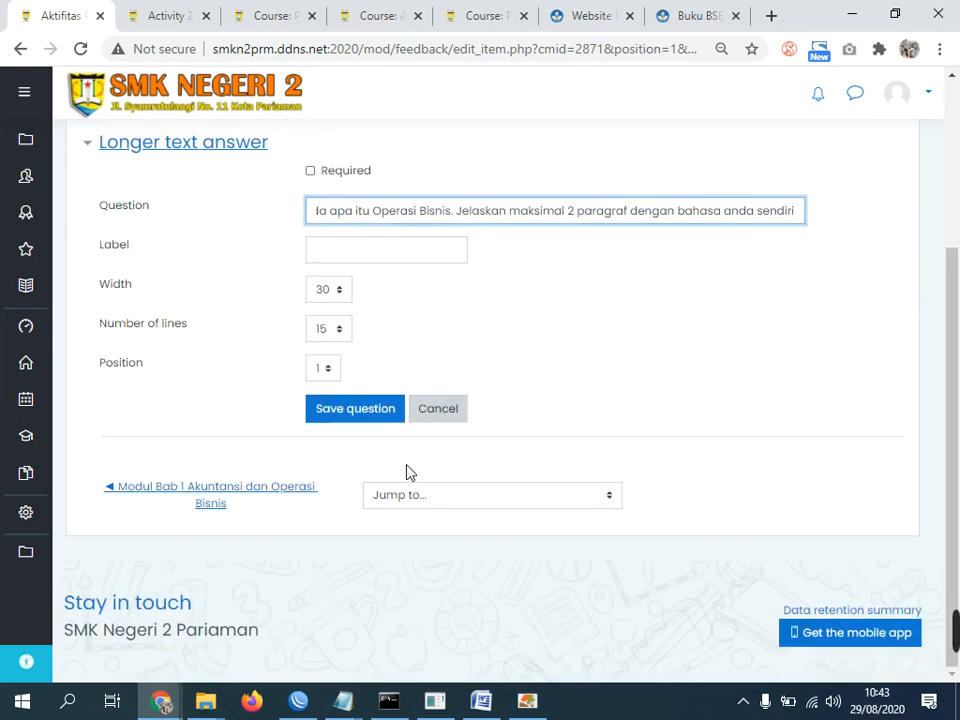
{"action": "left_click", "coordinate": [356, 412]}
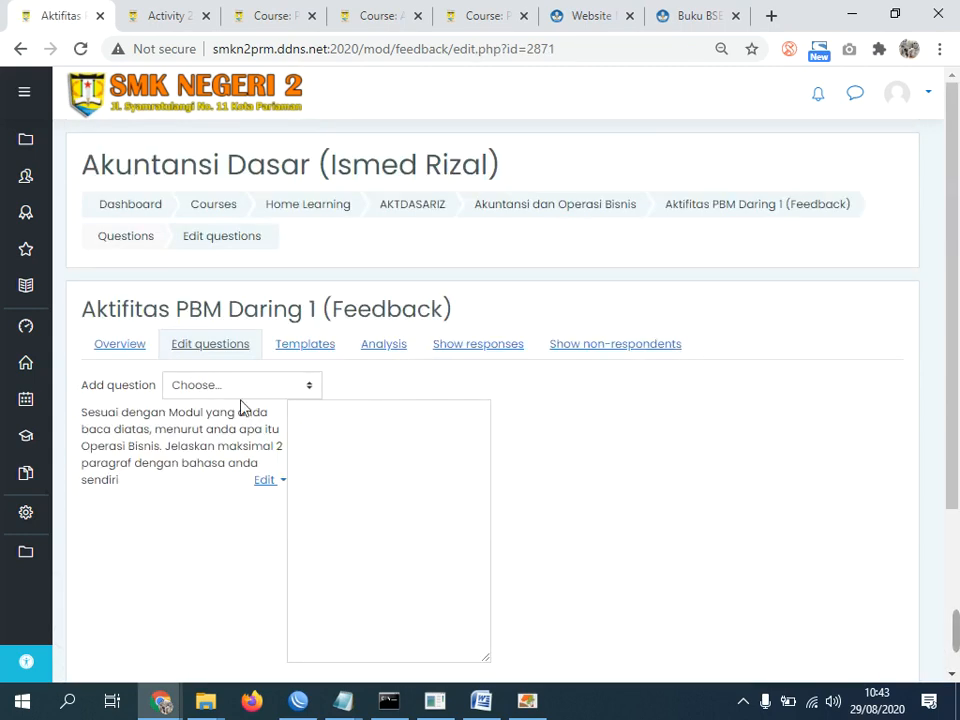
{"action": "scroll", "coordinate": [183, 450], "scroll_direction": "down", "scroll_amount": 3}
{"action": "scroll", "coordinate": [183, 450], "scroll_direction": "up", "scroll_amount": 3}
{"action": "left_click", "coordinate": [539, 205]}
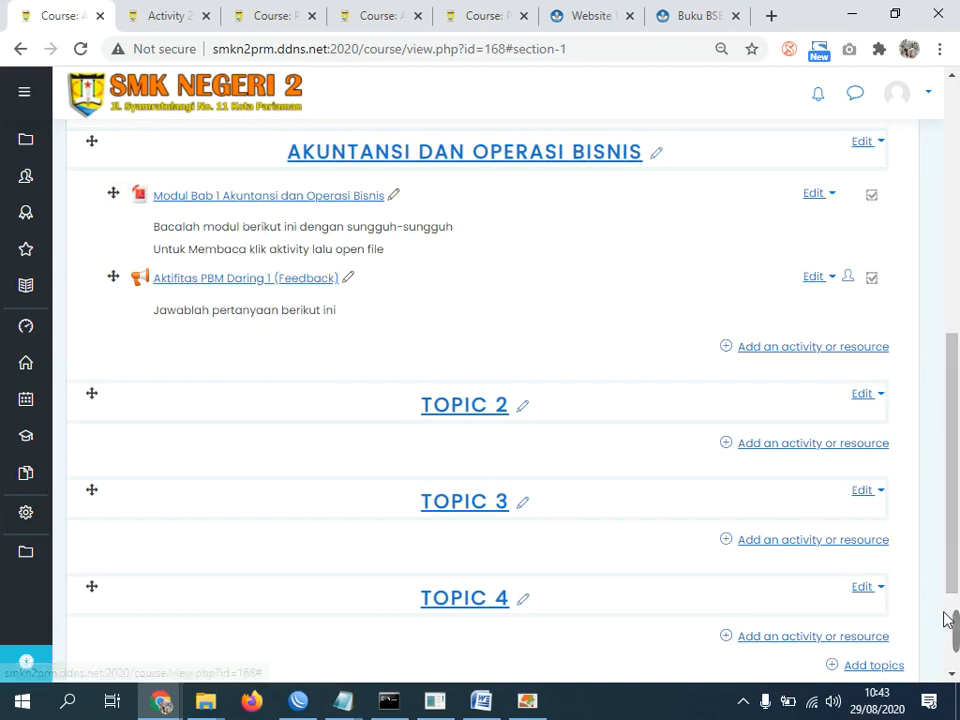
{"action": "mouse_move", "coordinate": [950, 628]}
{"action": "left_click", "coordinate": [538, 634]}
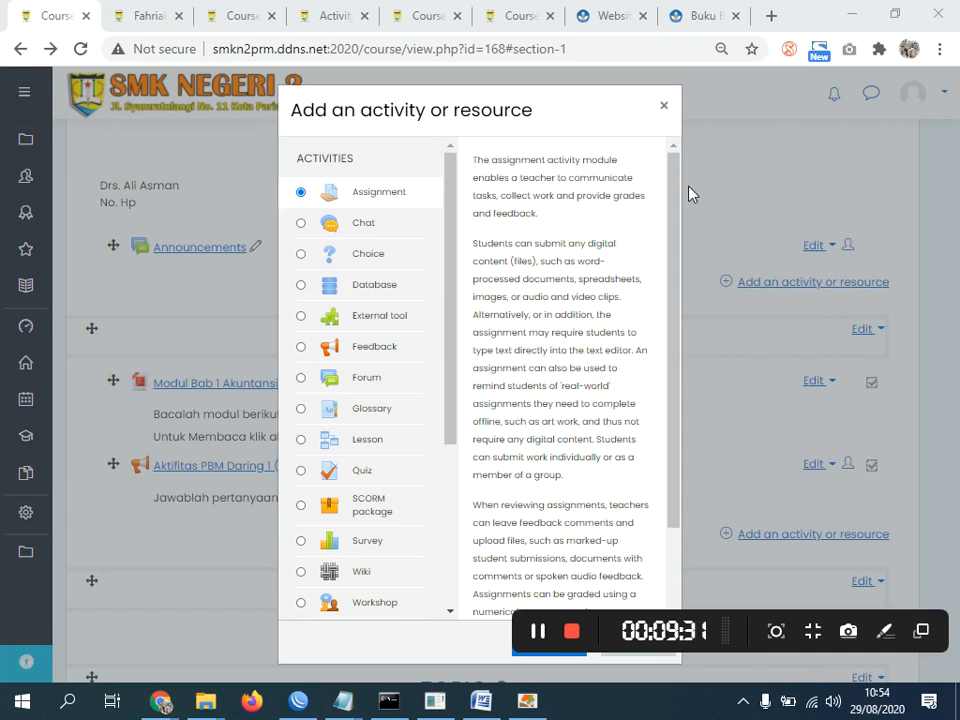
Start adding an Assignment activity to the Akuntansi dan Operasi Bisnis section.
{"action": "left_click", "coordinate": [664, 111]}
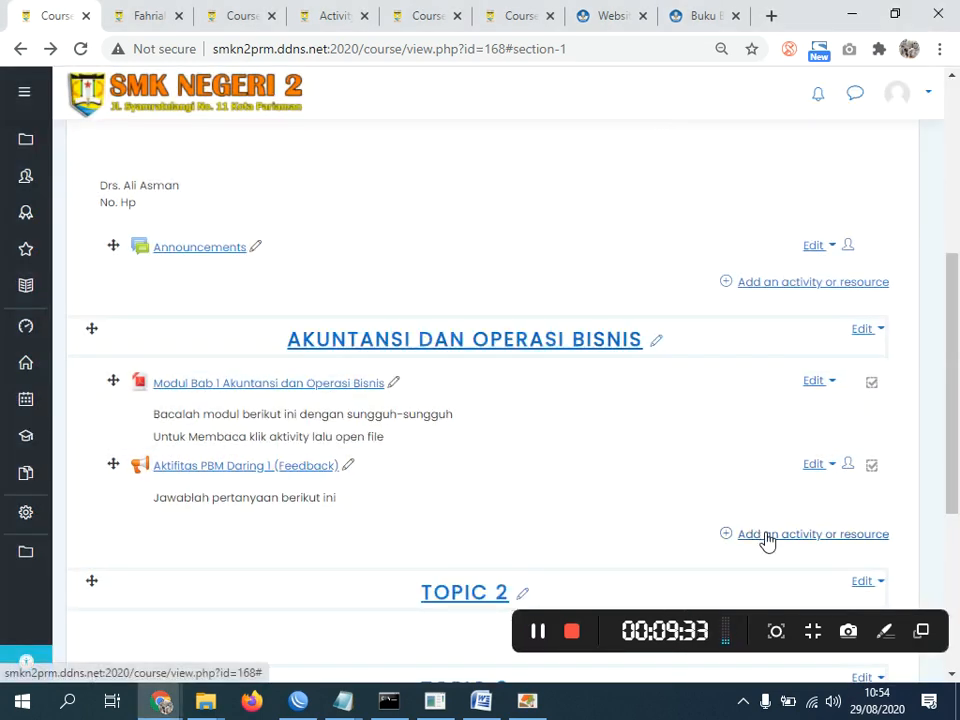
{"action": "left_click", "coordinate": [763, 538]}
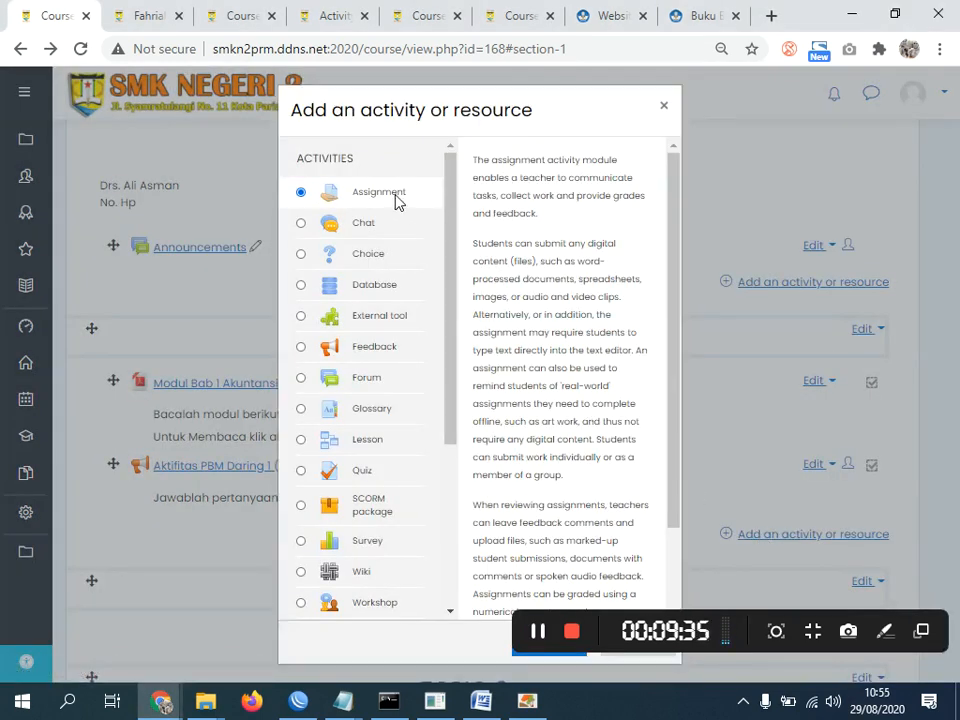
{"action": "scroll", "coordinate": [673, 315], "scroll_direction": "down", "scroll_amount": 2}
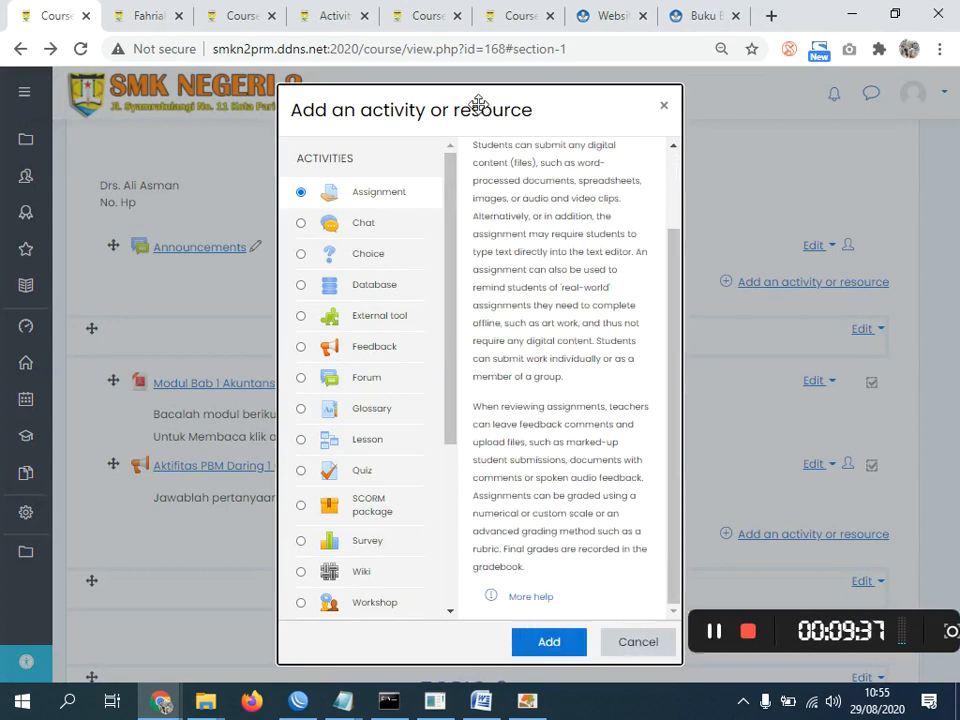
{"action": "left_click", "coordinate": [567, 645]}
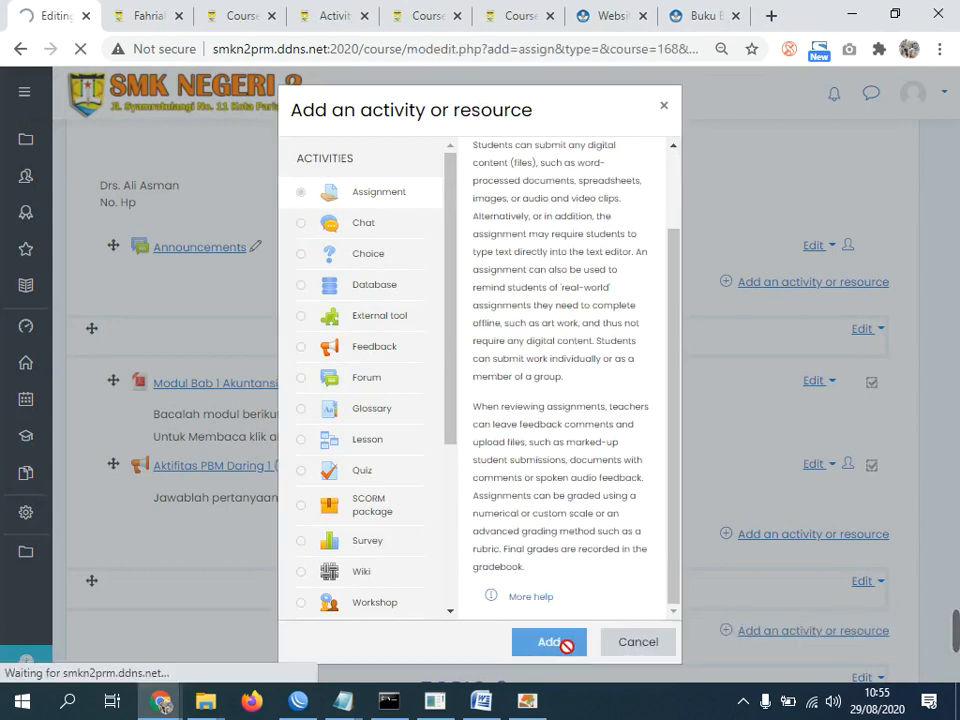
Name the new assignment "Aktifitas 2 (Mengerjakan Tugas)".
{"action": "left_click", "coordinate": [339, 392]}
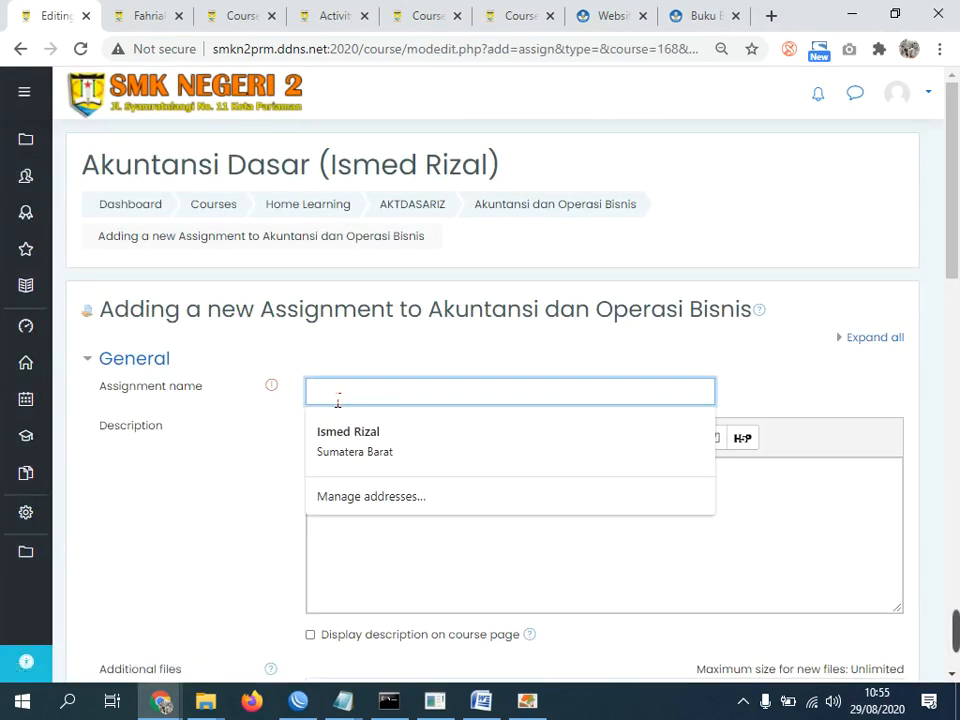
{"action": "type", "text": "Aktifitas 2 "}
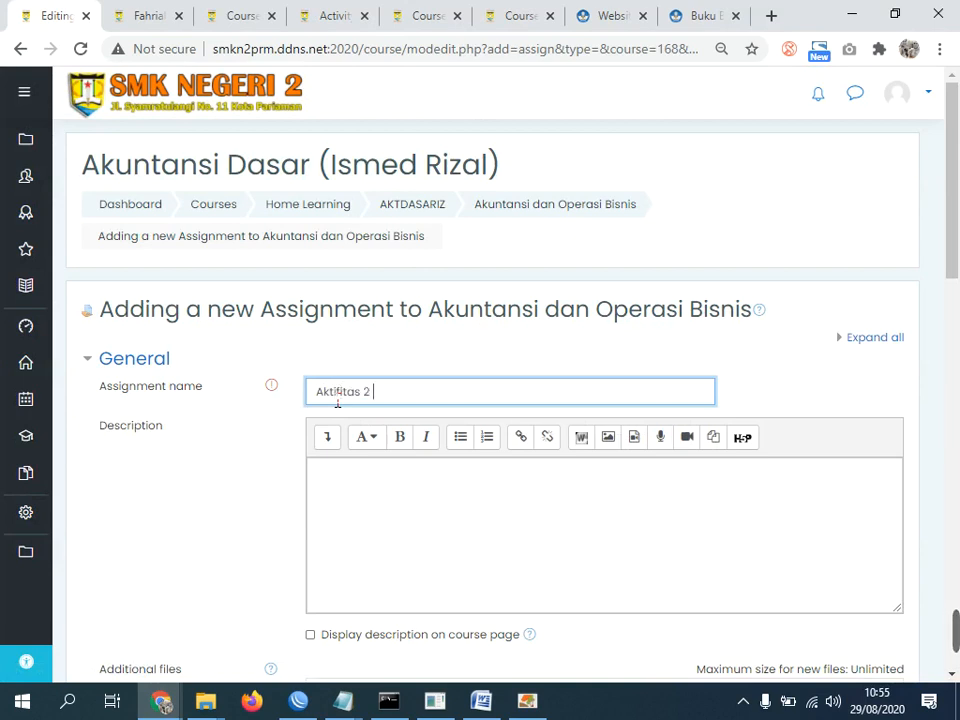
{"action": "type", "text": "(Mengerjakan"}
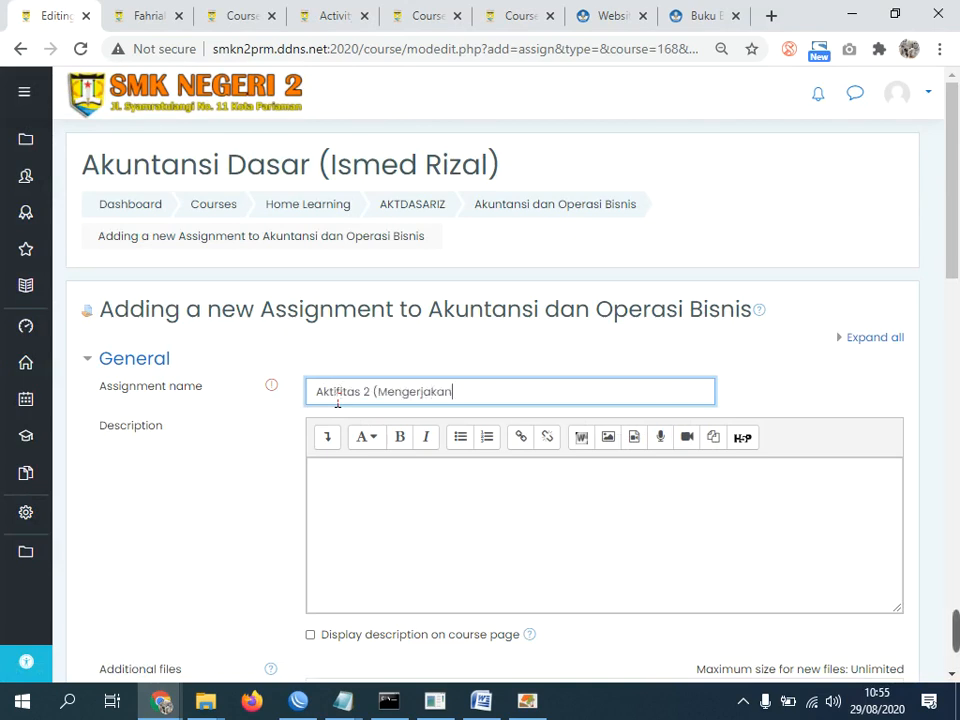
{"action": "type", "text": " Tugas)"}
Begin the assignment description with "Carilah jenis-jenis perusahaan yang ada di sekitar rumahmu", consulting the company-types section of the Bab 1 PDF in Nitro Pro.
{"action": "left_click", "coordinate": [378, 492]}
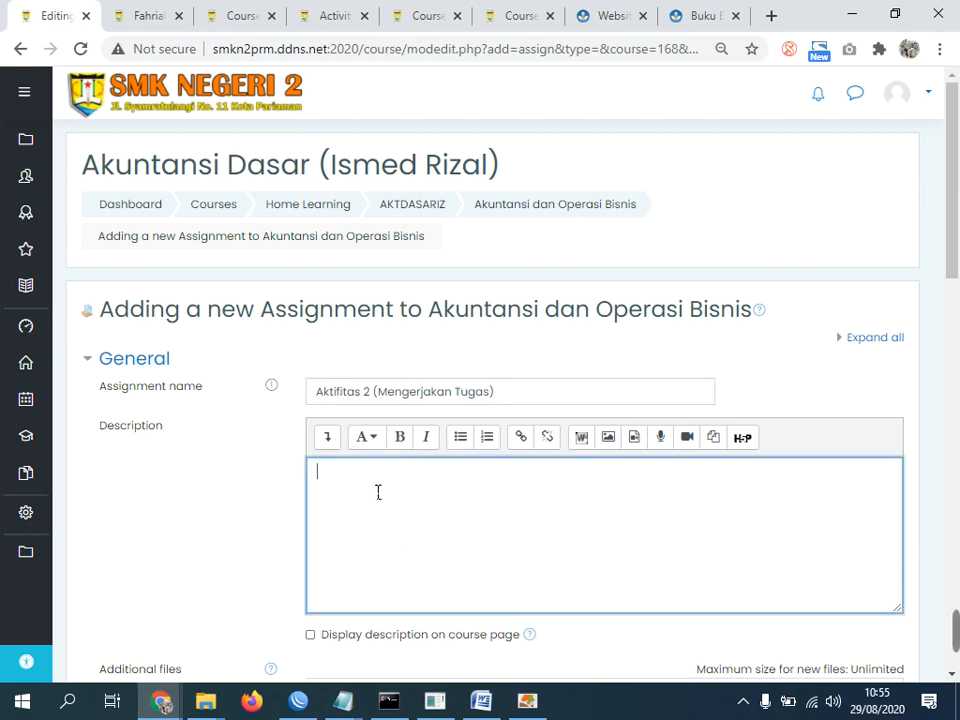
{"action": "type", "text": "Carilah jenis"}
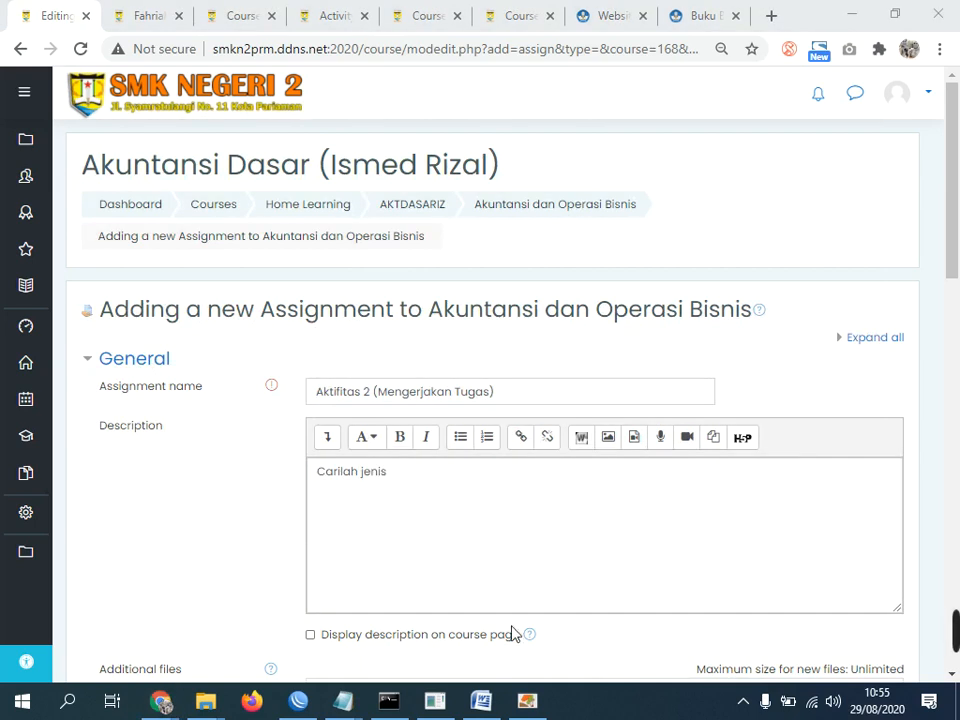
{"action": "left_click", "coordinate": [527, 701]}
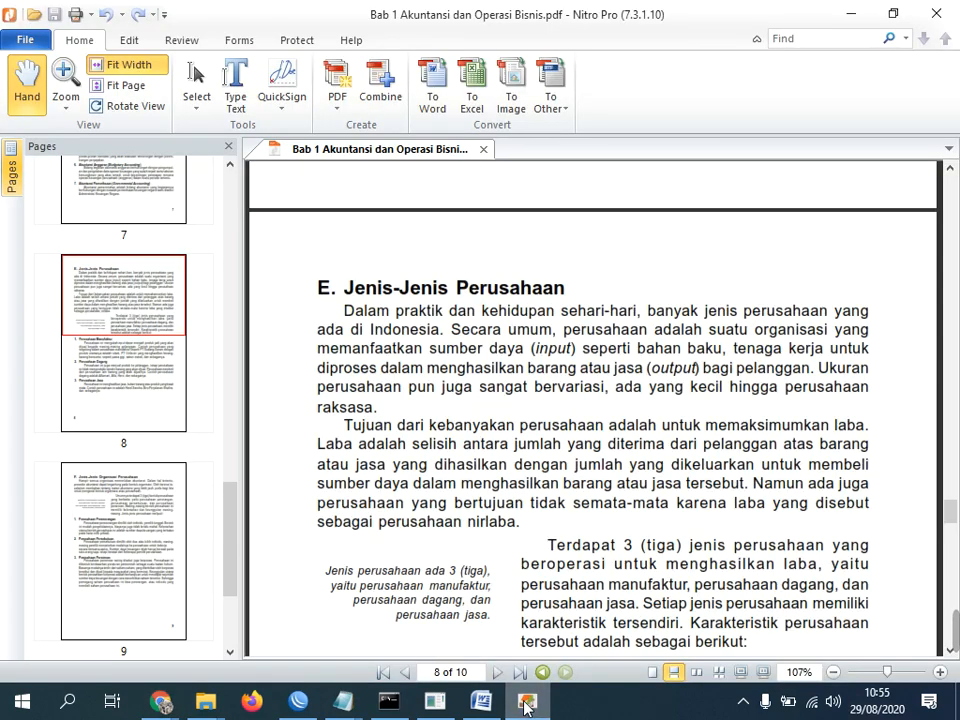
{"action": "left_click", "coordinate": [527, 701]}
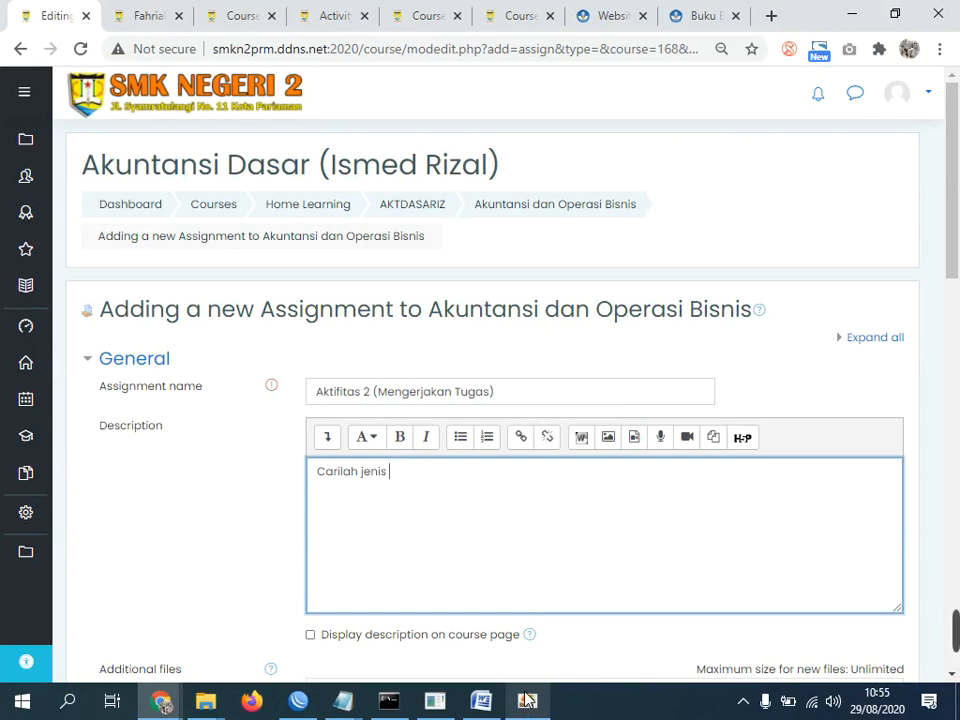
{"action": "type", "text": "-jenis pe"}
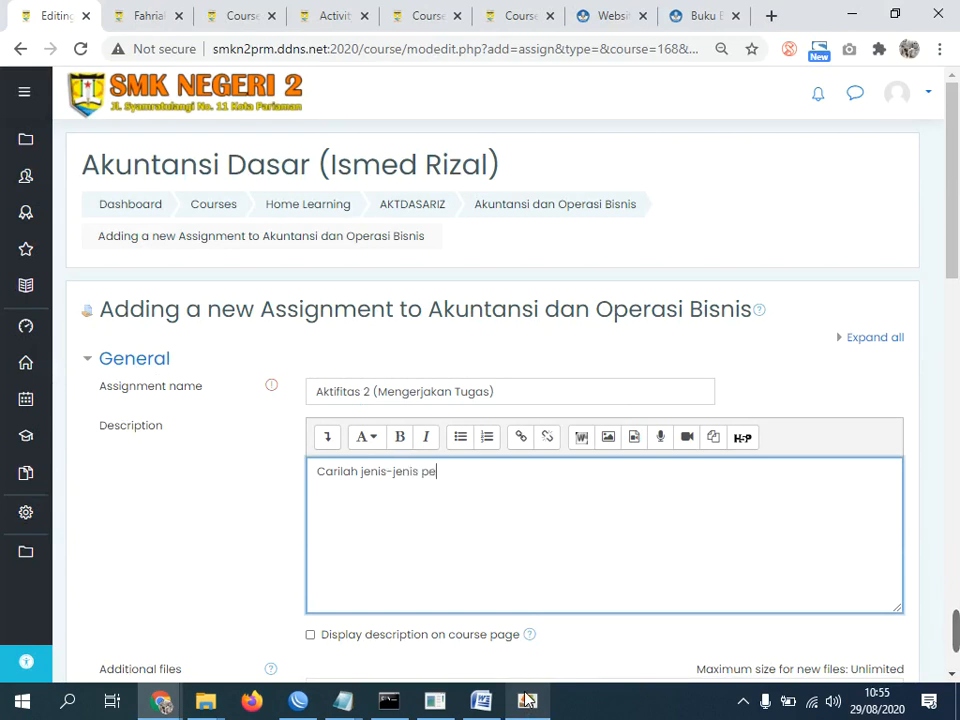
{"action": "type", "text": "rusahaan ya"}
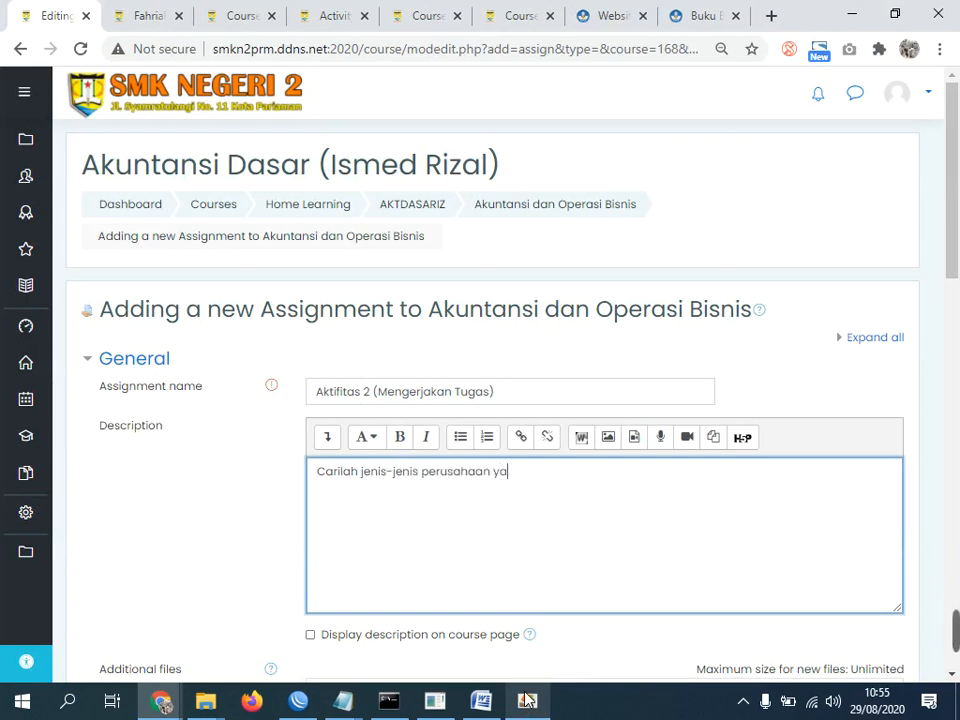
{"action": "type", "text": "ng ada di sekitar"}
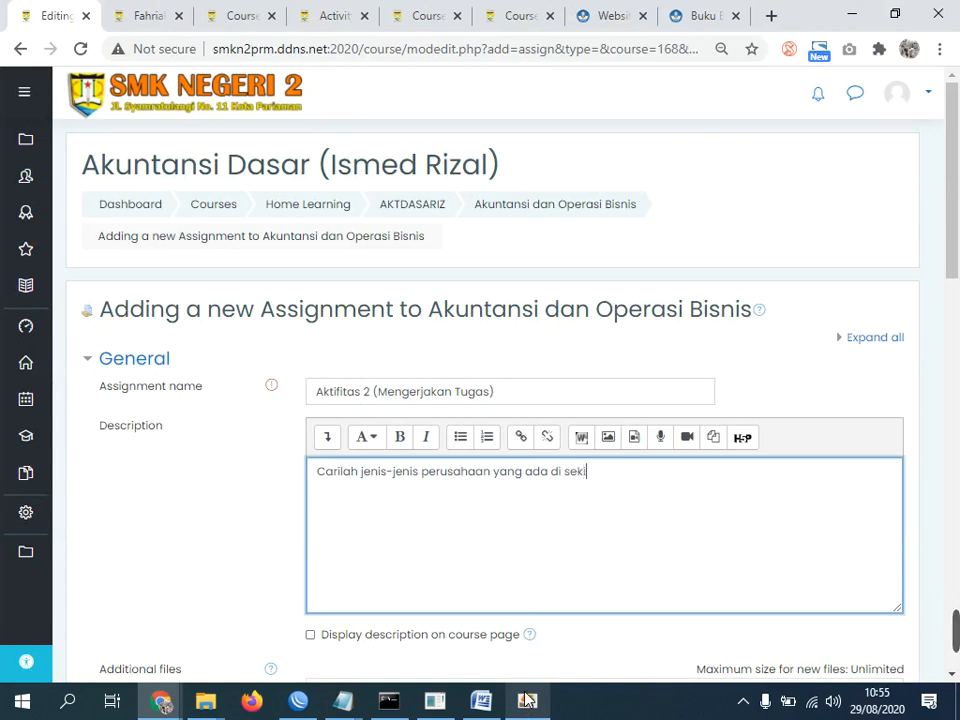
{"action": "type", "text": "ahmu"}
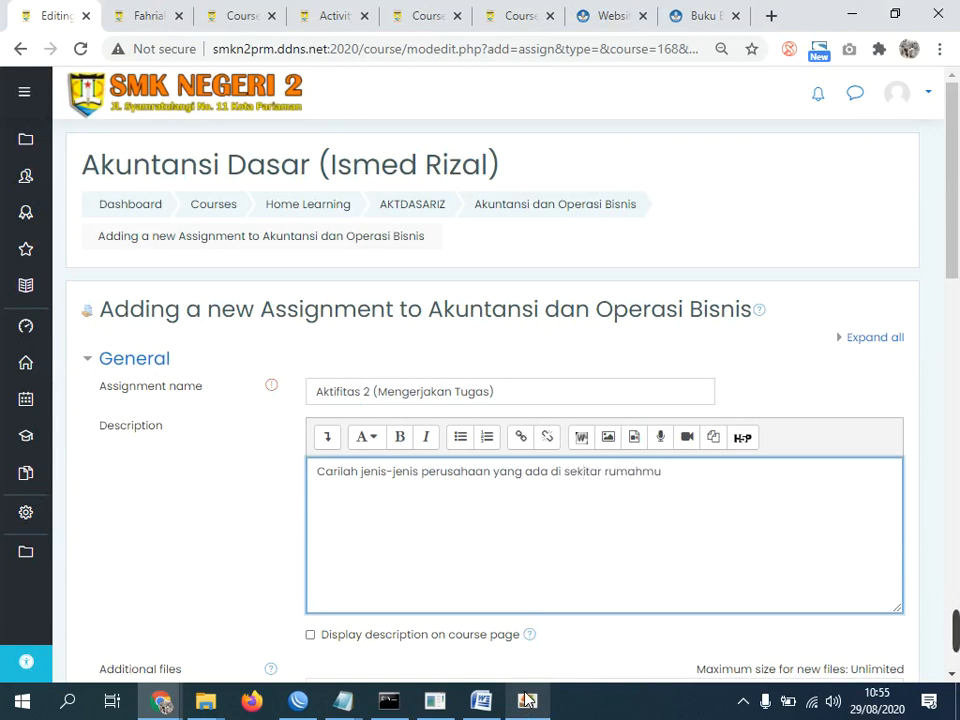
Replace "rumahmu" in the description with "tempat tinggalmu, foto".
{"action": "key", "text": "ctrl+shift+Left"}
{"action": "type", "text": "tem"}
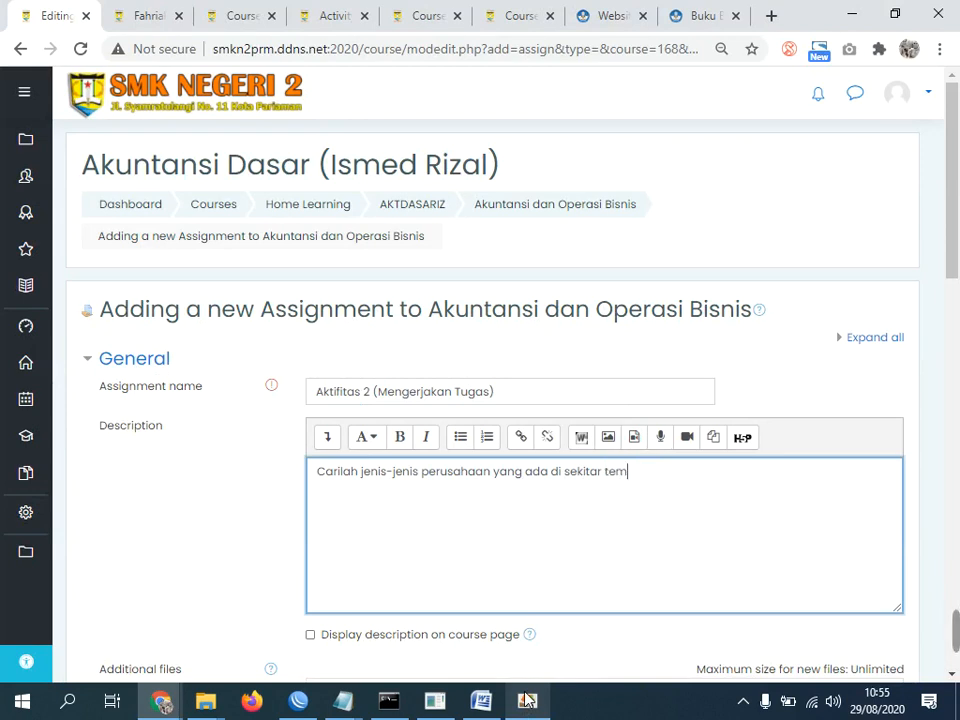
{"action": "type", "text": "pat tinggal an"}
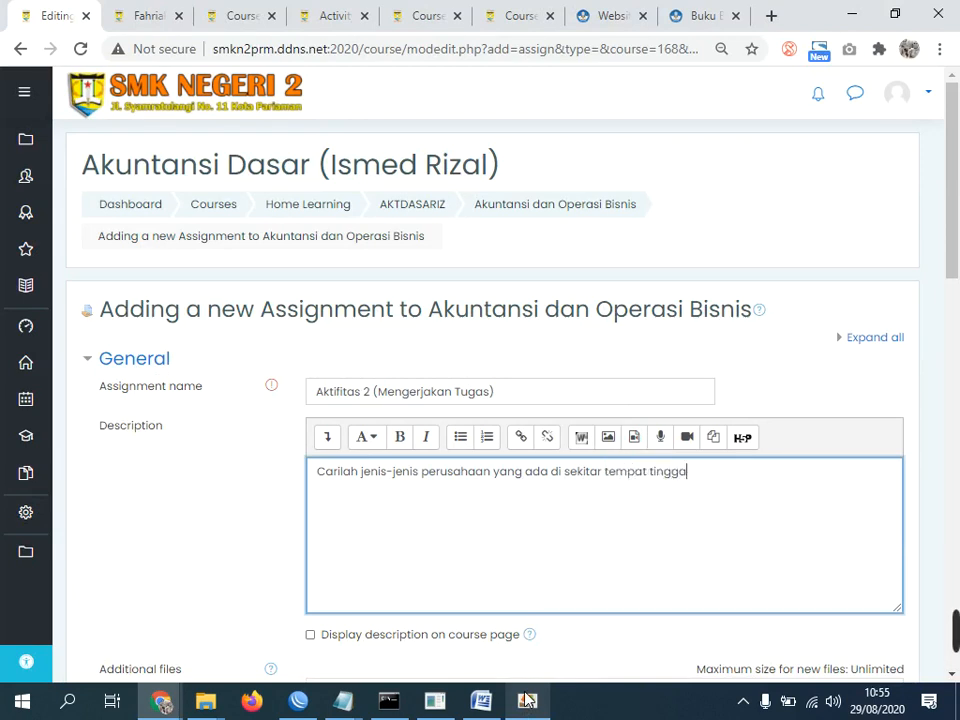
{"action": "key", "text": "BackSpace"}
{"action": "key", "text": "BackSpace"}
{"action": "type", "text": "mu, foto"}
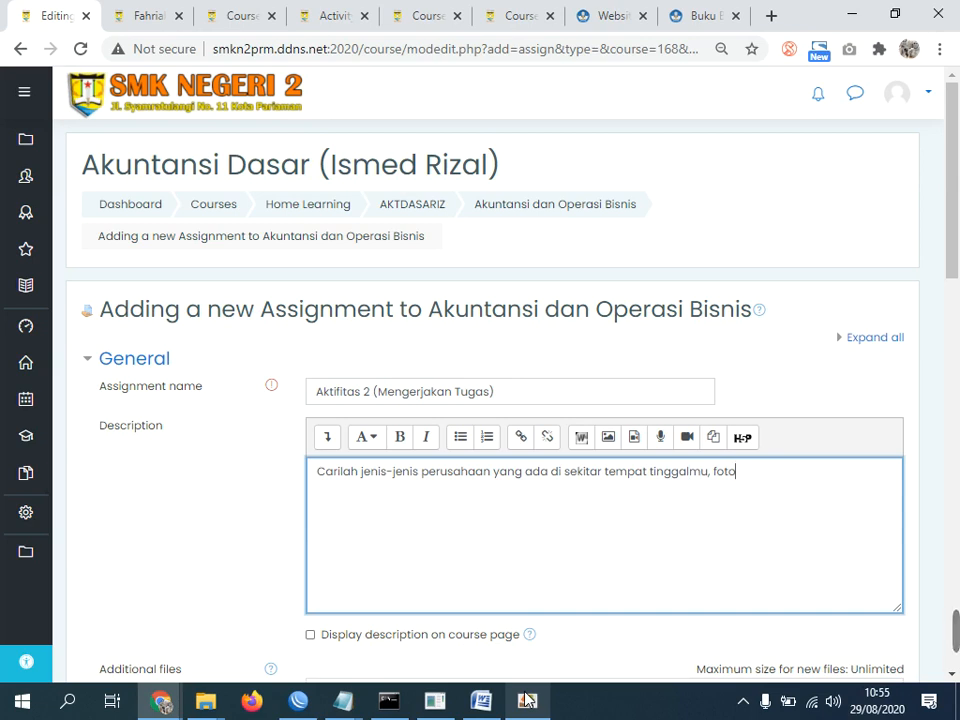
Continue the description sentence with "perusahaan tersebut, kemudian buat deskripsi peru".
{"action": "type", "text": " perusahaan "}
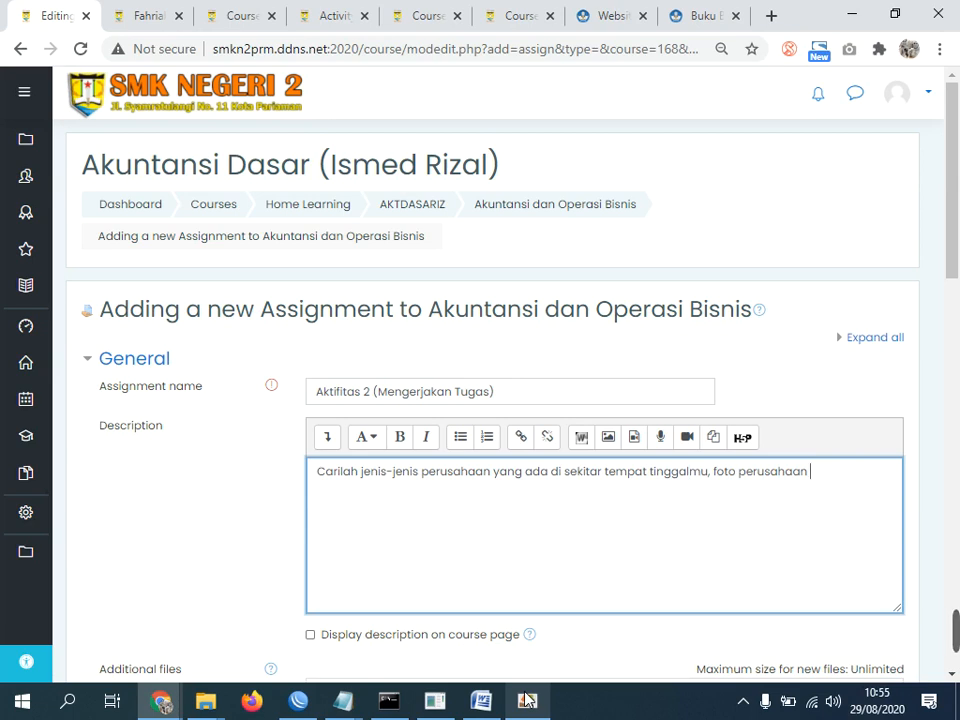
{"action": "type", "text": "tersebut"}
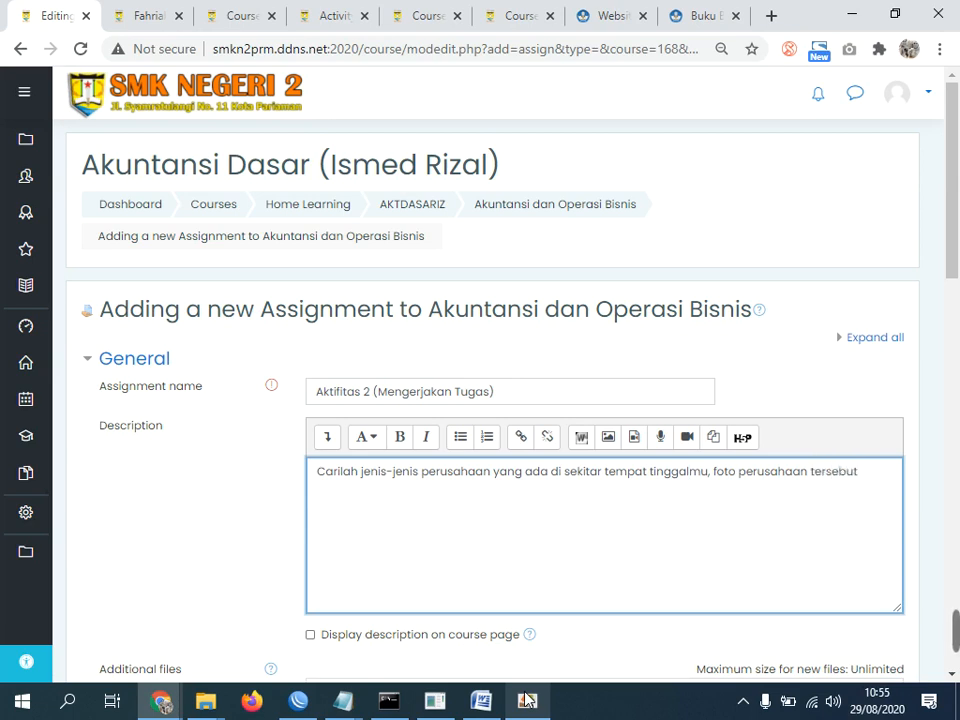
{"action": "type", "text": ", kemudian buat"}
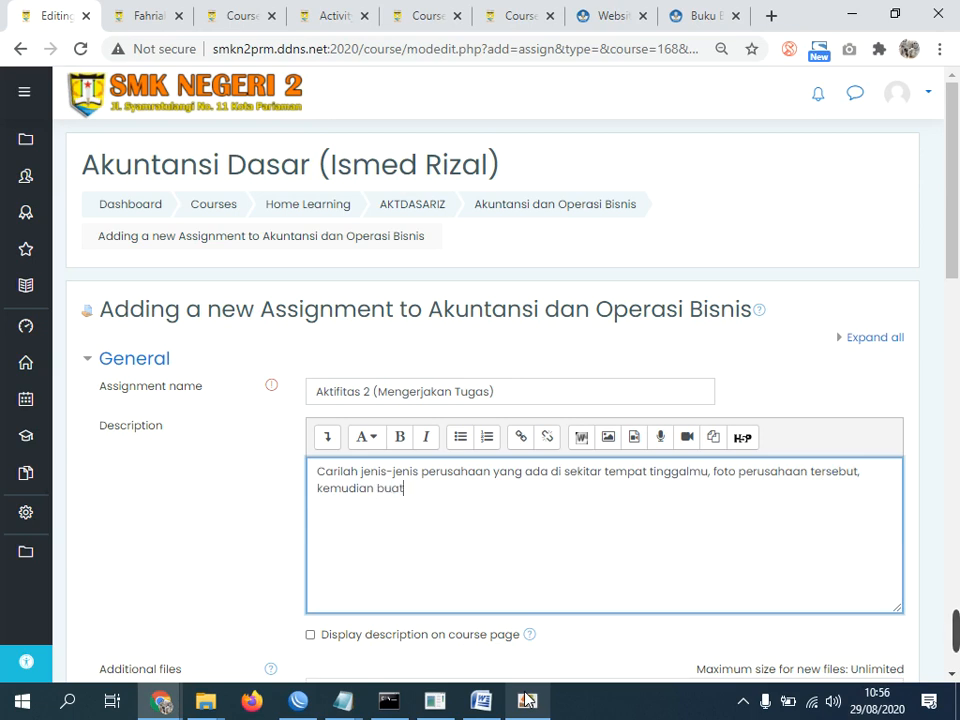
{"action": "type", "text": " deskripsi peru"}
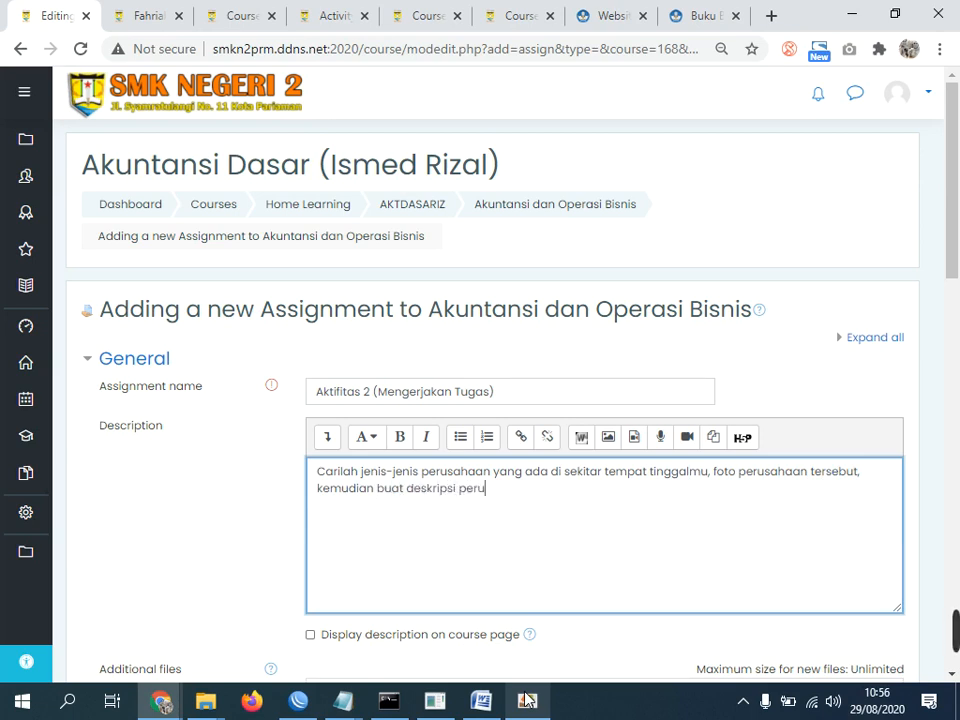
Remove the words "perusahaan tersebut" after "foto" in the description, including the extra space before the comma.
{"action": "double_click", "coordinate": [782, 474]}
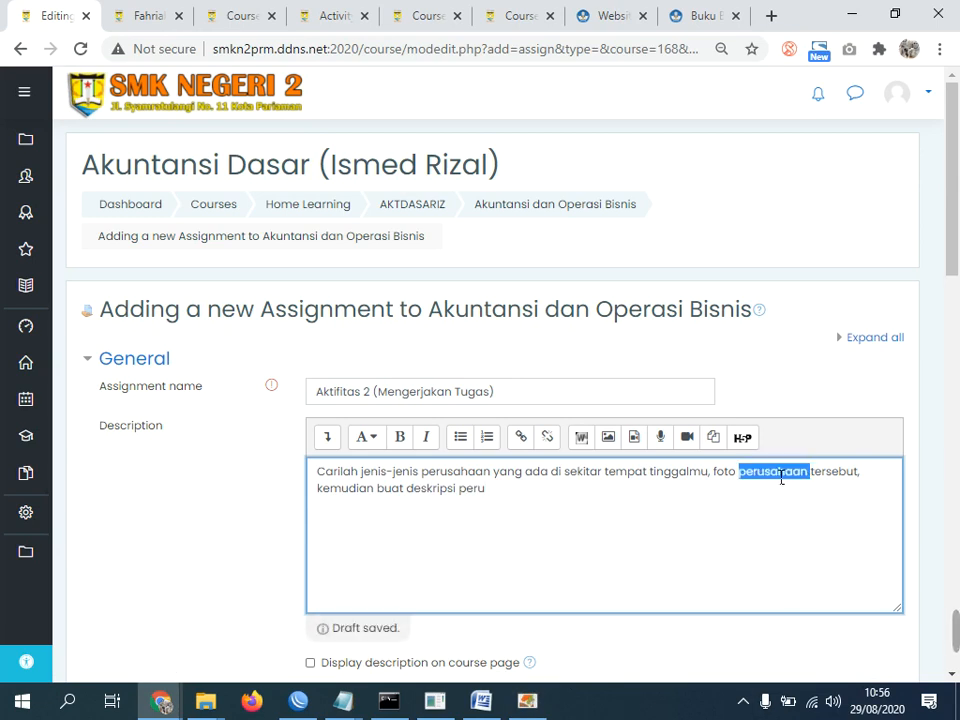
{"action": "key", "text": "BackSpace"}
{"action": "double_click", "coordinate": [774, 481]}
{"action": "key", "text": "BackSpace"}
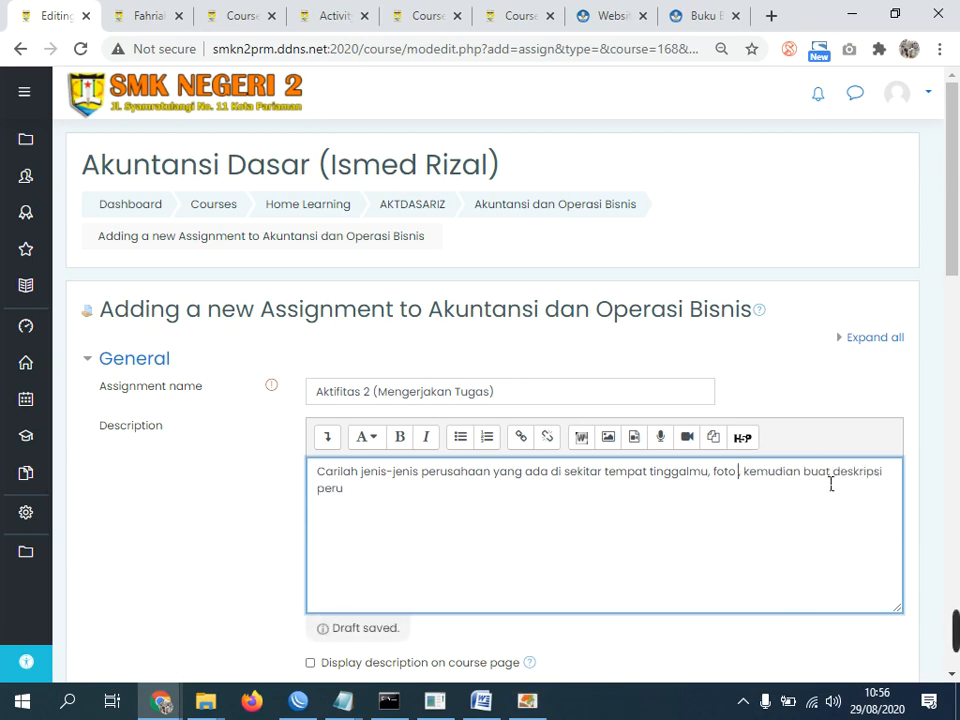
{"action": "key", "text": "BackSpace"}
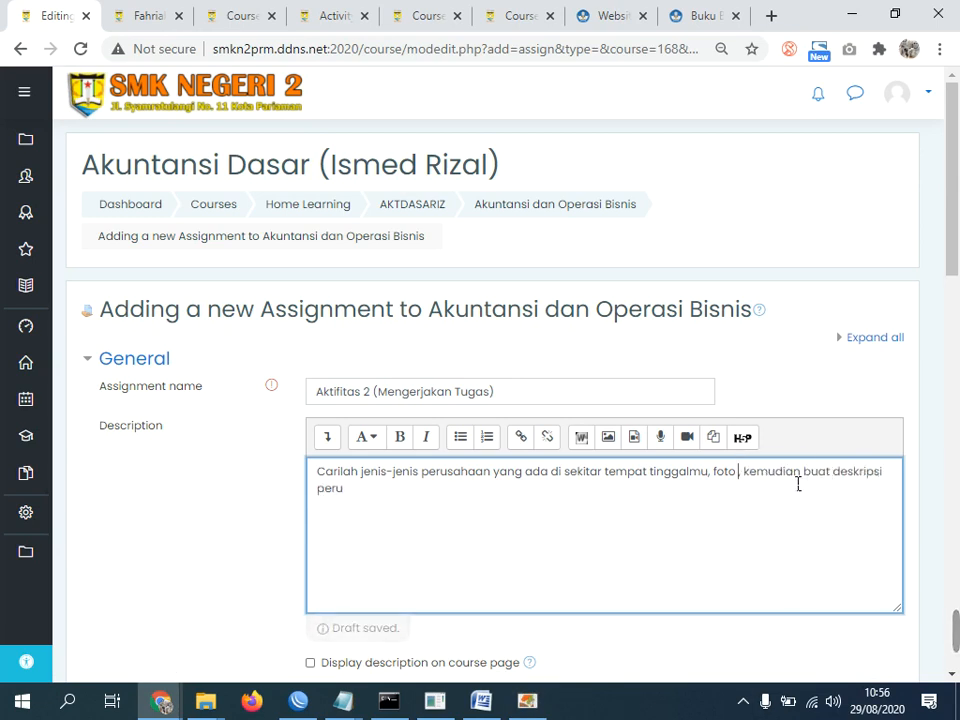
Insert "tentang" before the partial word "peru" and complete the sentence as "tentang perusahaan tersebut, kirim ke elearning".
{"action": "left_click", "coordinate": [400, 503]}
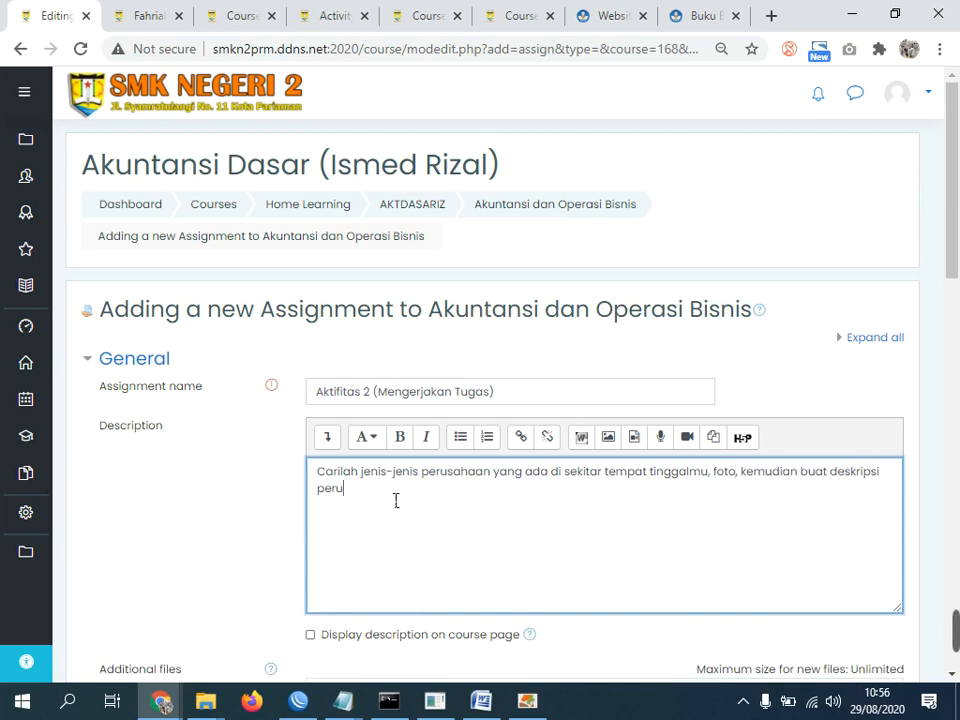
{"action": "left_click", "coordinate": [320, 494]}
{"action": "type", "text": "tentang peru"}
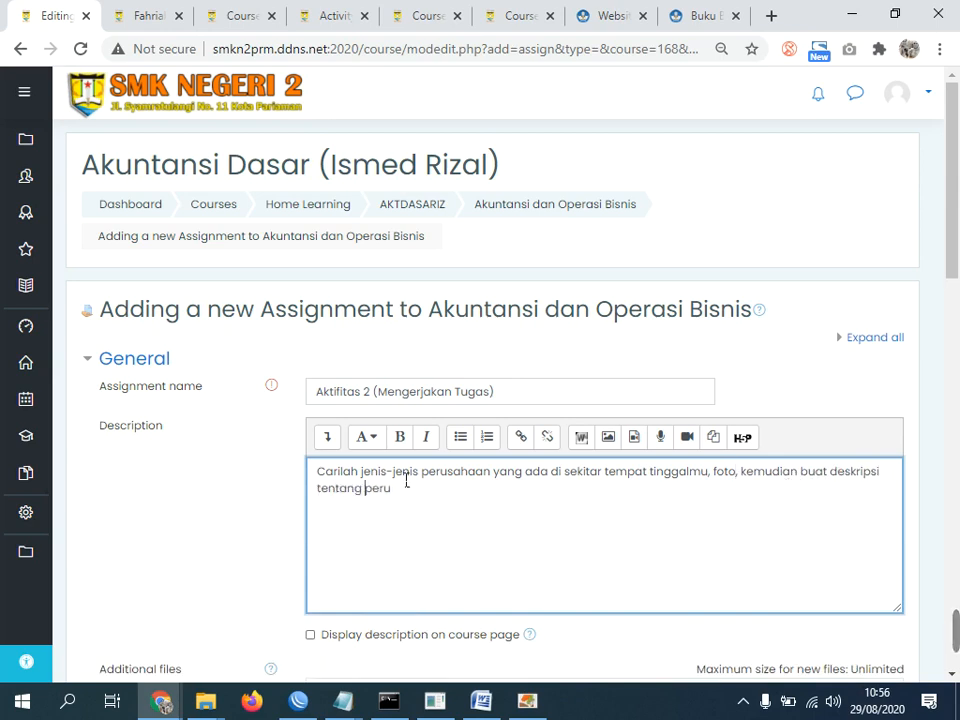
{"action": "type", "text": "sahaan tersebut"}
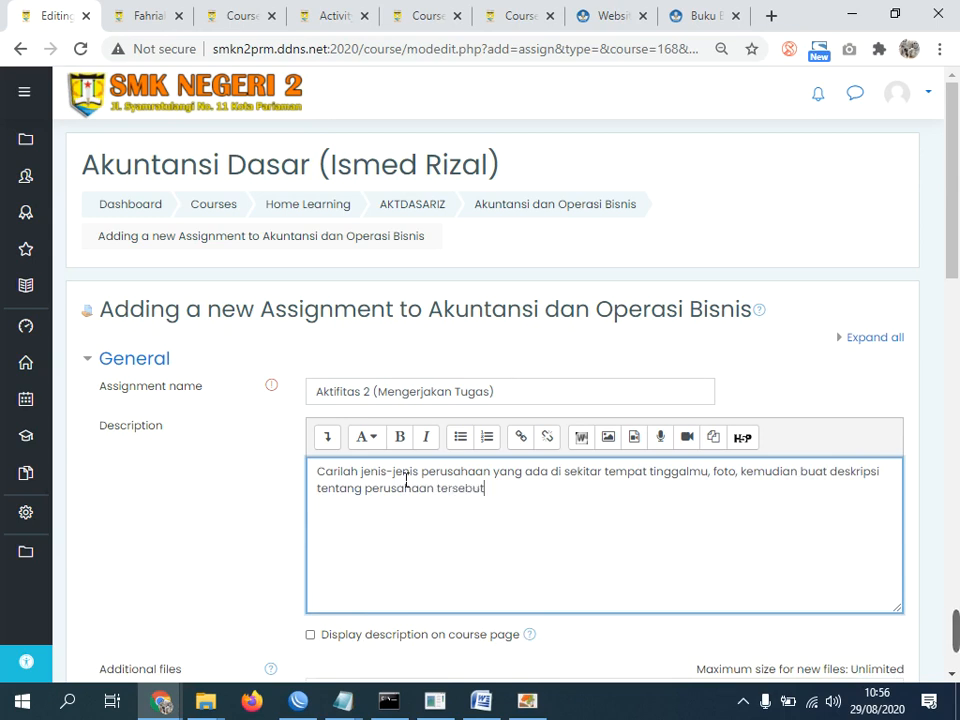
{"action": "type", "text": ", kirim ke elearning"}
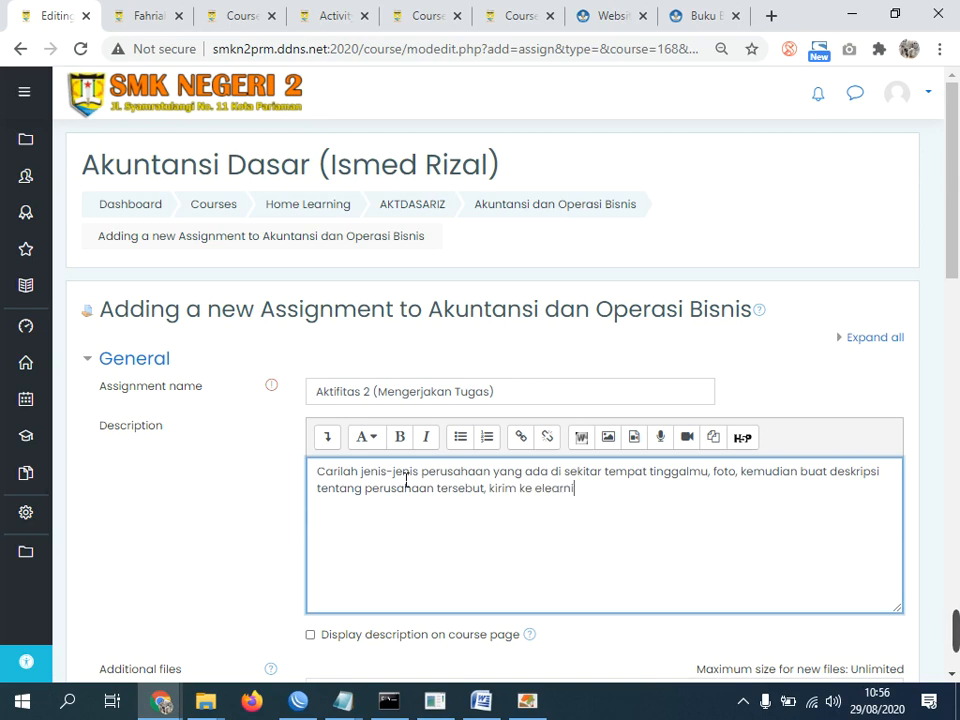
Start a second description paragraph with "Foto dapat langsung kamu lampirkan, dan deskripsi dapat kamu tulis".
{"action": "key", "text": "Return"}
{"action": "type", "text": "Foto "}
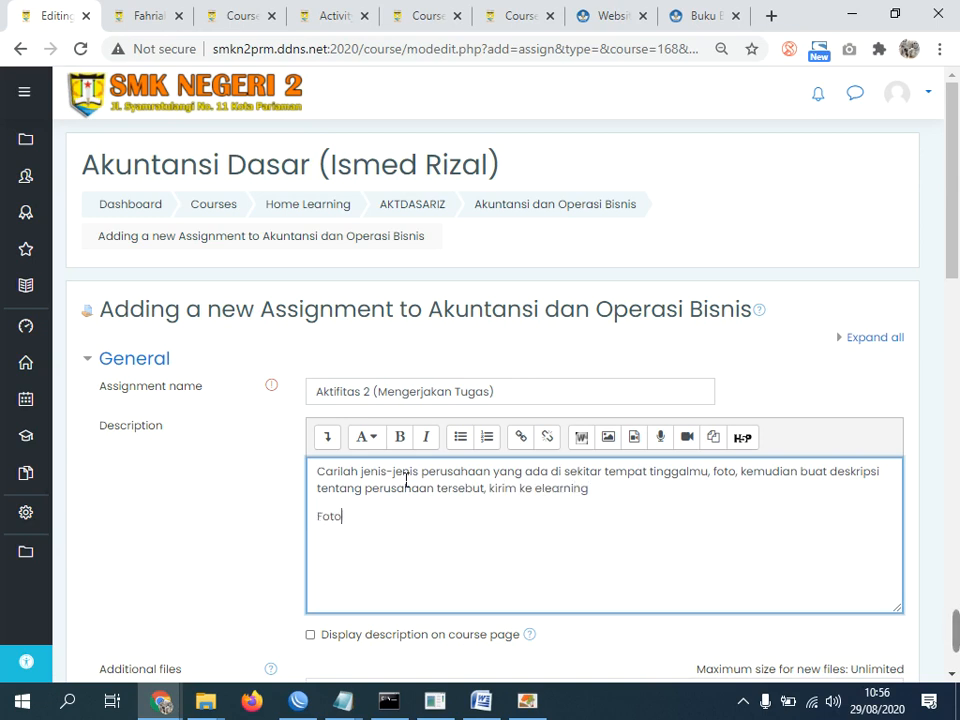
{"action": "type", "text": "dapat la"}
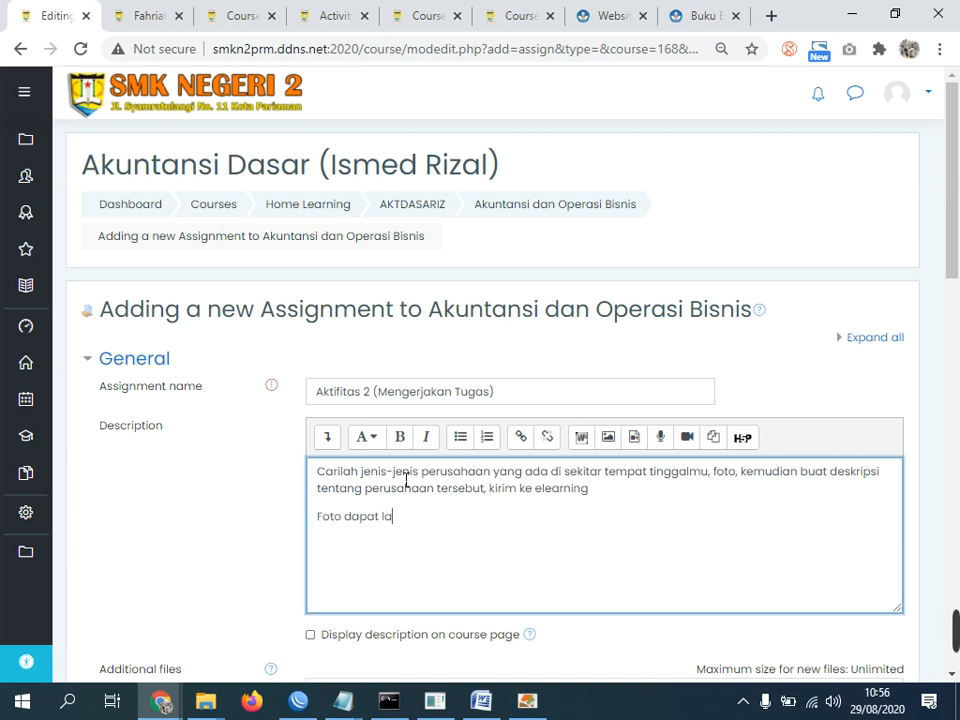
{"action": "type", "text": "ngsung kamu lamp"}
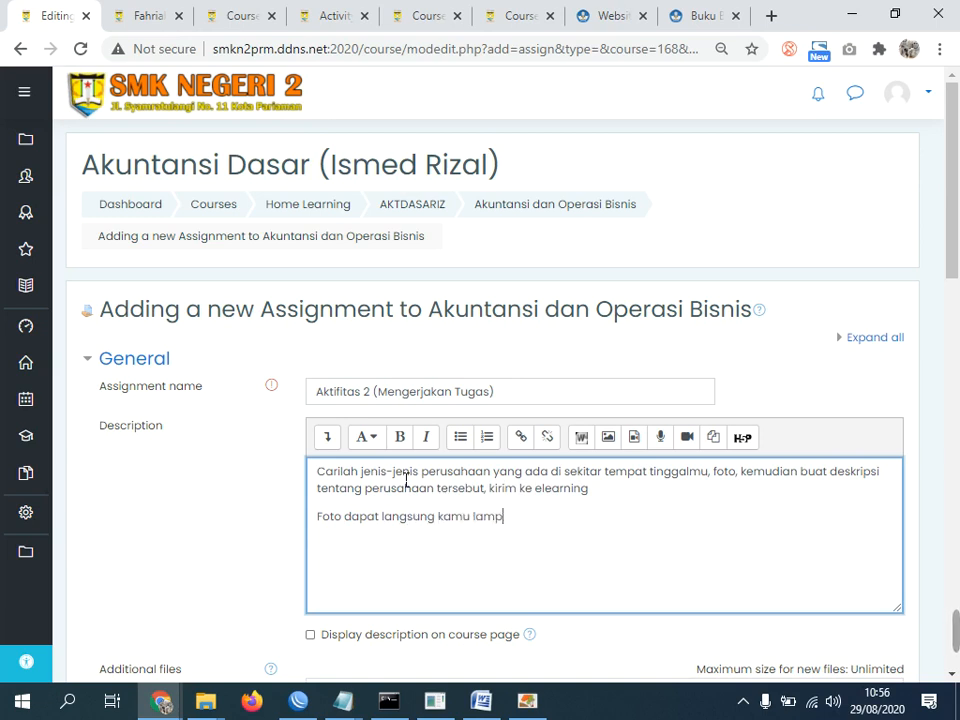
{"action": "type", "text": "irkan,"}
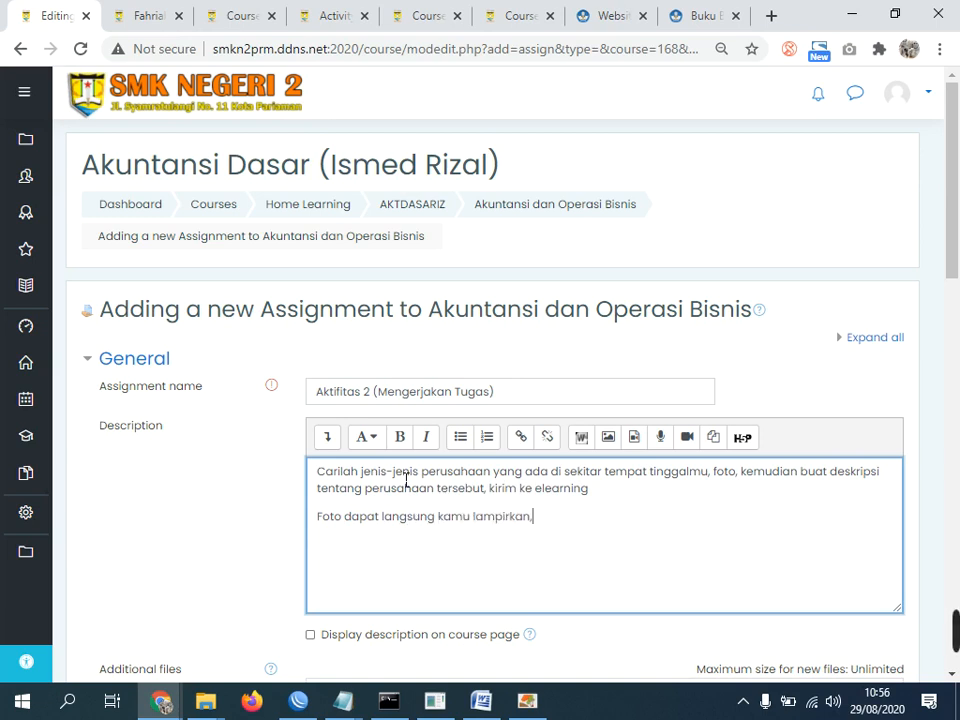
{"action": "type", "text": " dan deskrips"}
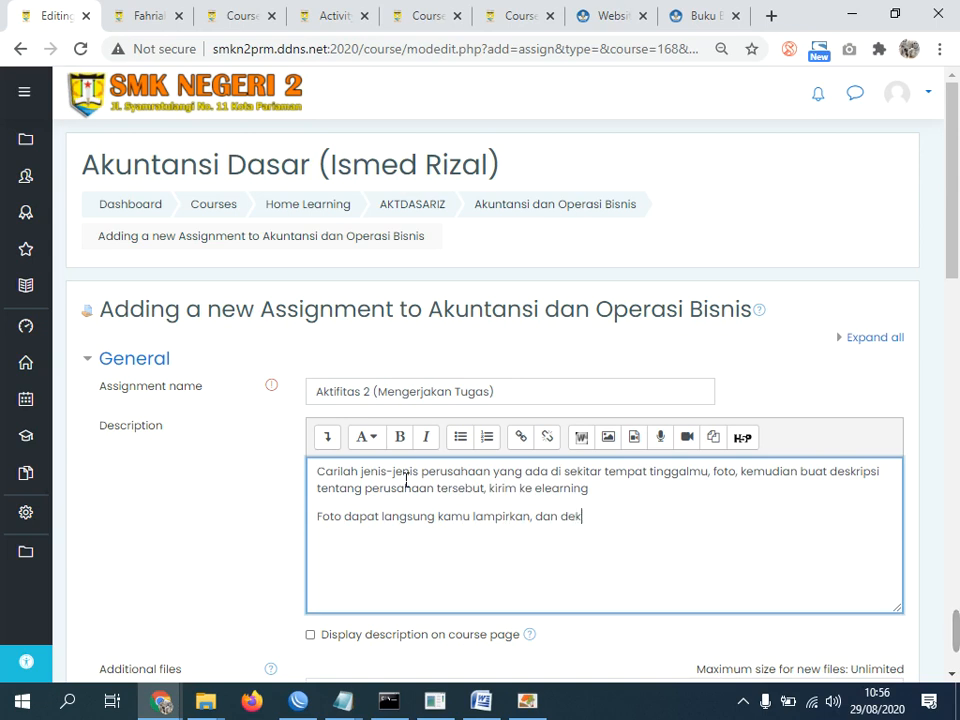
{"action": "type", "text": "i d"}
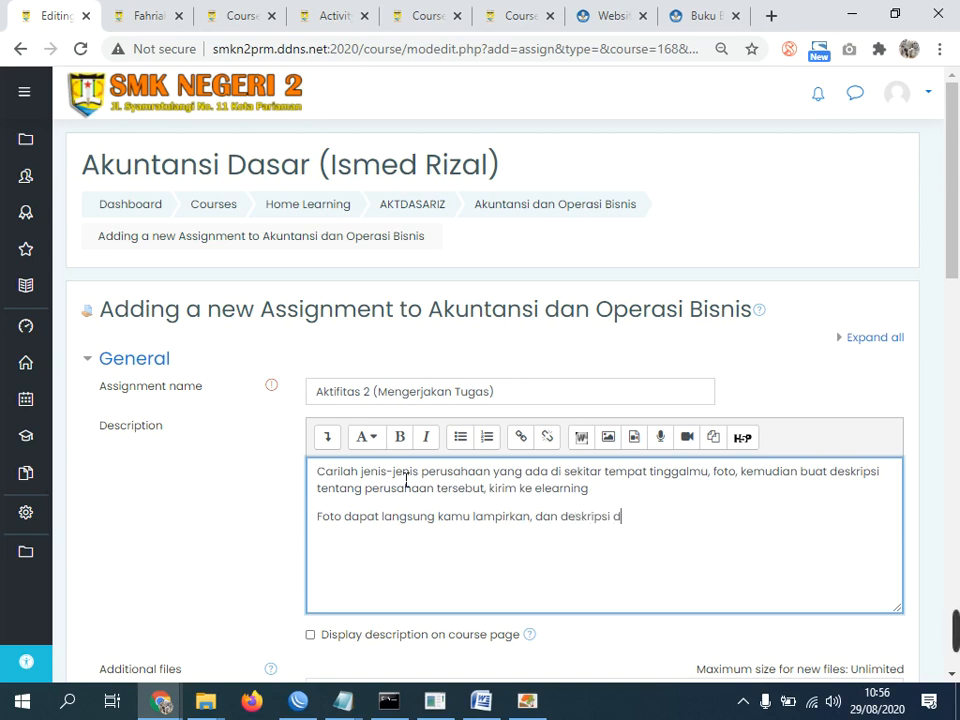
{"action": "type", "text": "apat kamu "}
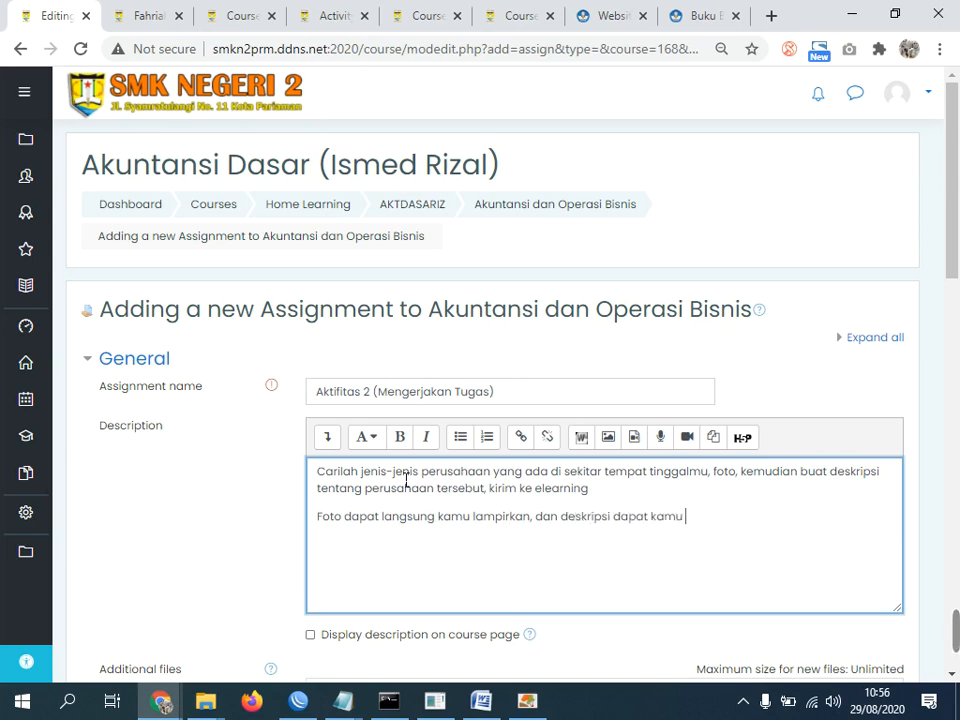
{"action": "type", "text": "tulisa"}
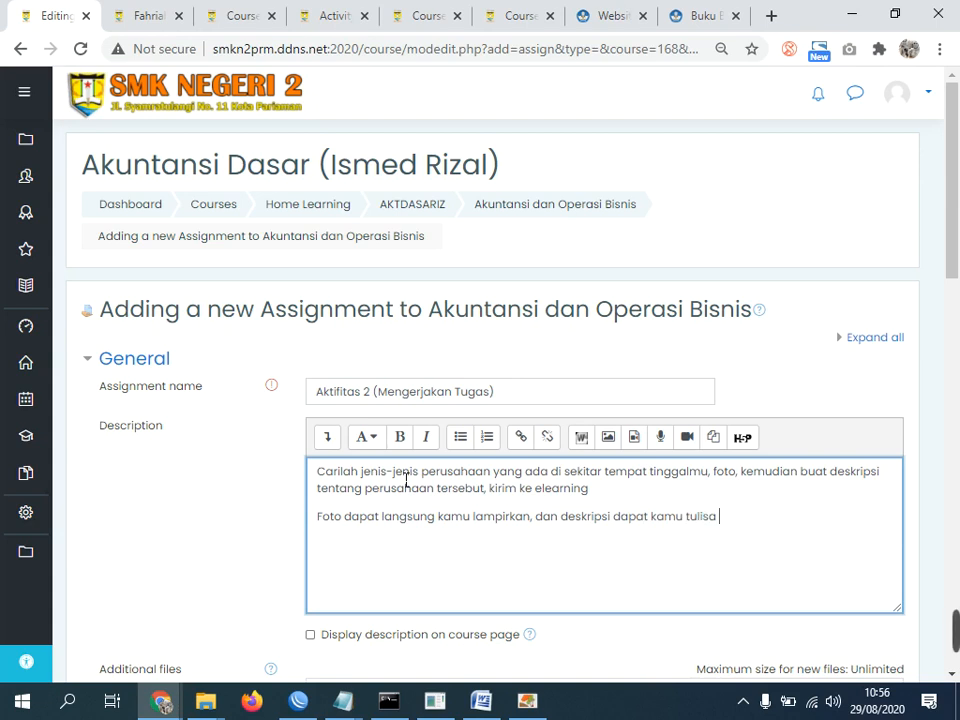
{"action": "key", "text": "BackSpace"}
{"action": "type", "text": "s"}
{"action": "key", "text": "BackSpace"}
Continue the second description paragraph after "tulis" with "pada buku catatan,", correcting the misspelled word "catatan".
{"action": "type", "text": "pada buk"}
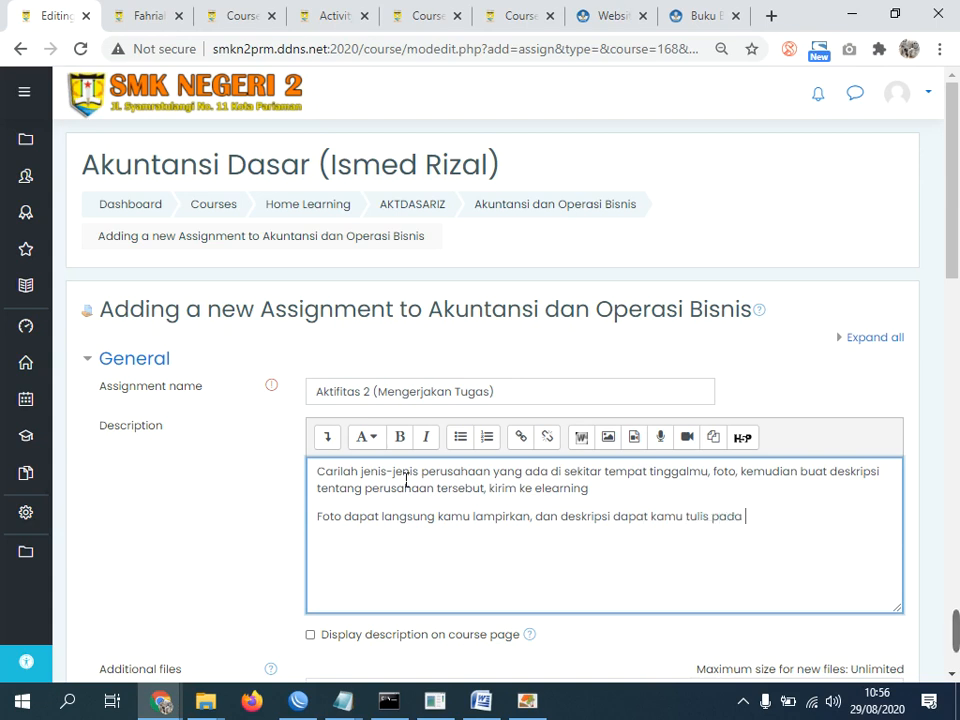
{"action": "type", "text": "u cacat"}
{"action": "key", "text": "BackSpace"}
{"action": "key", "text": "BackSpace"}
{"action": "key", "text": "BackSpace"}
{"action": "type", "text": "cata"}
{"action": "key", "text": "BackSpace"}
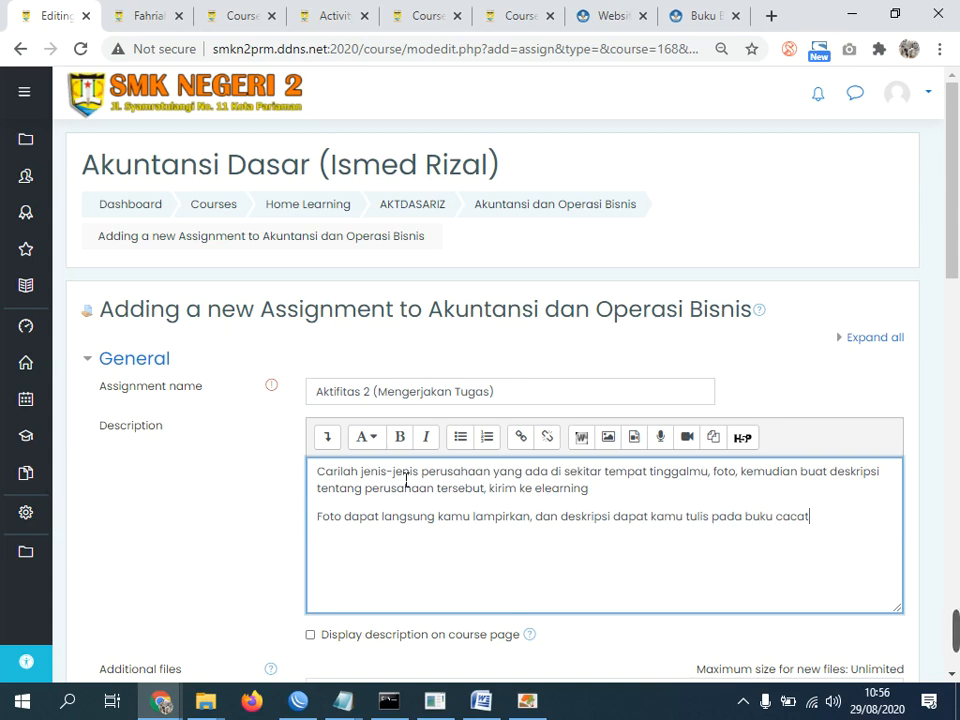
{"action": "key", "text": "BackSpace"}
{"action": "key", "text": "BackSpace"}
{"action": "key", "text": "BackSpace"}
{"action": "type", "text": "tatan"}
{"action": "type", "text": "."}
Finish the second description paragraph with "atau bisa juga kamu tulis langsung pada kolom yang disediakan".
{"action": "type", "text": " atau bisa "}
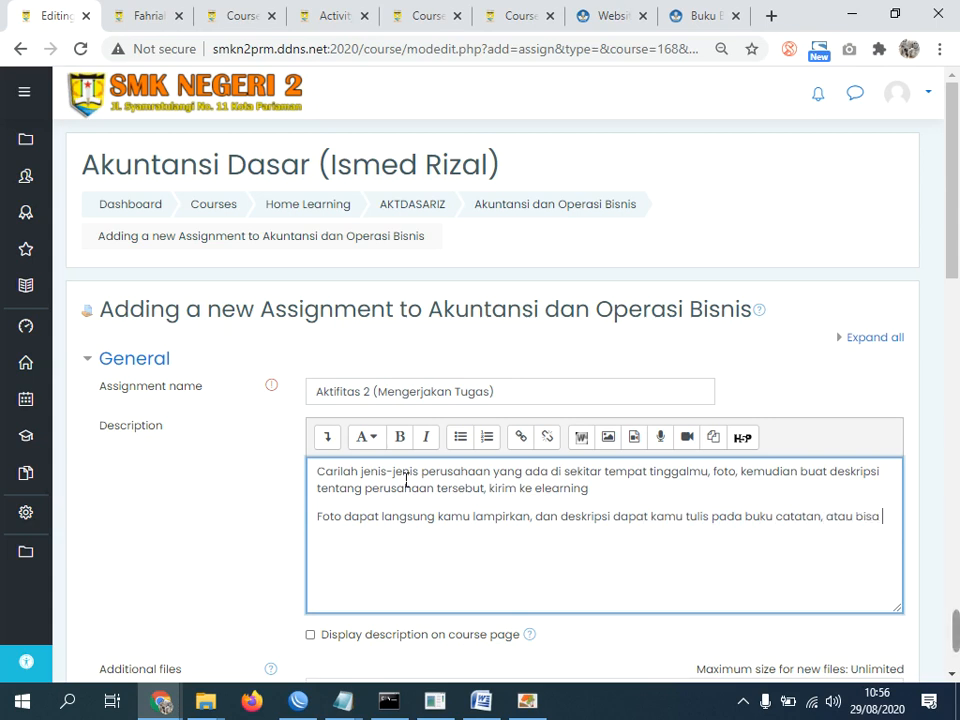
{"action": "type", "text": "juga kamu tu"}
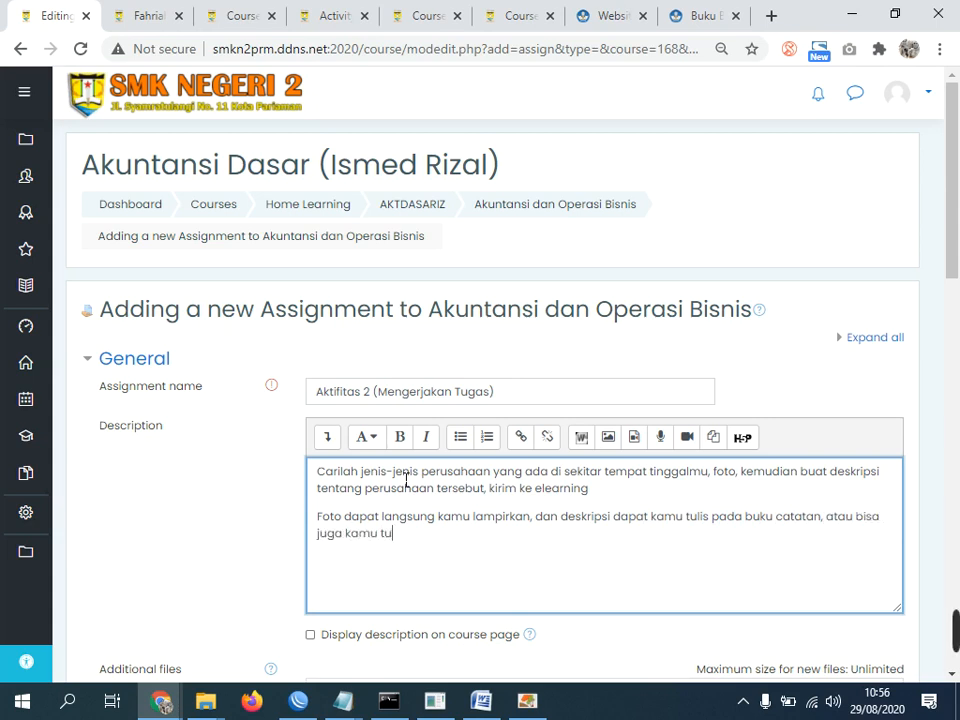
{"action": "type", "text": "lis langsung "}
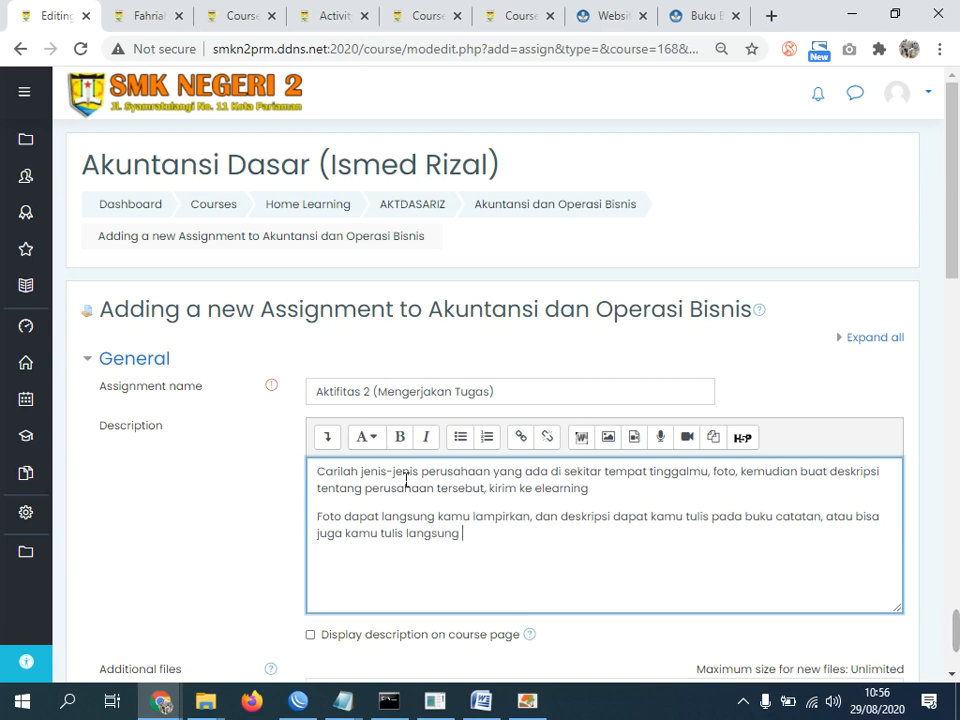
{"action": "type", "text": "pada kolom "}
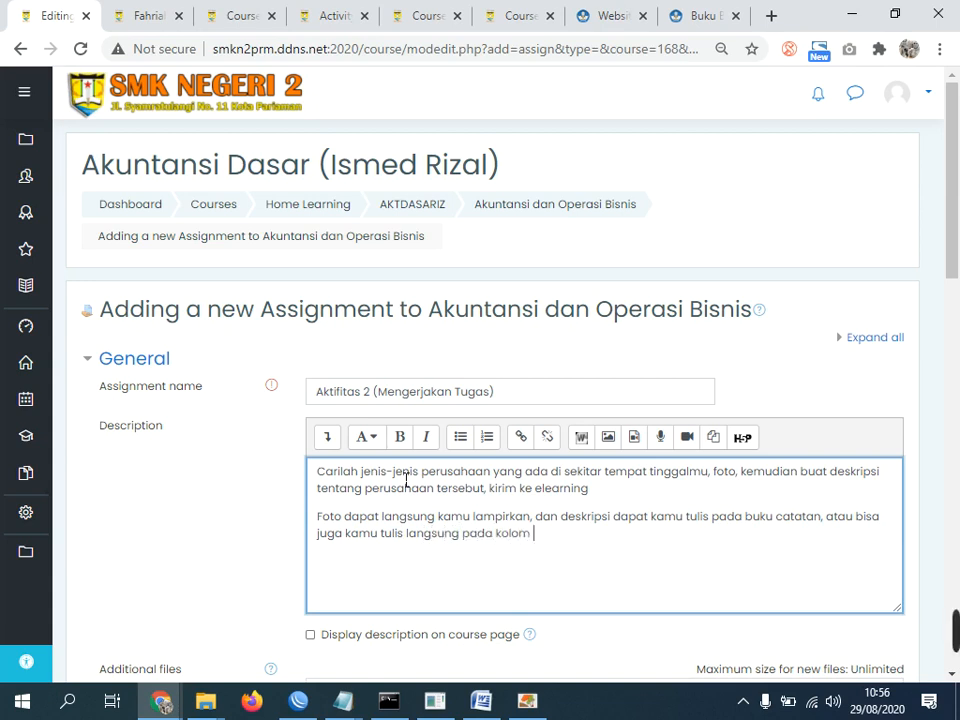
{"action": "type", "text": "yang disedia"}
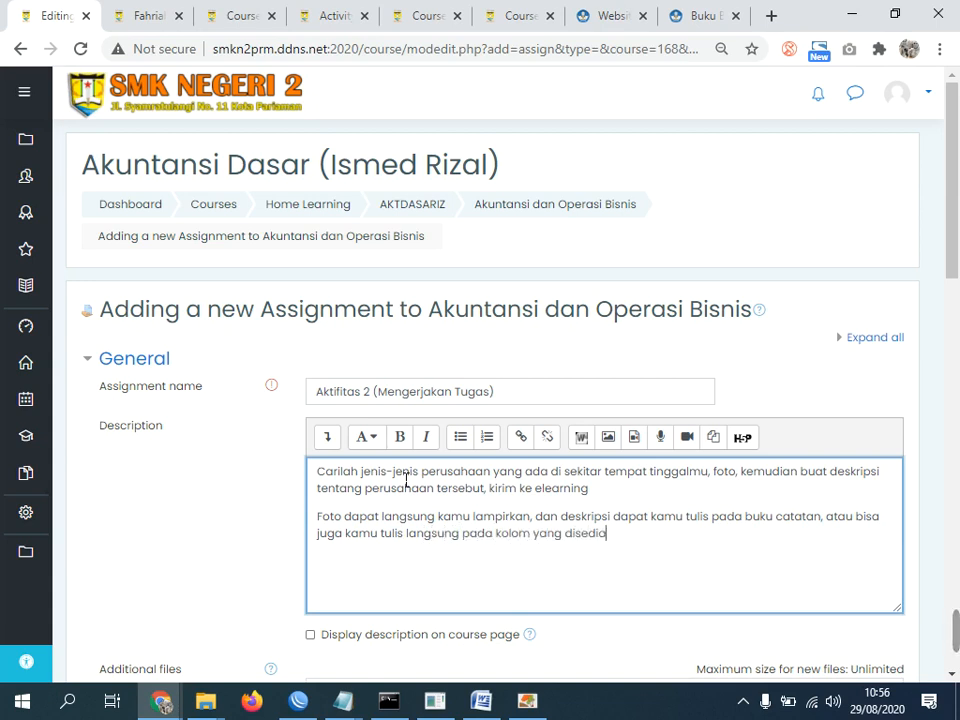
{"action": "type", "text": "kan"}
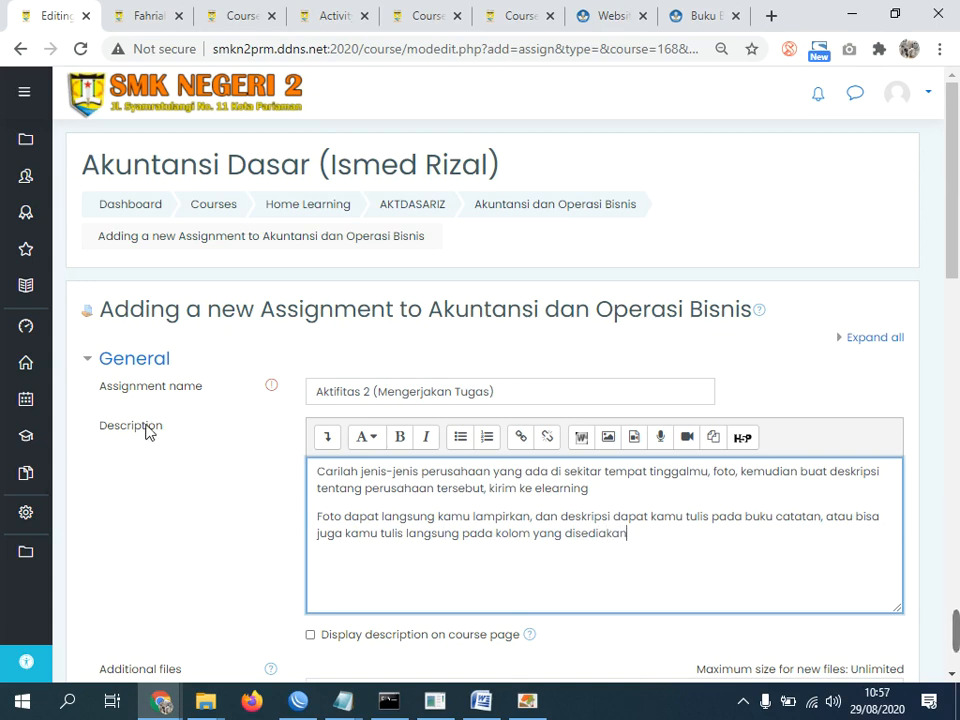
Enable displaying the assignment description on the course page and review the form down to the availability settings.
{"action": "scroll", "coordinate": [197, 438], "scroll_direction": "down", "scroll_amount": 3}
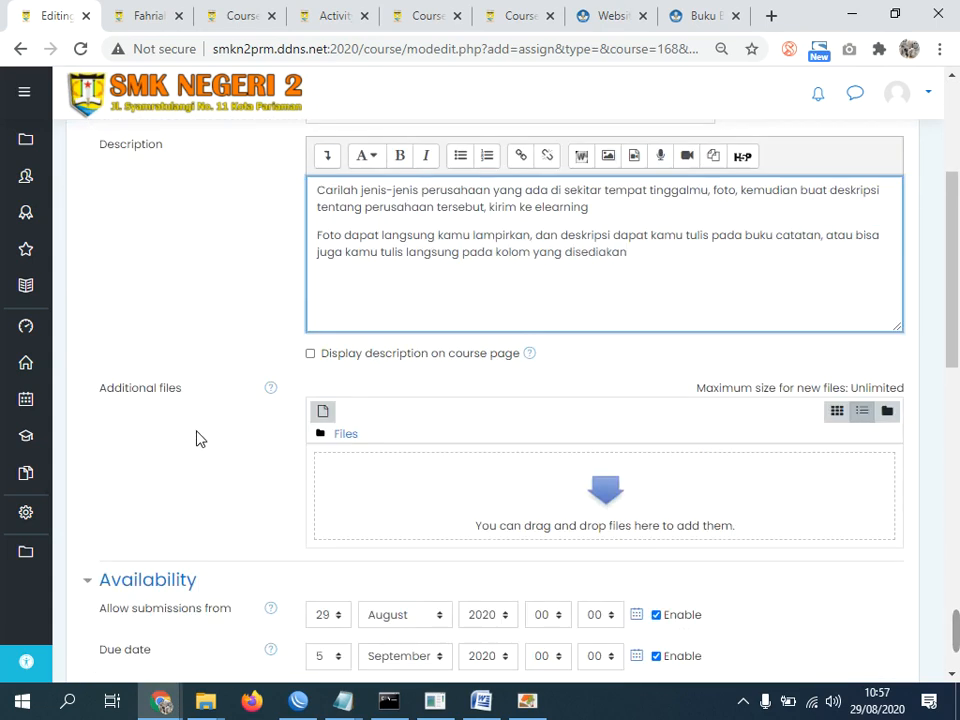
{"action": "left_click", "coordinate": [311, 355]}
{"action": "scroll", "coordinate": [214, 358], "scroll_direction": "up", "scroll_amount": 3}
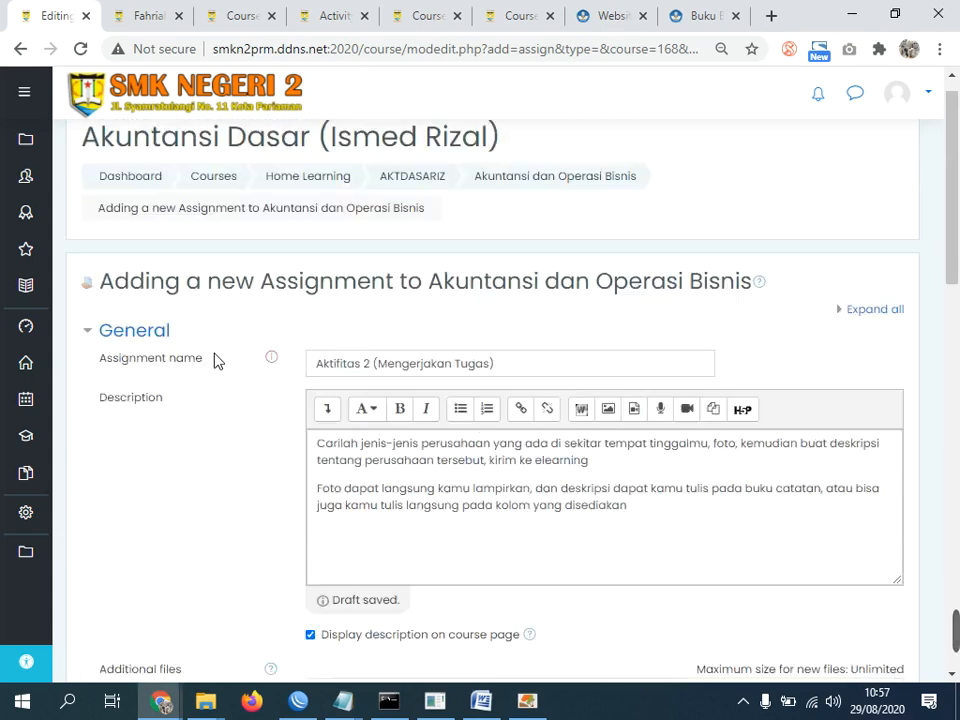
{"action": "scroll", "coordinate": [214, 358], "scroll_direction": "down", "scroll_amount": 3}
{"action": "scroll", "coordinate": [218, 361], "scroll_direction": "down", "scroll_amount": 3}
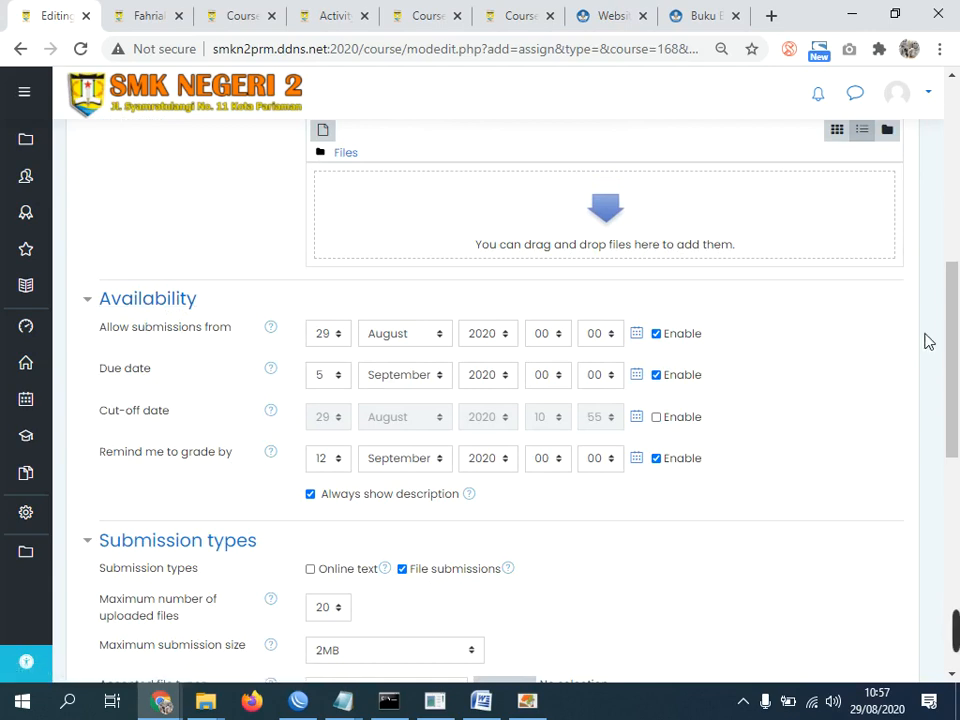
{"action": "scroll", "coordinate": [926, 339], "scroll_direction": "up", "scroll_amount": 5}
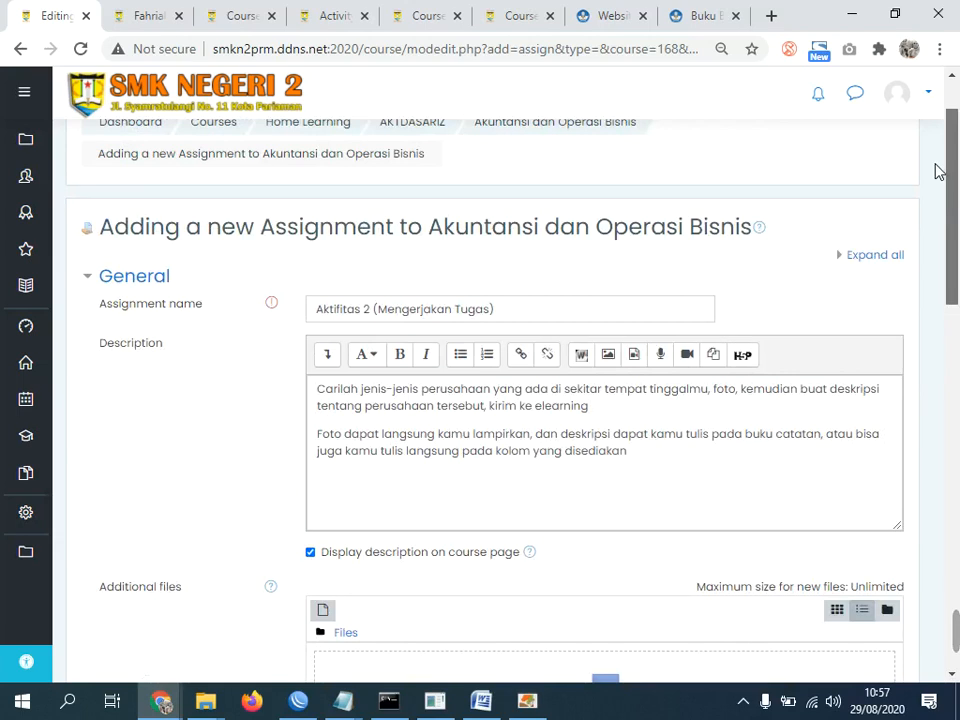
Try 15 September 2020 as the due date, toggle the due date off and on, and return its day to 5.
{"action": "scroll", "coordinate": [938, 171], "scroll_direction": "down", "scroll_amount": 5}
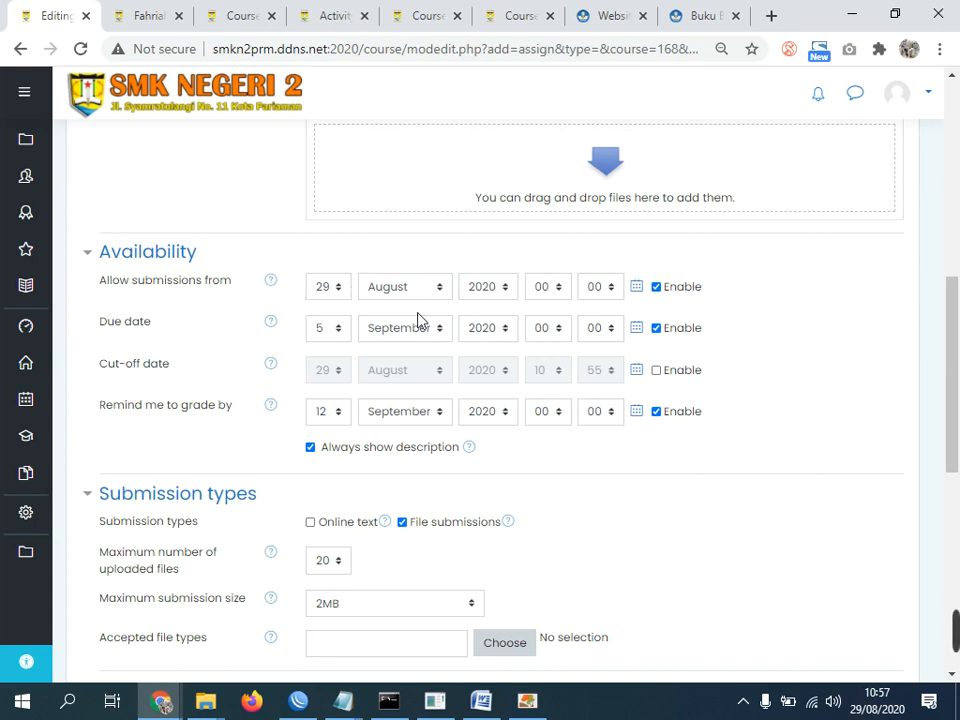
{"action": "left_click", "coordinate": [323, 335]}
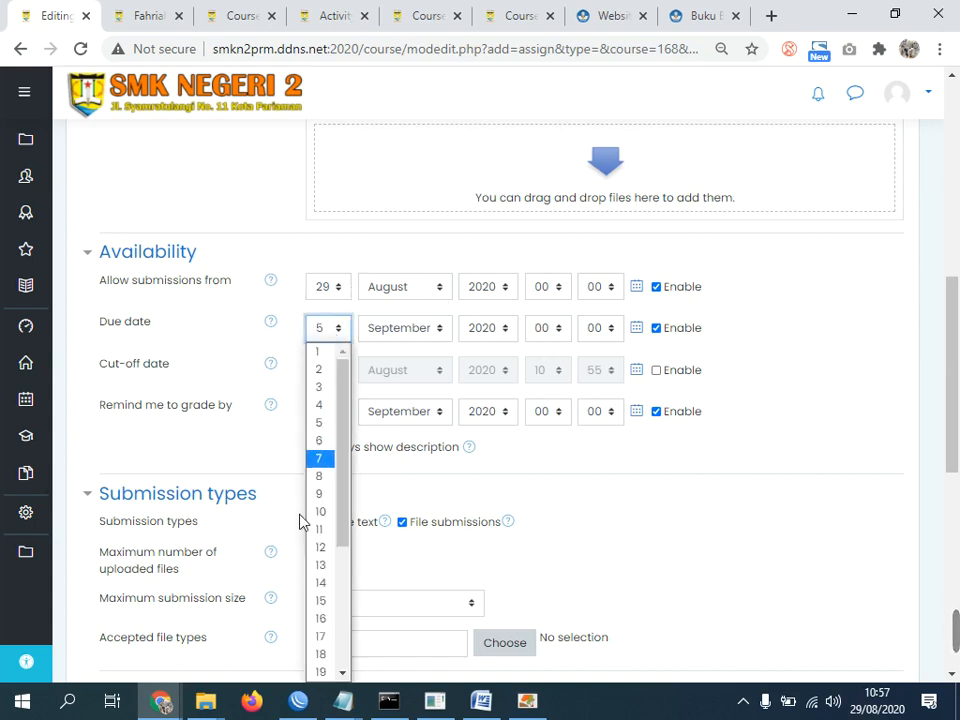
{"action": "left_click", "coordinate": [322, 600]}
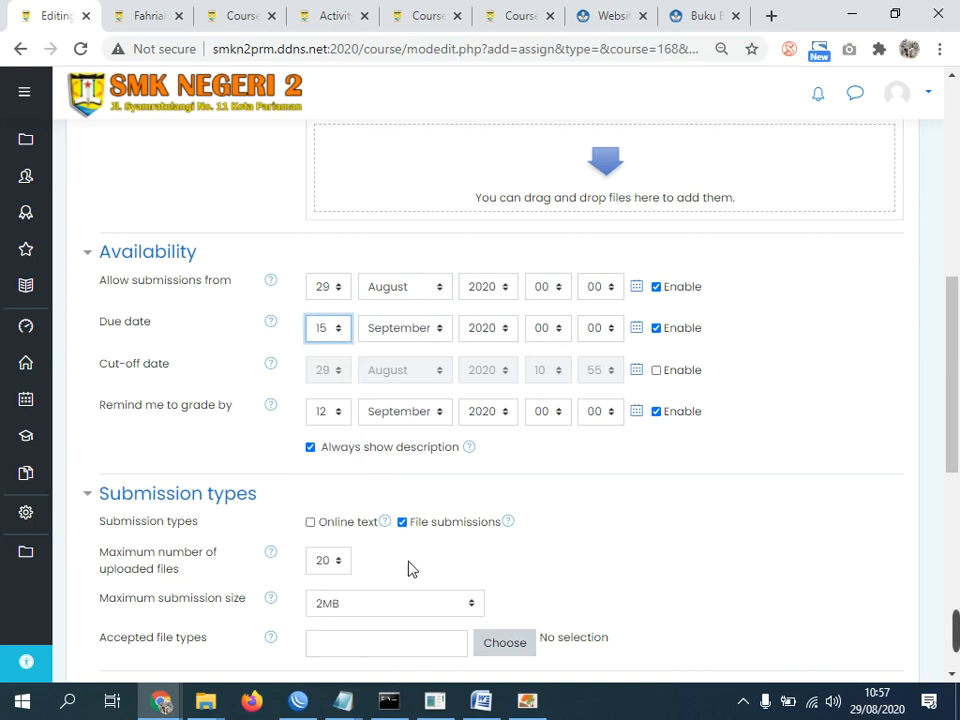
{"action": "left_click", "coordinate": [657, 329]}
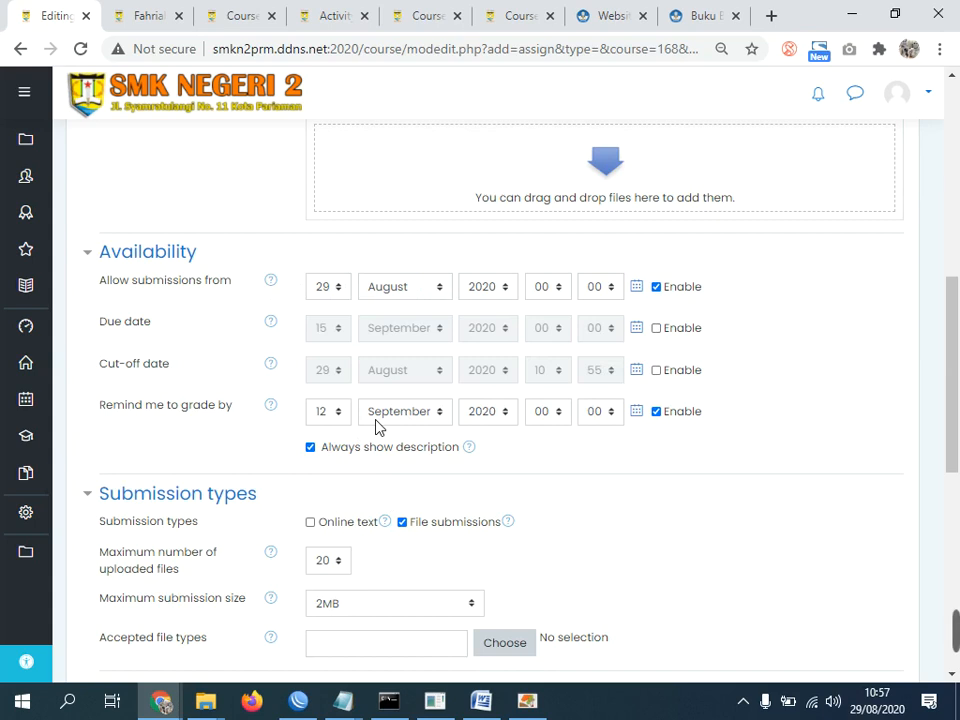
{"action": "left_click", "coordinate": [657, 328]}
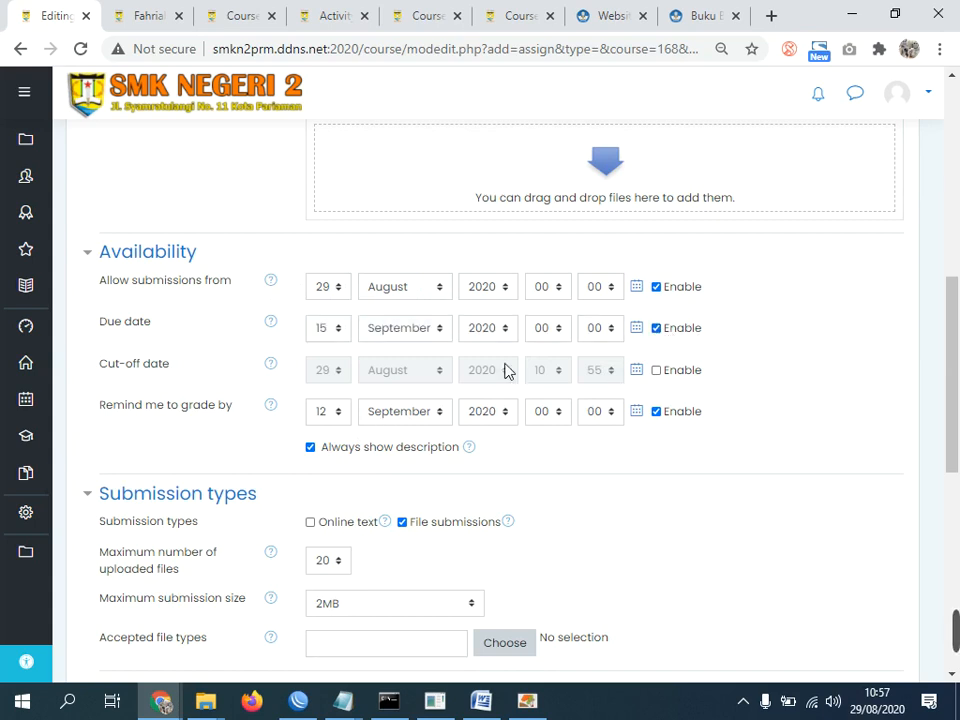
{"action": "left_click", "coordinate": [328, 328]}
{"action": "left_click", "coordinate": [322, 425]}
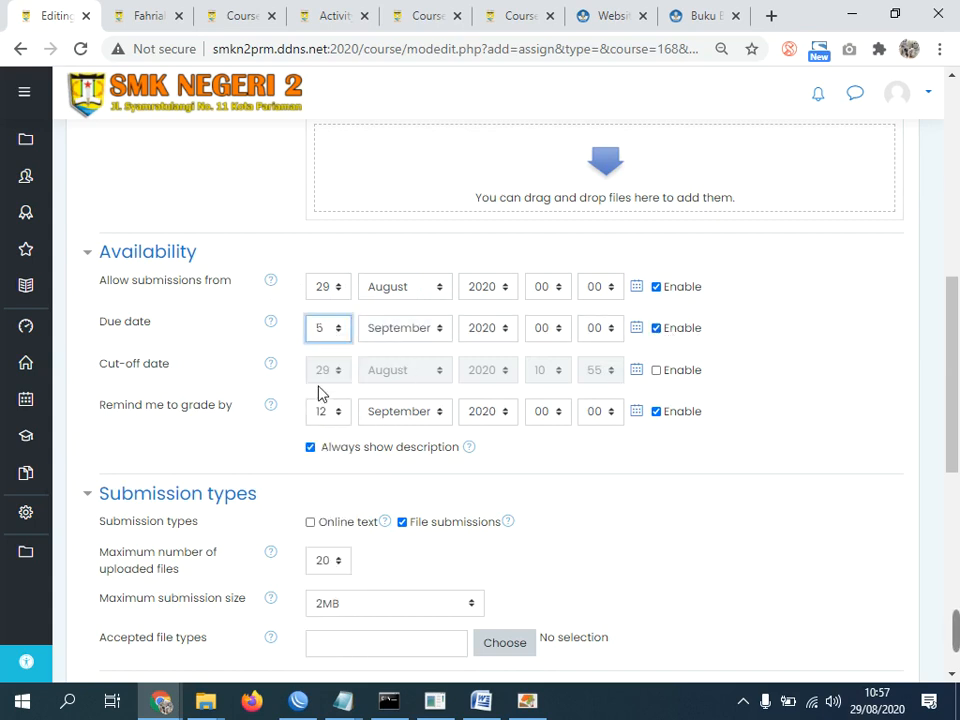
Enable the assignment's cut-off date and set it to 20 September 2020.
{"action": "left_click", "coordinate": [657, 370]}
{"action": "left_click", "coordinate": [330, 372]}
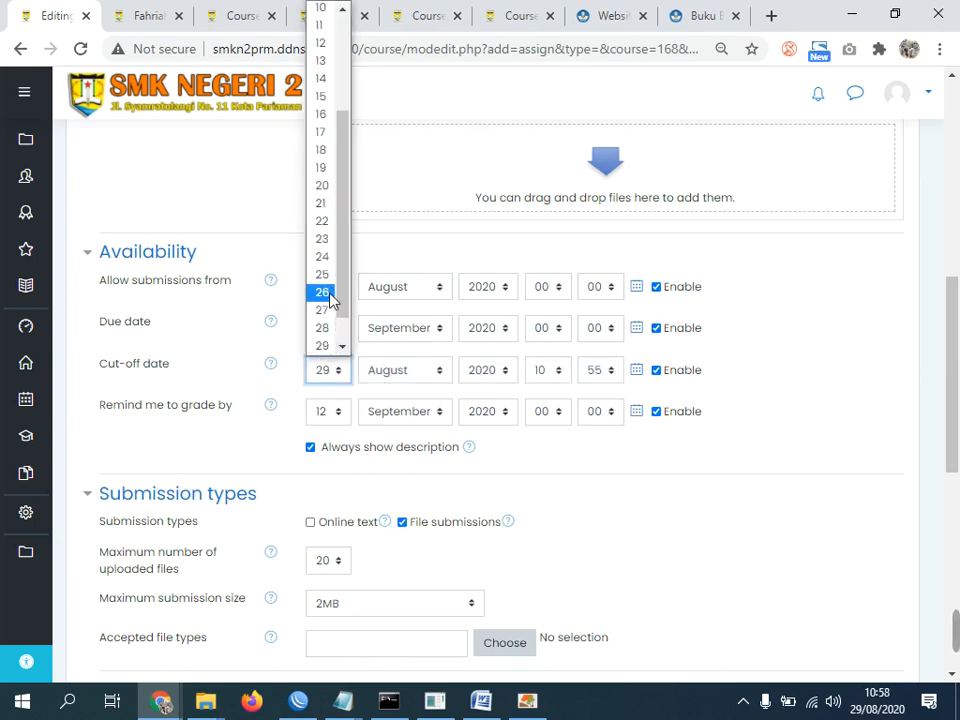
{"action": "left_click", "coordinate": [322, 188]}
{"action": "left_click", "coordinate": [427, 372]}
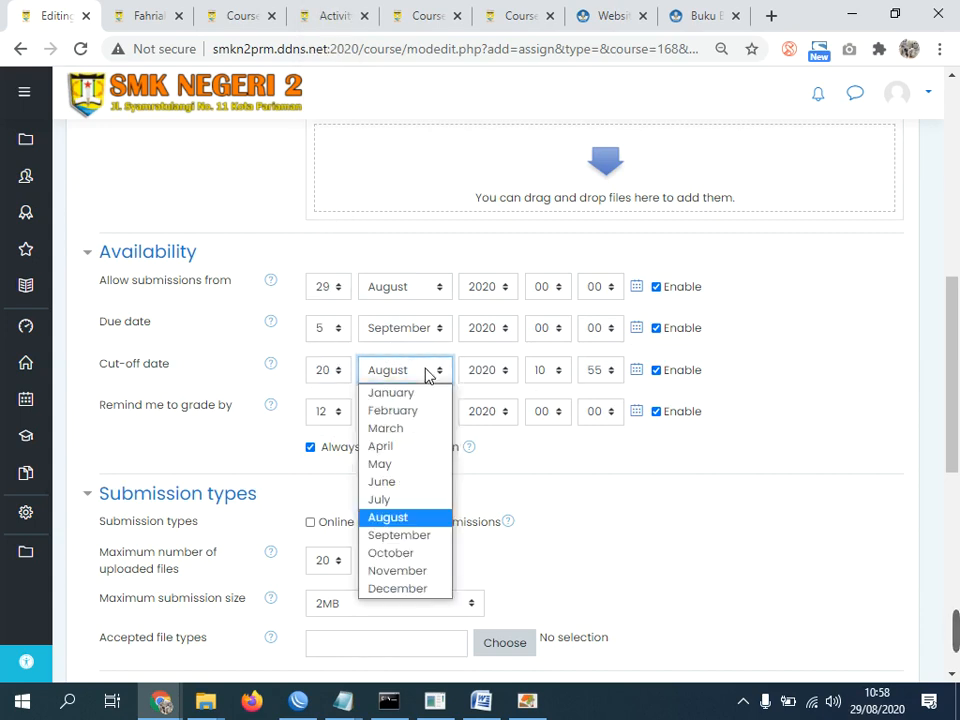
{"action": "left_click", "coordinate": [420, 535]}
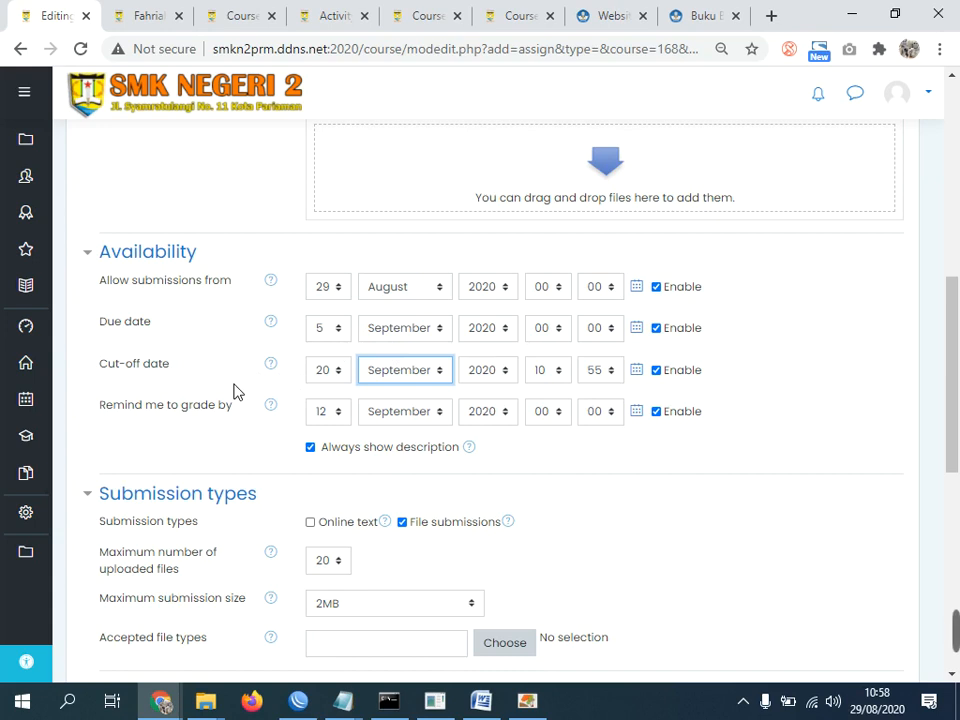
Disable the due date, cut-off date and grading reminder, and enable all three again with their dates kept.
{"action": "left_click", "coordinate": [661, 329]}
{"action": "left_click", "coordinate": [666, 370]}
{"action": "left_click", "coordinate": [680, 411]}
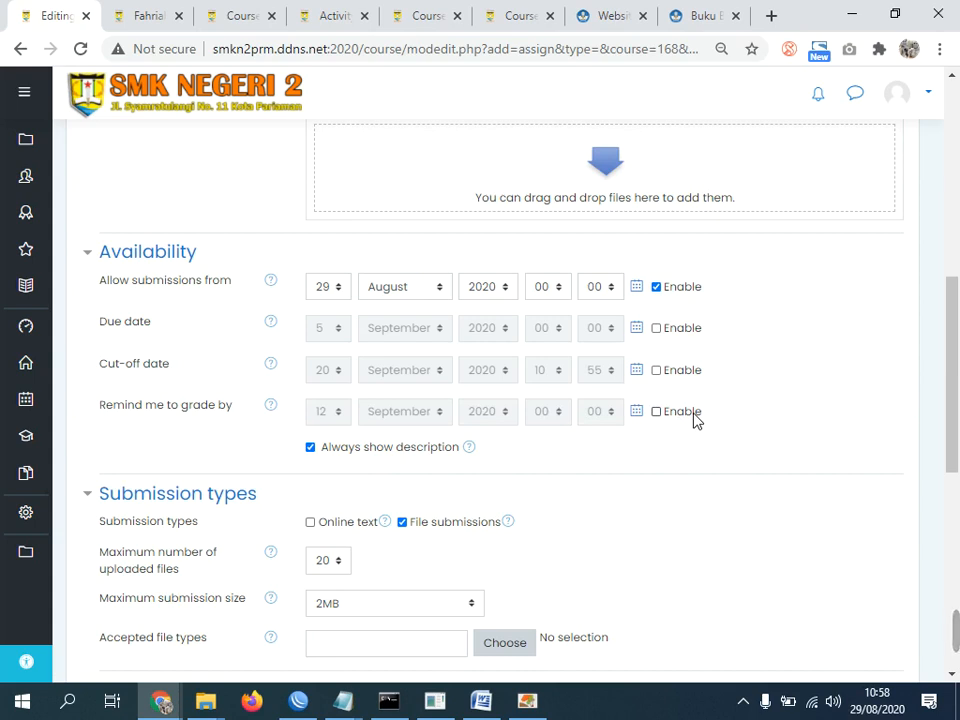
{"action": "left_click", "coordinate": [689, 329]}
{"action": "left_click", "coordinate": [679, 372]}
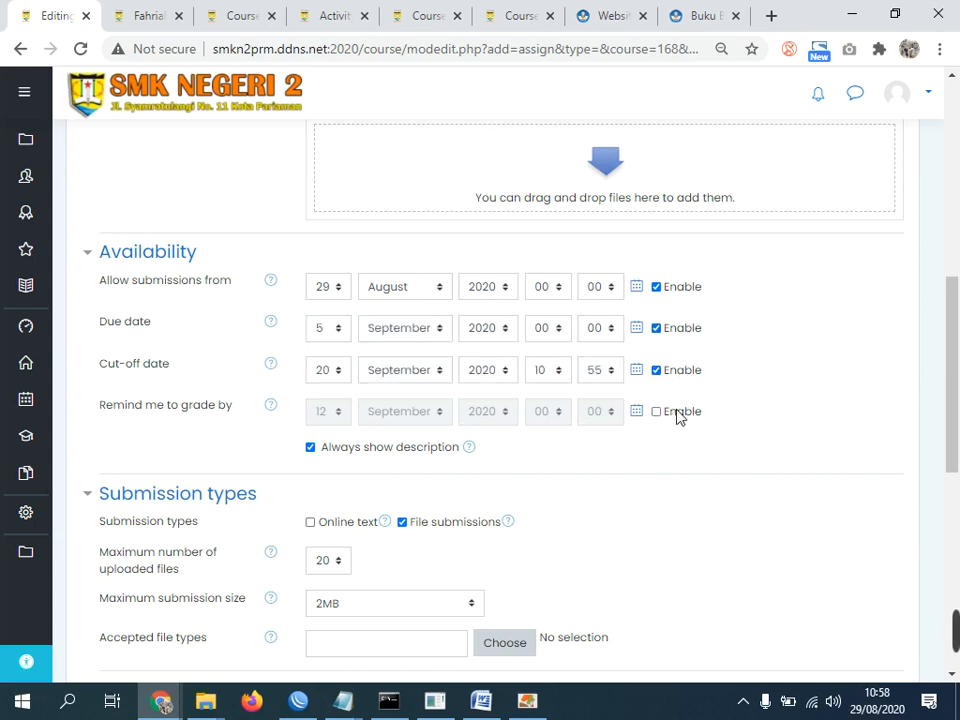
{"action": "left_click", "coordinate": [679, 412]}
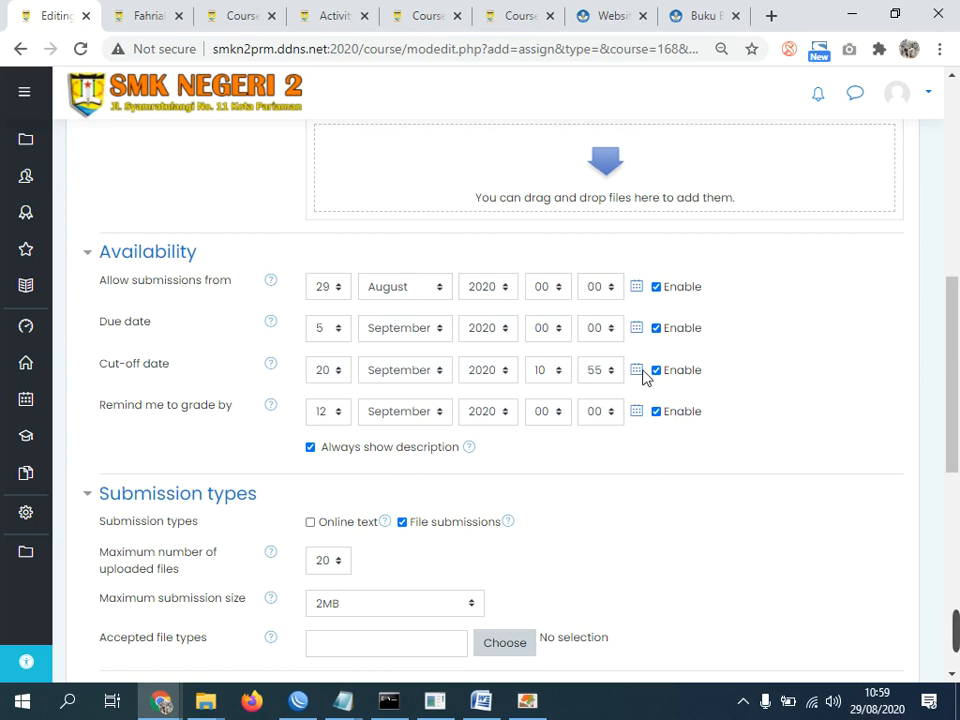
{"action": "left_click", "coordinate": [325, 376]}
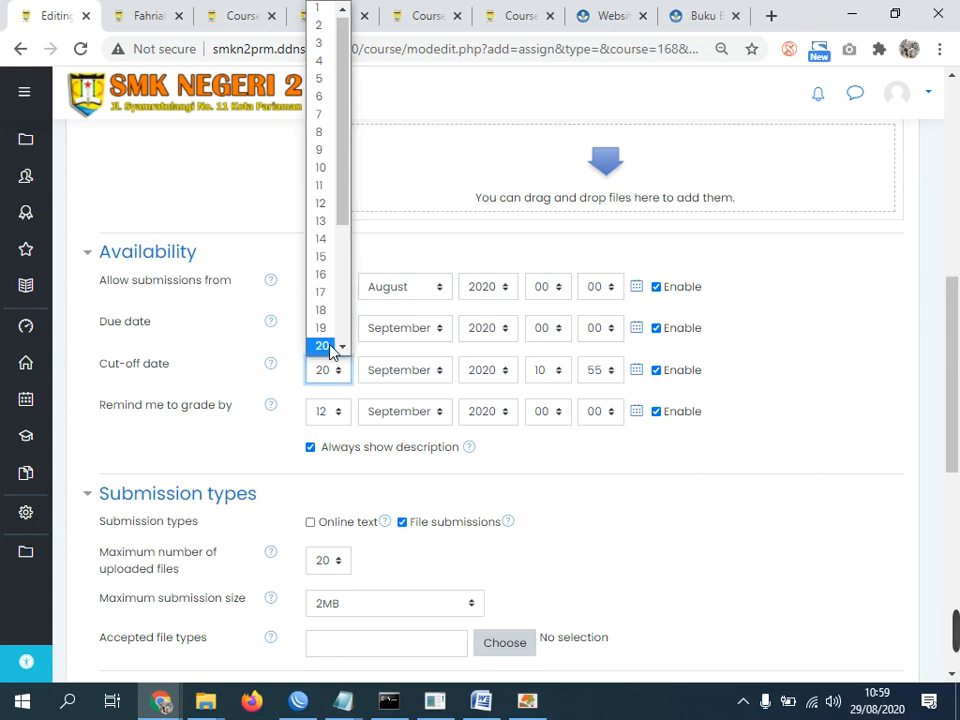
{"action": "left_click", "coordinate": [780, 328]}
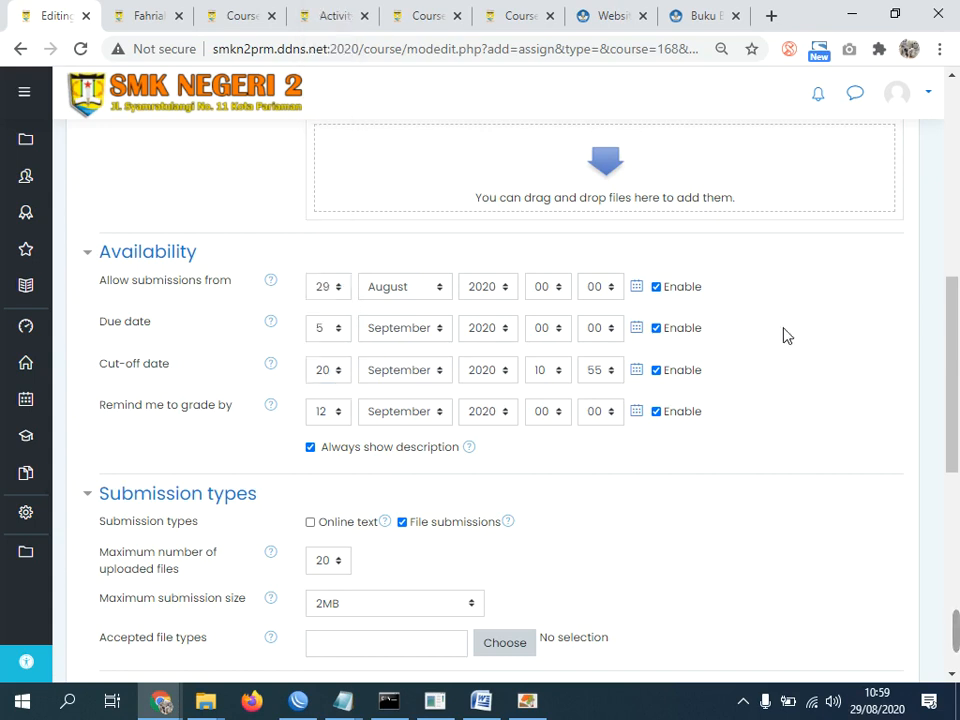
Allow online text submissions alongside file submissions, and check the choice against the written description.
{"action": "left_click_drag", "start_coordinate": [952, 330], "coordinate": [957, 419]}
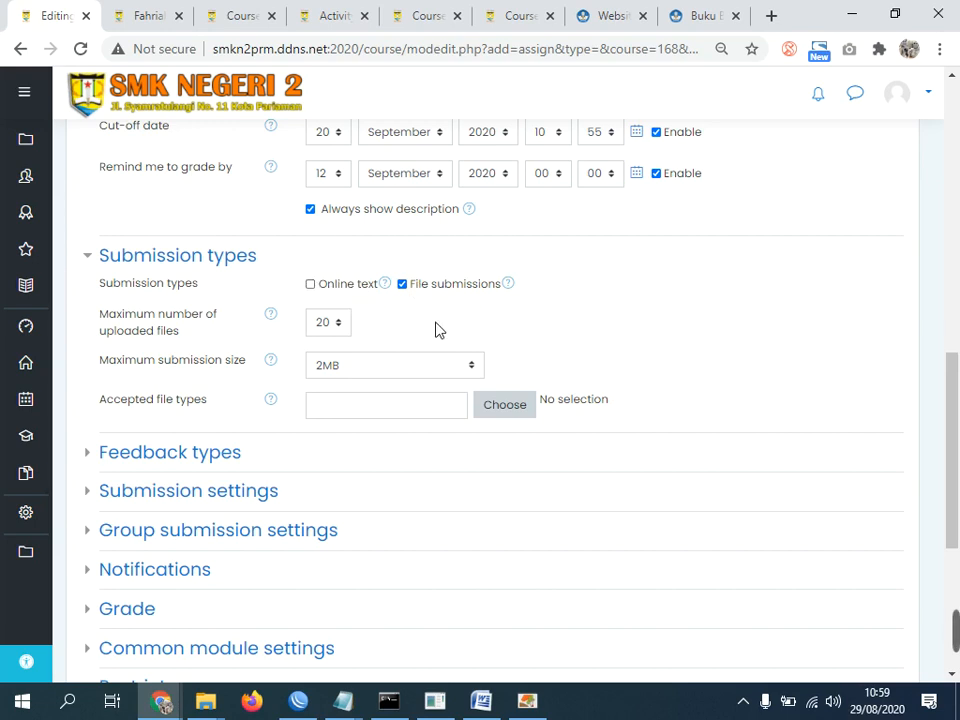
{"action": "left_click", "coordinate": [310, 284]}
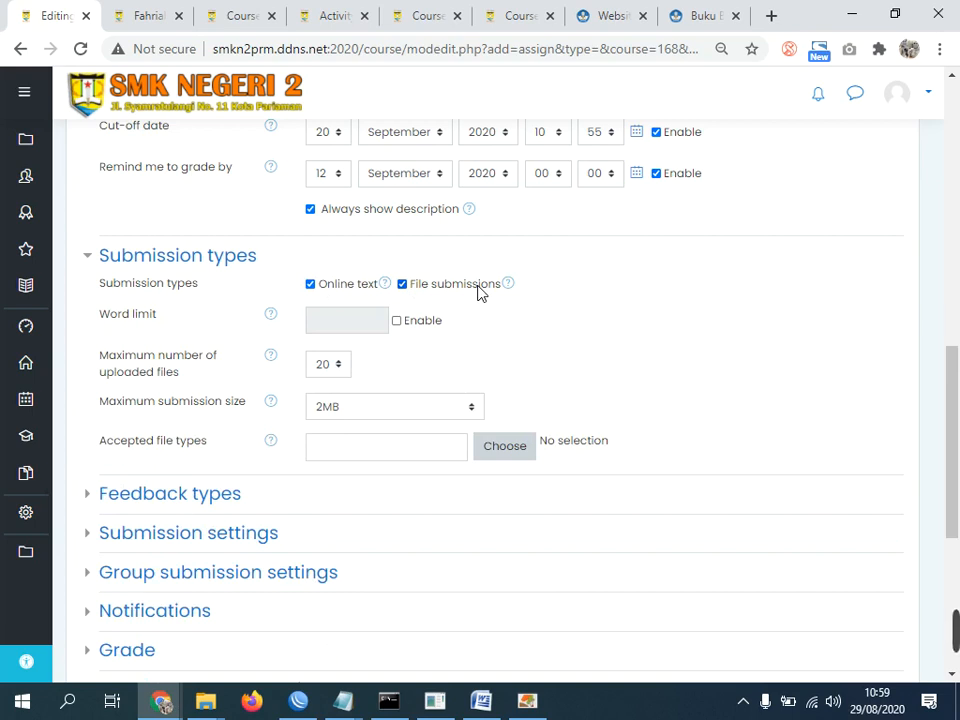
{"action": "left_click_drag", "start_coordinate": [955, 420], "coordinate": [955, 203]}
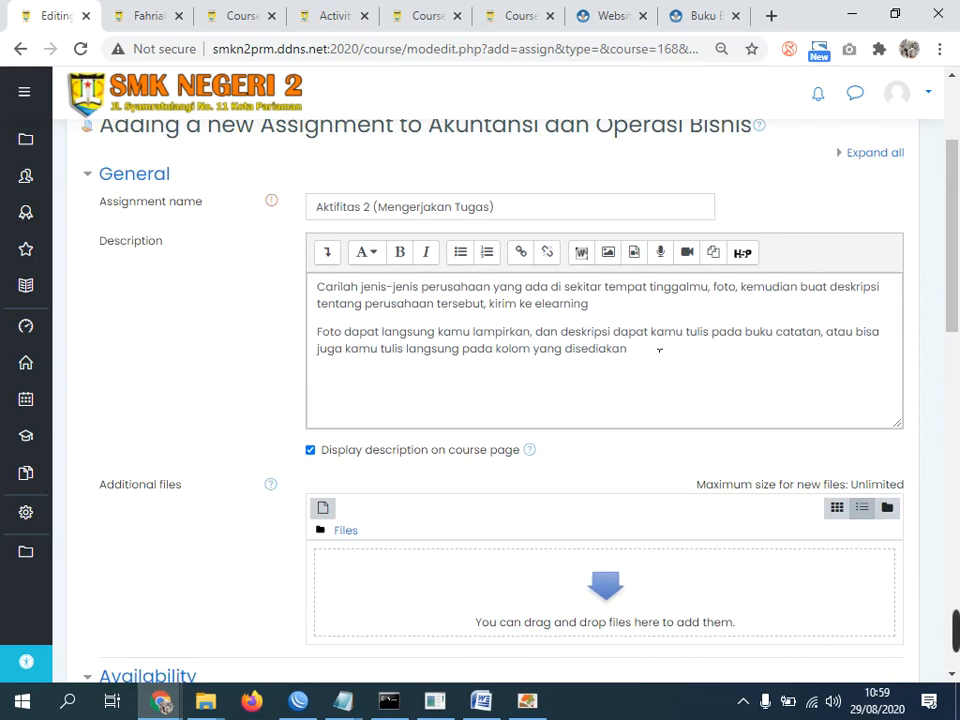
{"action": "left_click_drag", "start_coordinate": [941, 225], "coordinate": [943, 456]}
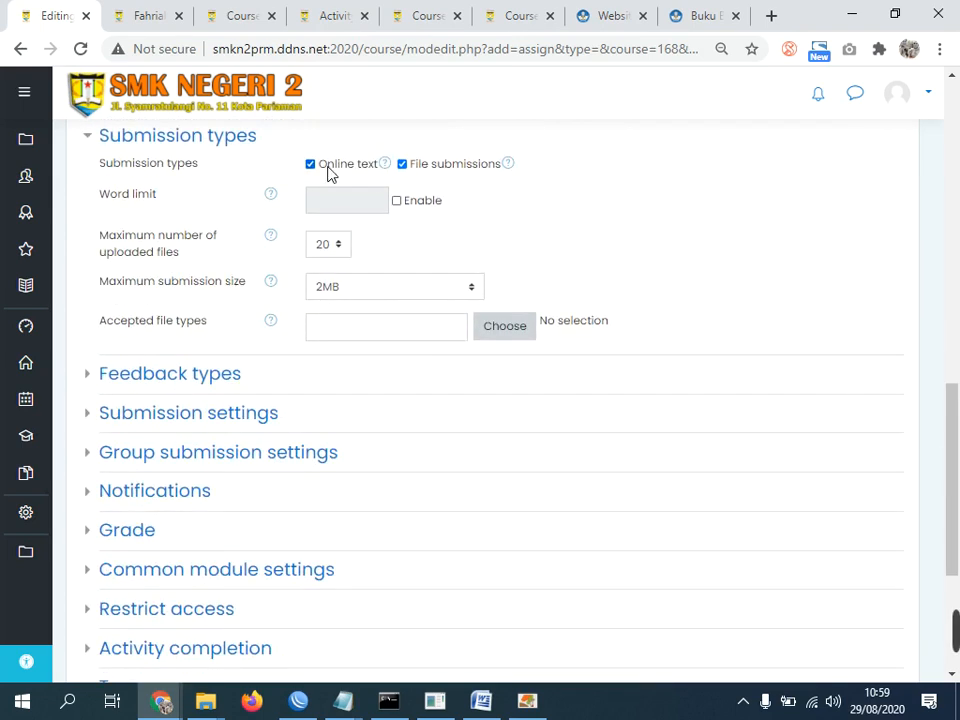
Set the maximum number of uploaded files to 5 first, and raise it to 10.
{"action": "left_click", "coordinate": [325, 249]}
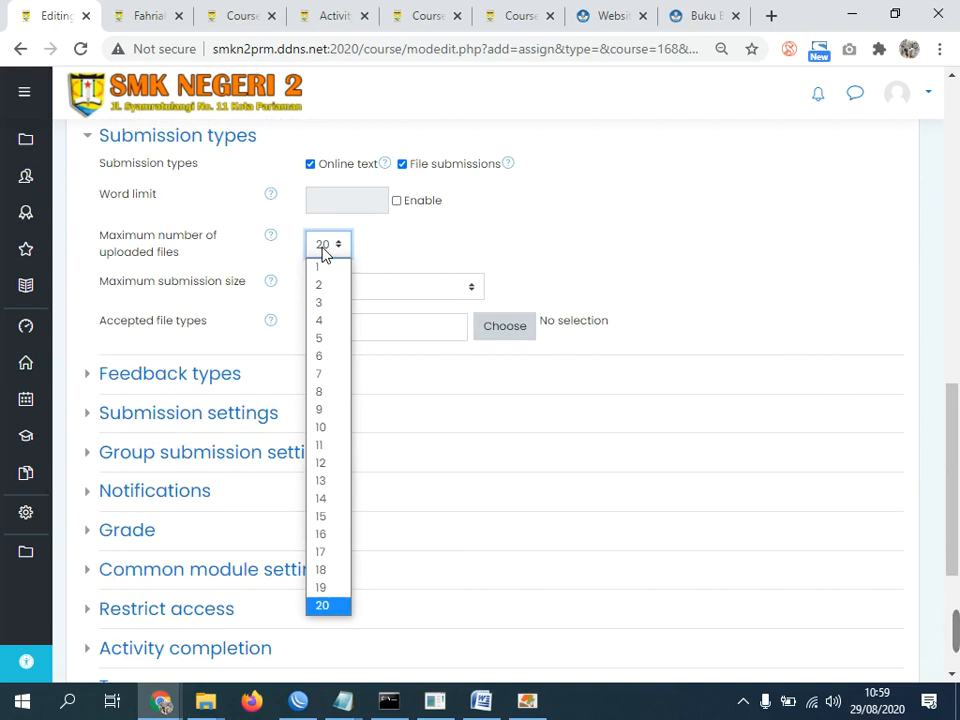
{"action": "left_click", "coordinate": [326, 338]}
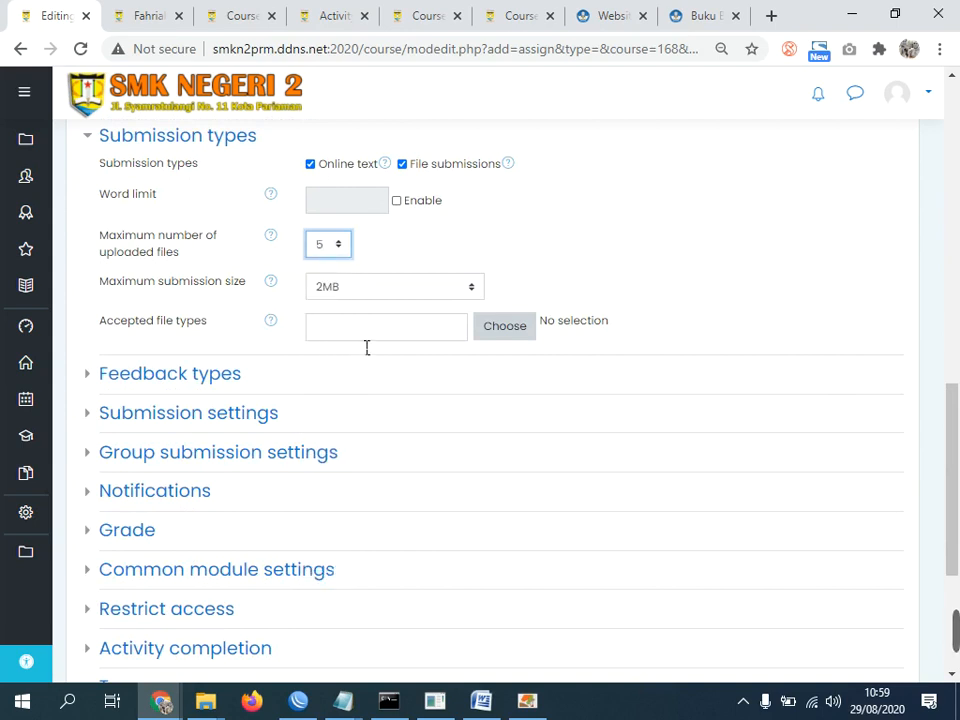
{"action": "left_click", "coordinate": [322, 250]}
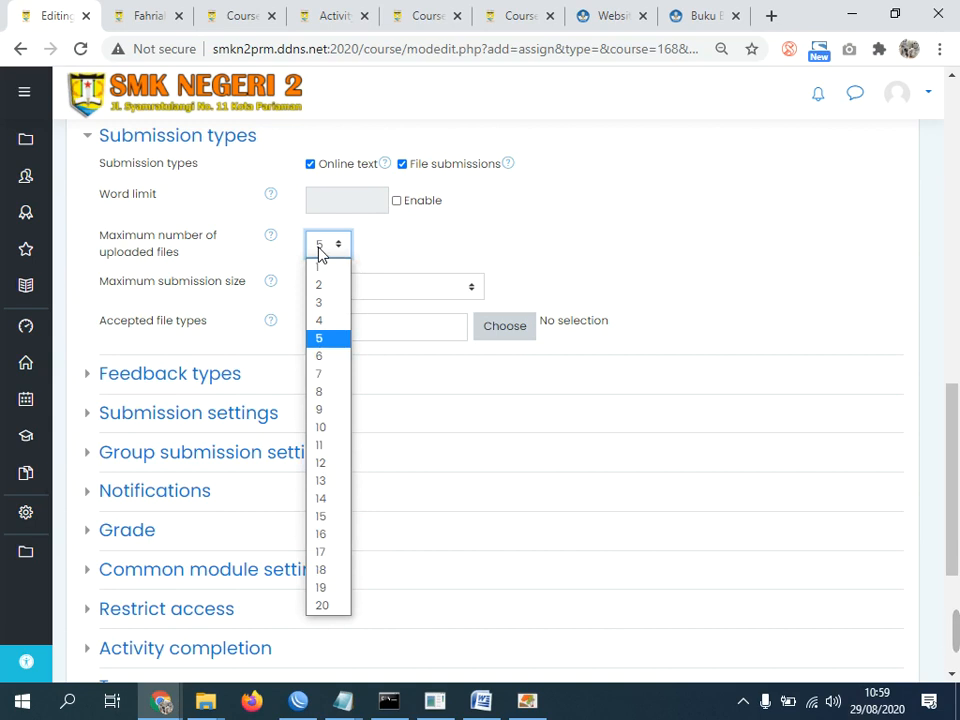
{"action": "left_click", "coordinate": [320, 427]}
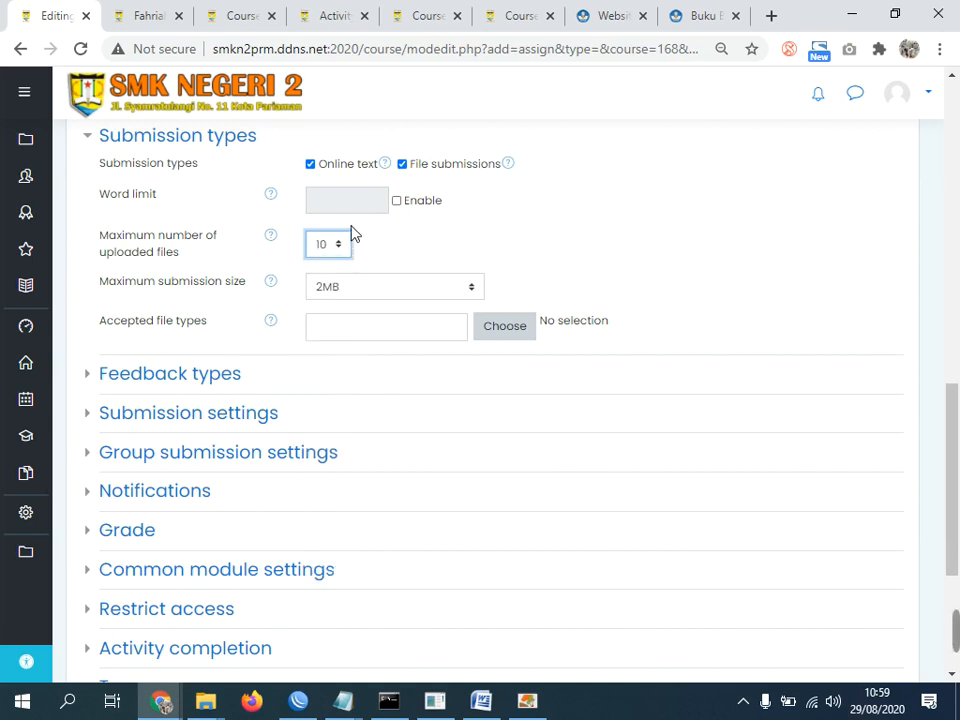
{"action": "scroll", "coordinate": [952, 392], "scroll_direction": "up", "scroll_amount": 2}
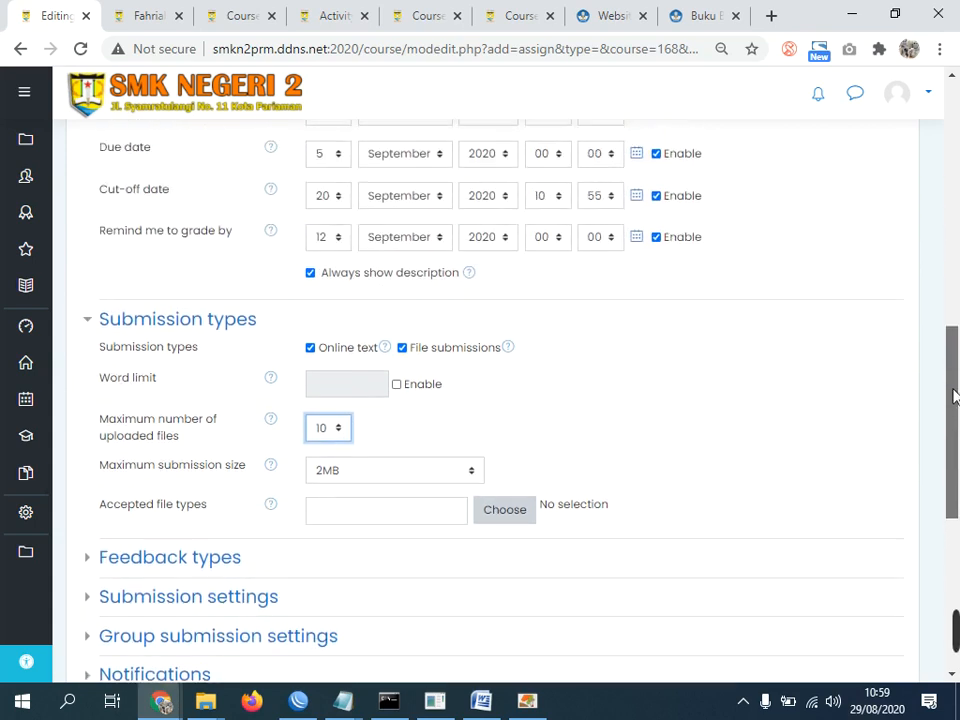
Limit uploaded files to 5 and insert "(maksimal 5 perusahaan)" after "tempat tinggalmu" in the assignment description.
{"action": "left_click", "coordinate": [335, 453]}
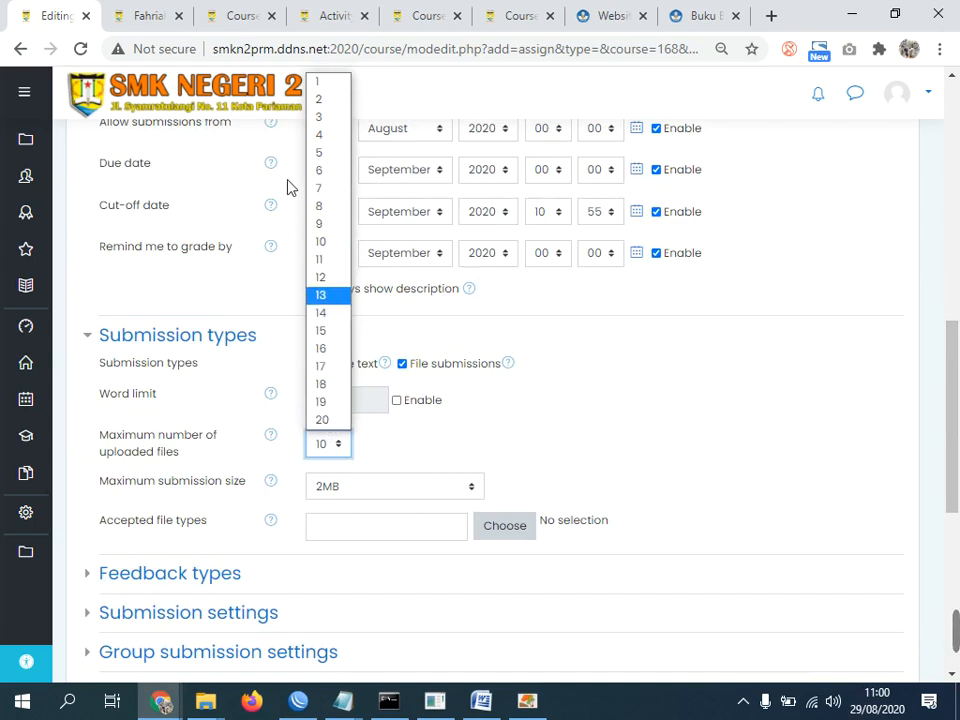
{"action": "left_click", "coordinate": [319, 153]}
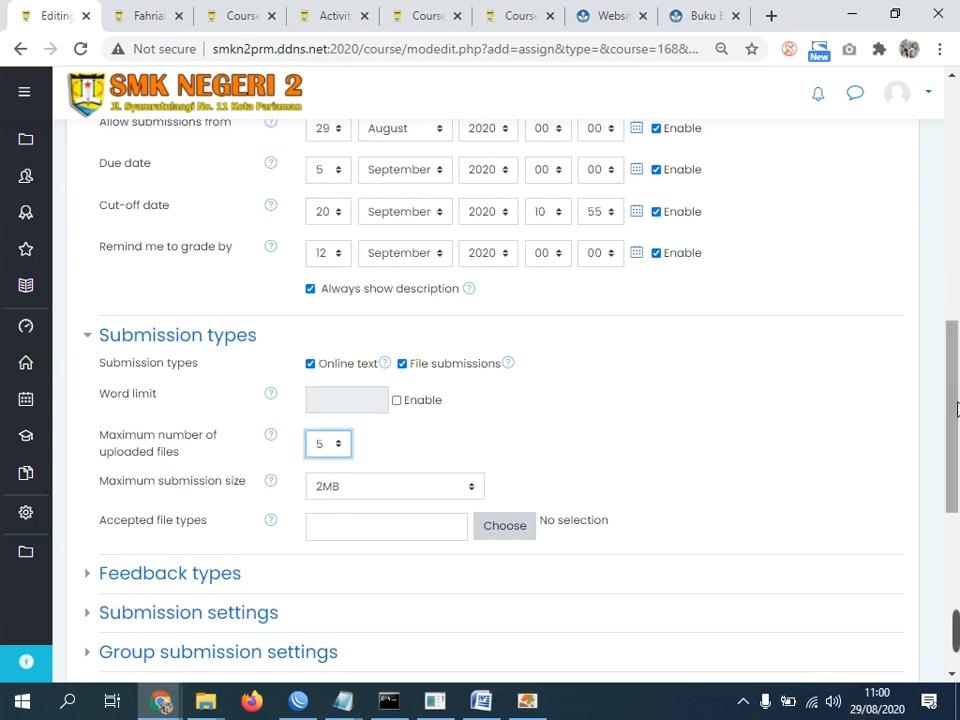
{"action": "scroll", "coordinate": [692, 381], "scroll_direction": "up", "scroll_amount": 10}
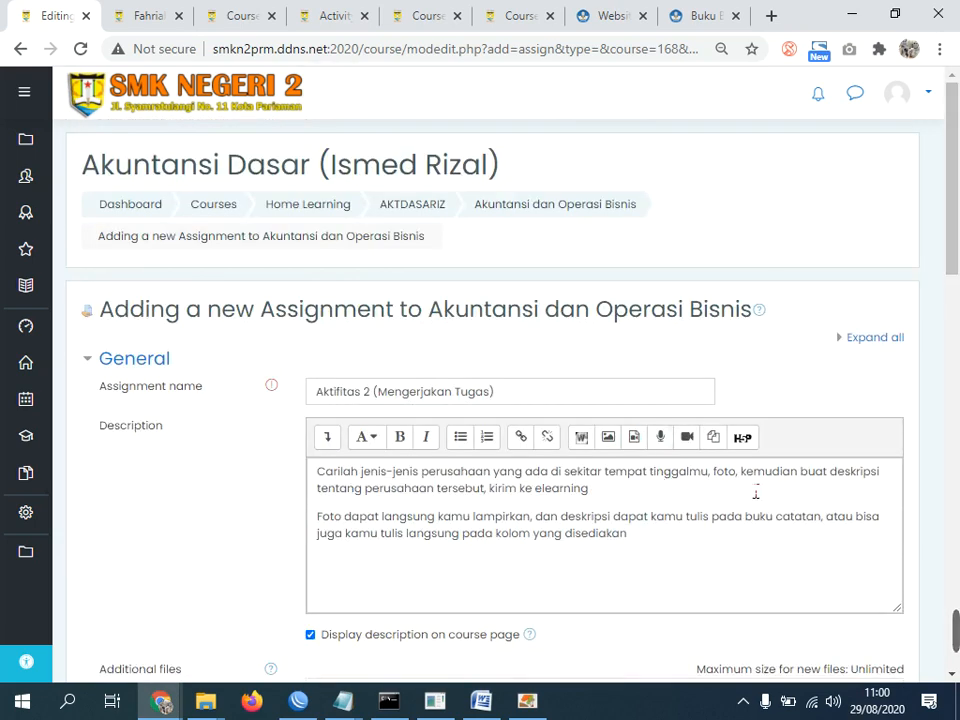
{"action": "left_click", "coordinate": [709, 474]}
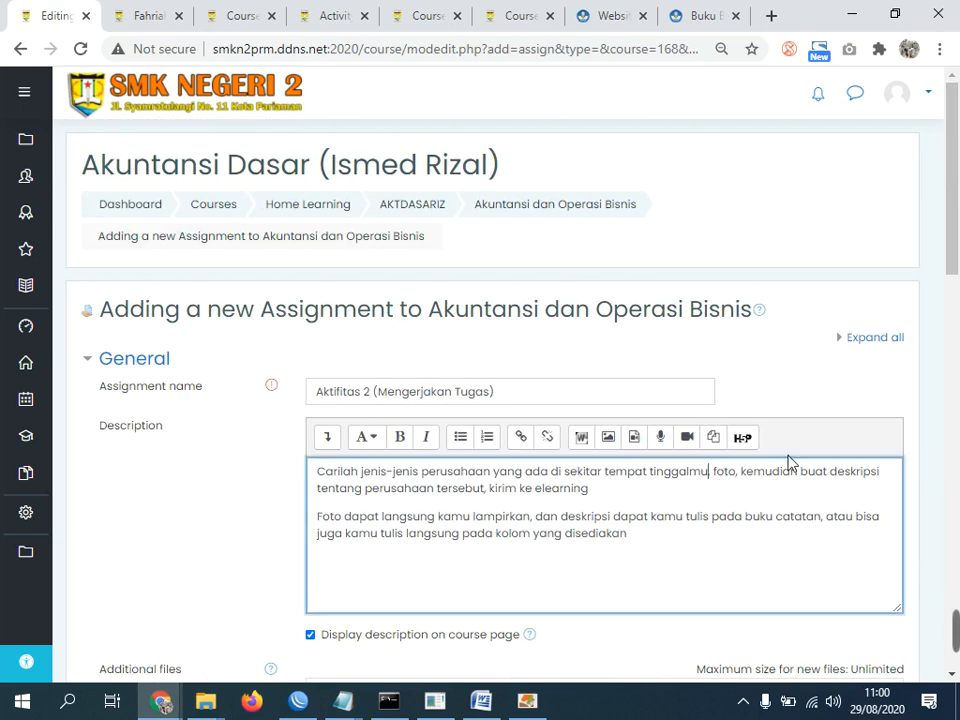
{"action": "type", "text": "("}
{"action": "type", "text": "maksimal 5"}
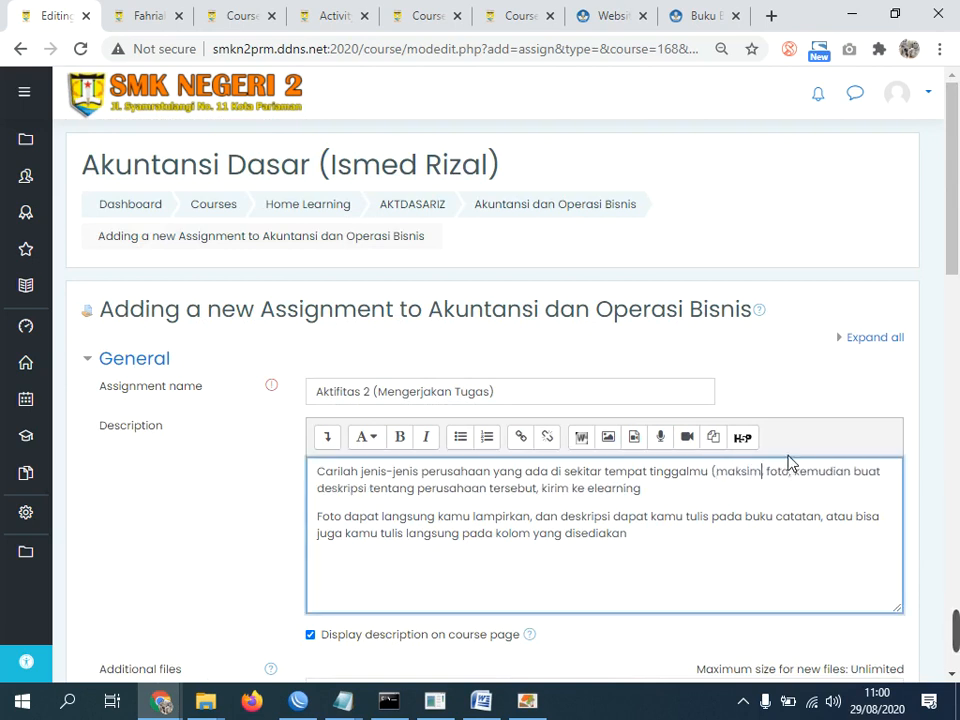
{"action": "type", "text": " perusahaan)"}
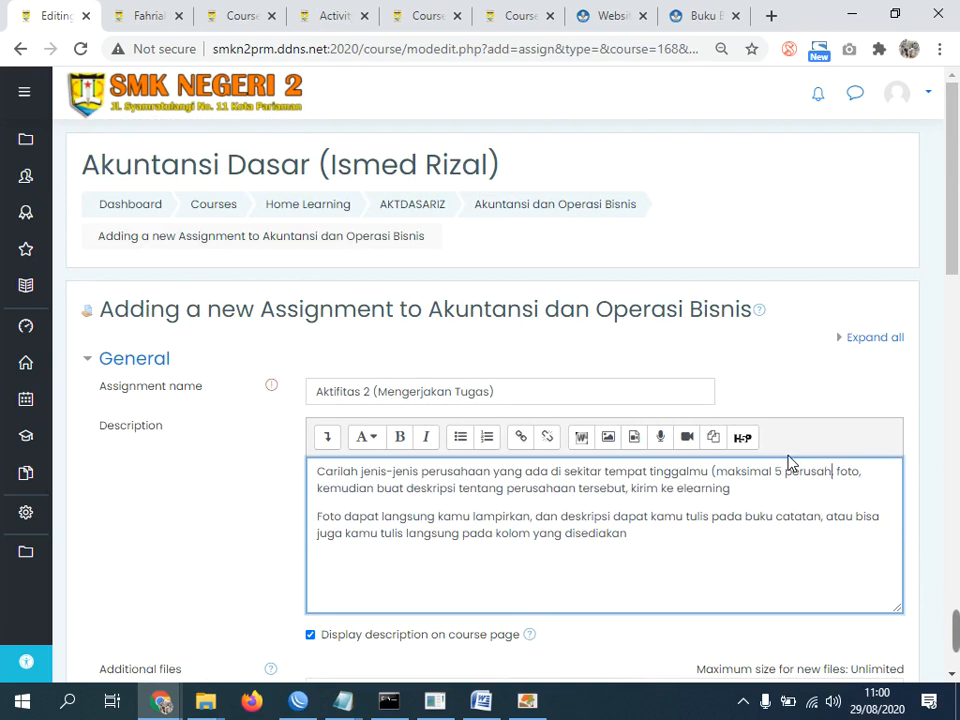
{"action": "type", "text": ","}
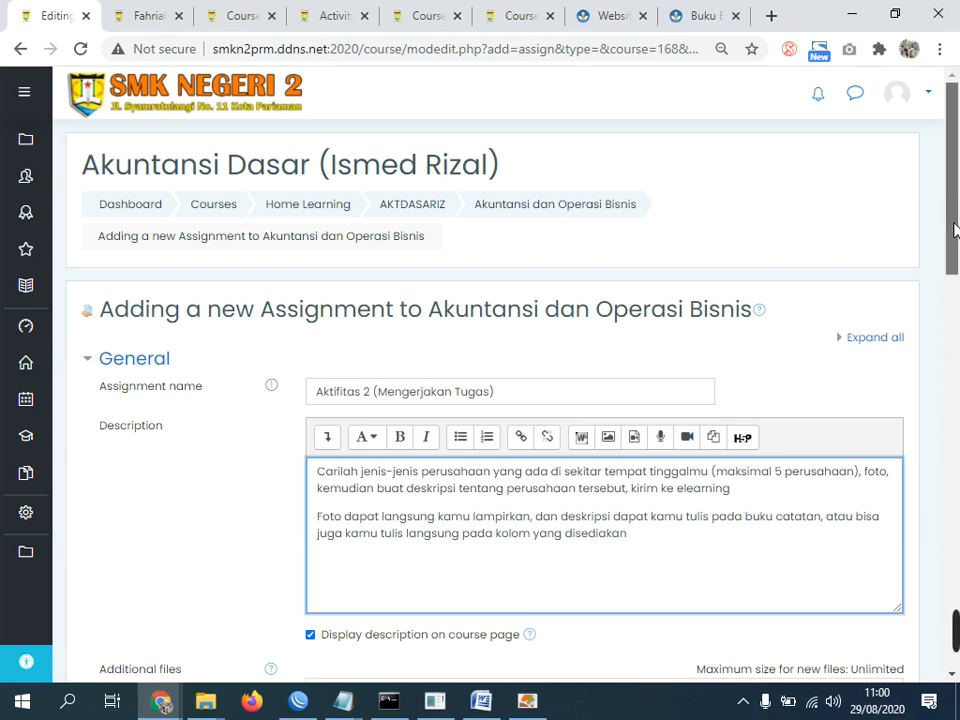
Set the assignment's completion tracking to "Show activity as complete when conditions are met".
{"action": "scroll", "coordinate": [956, 460], "scroll_direction": "down", "scroll_amount": 8}
{"action": "left_click_drag", "start_coordinate": [956, 482], "coordinate": [956, 555]}
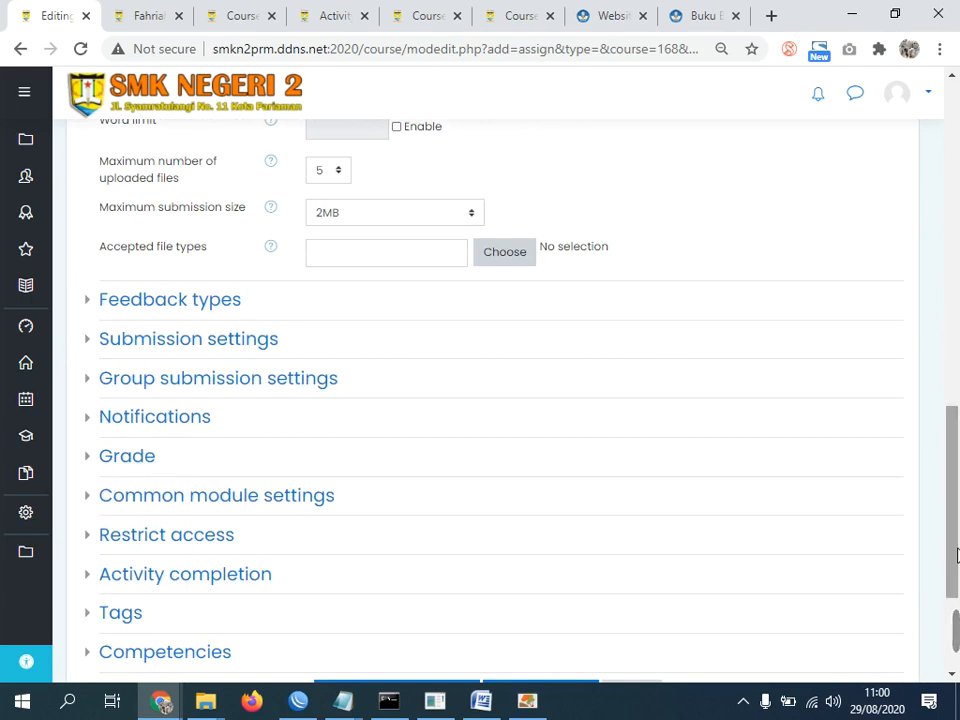
{"action": "left_click", "coordinate": [185, 576]}
{"action": "scroll", "coordinate": [690, 542], "scroll_direction": "down", "scroll_amount": 3}
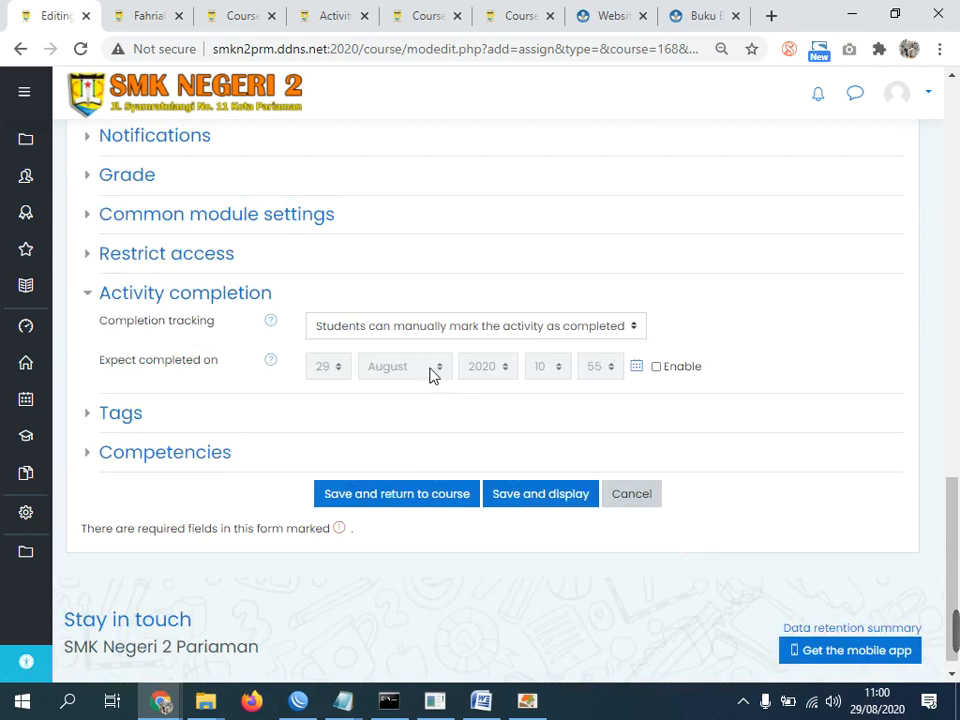
{"action": "left_click", "coordinate": [383, 328]}
{"action": "left_click", "coordinate": [368, 385]}
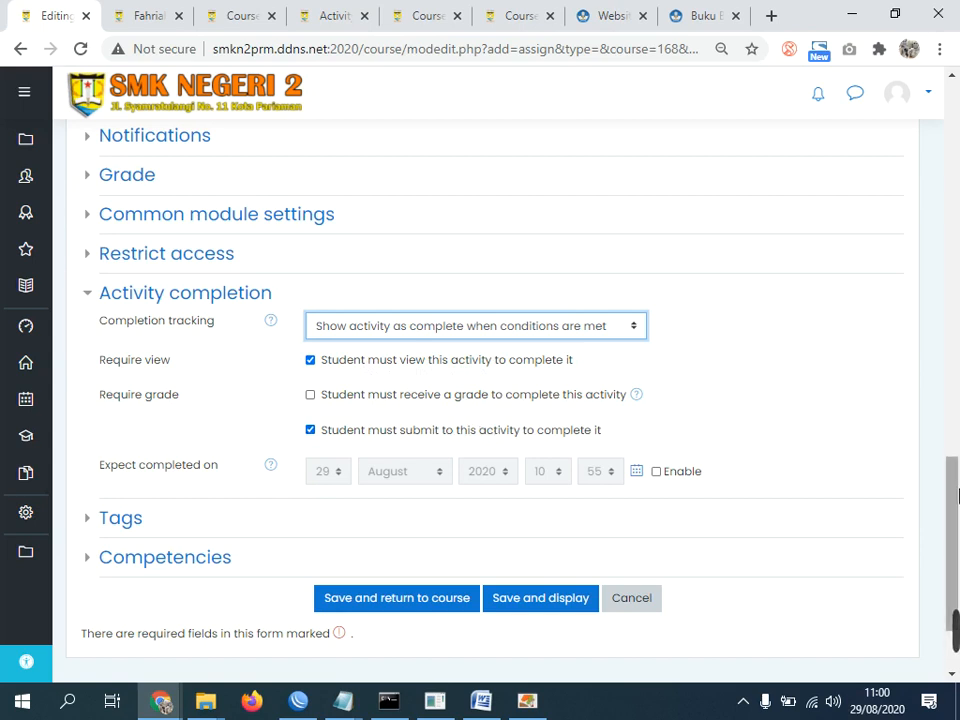
Compare the Scale and Point grade types in the assignment's grade settings, and leave the type set to Scale.
{"action": "left_click_drag", "start_coordinate": [953, 498], "coordinate": [953, 400]}
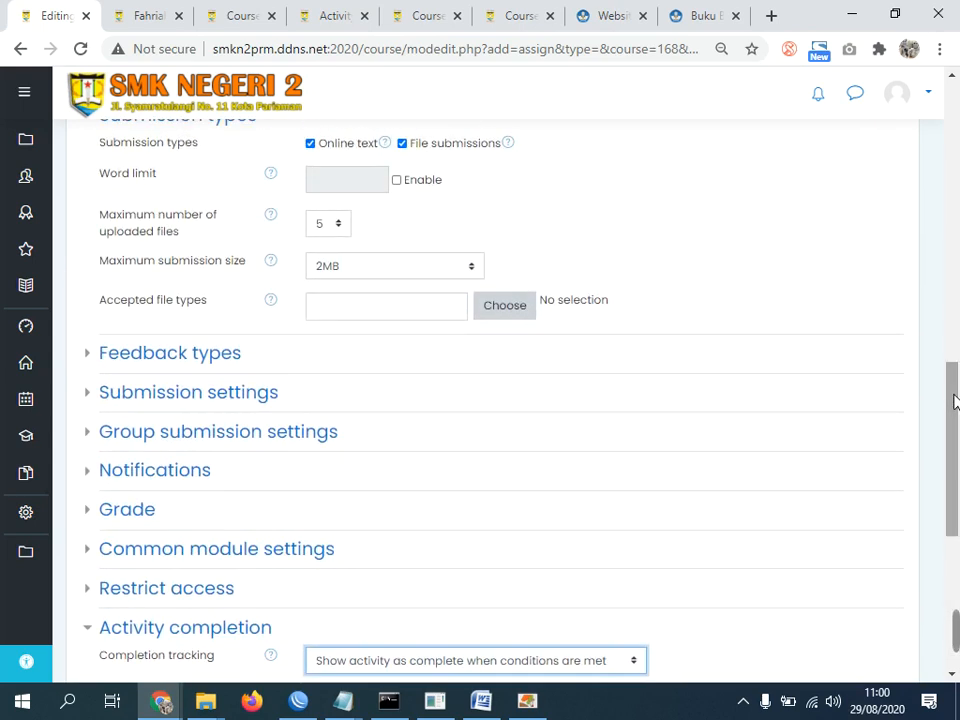
{"action": "left_click", "coordinate": [137, 512]}
{"action": "scroll", "coordinate": [470, 470], "scroll_direction": "down", "scroll_amount": 2}
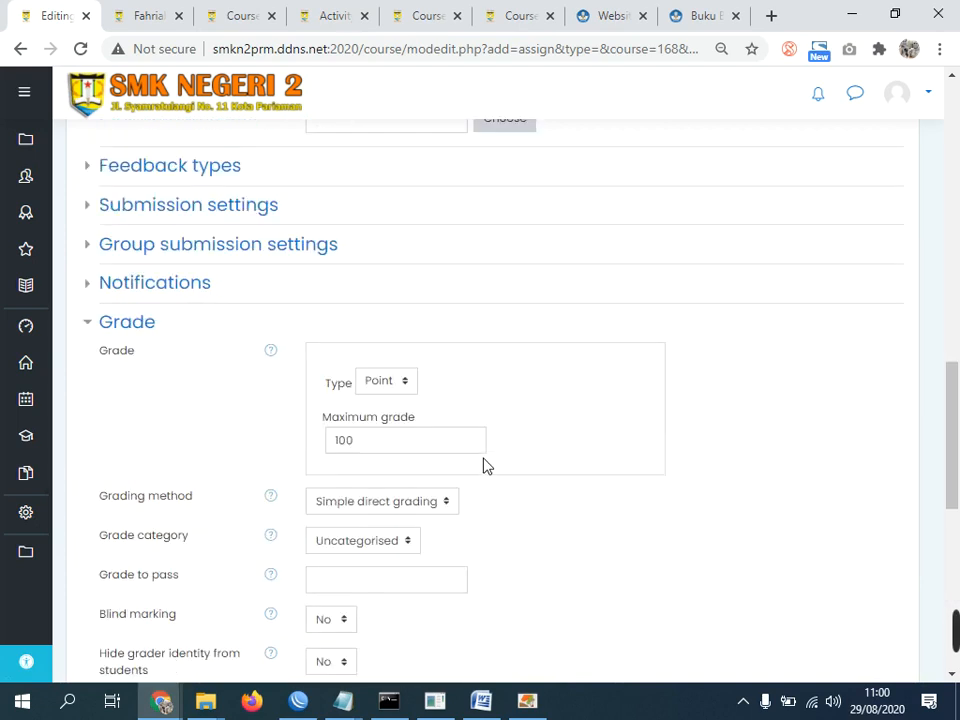
{"action": "left_click", "coordinate": [388, 386]}
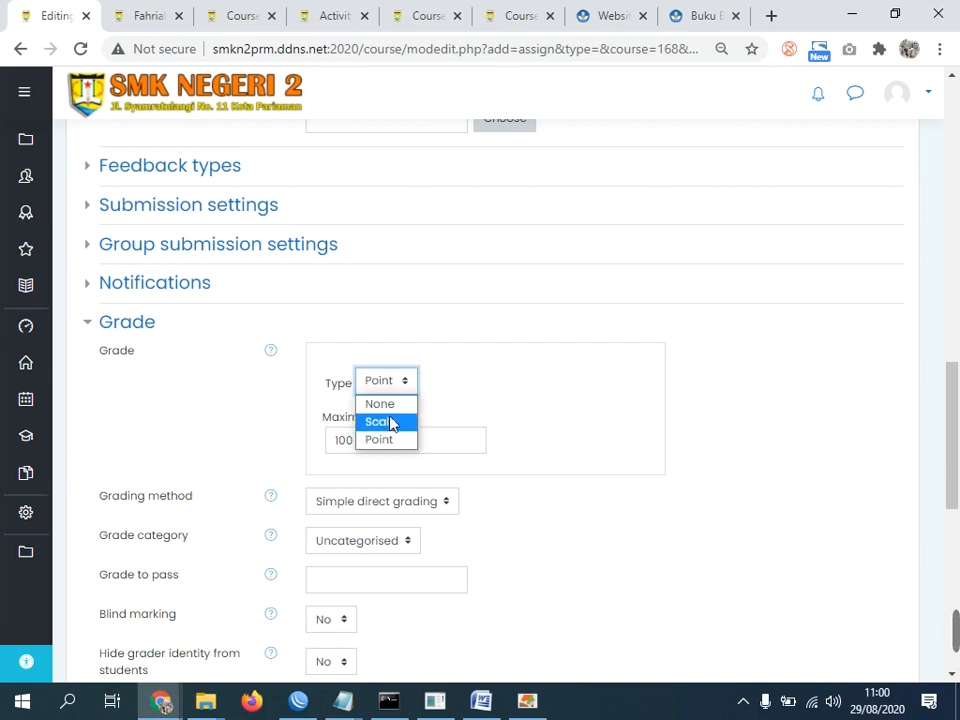
{"action": "left_click", "coordinate": [390, 422]}
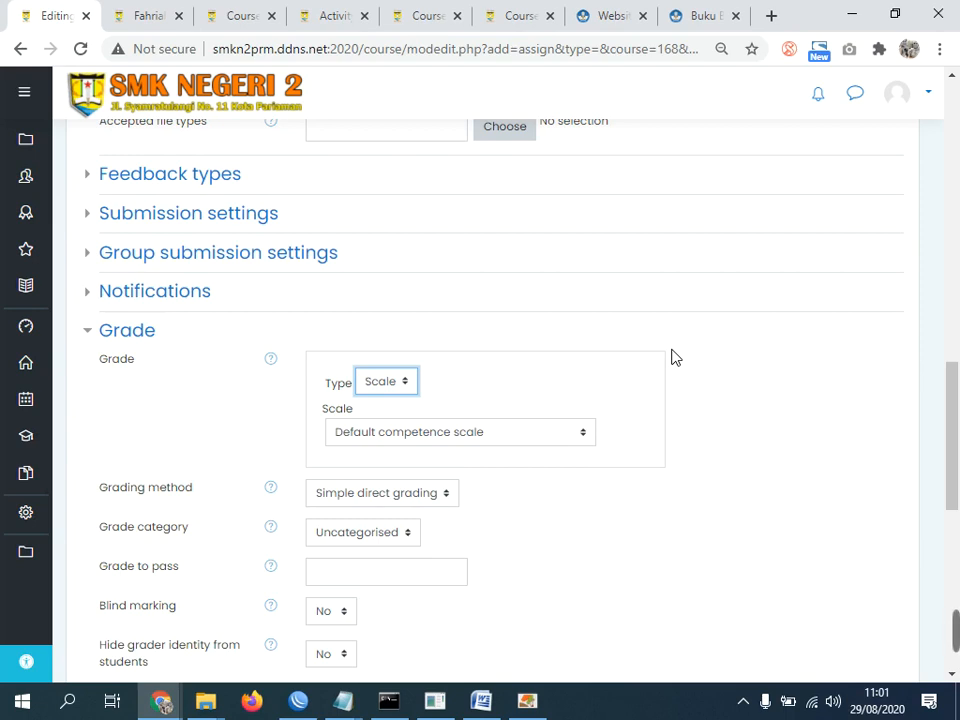
{"action": "left_click", "coordinate": [386, 381]}
{"action": "left_click", "coordinate": [384, 440]}
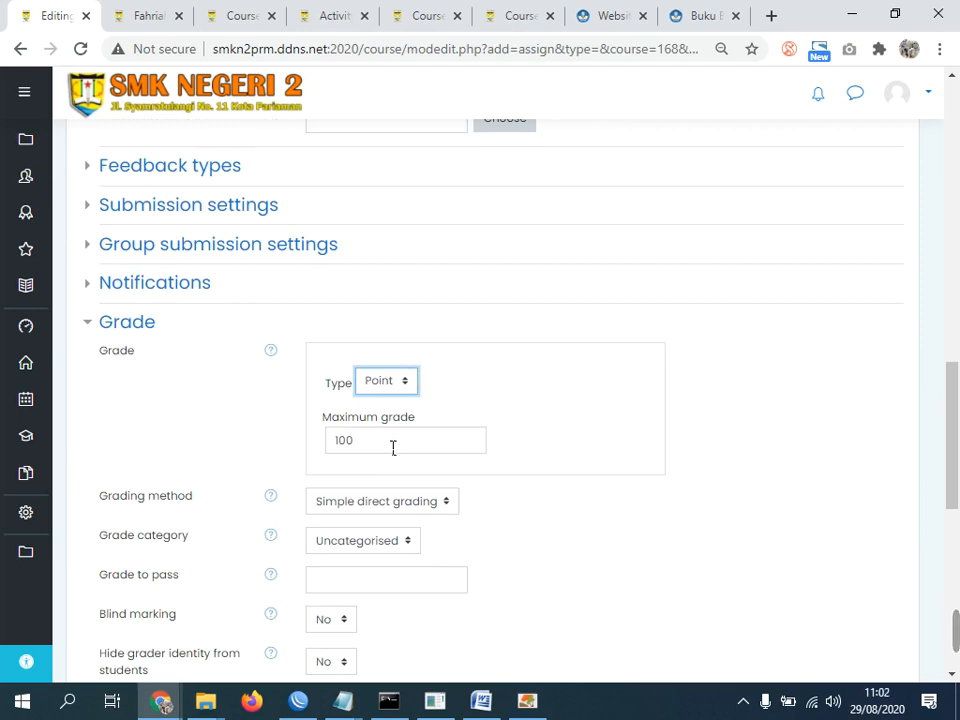
{"action": "left_click", "coordinate": [392, 384]}
{"action": "left_click", "coordinate": [380, 421]}
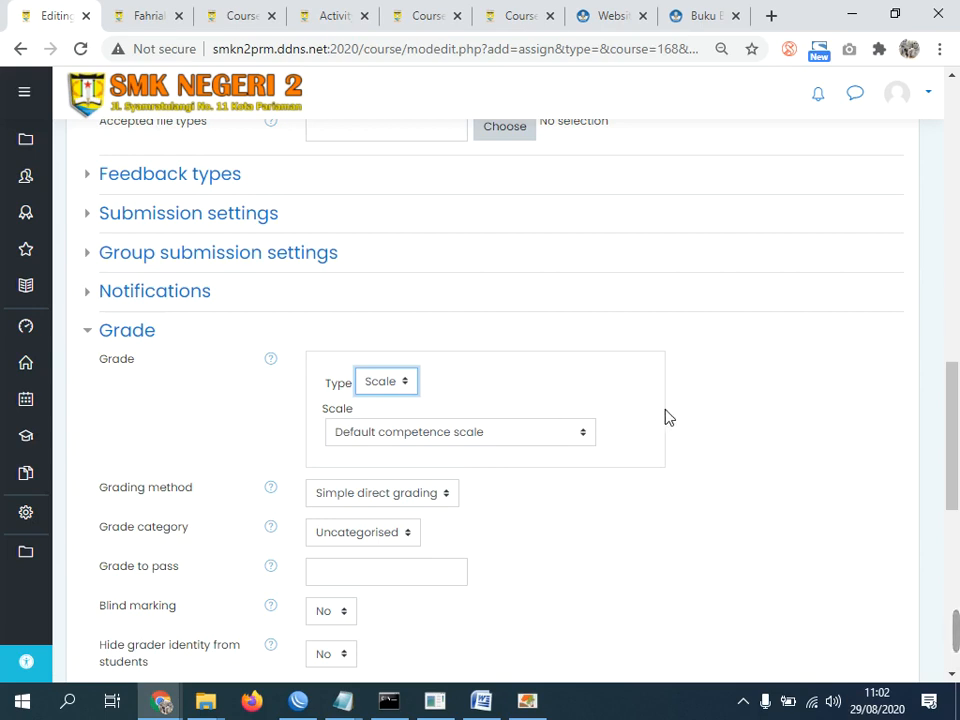
Save the assignment and return to the course page.
{"action": "left_click_drag", "start_coordinate": [952, 393], "coordinate": [956, 426]}
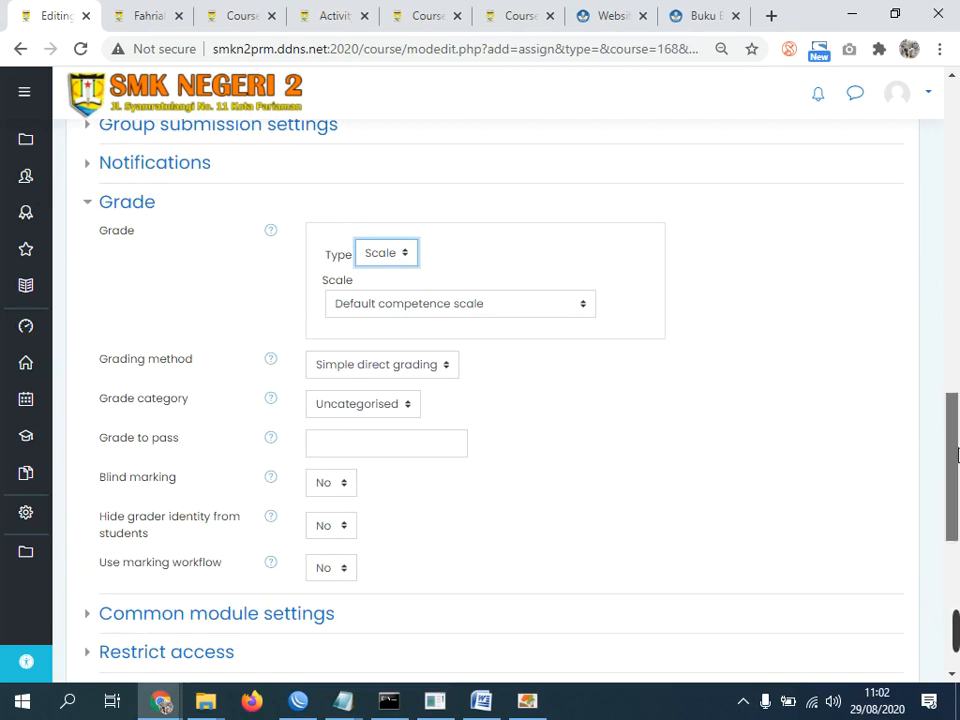
{"action": "left_click_drag", "start_coordinate": [953, 456], "coordinate": [947, 178]}
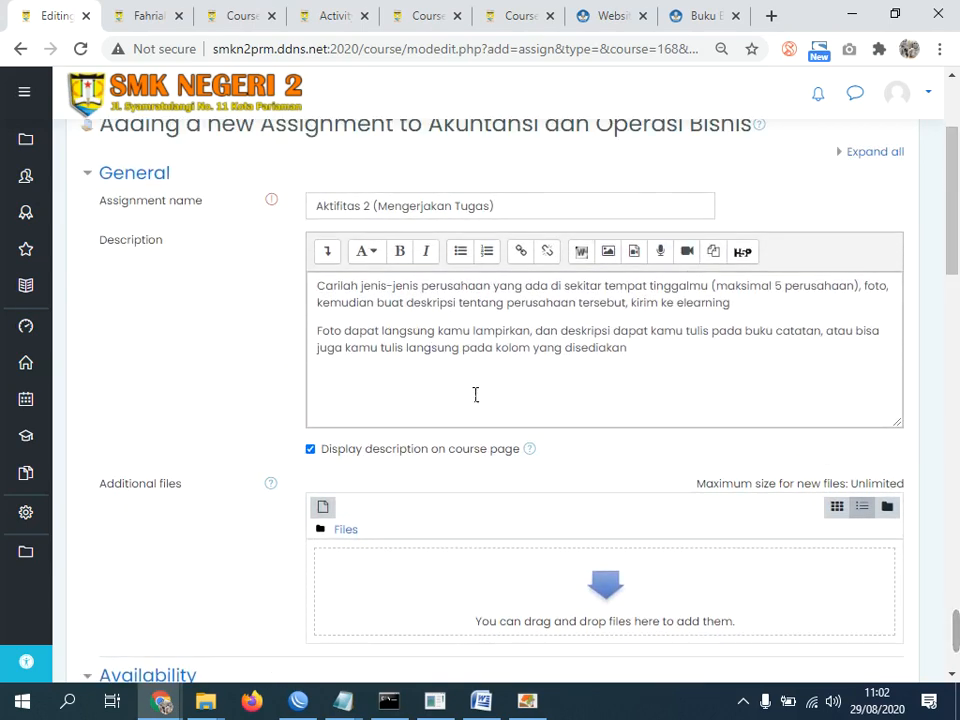
{"action": "left_click_drag", "start_coordinate": [953, 228], "coordinate": [955, 318]}
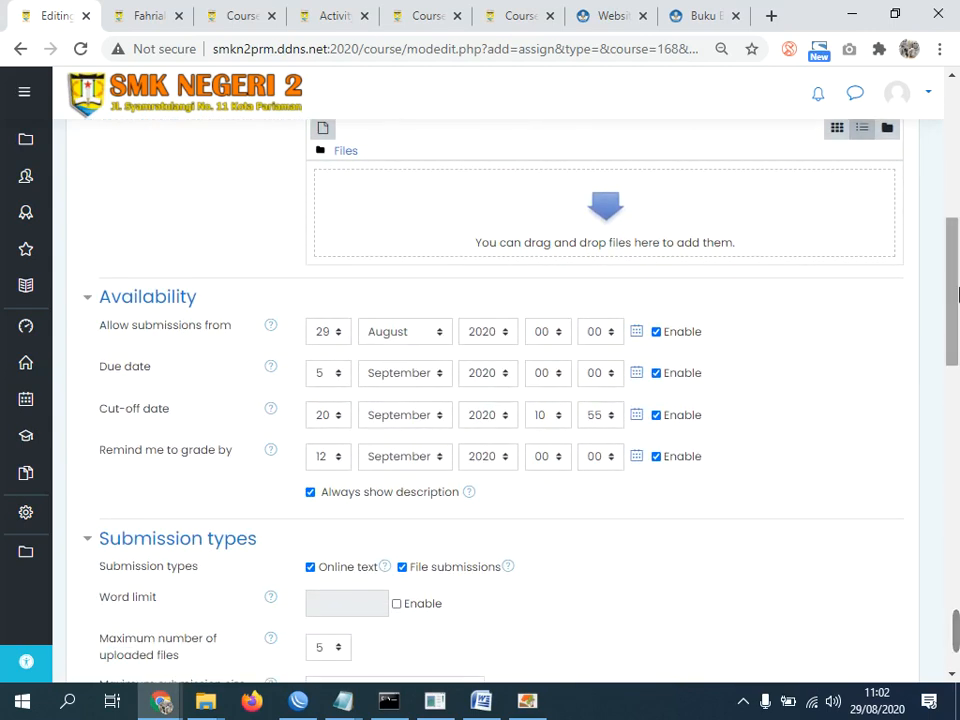
{"action": "left_click_drag", "start_coordinate": [953, 292], "coordinate": [957, 546]}
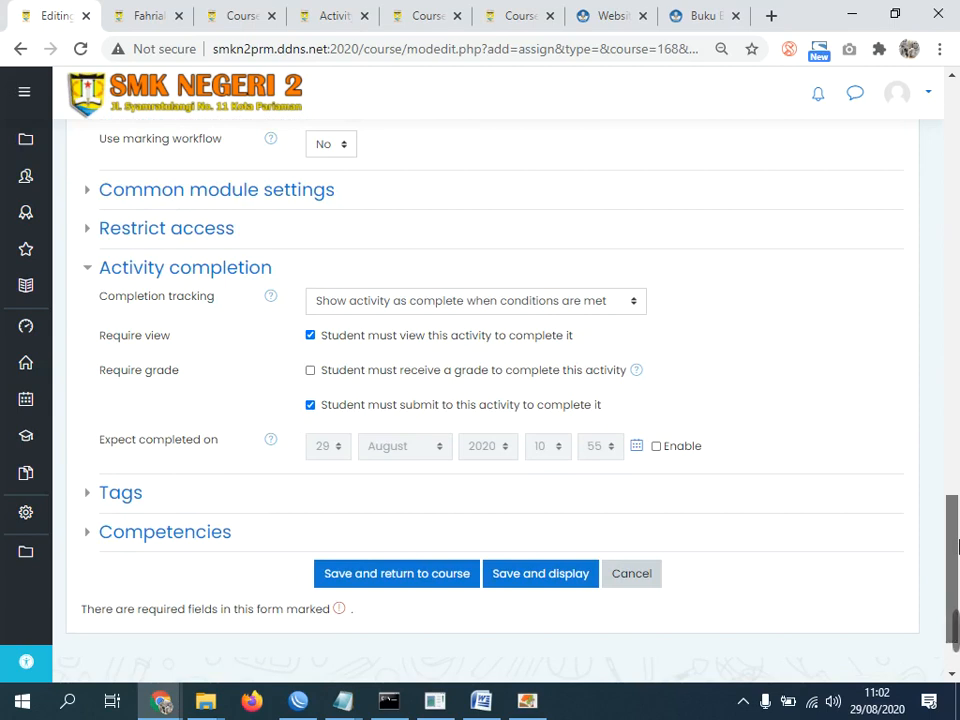
{"action": "left_click_drag", "start_coordinate": [957, 546], "coordinate": [957, 232]}
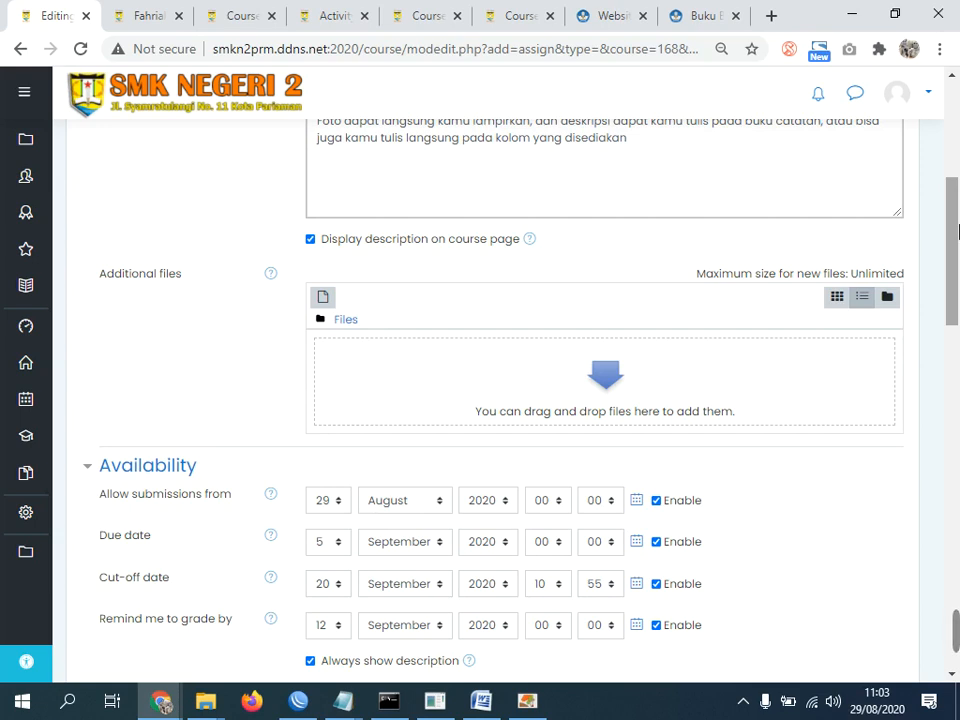
{"action": "left_click_drag", "start_coordinate": [957, 185], "coordinate": [957, 485]}
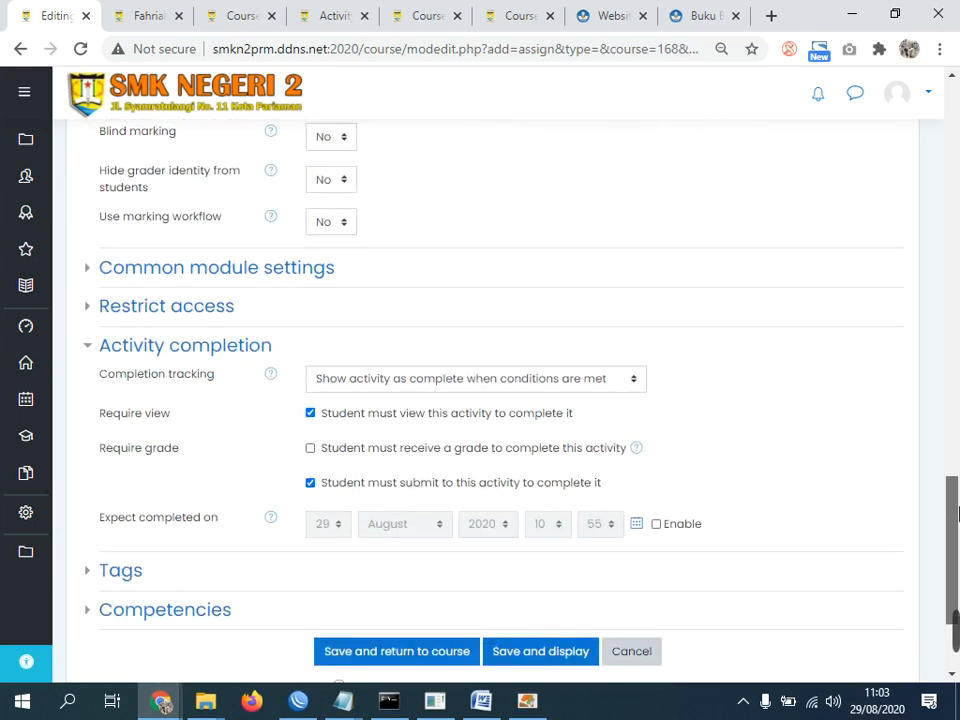
{"action": "left_click", "coordinate": [375, 659]}
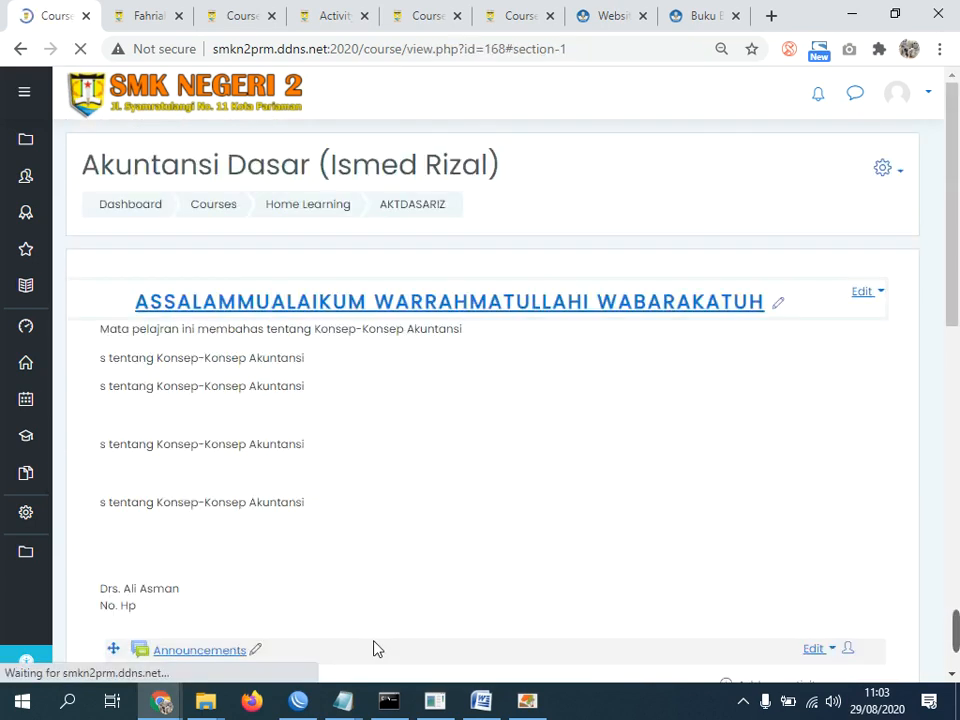
{"action": "mouse_move", "coordinate": [668, 645]}
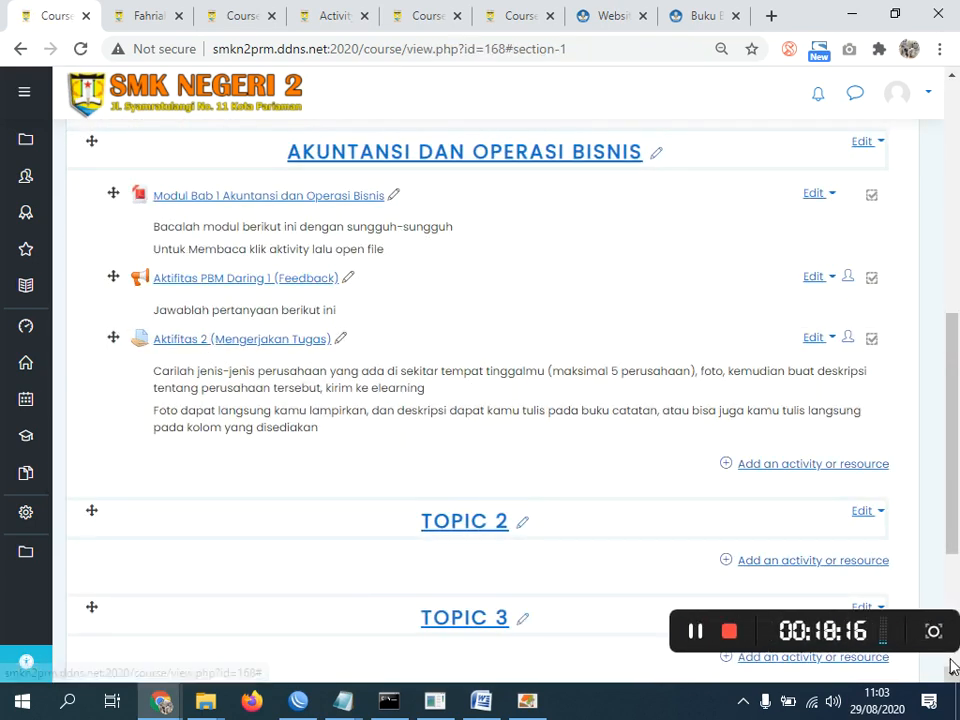
{"action": "left_click", "coordinate": [537, 631]}
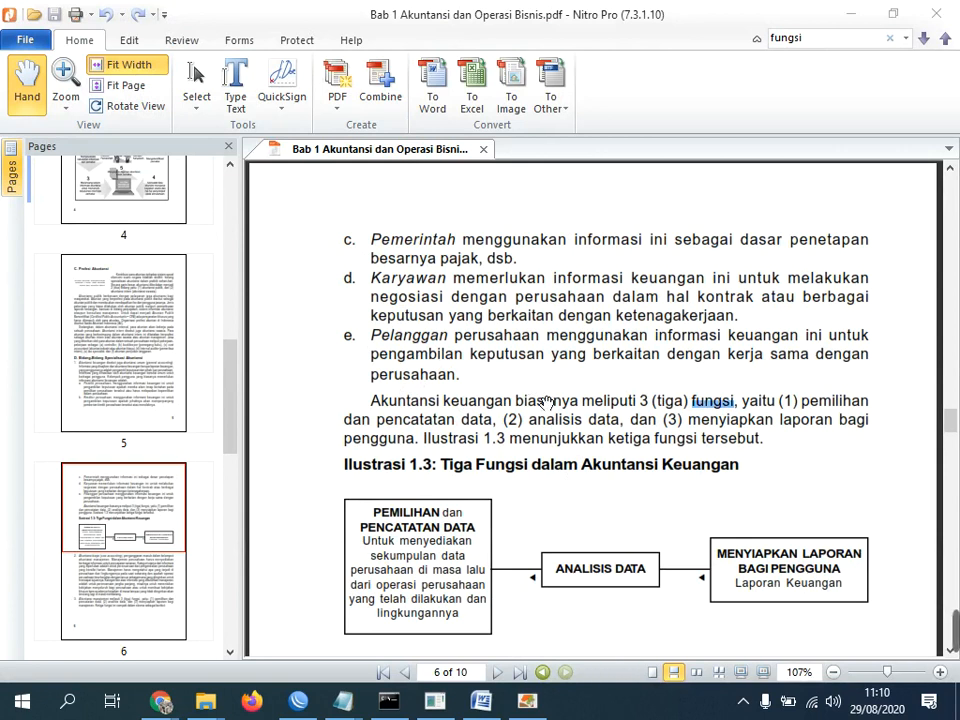
{"action": "left_click", "coordinate": [449, 435]}
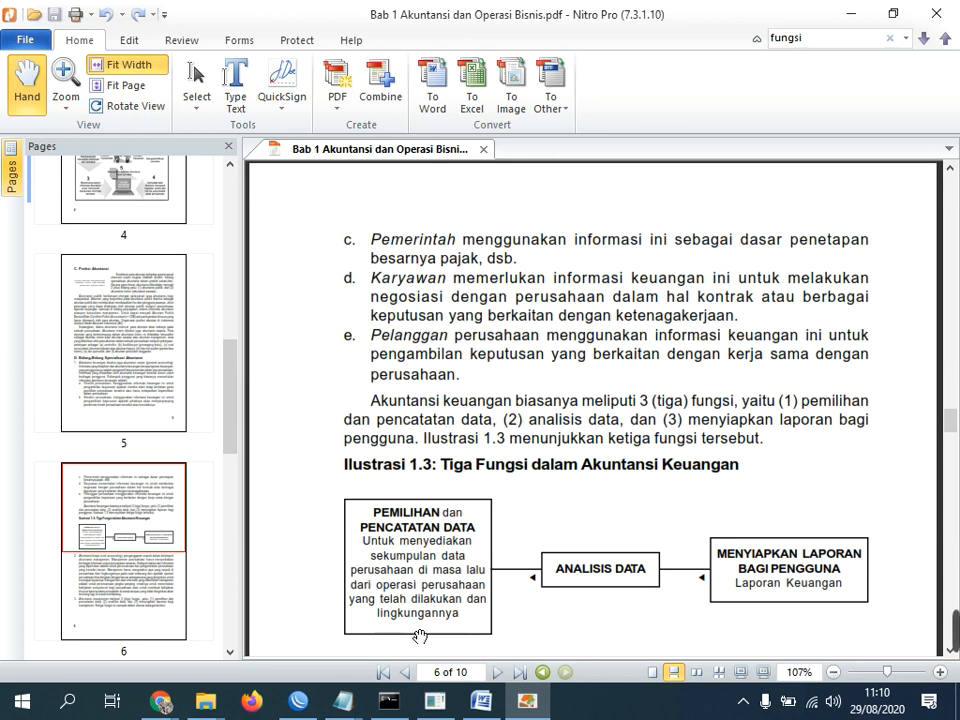
Switch back to the Moodle course in Chrome and add a Quiz activity to the "Akuntansi dan Operasi Bisnis" section.
{"action": "mouse_move", "coordinate": [161, 701]}
{"action": "left_click", "coordinate": [173, 666]}
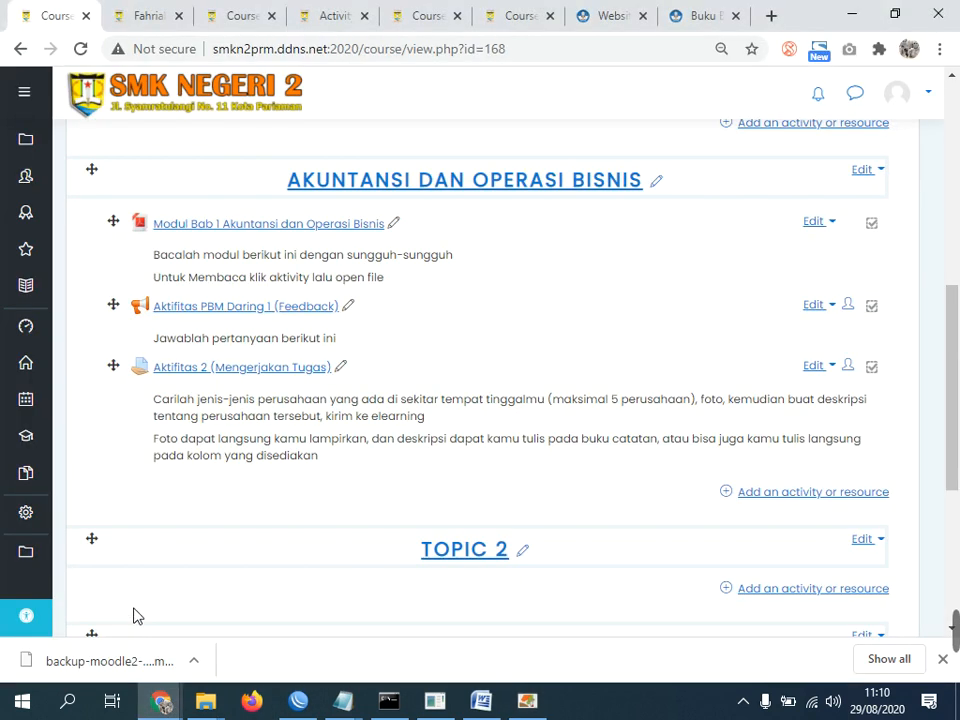
{"action": "left_click", "coordinate": [770, 492]}
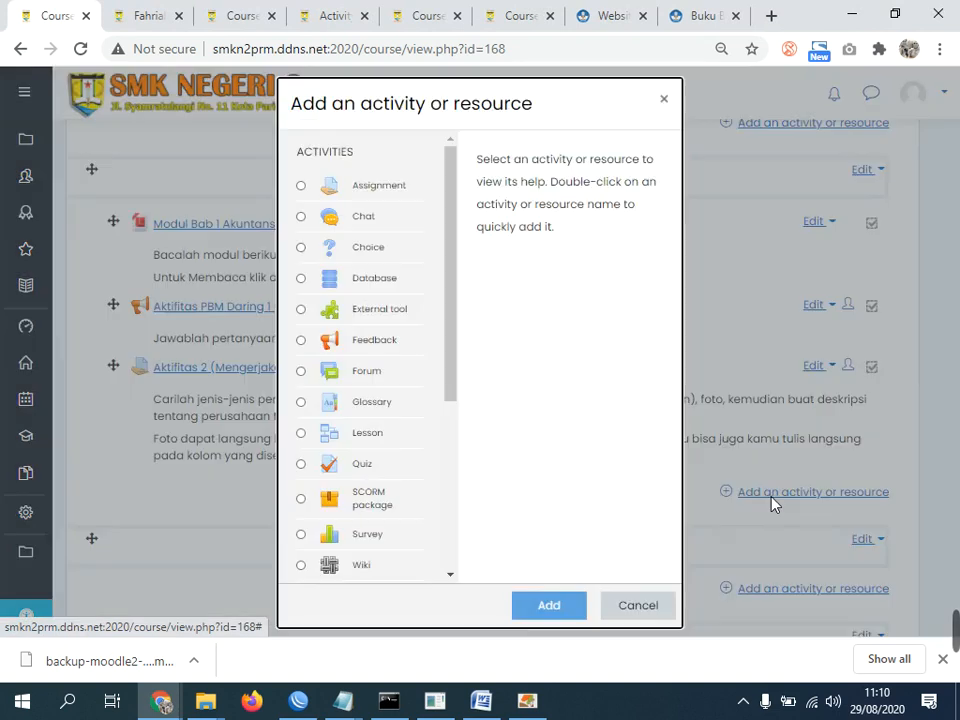
{"action": "left_click_drag", "start_coordinate": [449, 244], "coordinate": [455, 341]}
{"action": "left_click", "coordinate": [352, 285]}
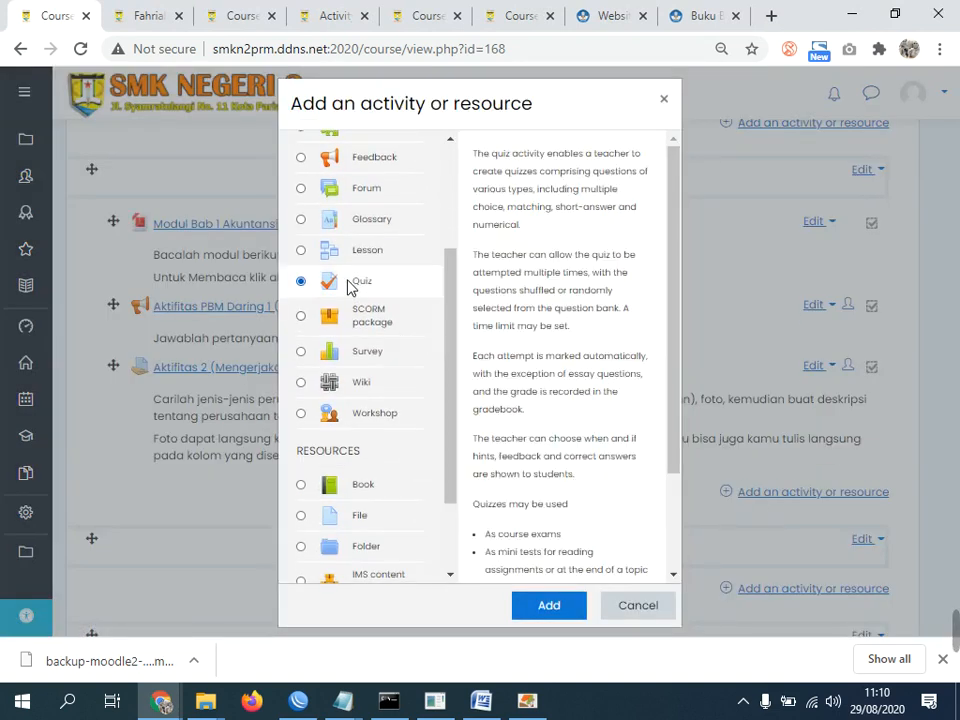
{"action": "left_click", "coordinate": [563, 606]}
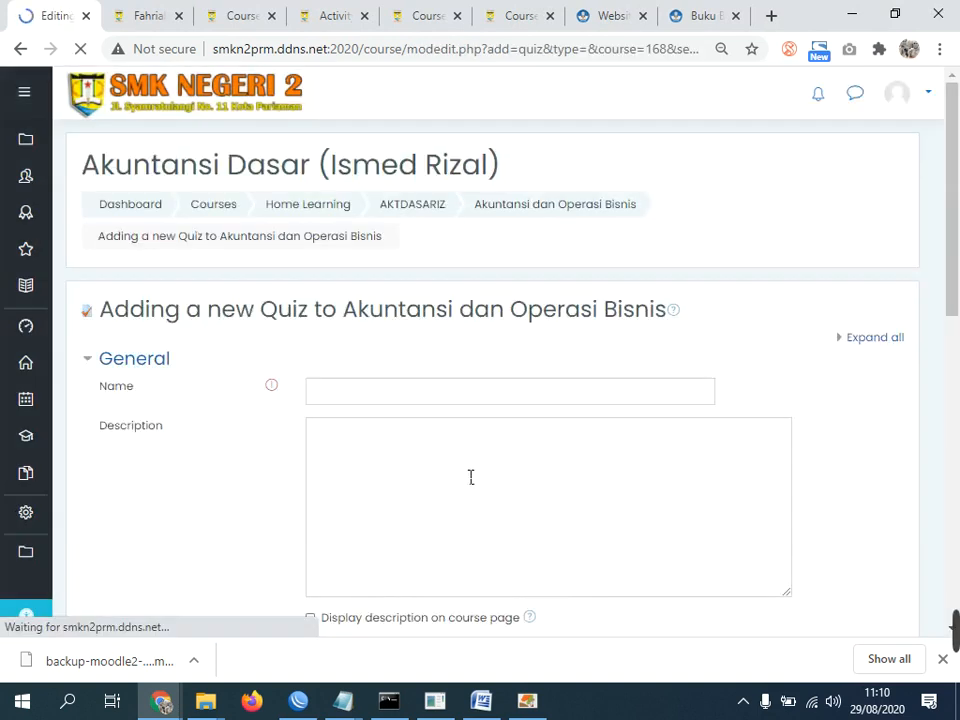
Name the quiz "Ulangan Harian 1 (Akuntasi dan Operasi Bisnis)" and start editing its description.
{"action": "left_click", "coordinate": [394, 392]}
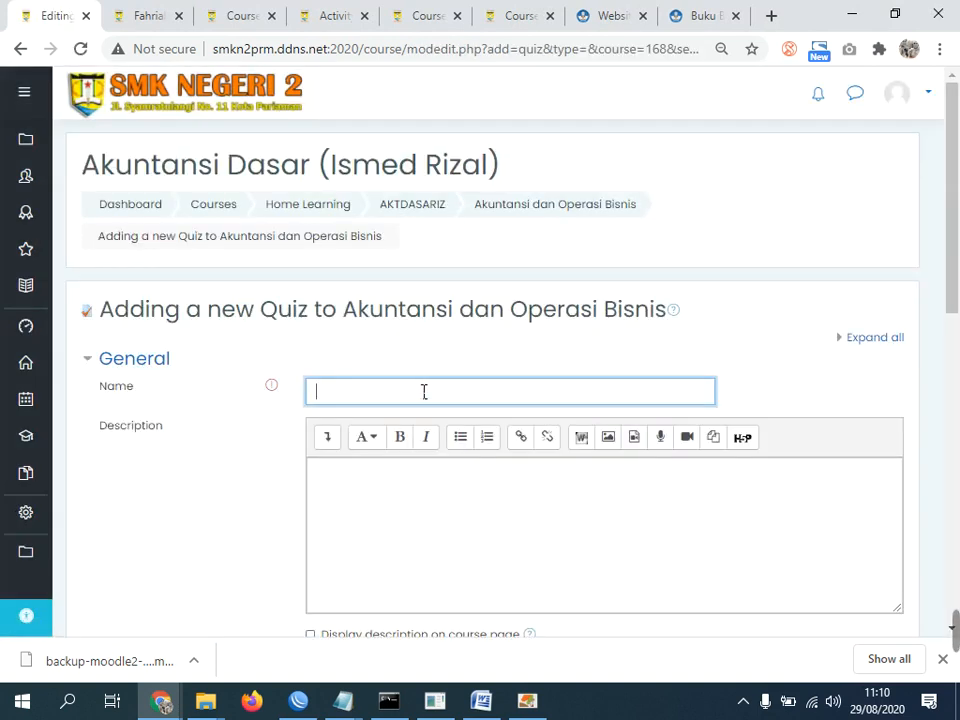
{"action": "type", "text": "Ulangan Har"}
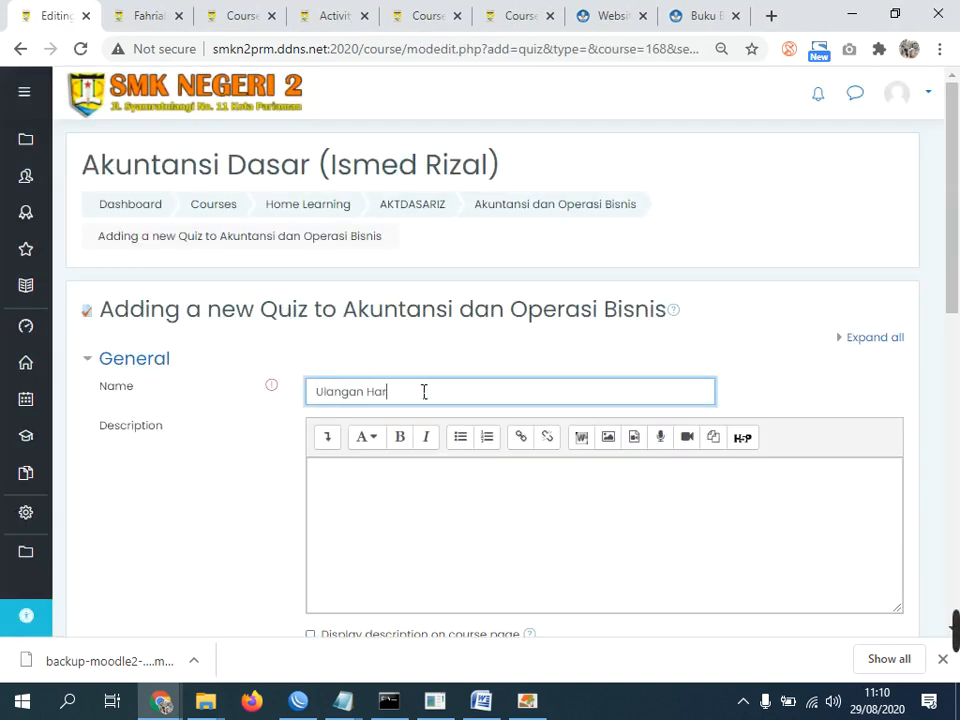
{"action": "type", "text": "ian 1 (Akuntasi dan O"}
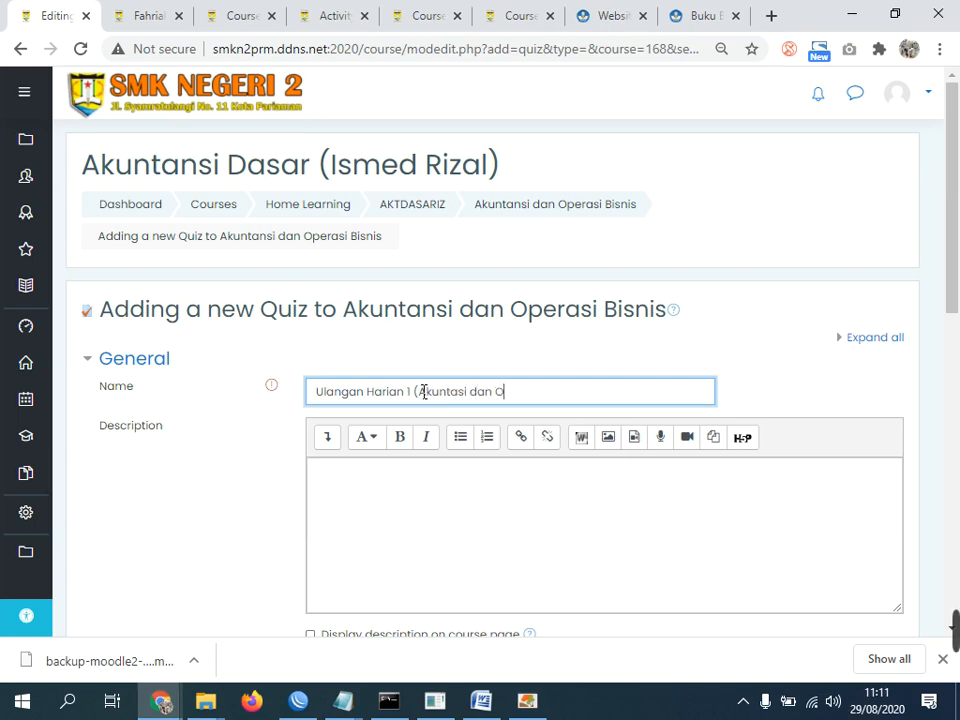
{"action": "type", "text": "perasi Bisnis)"}
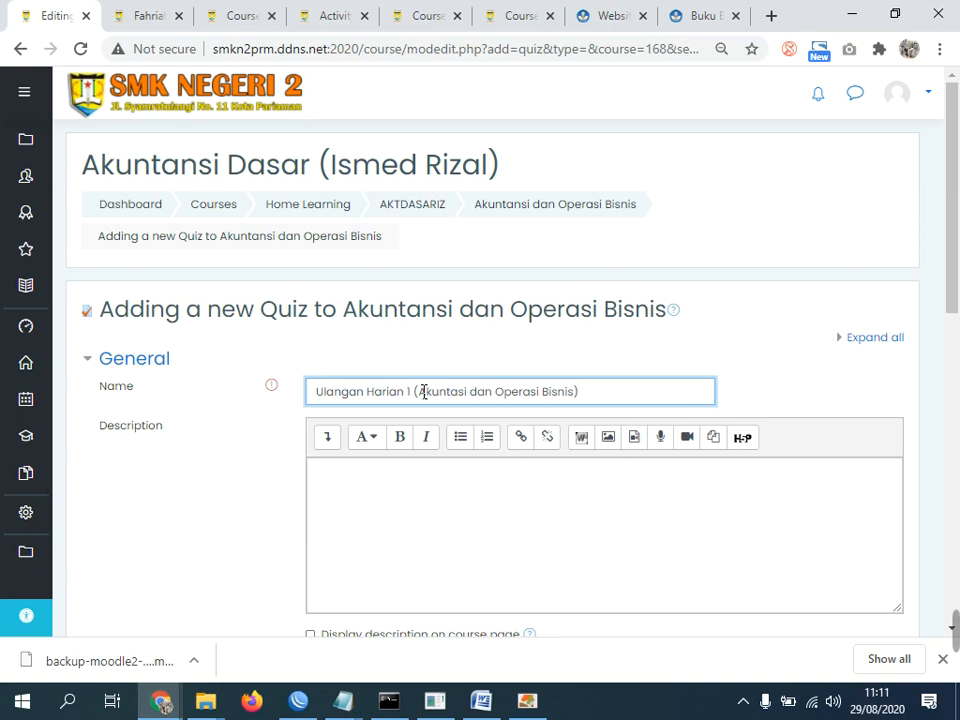
{"action": "left_click", "coordinate": [401, 506]}
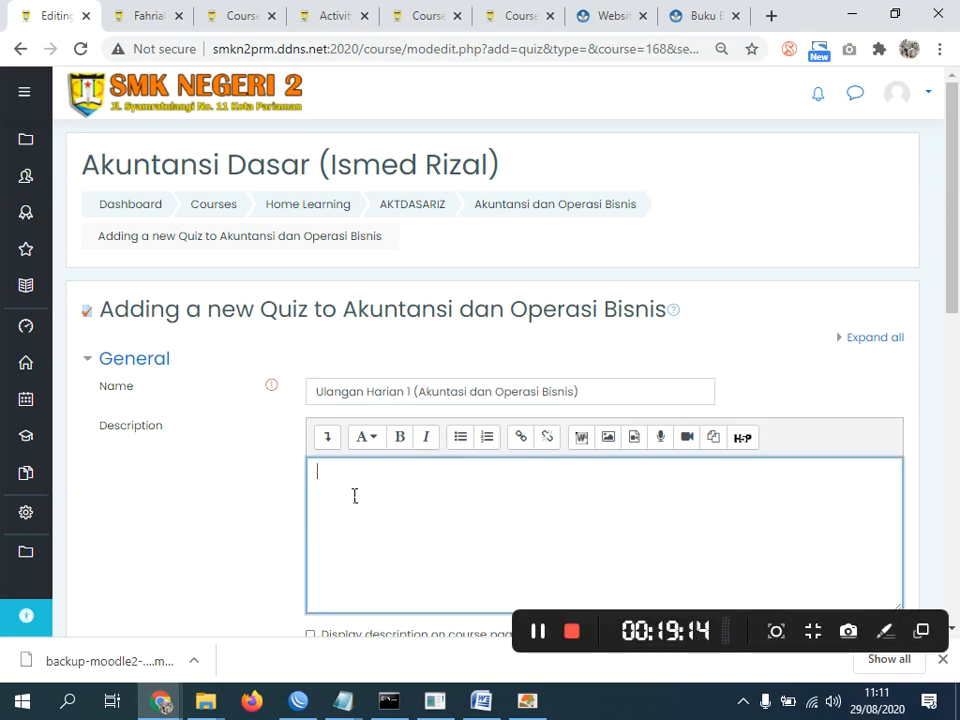
Enter "Jawablah pertanyaan berikut ini dengan benar" as the quiz description and enable displaying it on the course page.
{"action": "type", "text": "Jawab"}
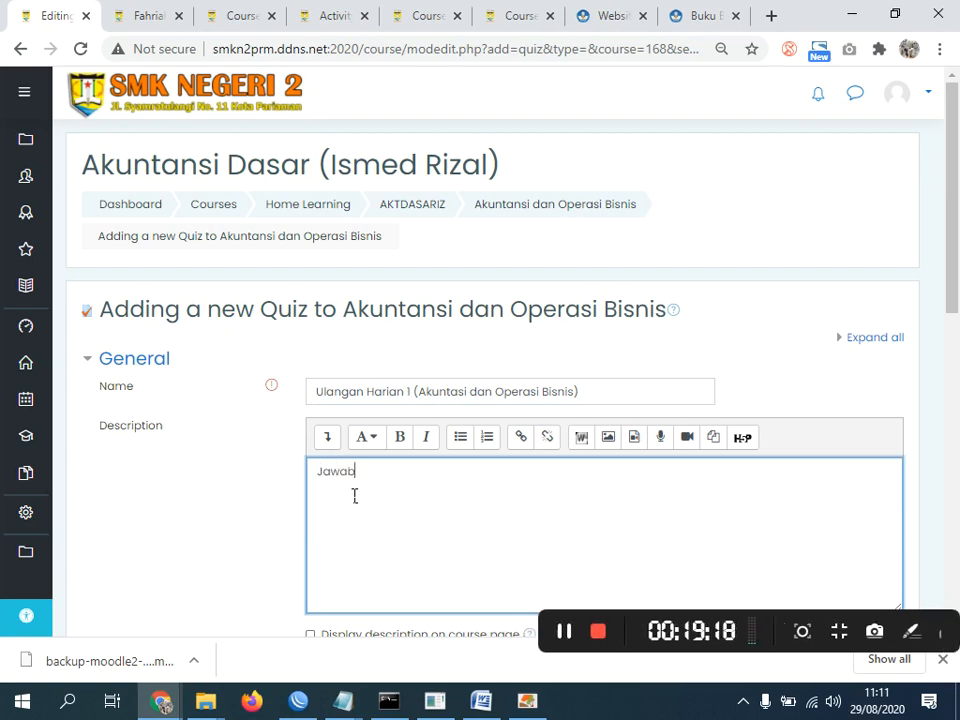
{"action": "type", "text": "lah pertanyaan "}
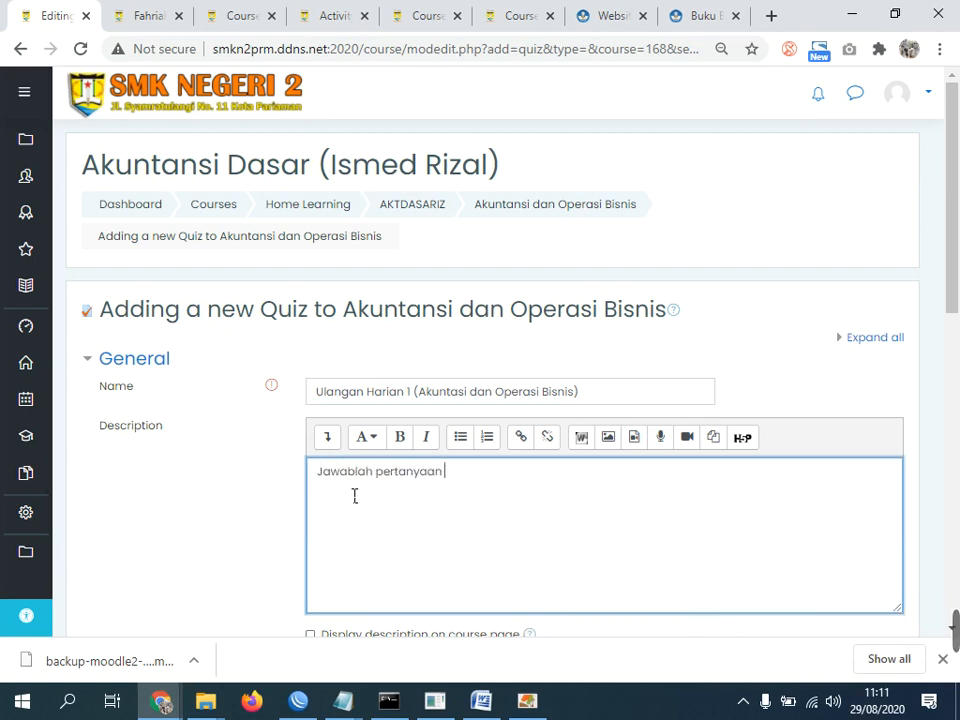
{"action": "type", "text": "berikut ini dengan bo"}
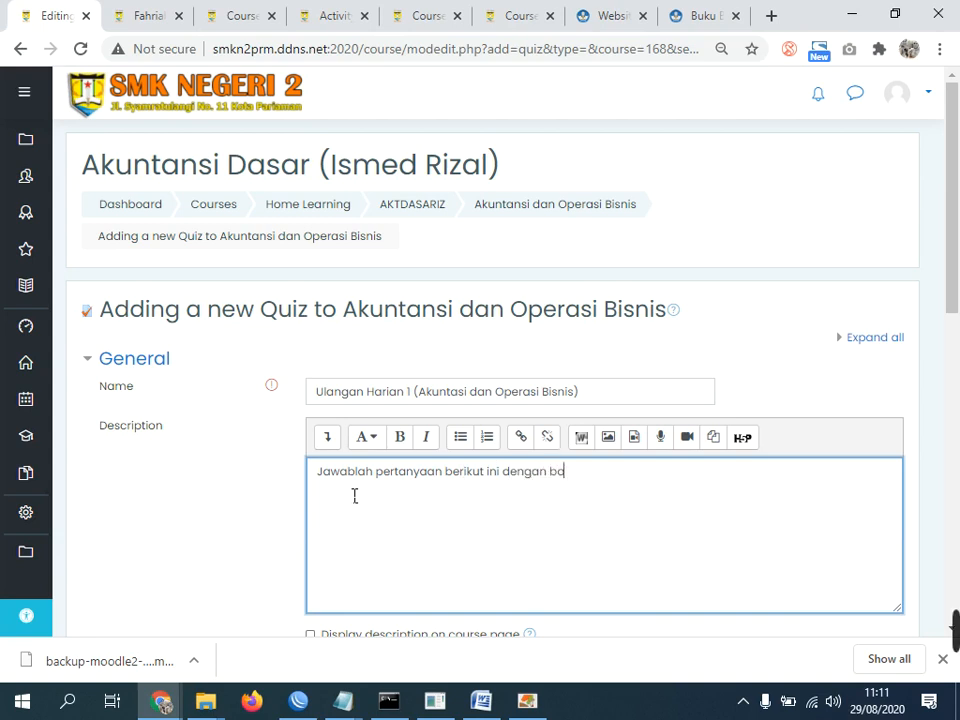
{"action": "key", "text": "BackSpace"}
{"action": "type", "text": "enar"}
{"action": "scroll", "coordinate": [268, 484], "scroll_direction": "down", "scroll_amount": 3}
{"action": "left_click", "coordinate": [311, 354]}
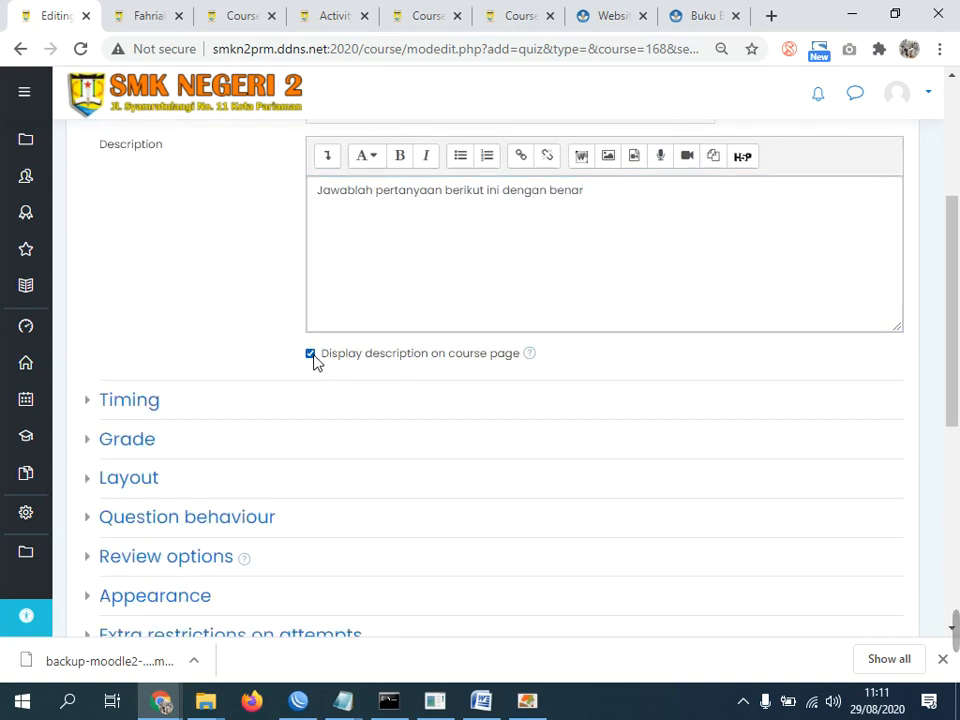
Examine the quiz's timing settings for opening, closing, time limit and expiry behaviour, along with the remaining settings sections.
{"action": "left_click", "coordinate": [134, 408]}
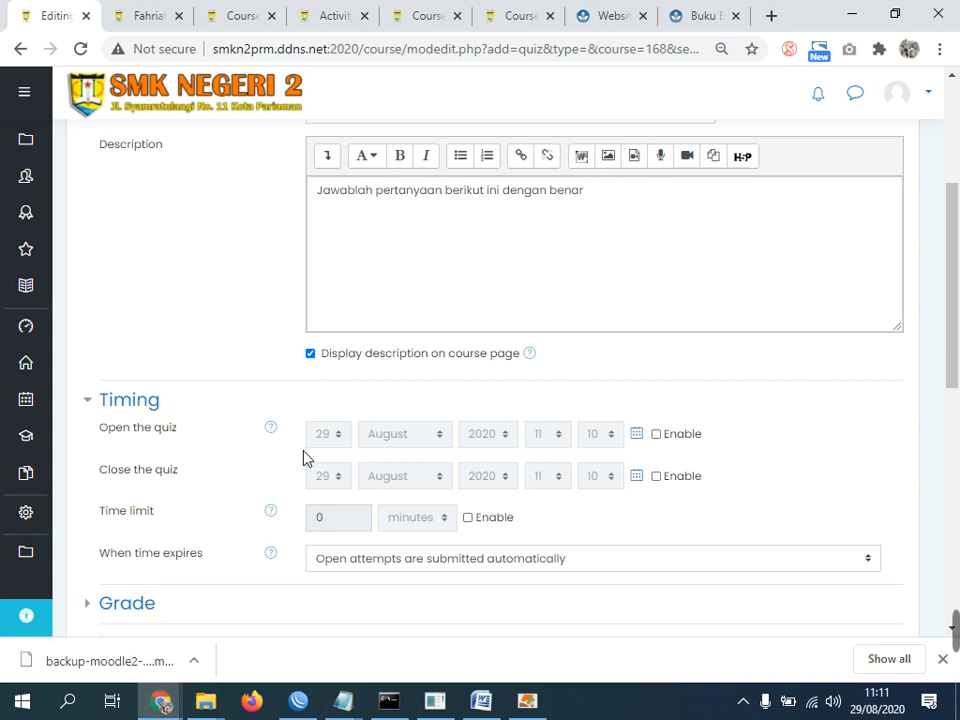
{"action": "scroll", "coordinate": [270, 486], "scroll_direction": "down", "scroll_amount": 2}
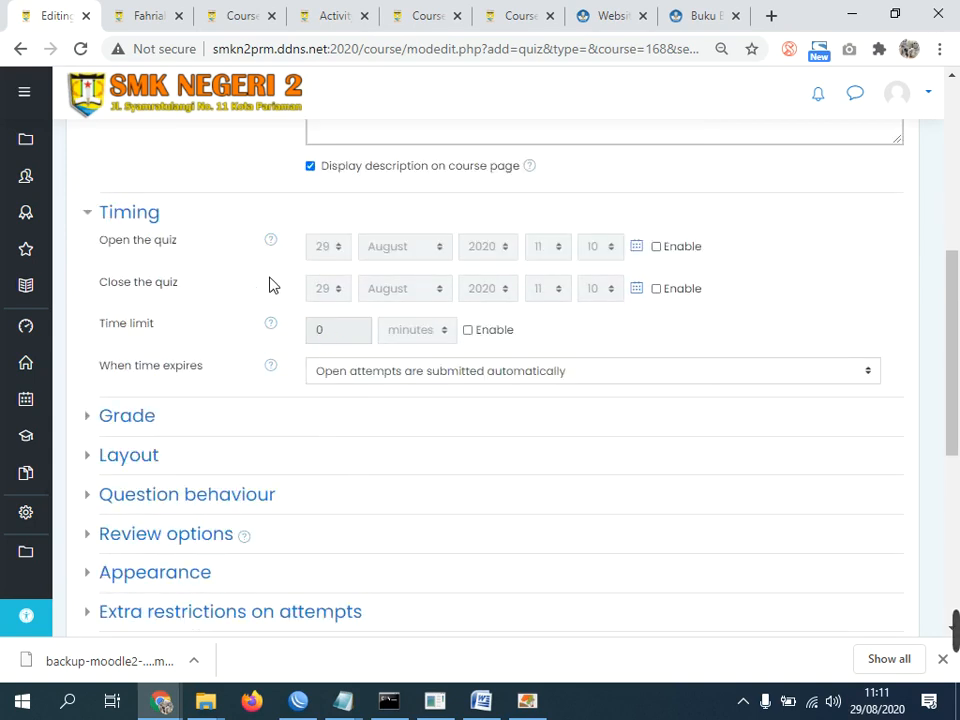
{"action": "scroll", "coordinate": [269, 456], "scroll_direction": "down", "scroll_amount": 2}
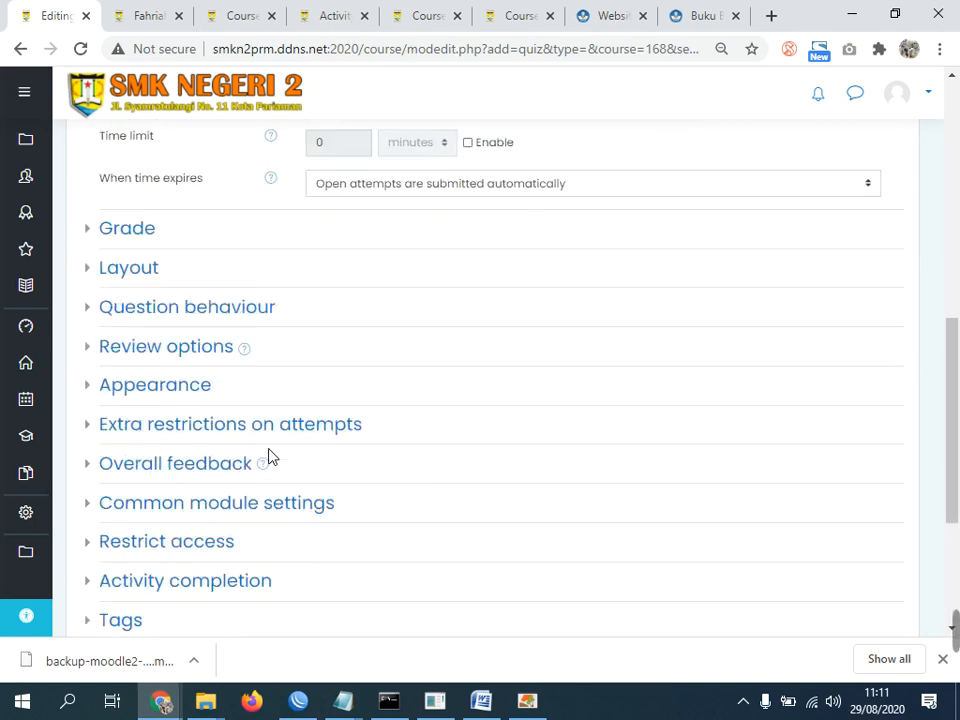
Expand all extra restrictions on attempts and set "Allow quiz to be attempted offline using the mobile app" to Yes.
{"action": "left_click", "coordinate": [211, 428]}
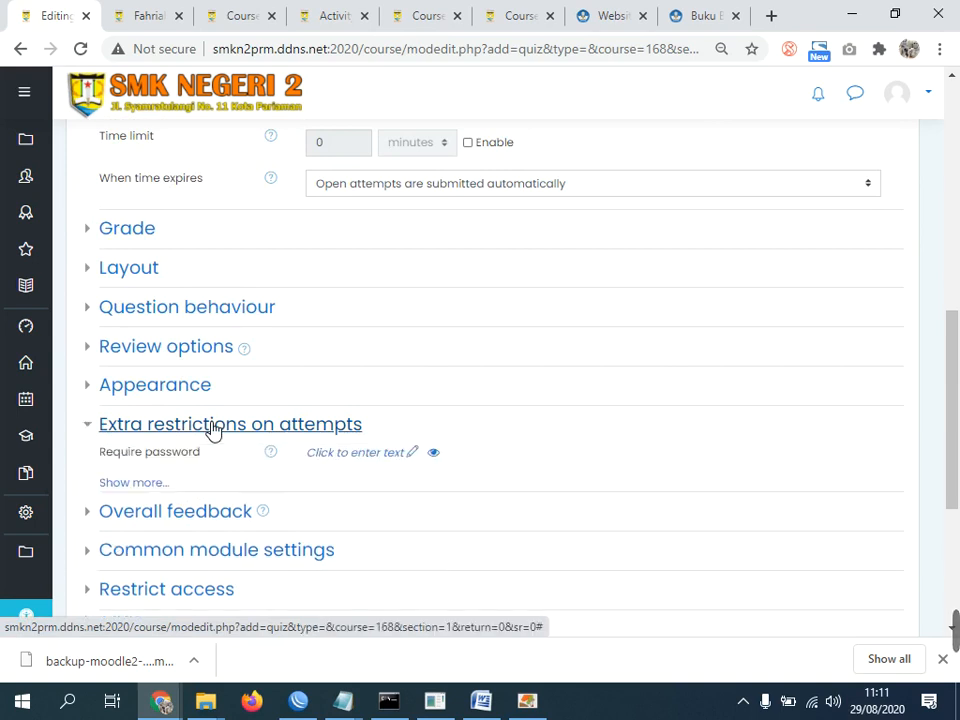
{"action": "left_click", "coordinate": [130, 483]}
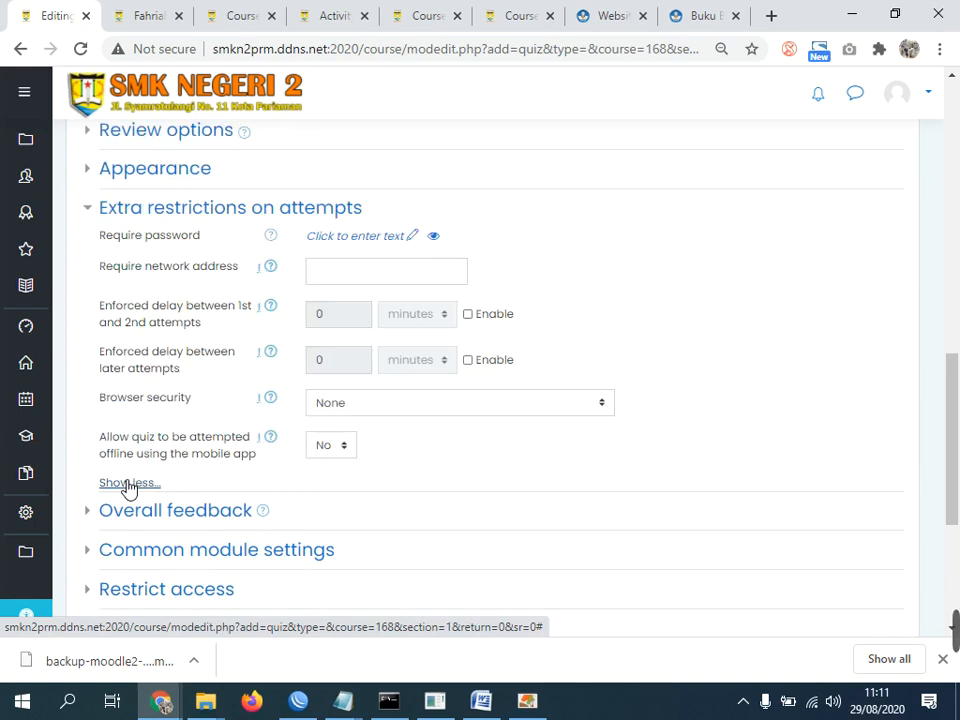
{"action": "left_click", "coordinate": [333, 452]}
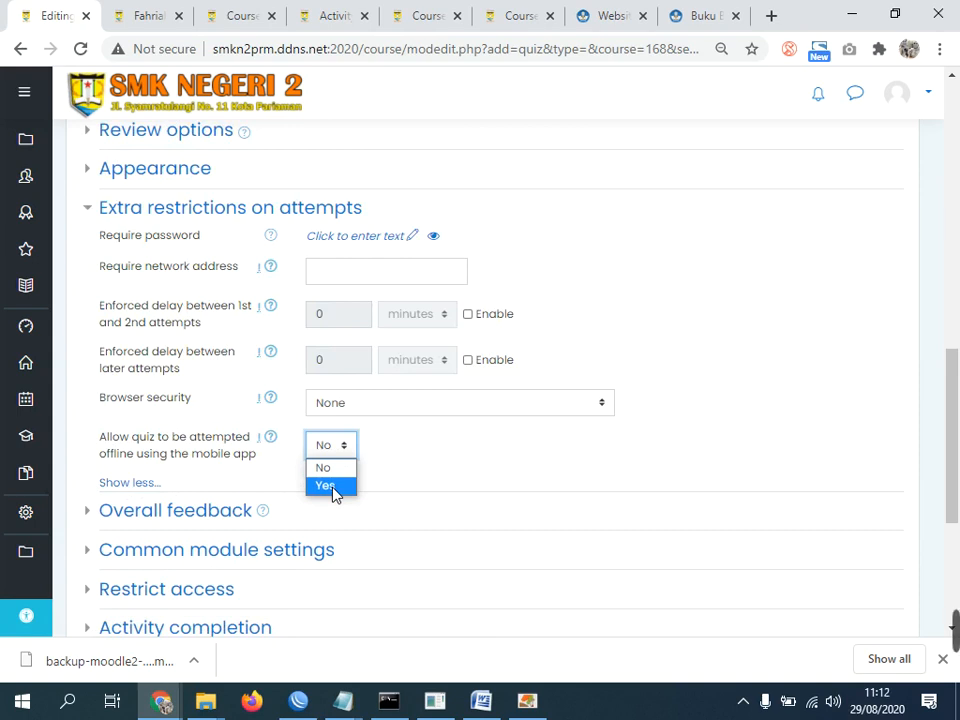
{"action": "left_click", "coordinate": [326, 486]}
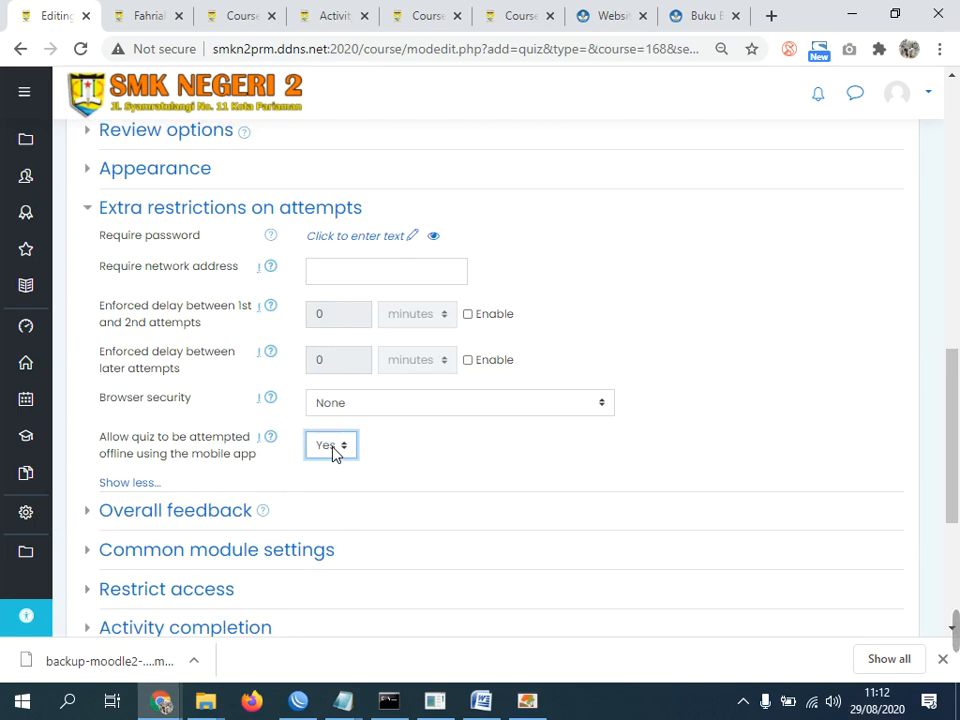
Enable the quiz's time limit in the timing settings and set it to 90 minutes.
{"action": "left_click_drag", "start_coordinate": [951, 392], "coordinate": [951, 277]}
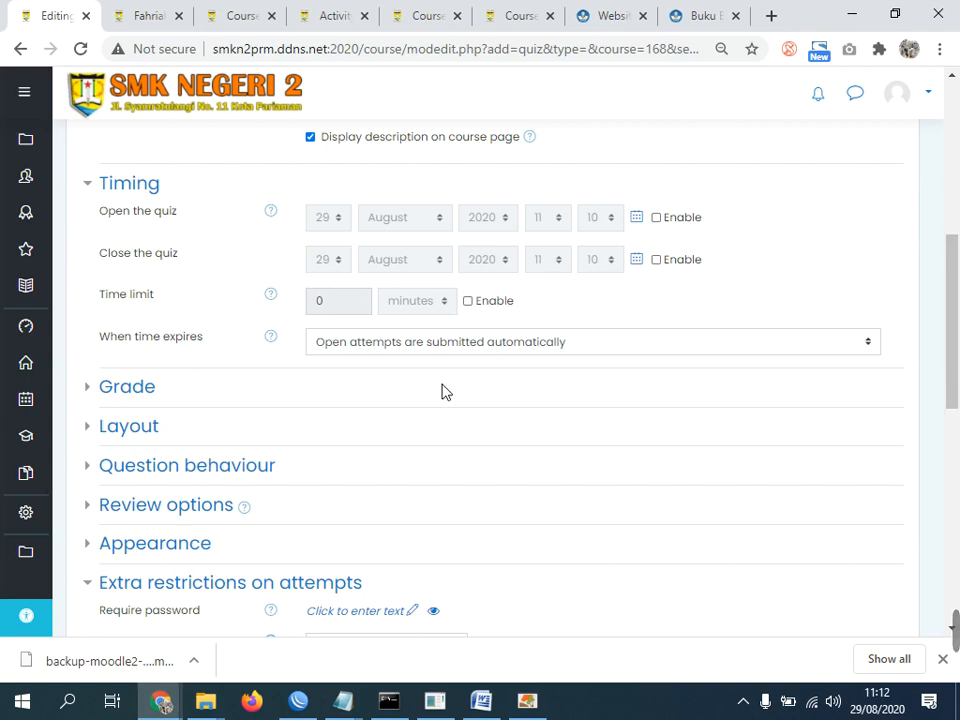
{"action": "scroll", "coordinate": [360, 400], "scroll_direction": "down", "scroll_amount": 2}
{"action": "scroll", "coordinate": [360, 400], "scroll_direction": "up", "scroll_amount": 3}
{"action": "scroll", "coordinate": [362, 400], "scroll_direction": "down", "scroll_amount": 3}
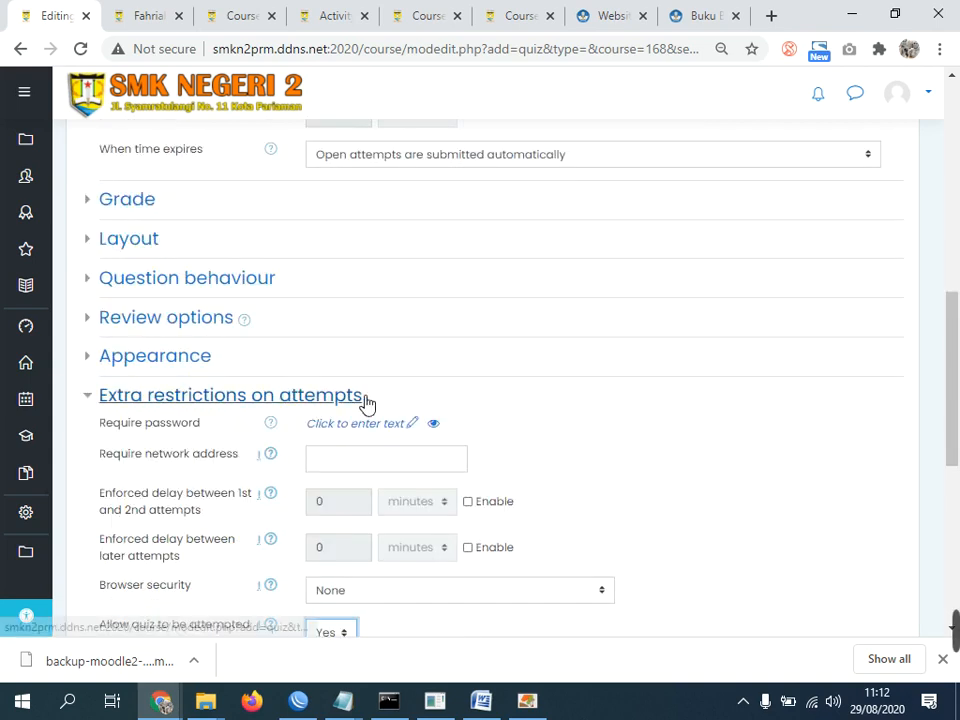
{"action": "scroll", "coordinate": [364, 400], "scroll_direction": "up", "scroll_amount": 4}
{"action": "scroll", "coordinate": [366, 403], "scroll_direction": "up", "scroll_amount": 5}
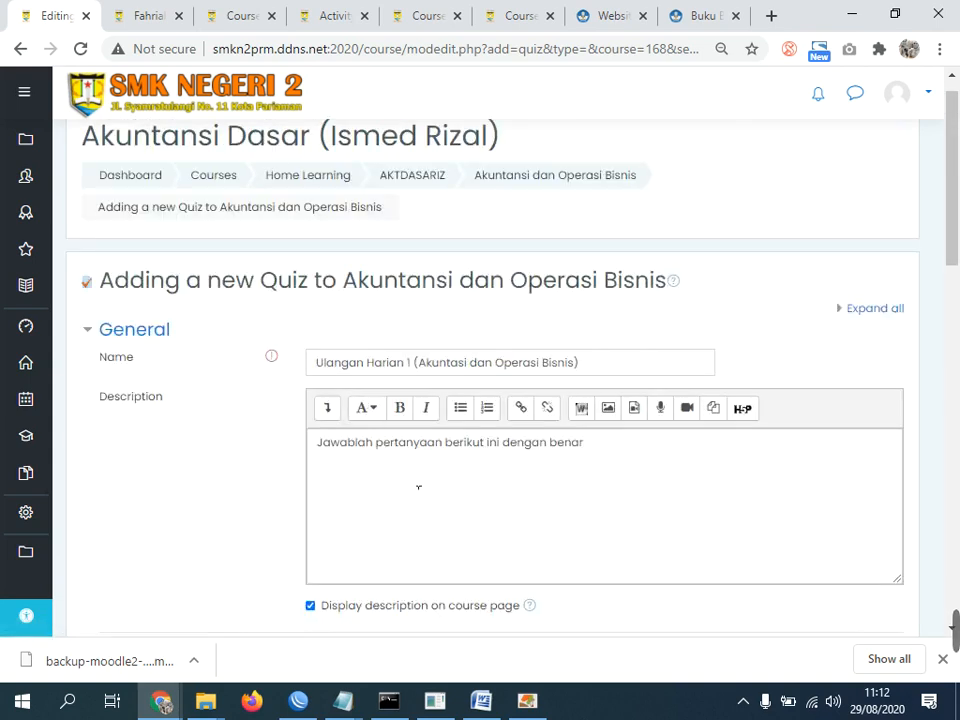
{"action": "scroll", "coordinate": [418, 486], "scroll_direction": "down", "scroll_amount": 5}
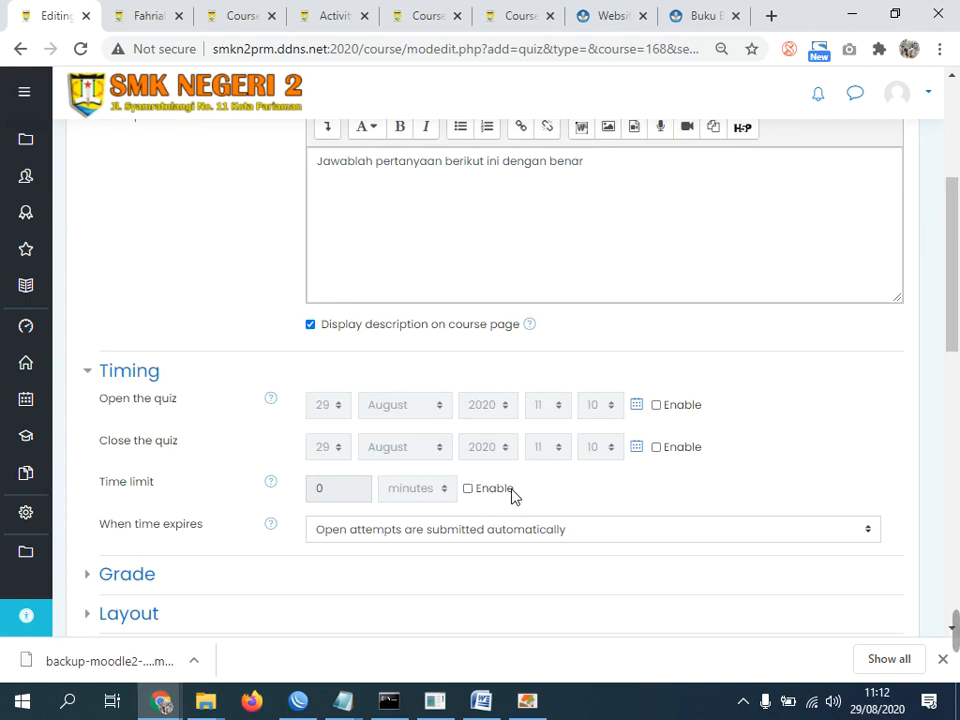
{"action": "left_click", "coordinate": [468, 489]}
{"action": "left_click", "coordinate": [334, 495]}
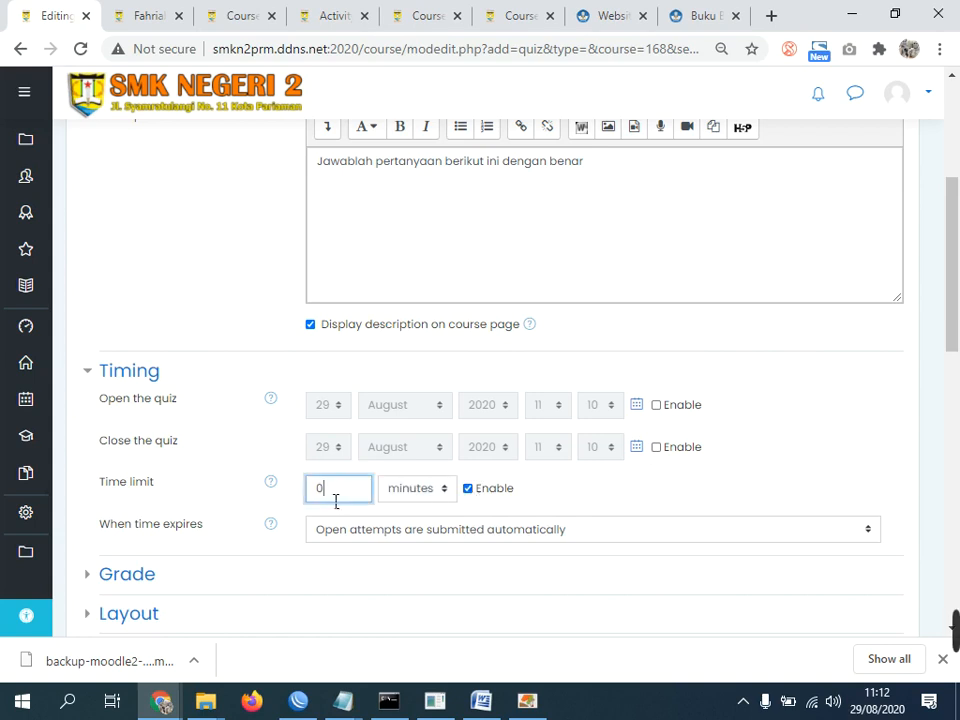
{"action": "double_click", "coordinate": [321, 494]}
{"action": "type", "text": "90"}
In the quiz's grade settings, allow 2 attempts and set the grading method to Average grade.
{"action": "scroll", "coordinate": [460, 403], "scroll_direction": "down", "scroll_amount": 5}
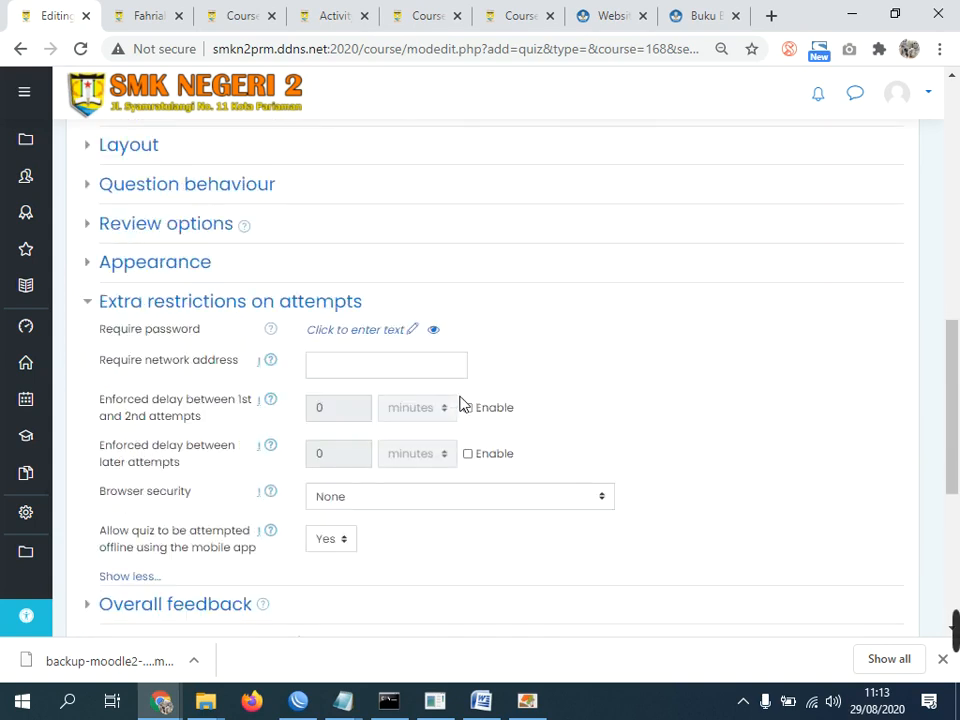
{"action": "scroll", "coordinate": [347, 424], "scroll_direction": "down", "scroll_amount": 1}
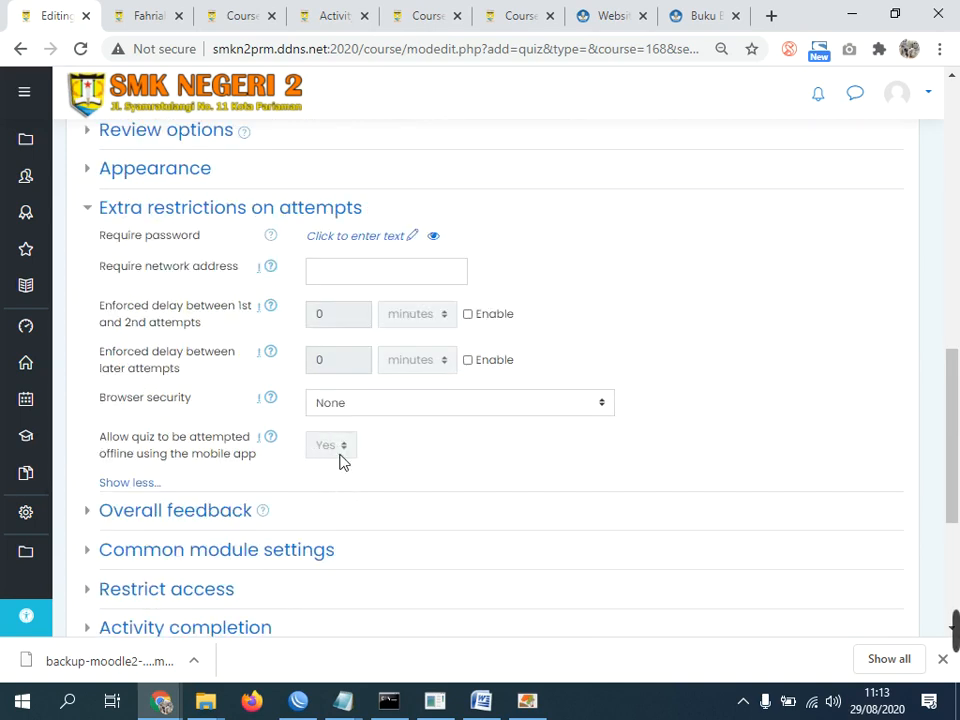
{"action": "scroll", "coordinate": [240, 375], "scroll_direction": "up", "scroll_amount": 2}
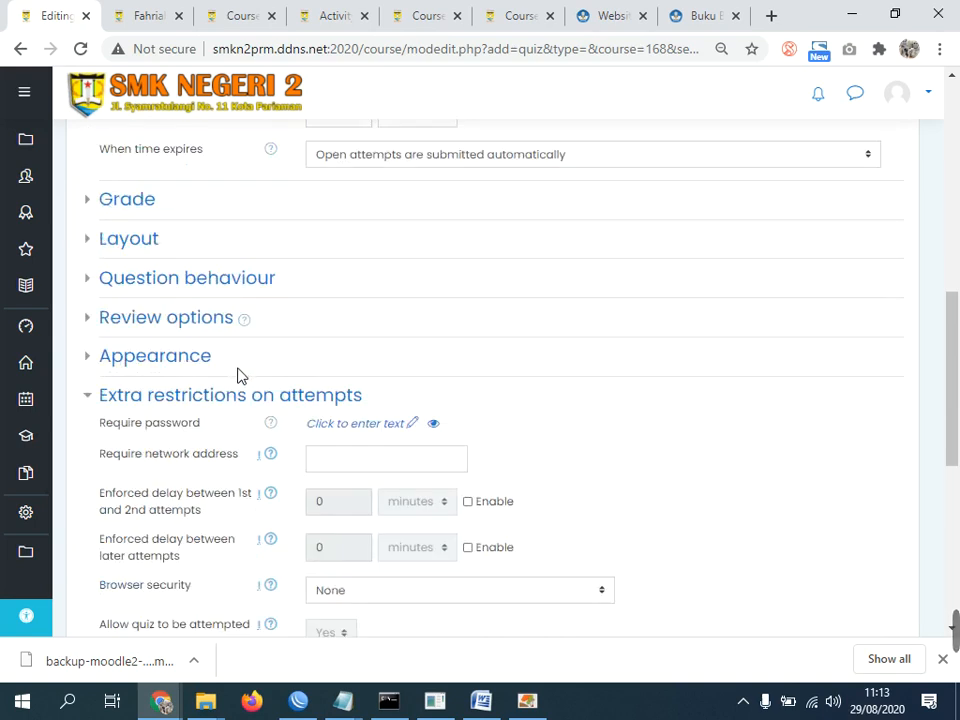
{"action": "left_click", "coordinate": [137, 203]}
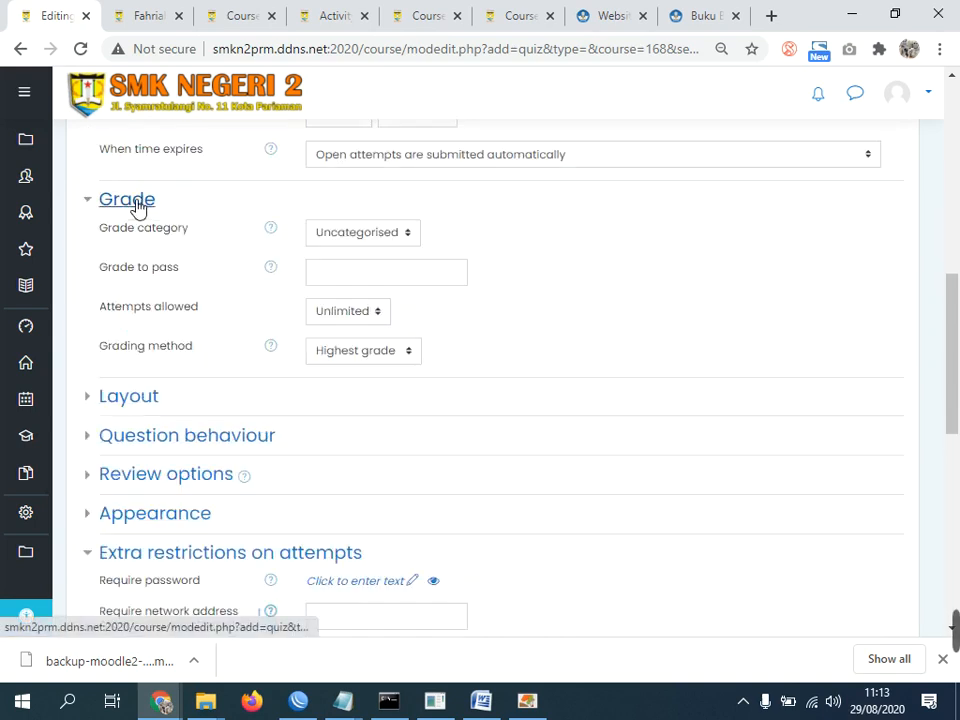
{"action": "scroll", "coordinate": [521, 390], "scroll_direction": "up", "scroll_amount": 4}
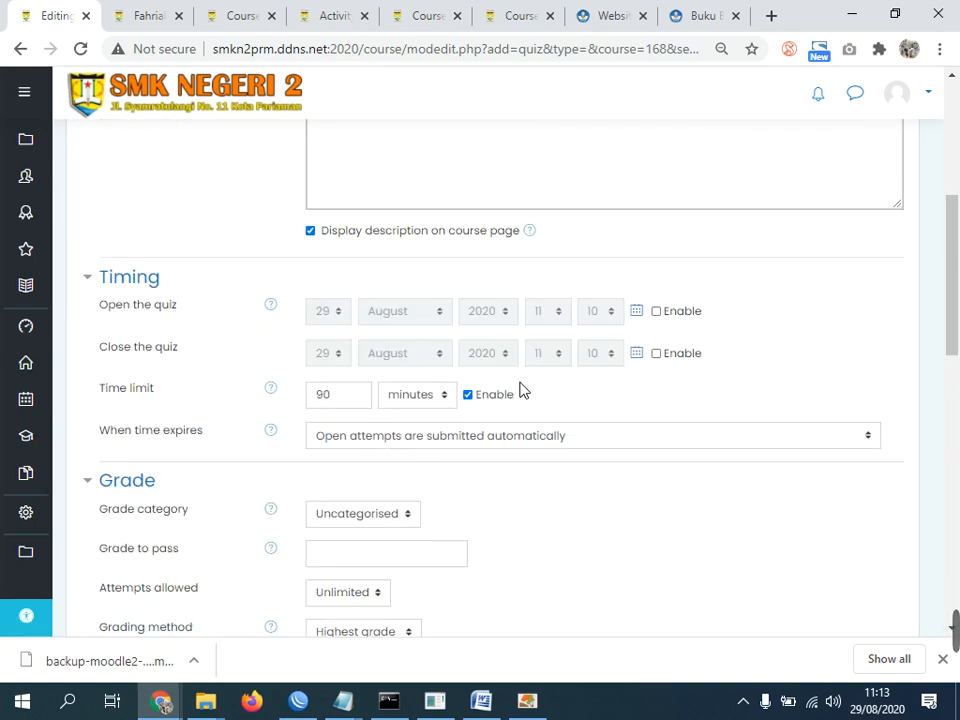
{"action": "scroll", "coordinate": [519, 389], "scroll_direction": "up", "scroll_amount": 2}
{"action": "scroll", "coordinate": [403, 422], "scroll_direction": "down", "scroll_amount": 6}
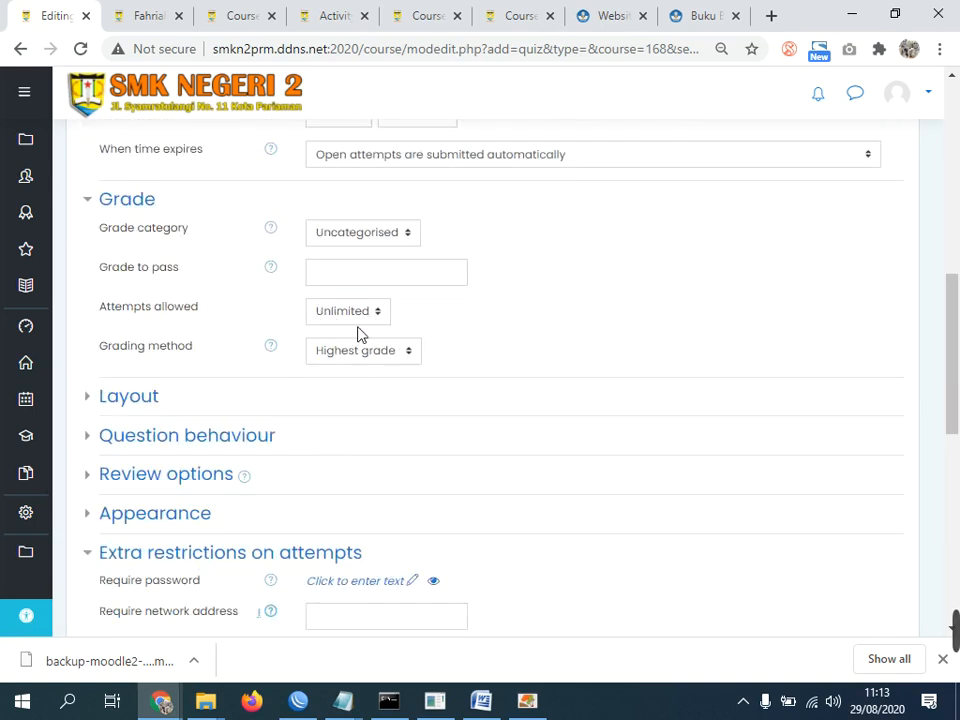
{"action": "left_click", "coordinate": [350, 312]}
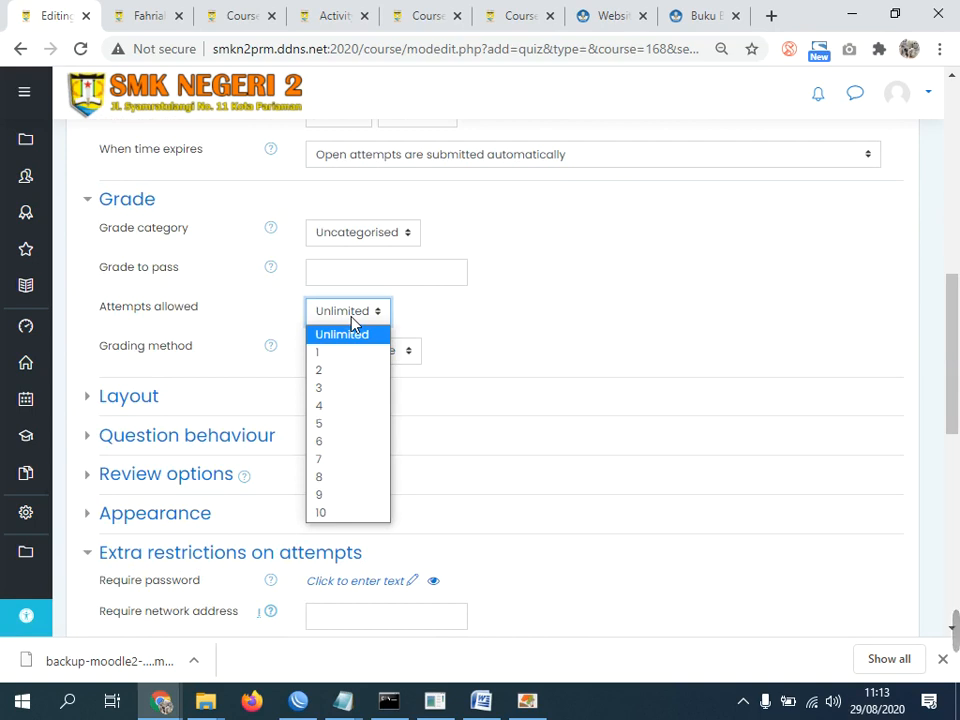
{"action": "left_click", "coordinate": [334, 371]}
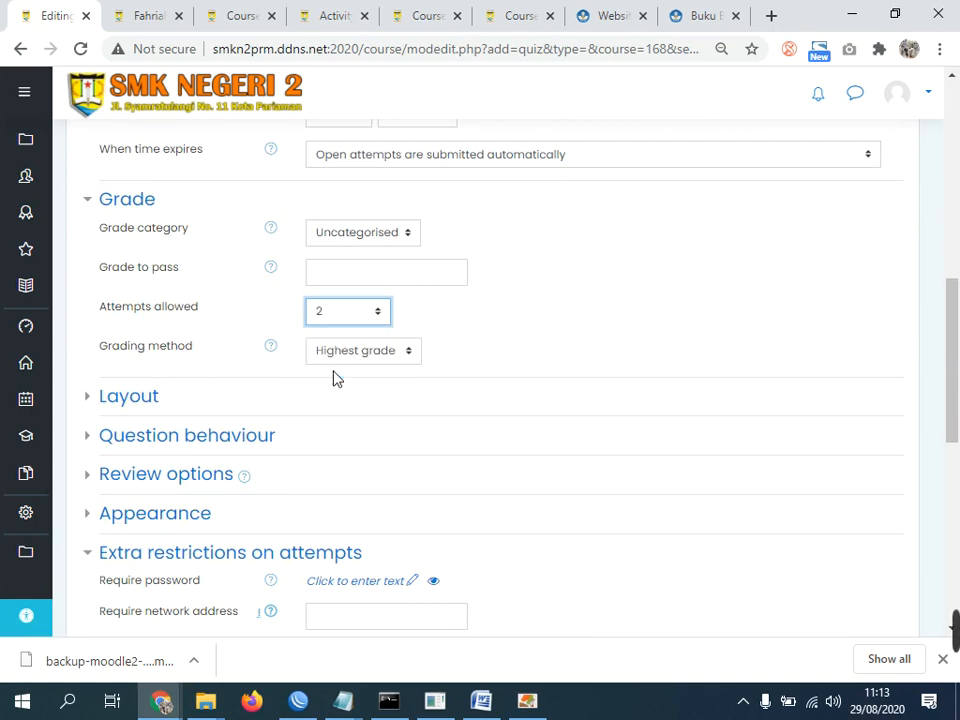
{"action": "left_click", "coordinate": [349, 358]}
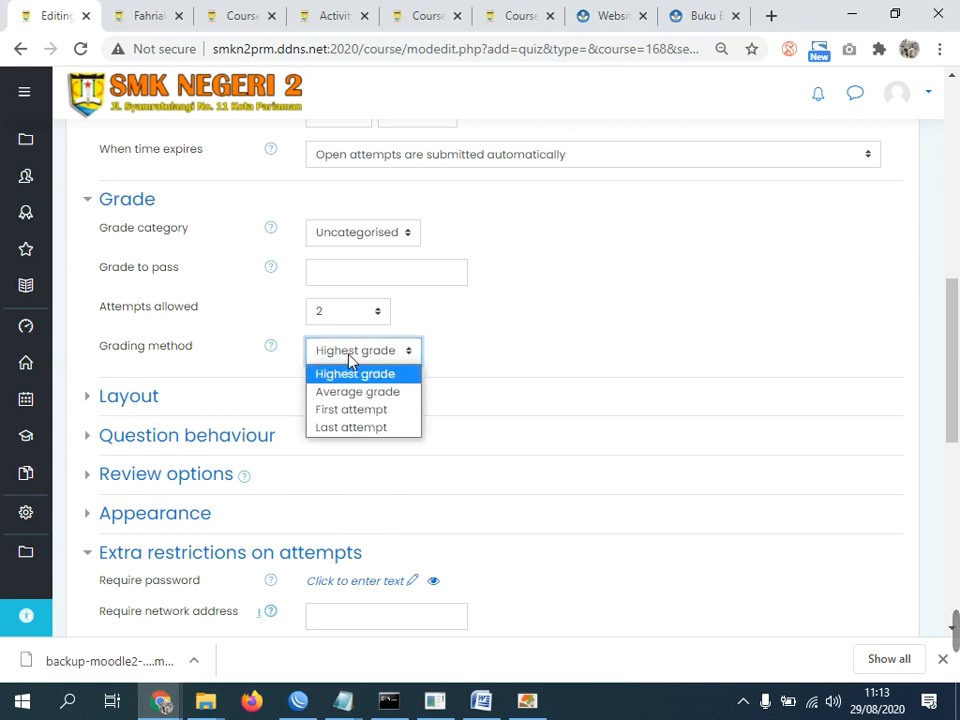
{"action": "left_click", "coordinate": [357, 392]}
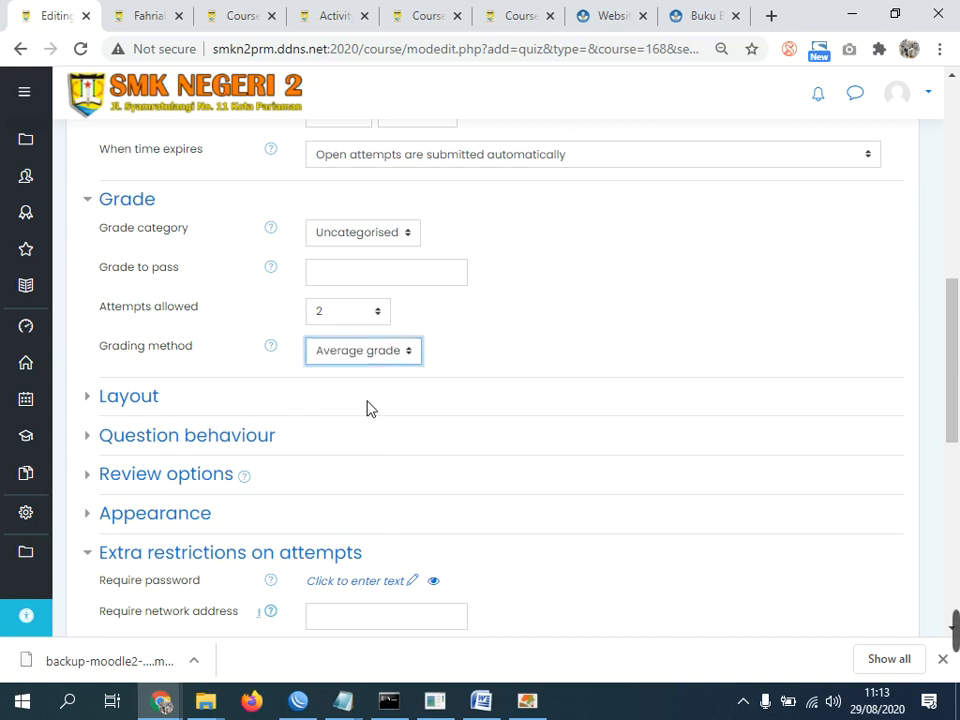
Set completion tracking to "Show activity as complete when conditions are met", require students to receive a grade, and save, returning to the course.
{"action": "scroll", "coordinate": [446, 434], "scroll_direction": "down", "scroll_amount": 5}
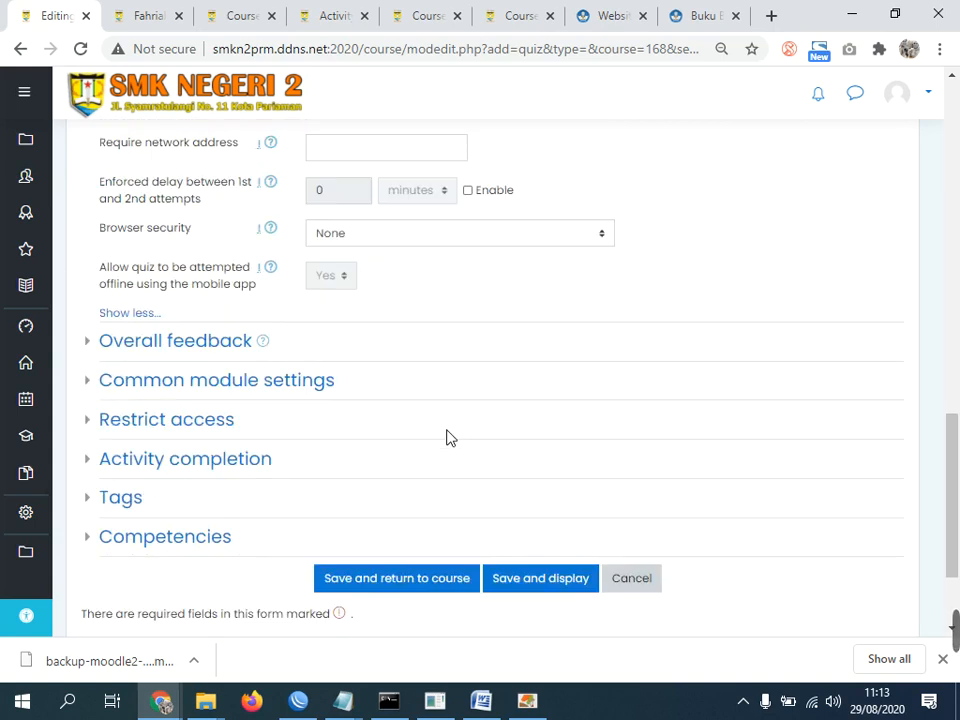
{"action": "left_click", "coordinate": [178, 460]}
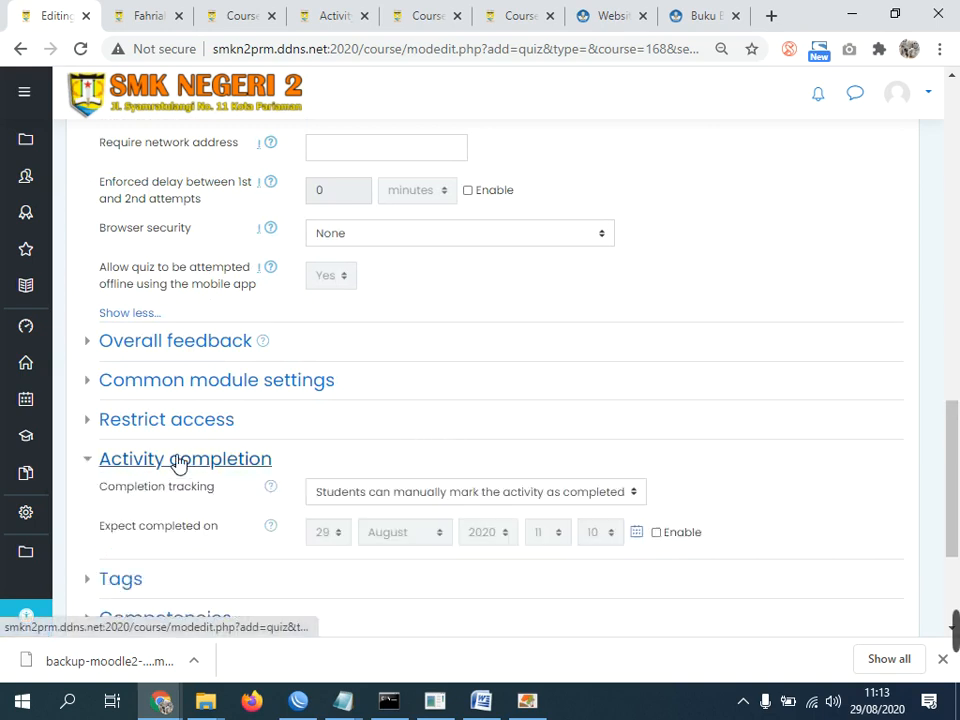
{"action": "left_click", "coordinate": [412, 497]}
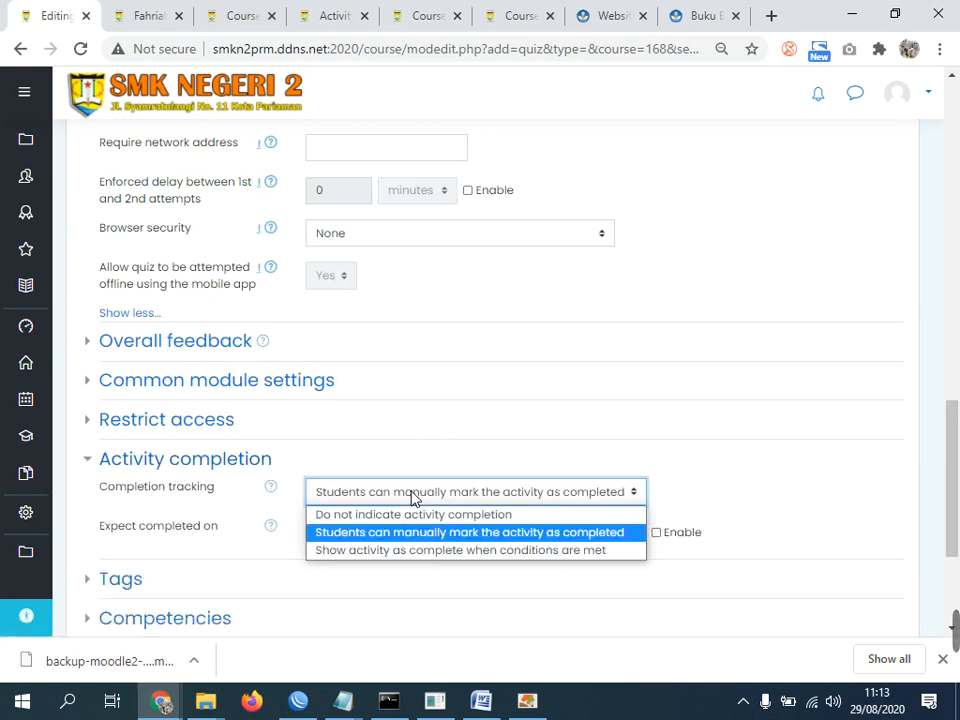
{"action": "left_click", "coordinate": [385, 550]}
{"action": "scroll", "coordinate": [396, 551], "scroll_direction": "down", "scroll_amount": 3}
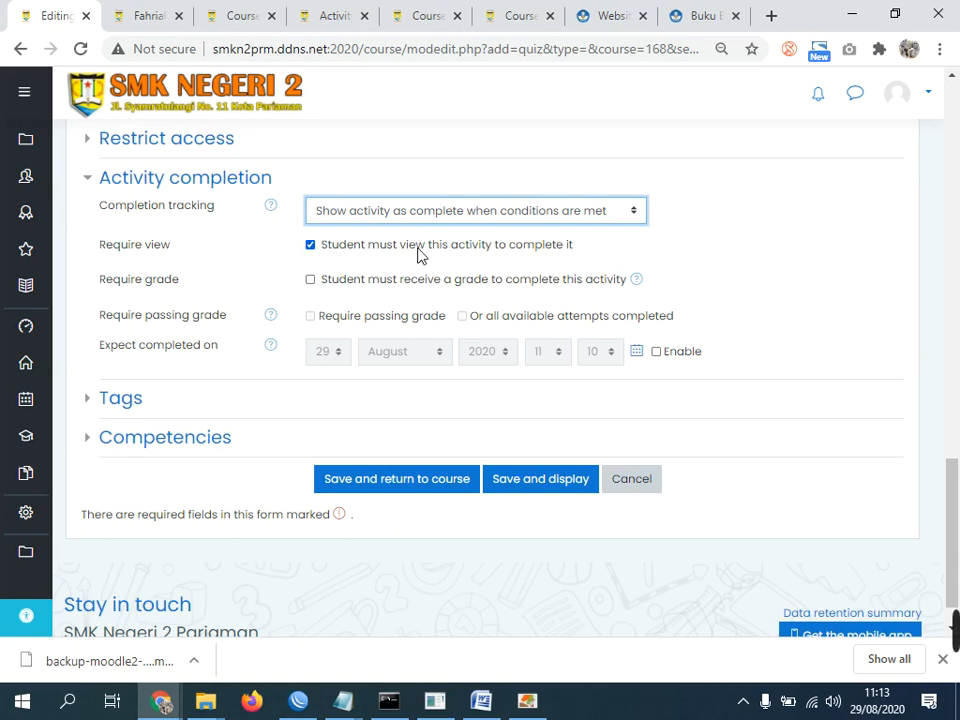
{"action": "left_click", "coordinate": [357, 288]}
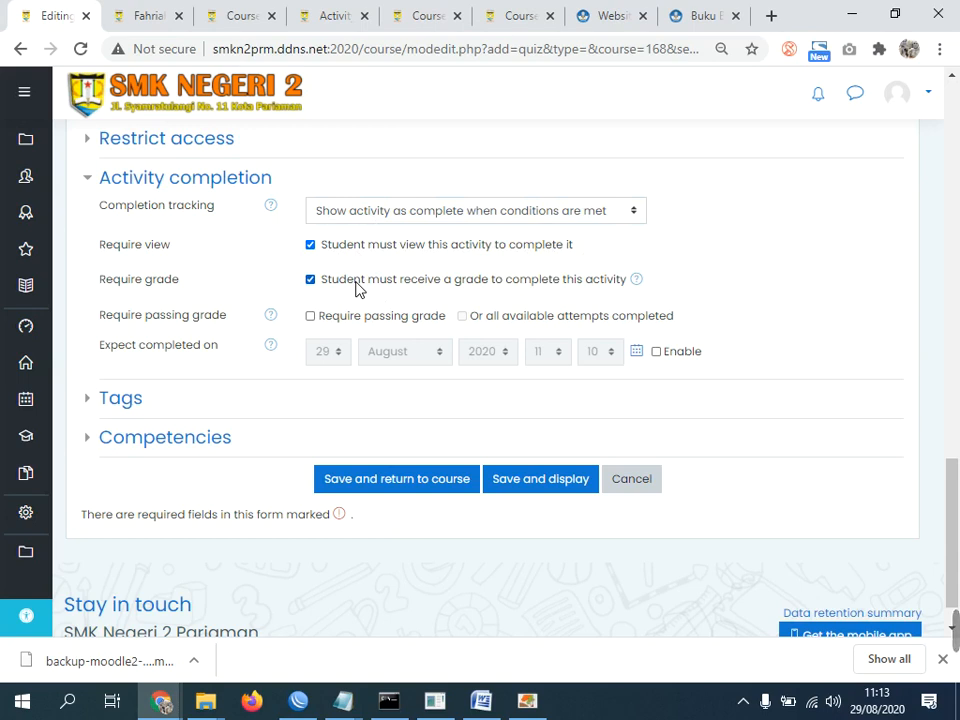
{"action": "left_click", "coordinate": [380, 480]}
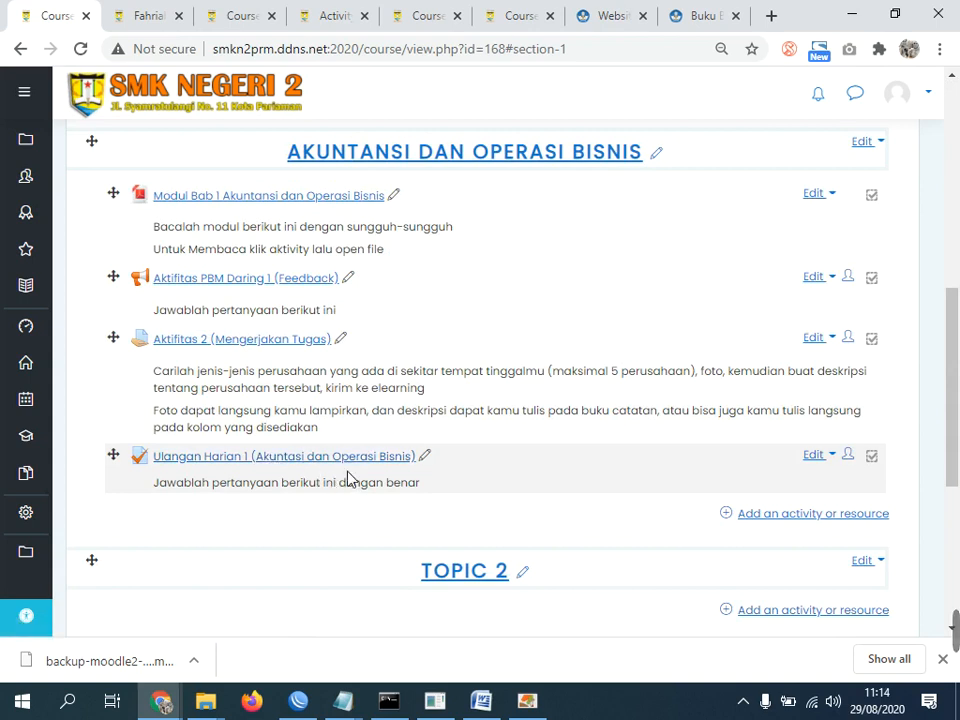
{"action": "left_click", "coordinate": [820, 458]}
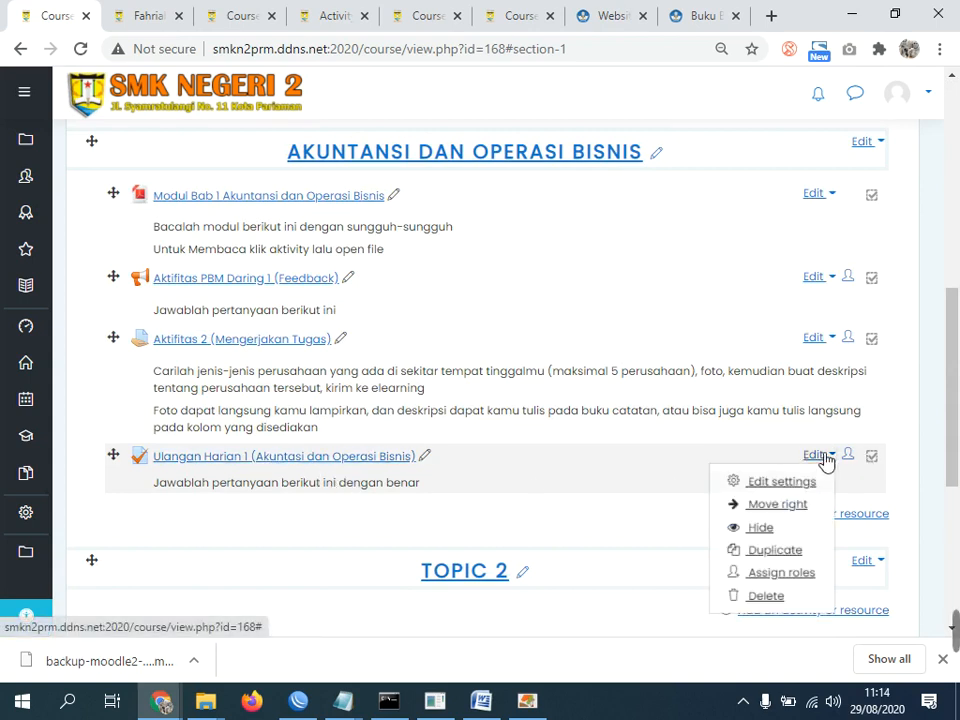
{"action": "left_click", "coordinate": [772, 482]}
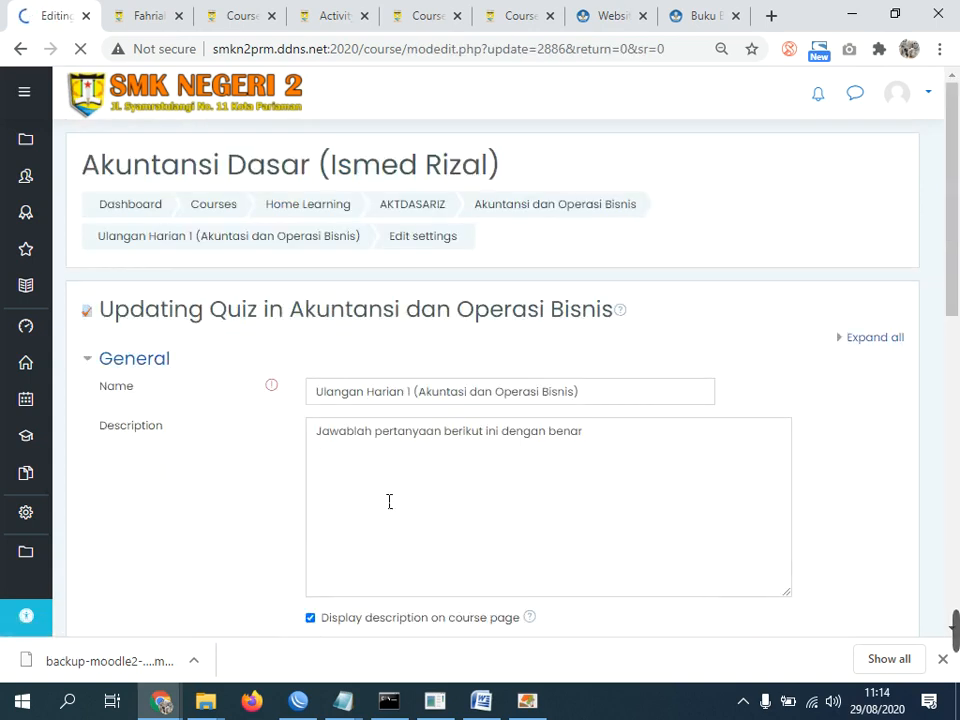
{"action": "scroll", "coordinate": [380, 320], "scroll_direction": "down", "scroll_amount": 2}
{"action": "left_click", "coordinate": [380, 307]}
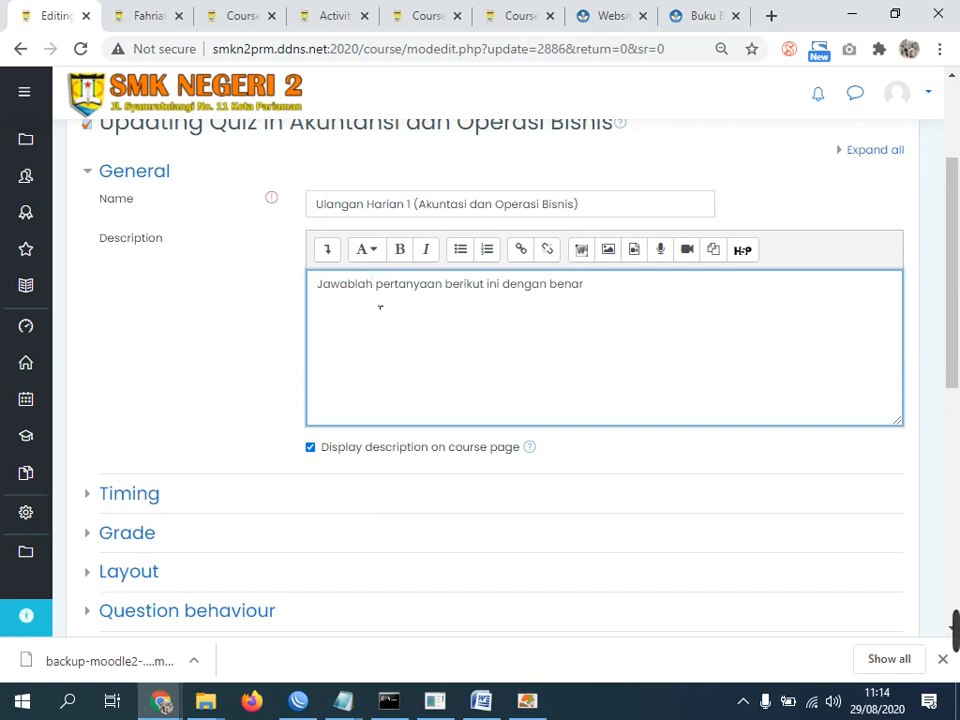
{"action": "scroll", "coordinate": [313, 368], "scroll_direction": "down", "scroll_amount": 5}
{"action": "scroll", "coordinate": [300, 390], "scroll_direction": "down", "scroll_amount": 3}
{"action": "scroll", "coordinate": [296, 396], "scroll_direction": "up", "scroll_amount": 8}
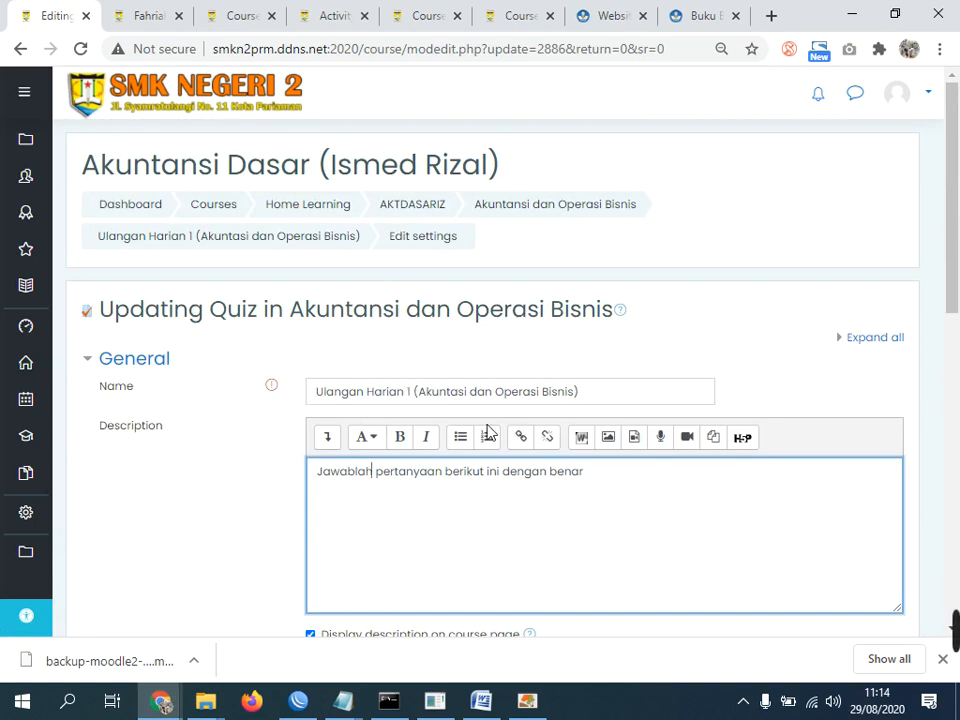
{"action": "scroll", "coordinate": [429, 480], "scroll_direction": "down", "scroll_amount": 8}
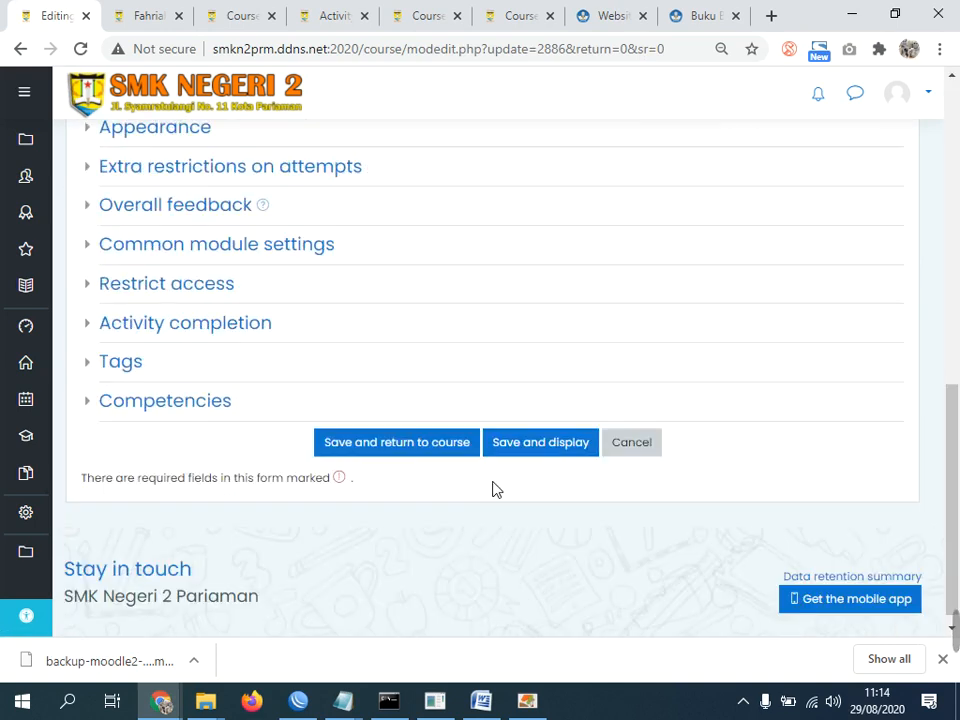
{"action": "left_click", "coordinate": [631, 443]}
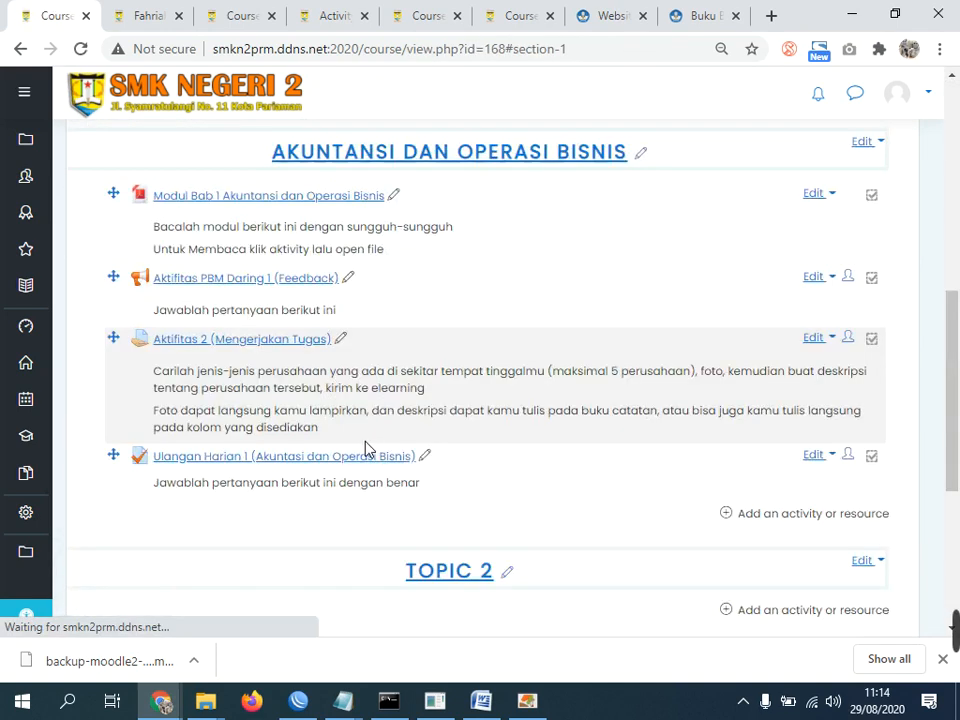
Open the quiz Ulangan Harian 1 (Akuntasi dan Operasi Bisnis) for editing and add a new Multiple choice question named 1.
{"action": "left_click", "coordinate": [251, 456]}
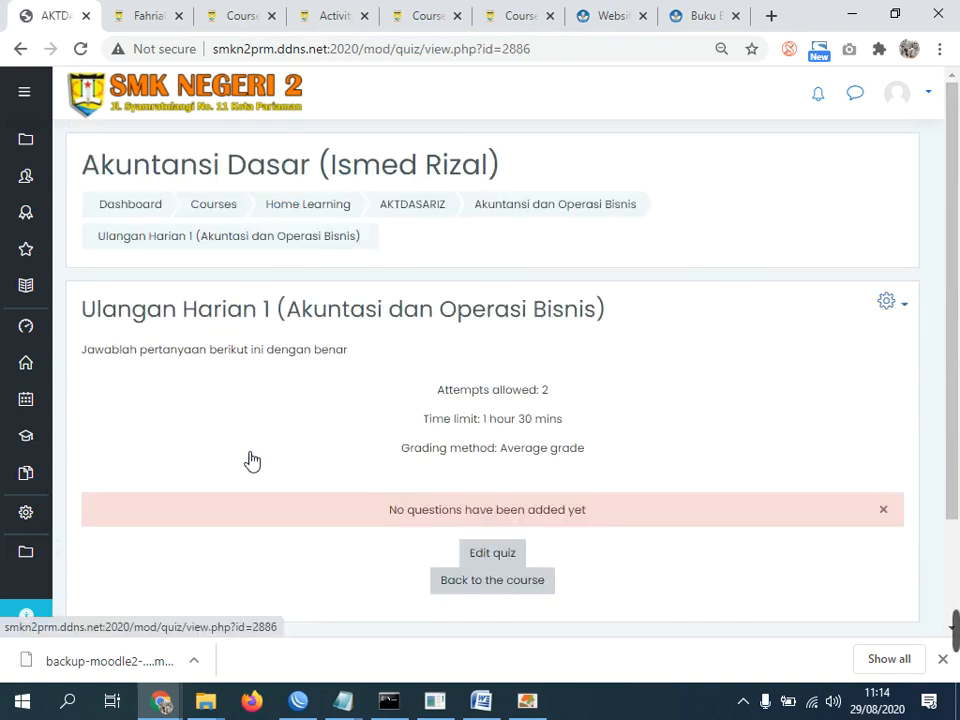
{"action": "scroll", "coordinate": [380, 410], "scroll_direction": "down", "scroll_amount": 2}
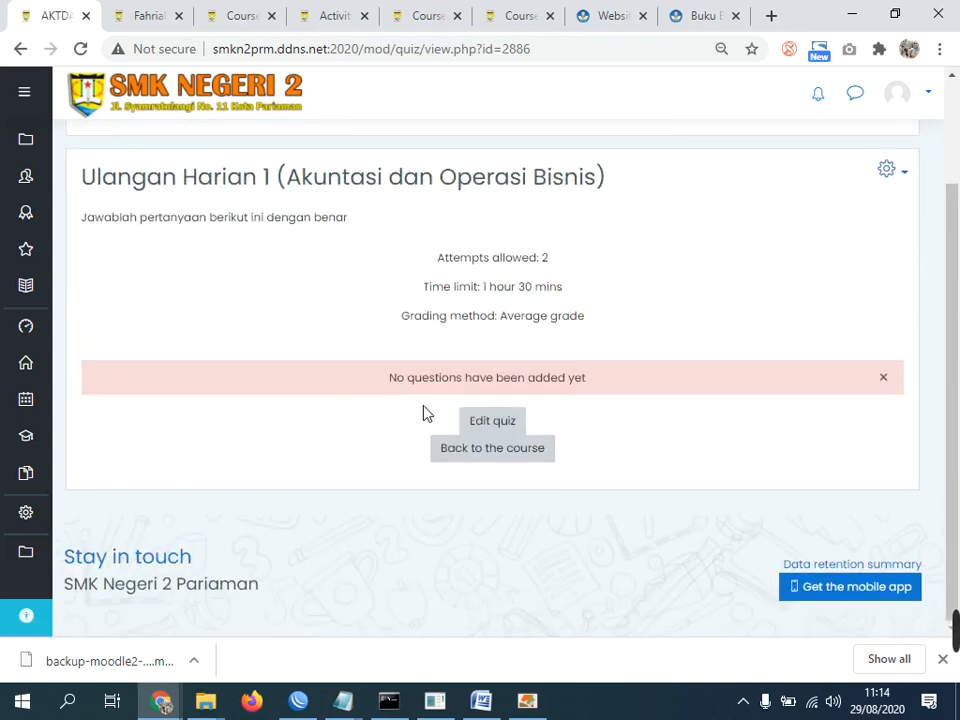
{"action": "left_click", "coordinate": [503, 428]}
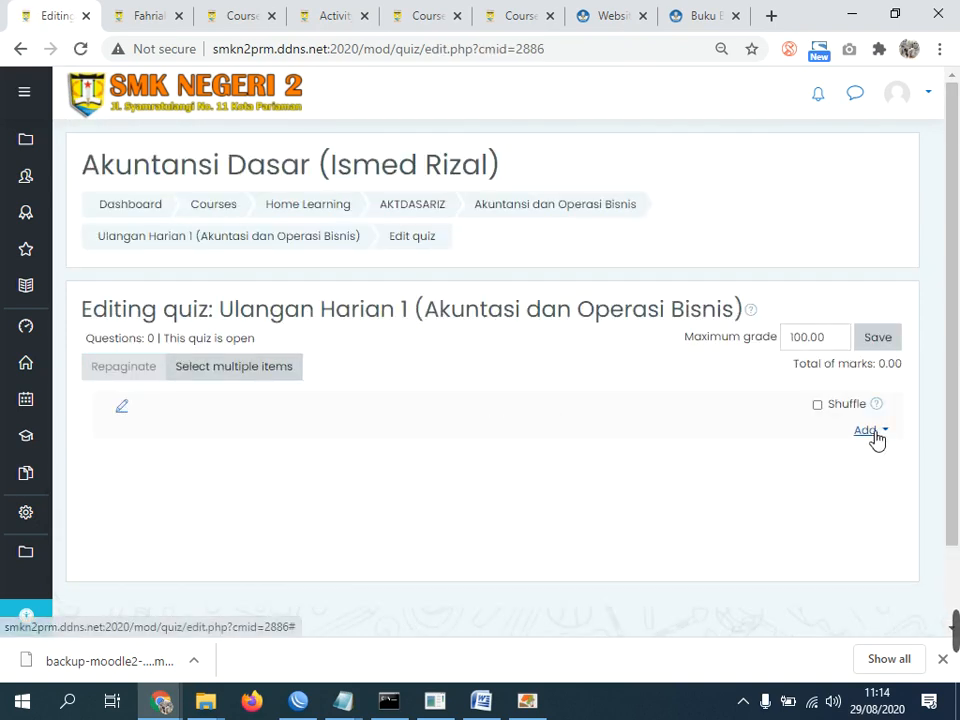
{"action": "left_click", "coordinate": [876, 440]}
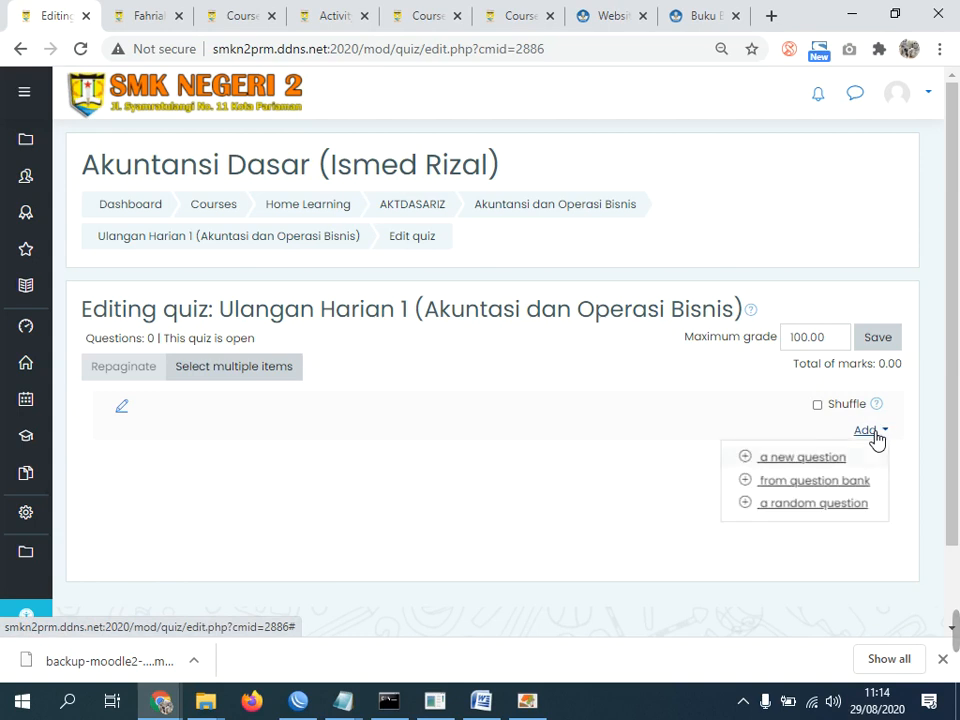
{"action": "left_click", "coordinate": [815, 462]}
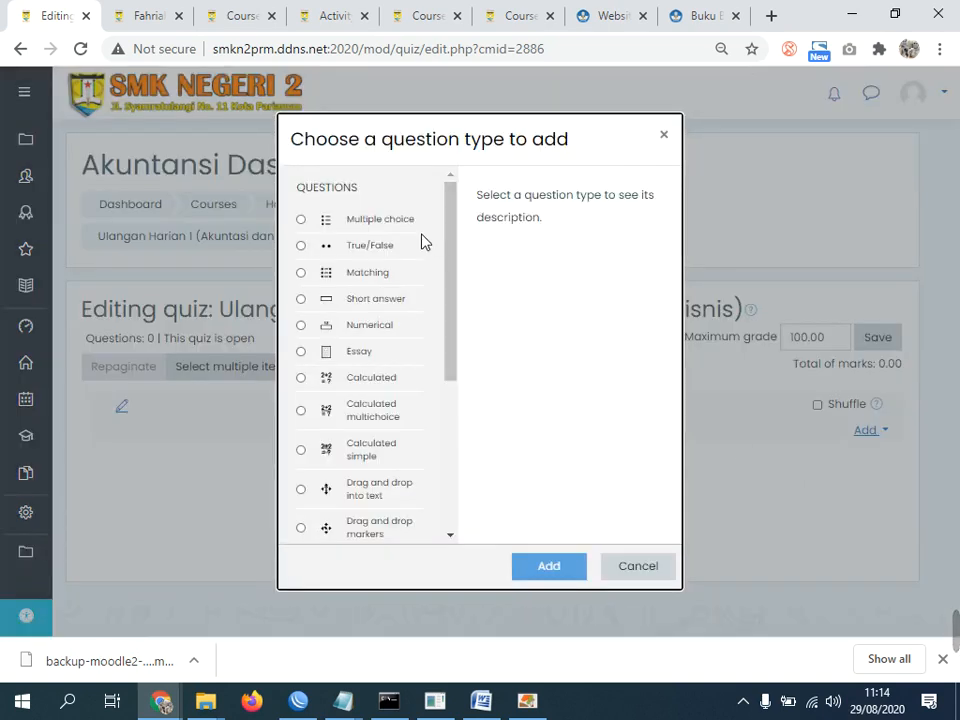
{"action": "left_click", "coordinate": [390, 220]}
{"action": "left_click", "coordinate": [560, 567]}
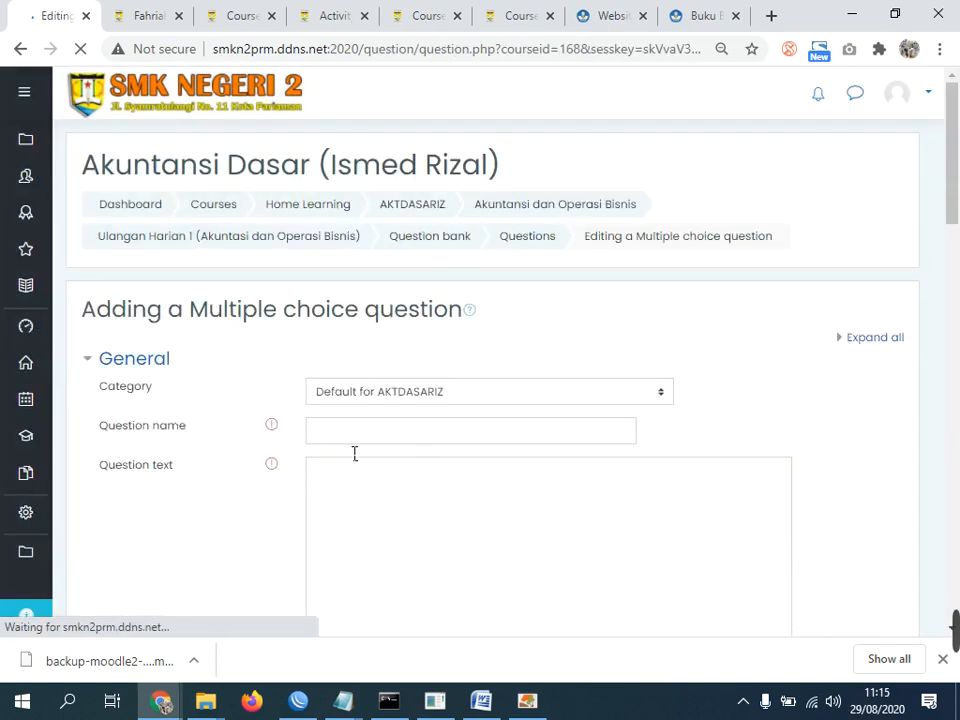
{"action": "left_click", "coordinate": [350, 443]}
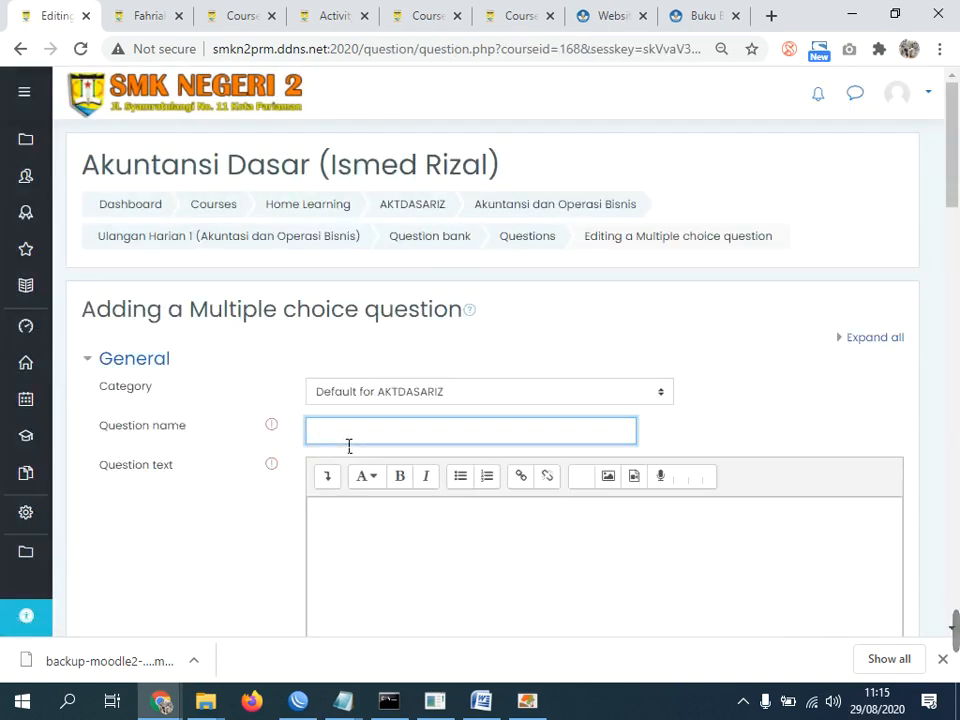
{"action": "type", "text": "1"}
Copy the "Akuntansi keuangan biasanya meliputi 3 (tiga) fungsi" paragraph from the Bab 1 PDF in Nitro Pro into the Moodle question text.
{"action": "left_click", "coordinate": [382, 545]}
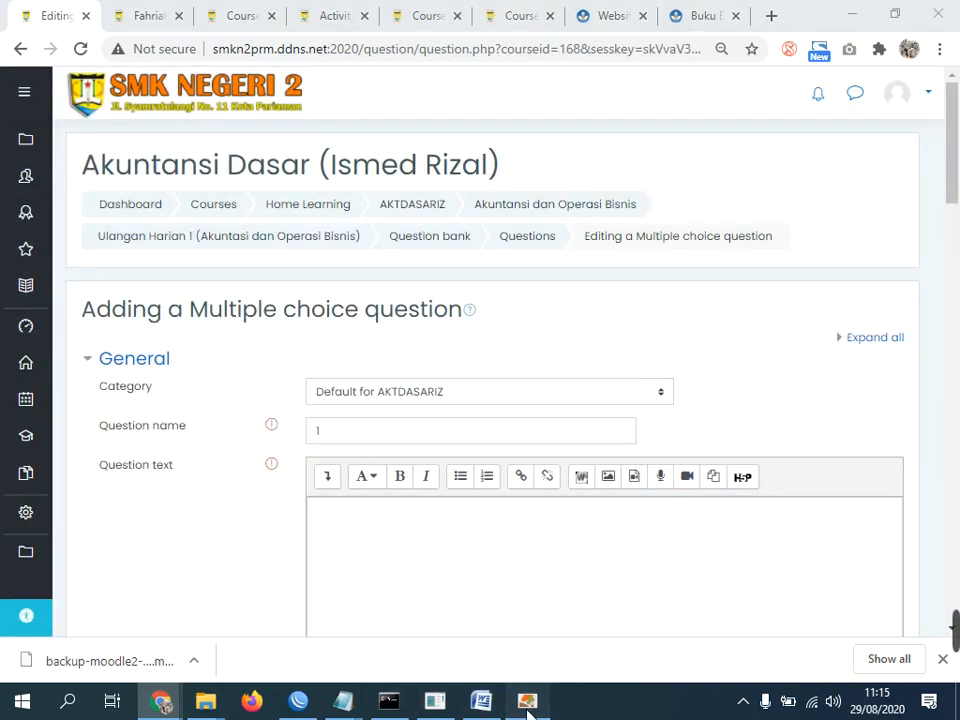
{"action": "left_click", "coordinate": [527, 700]}
{"action": "left_click", "coordinate": [186, 84]}
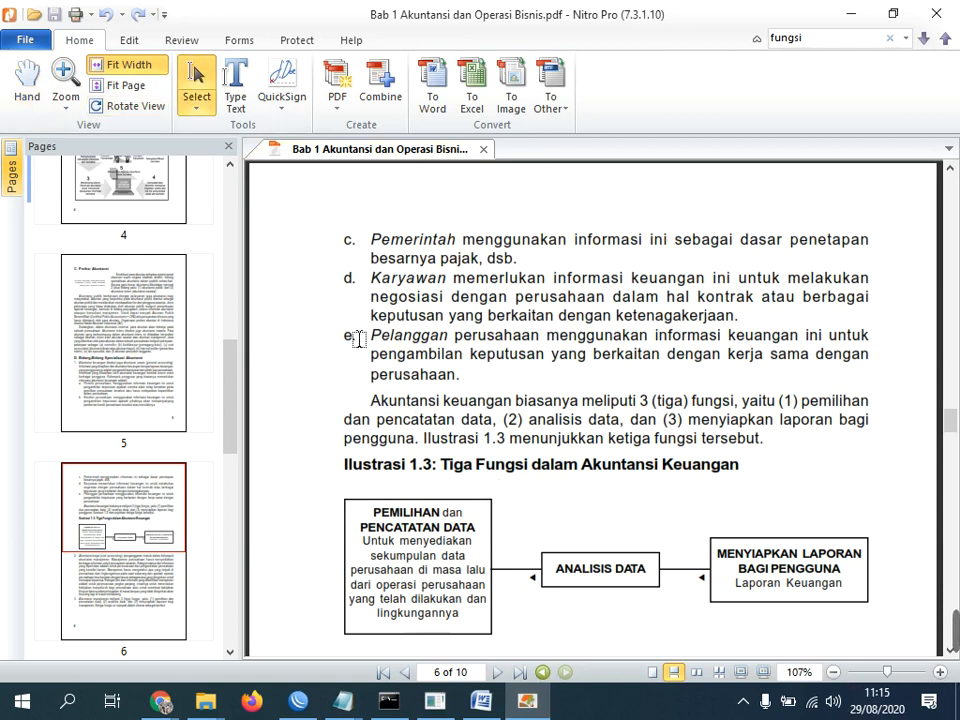
{"action": "left_click_drag", "start_coordinate": [382, 409], "coordinate": [760, 443]}
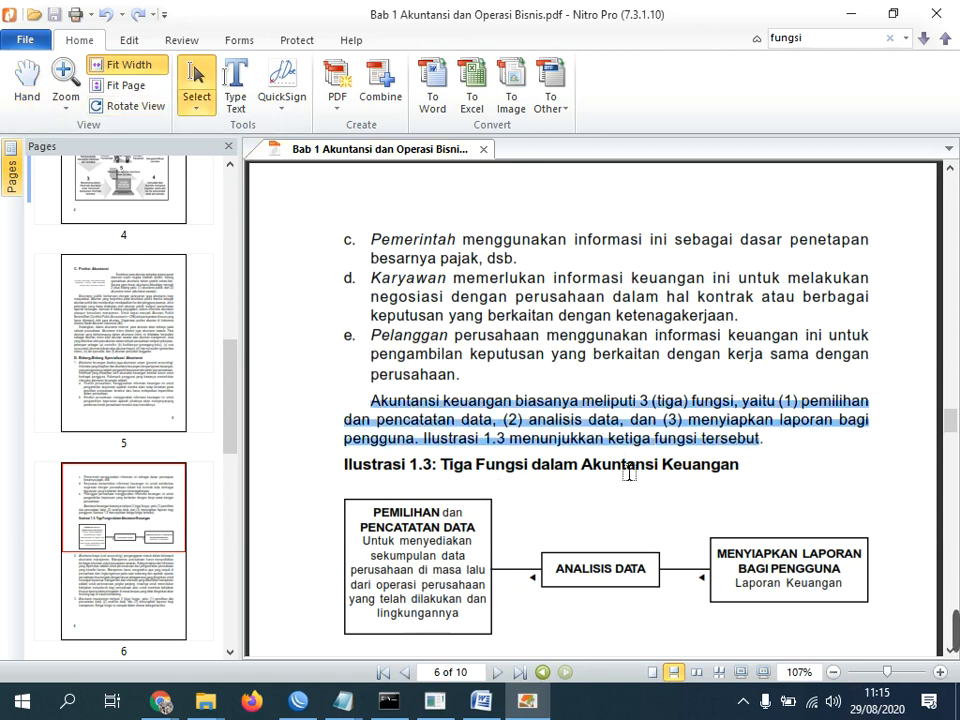
{"action": "right_click", "coordinate": [477, 427]}
{"action": "left_click", "coordinate": [482, 436]}
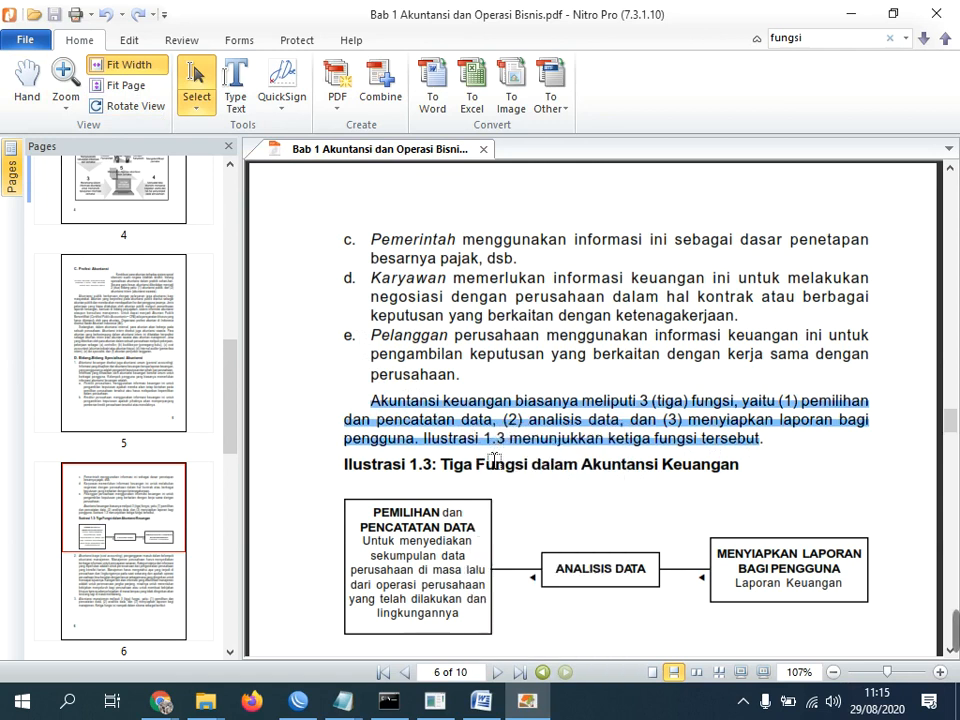
{"action": "mouse_move", "coordinate": [173, 686]}
{"action": "left_click", "coordinate": [171, 596]}
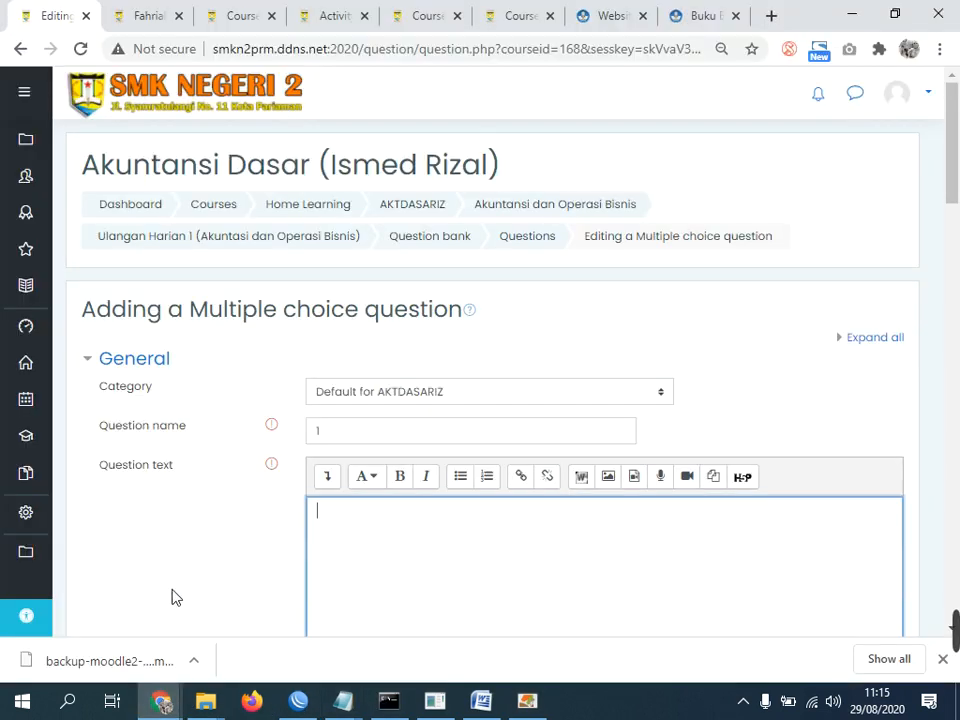
{"action": "key", "text": "ctrl+v"}
Remove the line breaks in the pasted question text so it forms one continuous paragraph.
{"action": "left_click", "coordinate": [769, 523]}
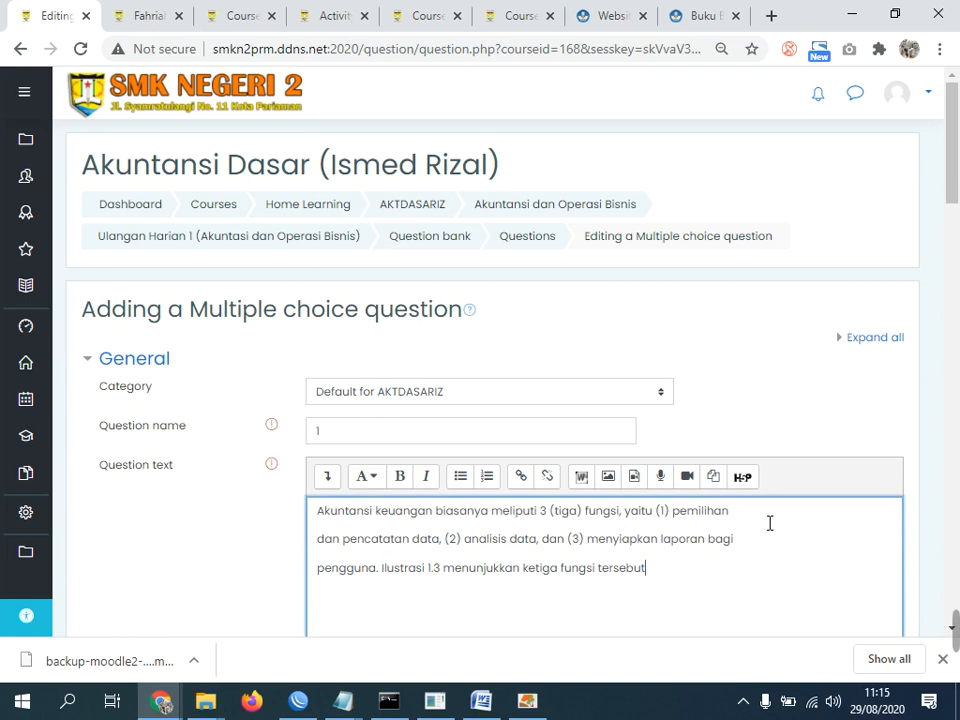
{"action": "key", "text": "Delete"}
{"action": "left_click", "coordinate": [621, 544]}
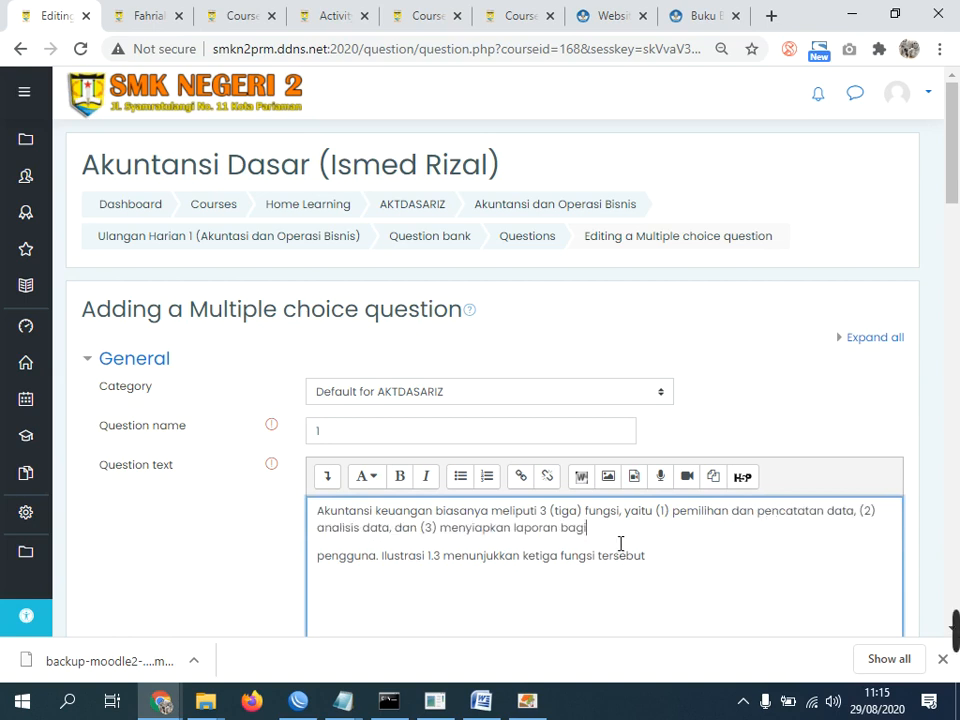
{"action": "key", "text": "Delete"}
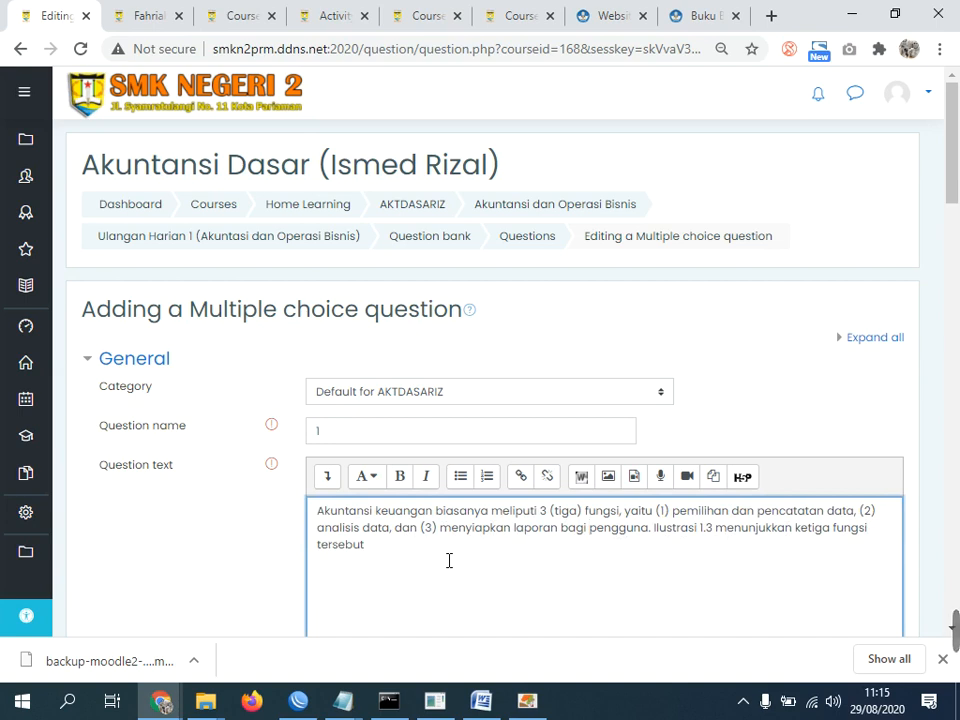
Move the phrase "pemilihan dan pencatatan data" from the question text into the Choice 1 answer.
{"action": "scroll", "coordinate": [449, 560], "scroll_direction": "down", "scroll_amount": 2}
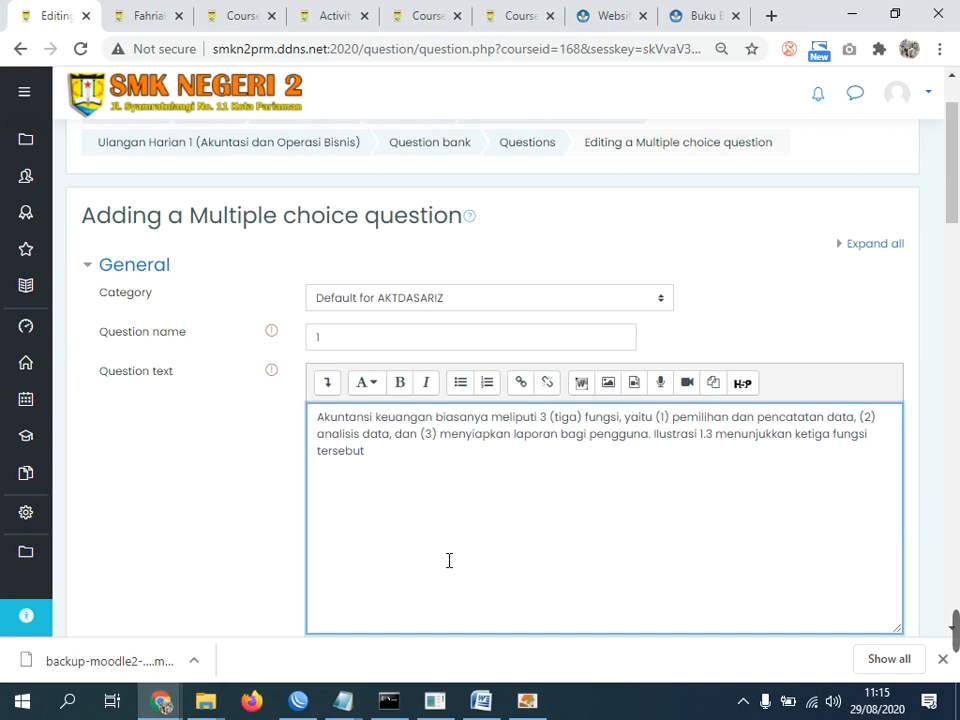
{"action": "double_click", "coordinate": [664, 419]}
{"action": "left_click", "coordinate": [680, 419]}
{"action": "left_click_drag", "start_coordinate": [673, 420], "coordinate": [865, 428]}
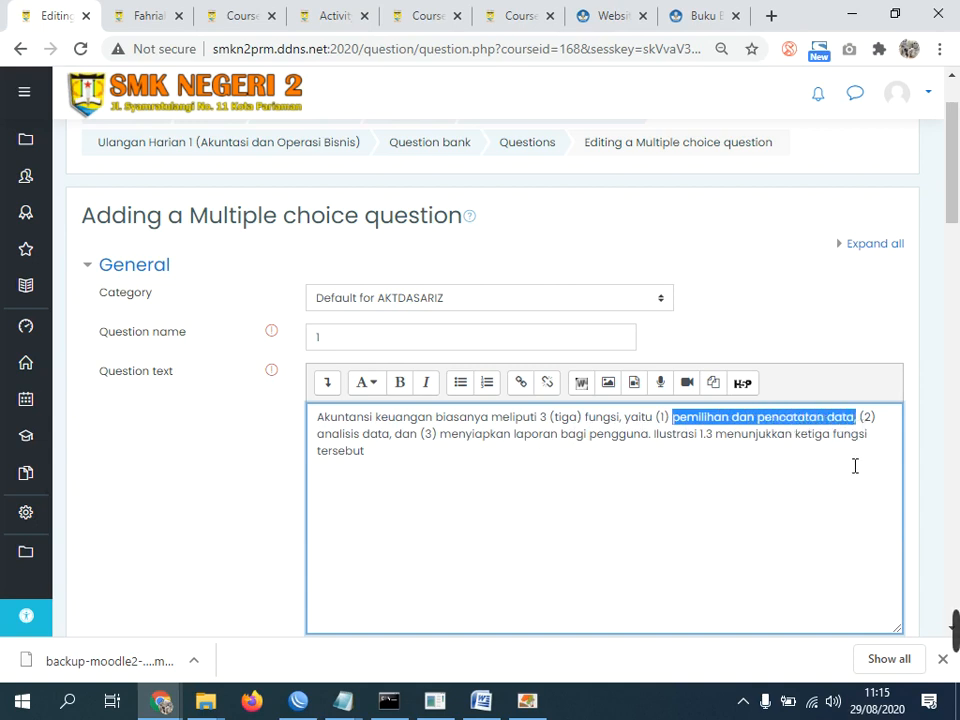
{"action": "key", "text": "ctrl+x"}
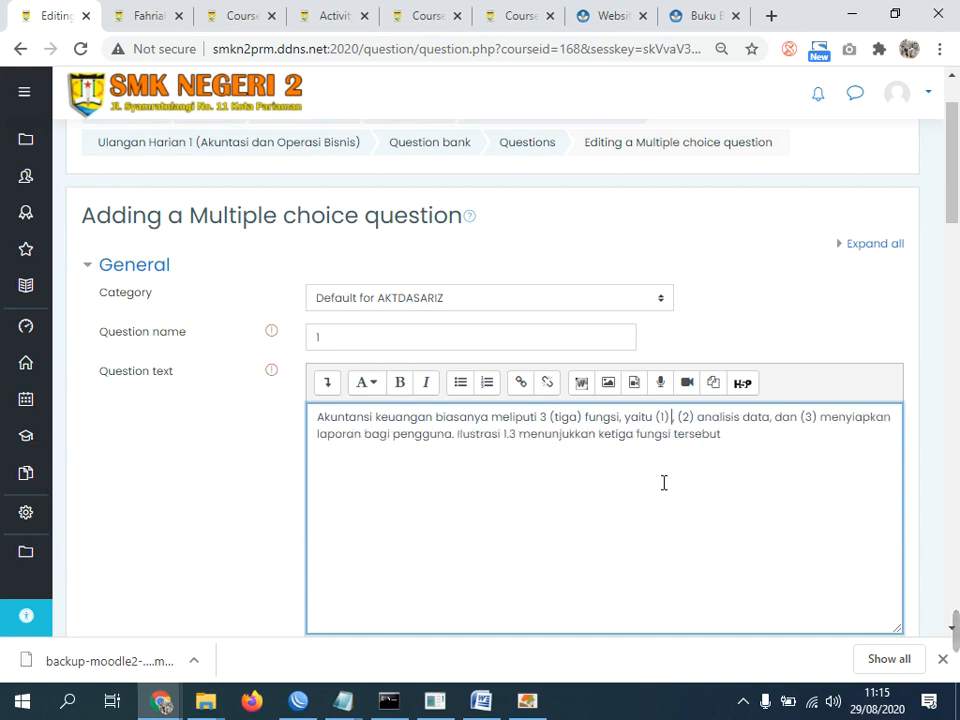
{"action": "scroll", "coordinate": [454, 476], "scroll_direction": "down", "scroll_amount": 5}
{"action": "scroll", "coordinate": [437, 465], "scroll_direction": "down", "scroll_amount": 2}
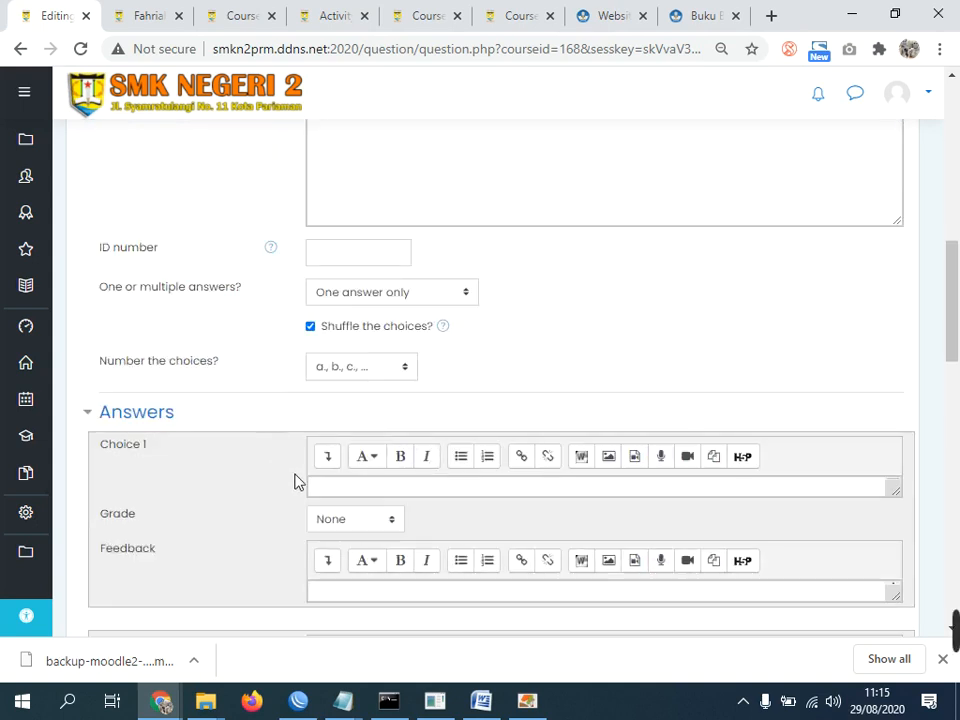
{"action": "left_click", "coordinate": [353, 494]}
{"action": "key", "text": "ctrl+v"}
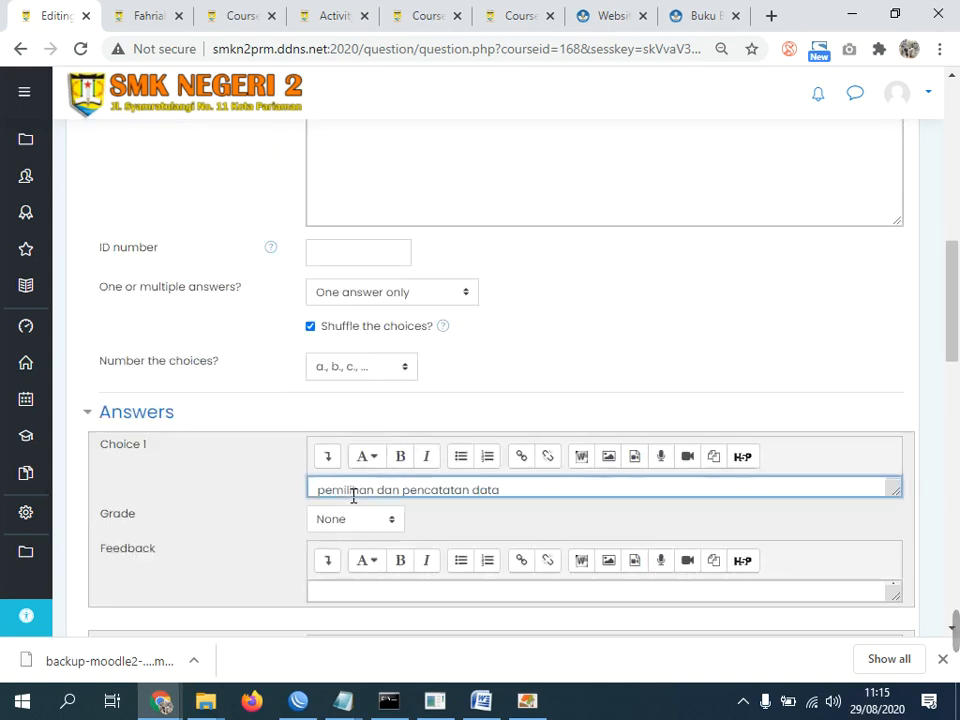
Move the phrase "analisis data" from the question text into the Choice 2 answer.
{"action": "scroll", "coordinate": [543, 393], "scroll_direction": "up", "scroll_amount": 6}
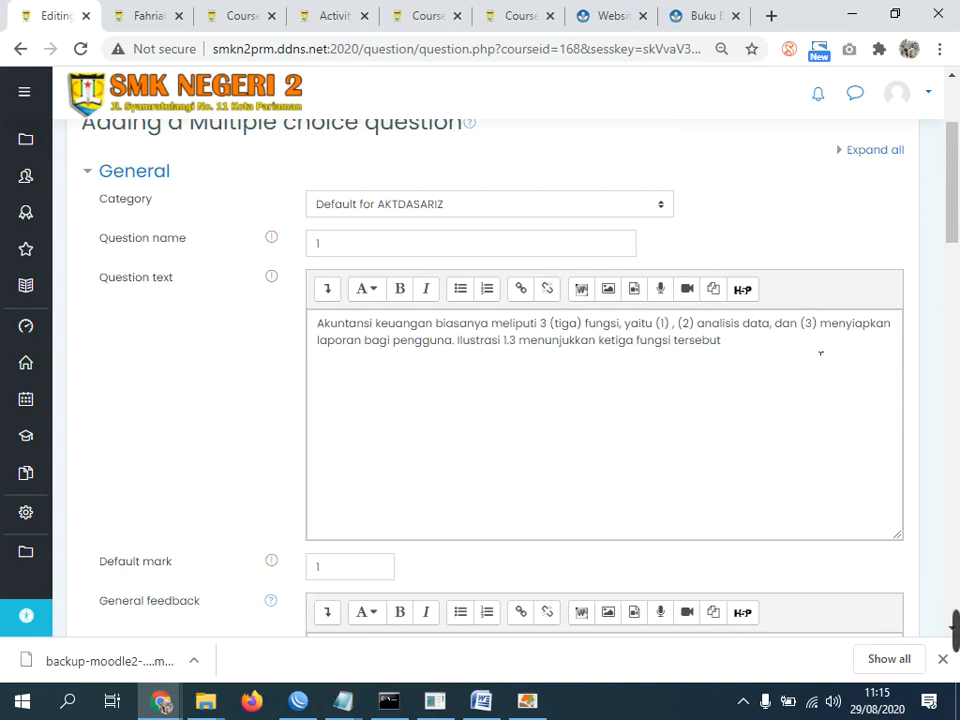
{"action": "left_click_drag", "start_coordinate": [697, 323], "coordinate": [776, 325]}
{"action": "right_click", "coordinate": [774, 327]}
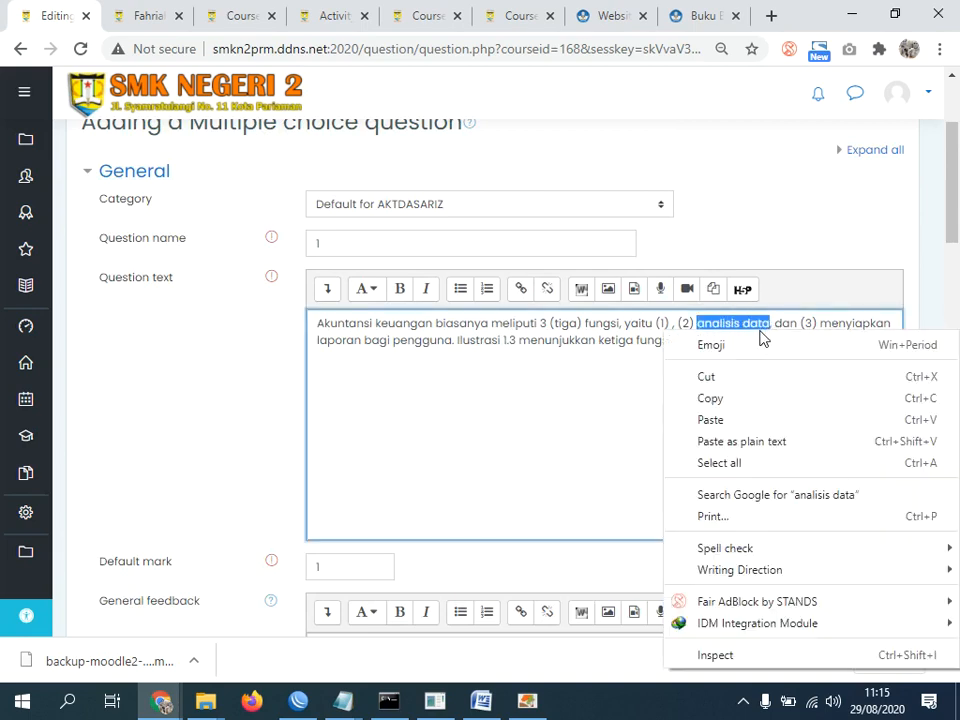
{"action": "left_click", "coordinate": [739, 378]}
{"action": "scroll", "coordinate": [591, 462], "scroll_direction": "up", "scroll_amount": 1}
{"action": "scroll", "coordinate": [591, 462], "scroll_direction": "up", "scroll_amount": 1}
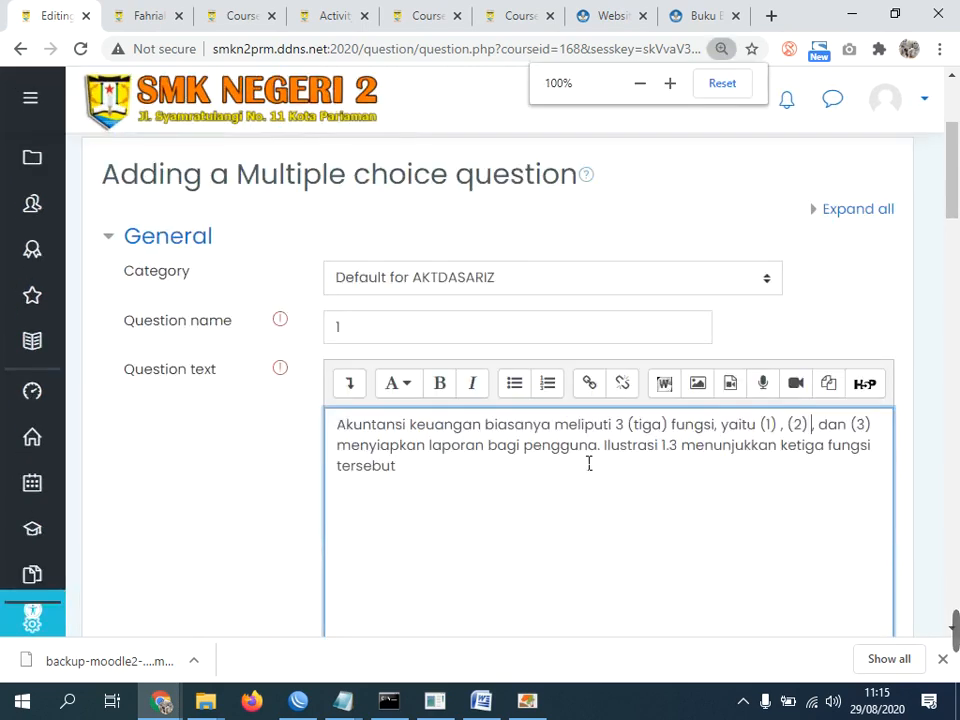
{"action": "scroll", "coordinate": [274, 467], "scroll_direction": "down", "scroll_amount": 5}
{"action": "scroll", "coordinate": [278, 472], "scroll_direction": "down", "scroll_amount": 7}
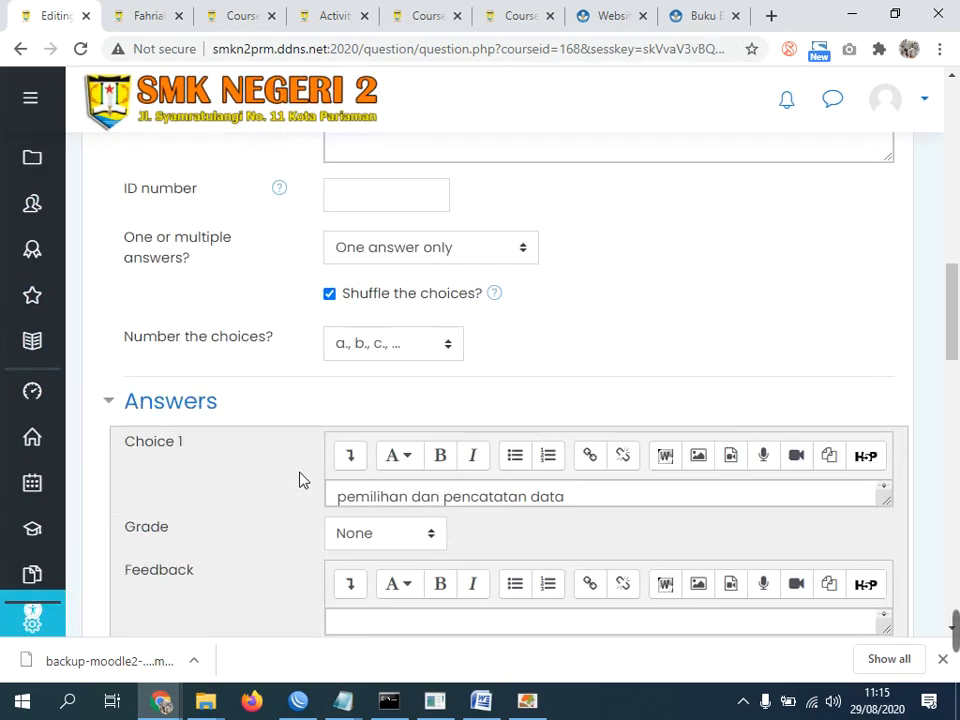
{"action": "left_click", "coordinate": [376, 462]}
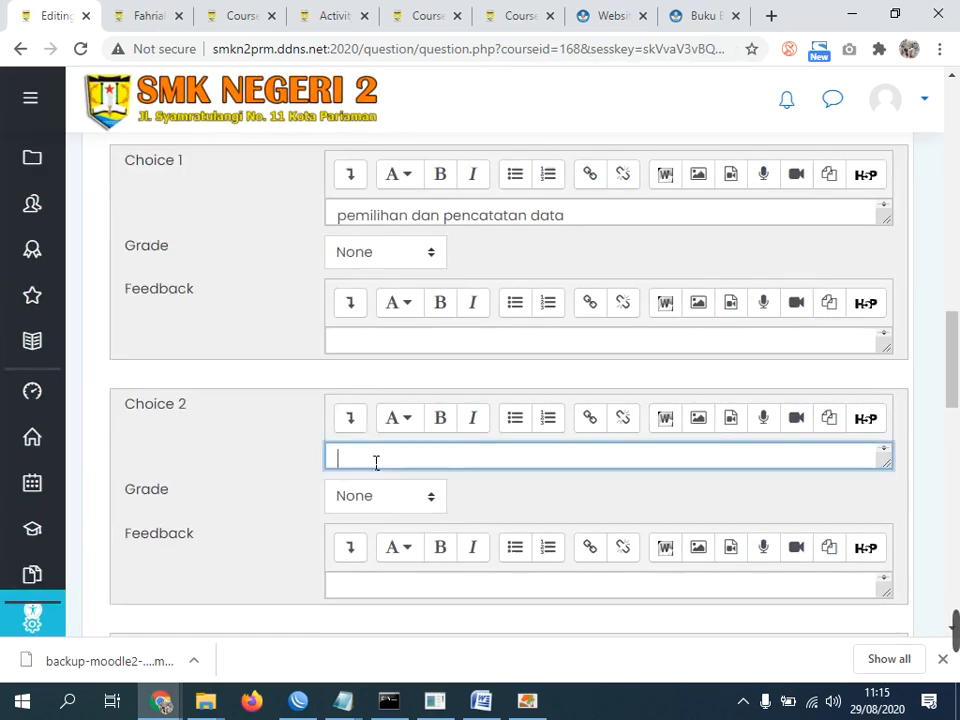
{"action": "key", "text": "ctrl+v"}
Move the phrase "menyiapkan laporan bagi pengguna" from the question text into the Choice 3 answer.
{"action": "scroll", "coordinate": [447, 378], "scroll_direction": "up", "scroll_amount": 10}
{"action": "scroll", "coordinate": [447, 378], "scroll_direction": "up", "scroll_amount": 3}
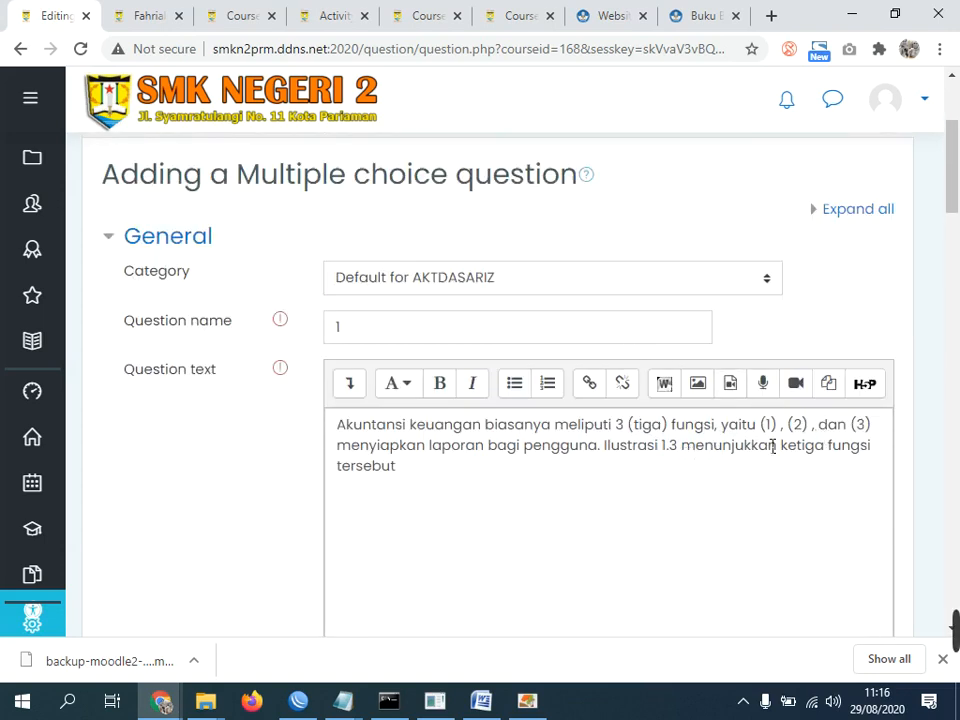
{"action": "left_click_drag", "start_coordinate": [337, 444], "coordinate": [604, 458]}
{"action": "right_click", "coordinate": [551, 446]}
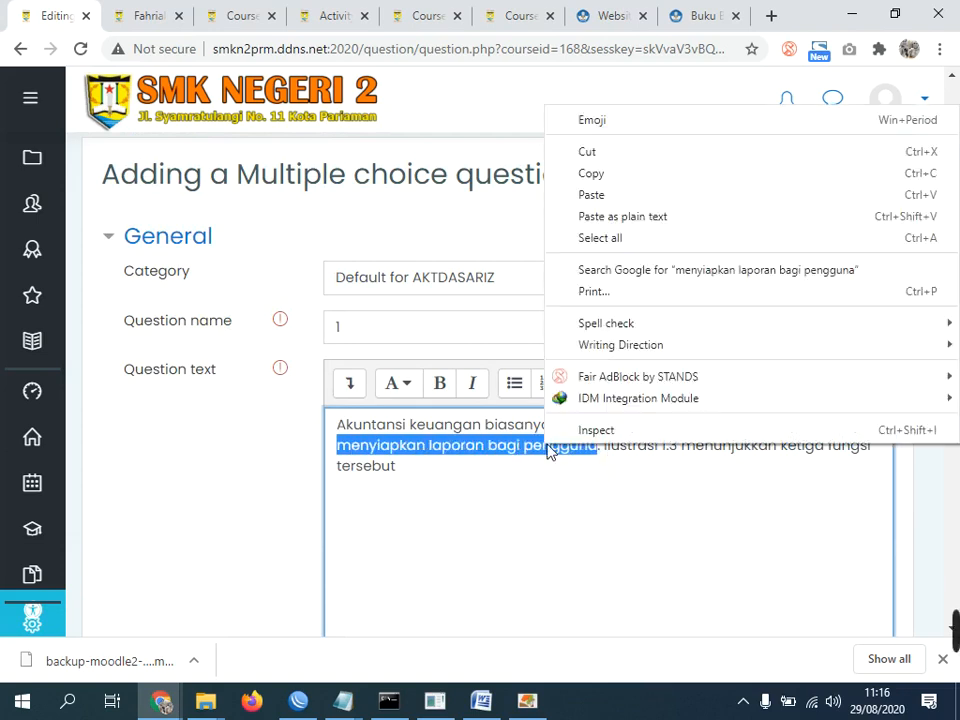
{"action": "left_click", "coordinate": [615, 156]}
{"action": "scroll", "coordinate": [250, 447], "scroll_direction": "down", "scroll_amount": 5}
{"action": "scroll", "coordinate": [250, 447], "scroll_direction": "down", "scroll_amount": 8}
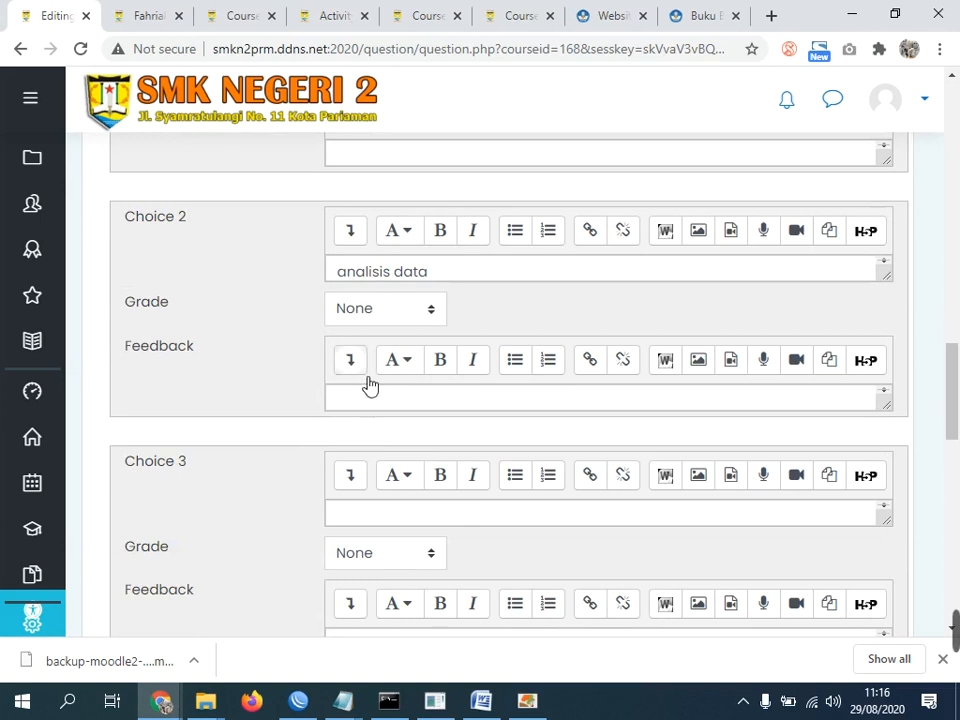
{"action": "left_click", "coordinate": [390, 518]}
{"action": "key", "text": "ctrl+v"}
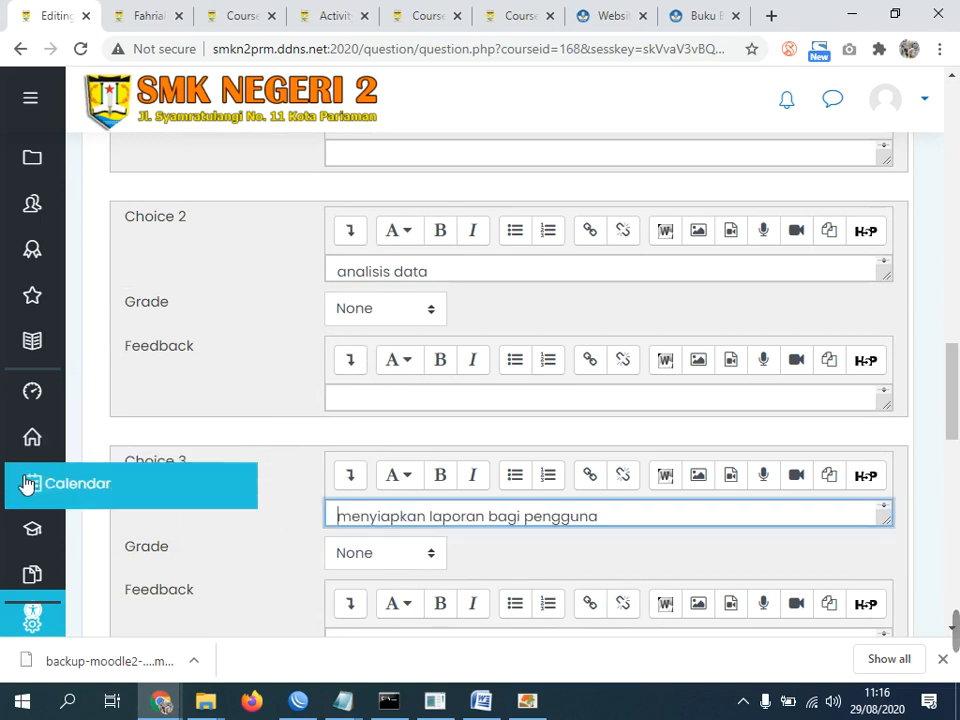
Set the question's "One or multiple answers?" option to Multiple answers allowed.
{"action": "scroll", "coordinate": [165, 437], "scroll_direction": "up", "scroll_amount": 3}
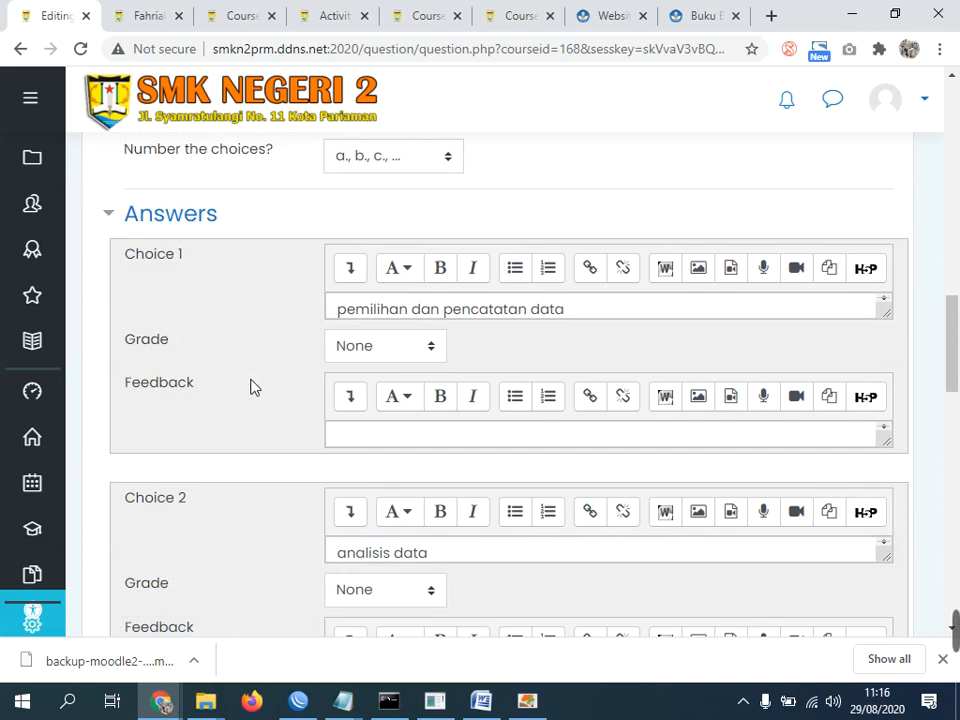
{"action": "scroll", "coordinate": [260, 386], "scroll_direction": "up", "scroll_amount": 2}
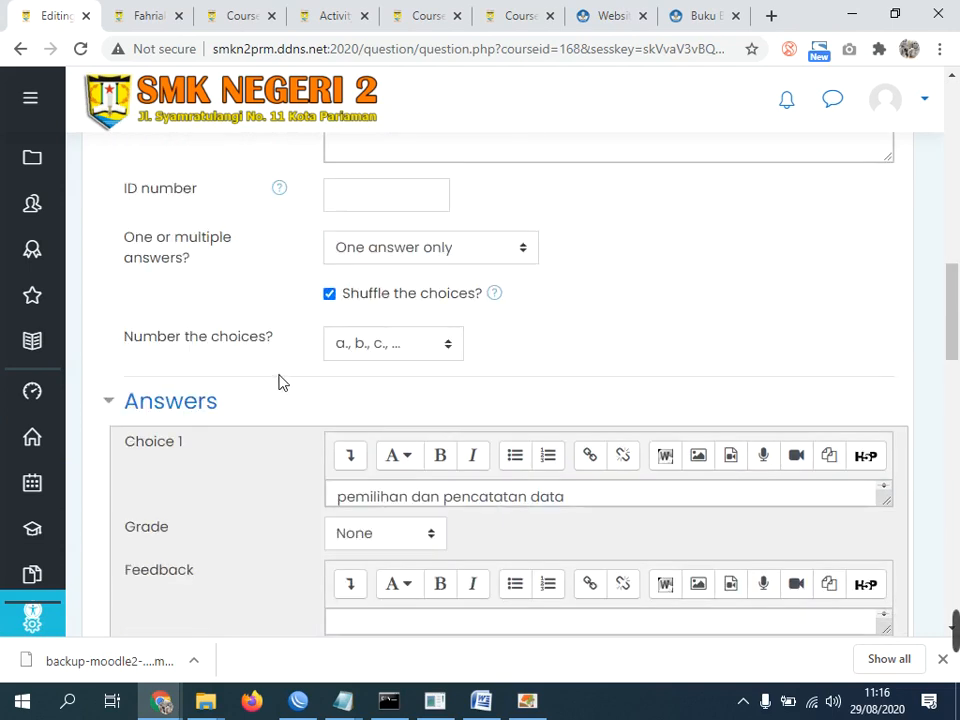
{"action": "left_click", "coordinate": [380, 264]}
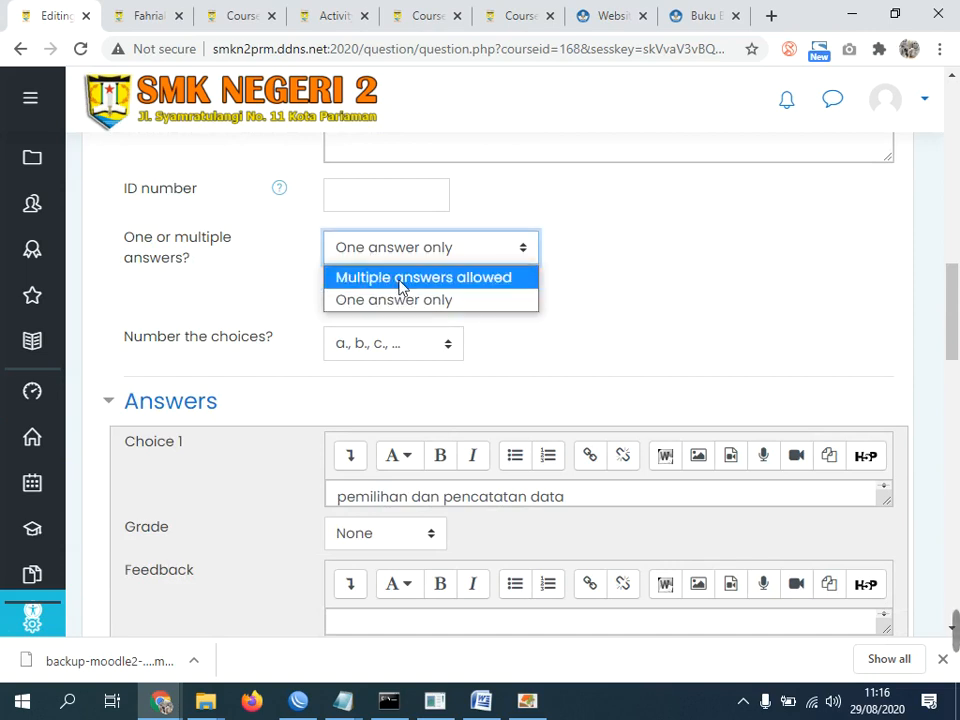
{"action": "left_click", "coordinate": [410, 287]}
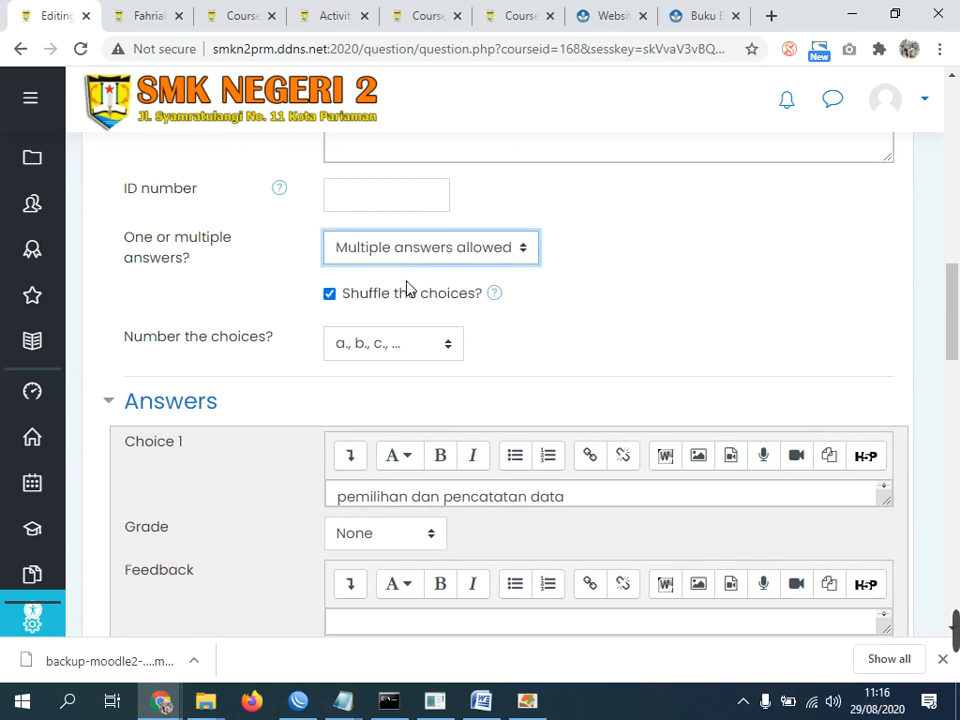
Set the grade of Choice 1, "pemilihan dan pencatatan data", to 100%.
{"action": "scroll", "coordinate": [339, 347], "scroll_direction": "down", "scroll_amount": 2}
{"action": "scroll", "coordinate": [339, 401], "scroll_direction": "up", "scroll_amount": 2}
{"action": "scroll", "coordinate": [497, 441], "scroll_direction": "down", "scroll_amount": 2}
{"action": "left_click", "coordinate": [386, 352]}
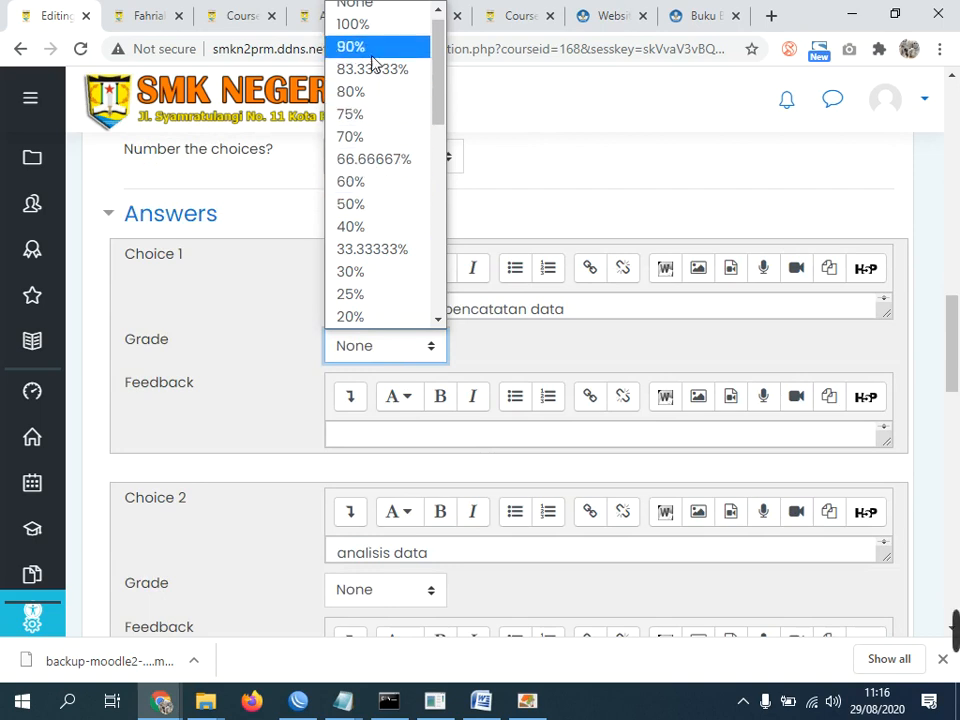
{"action": "left_click", "coordinate": [370, 24]}
{"action": "scroll", "coordinate": [356, 429], "scroll_direction": "down", "scroll_amount": 2}
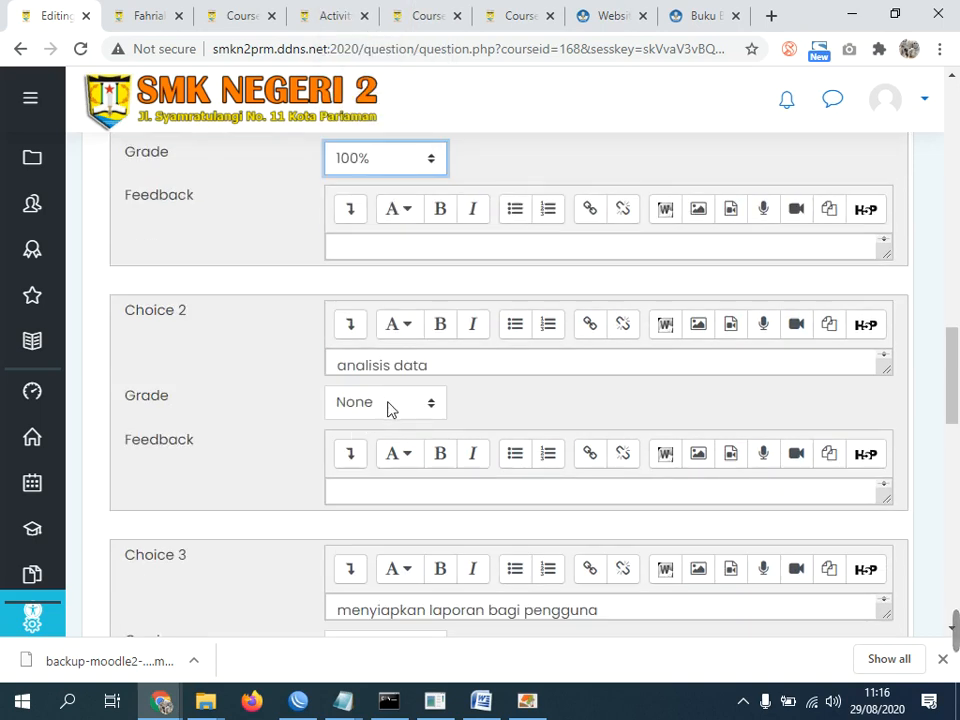
Set the grades of Choice 2 and Choice 4 to 100% and try to save the question.
{"action": "left_click", "coordinate": [388, 404]}
{"action": "left_click", "coordinate": [364, 36]}
{"action": "scroll", "coordinate": [390, 445], "scroll_direction": "down", "scroll_amount": 4}
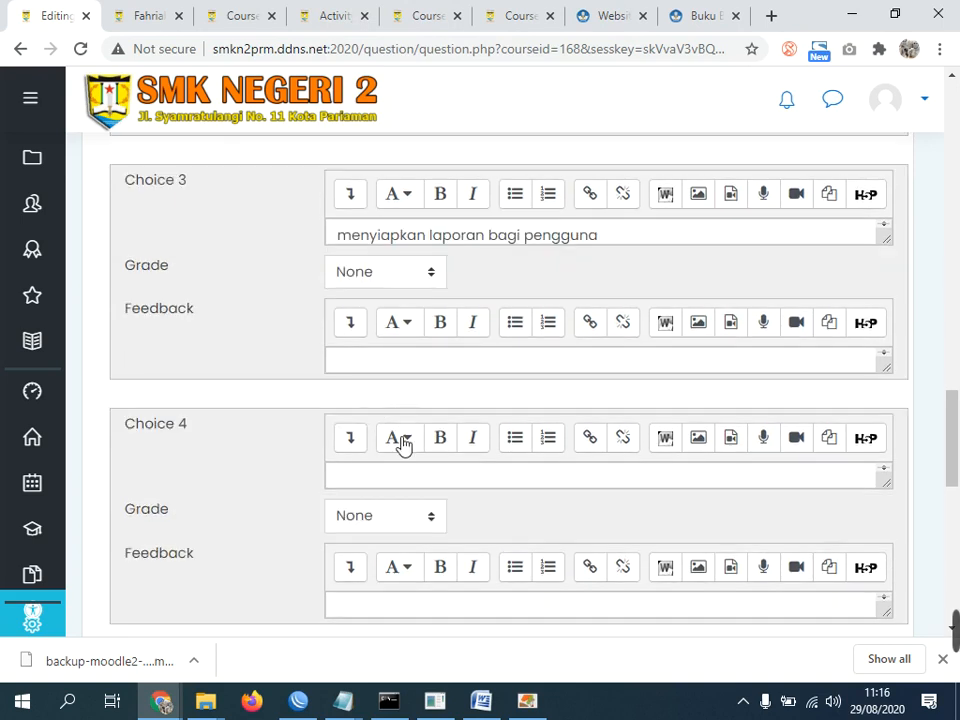
{"action": "left_click", "coordinate": [388, 518]}
{"action": "left_click", "coordinate": [358, 84]}
{"action": "scroll", "coordinate": [257, 403], "scroll_direction": "down", "scroll_amount": 6}
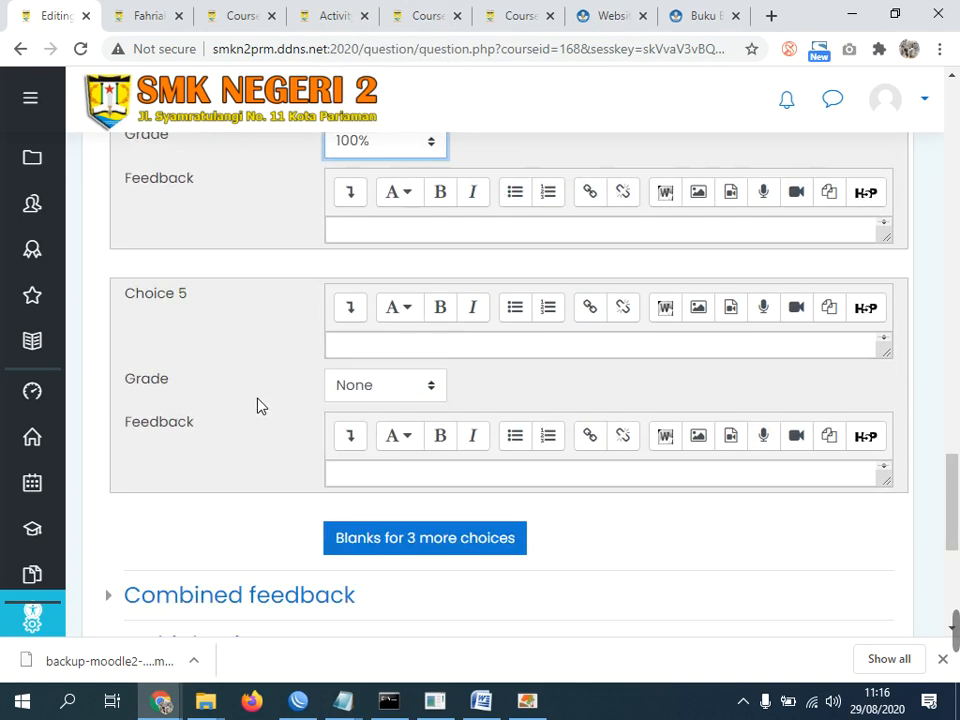
{"action": "scroll", "coordinate": [257, 403], "scroll_direction": "up", "scroll_amount": 10}
{"action": "scroll", "coordinate": [257, 403], "scroll_direction": "down", "scroll_amount": 12}
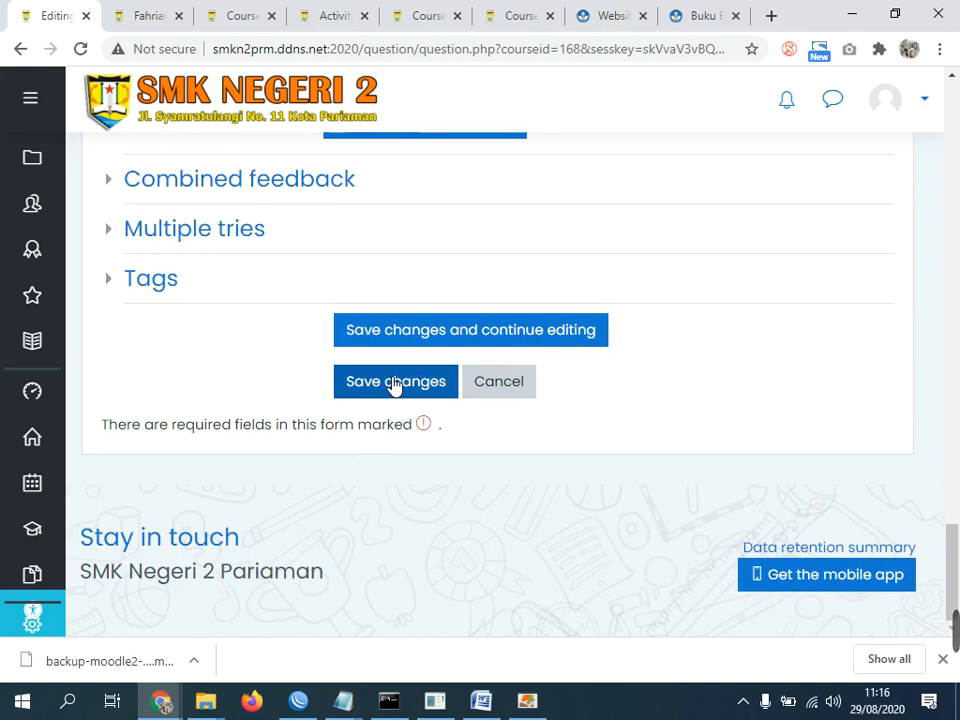
{"action": "left_click", "coordinate": [405, 393]}
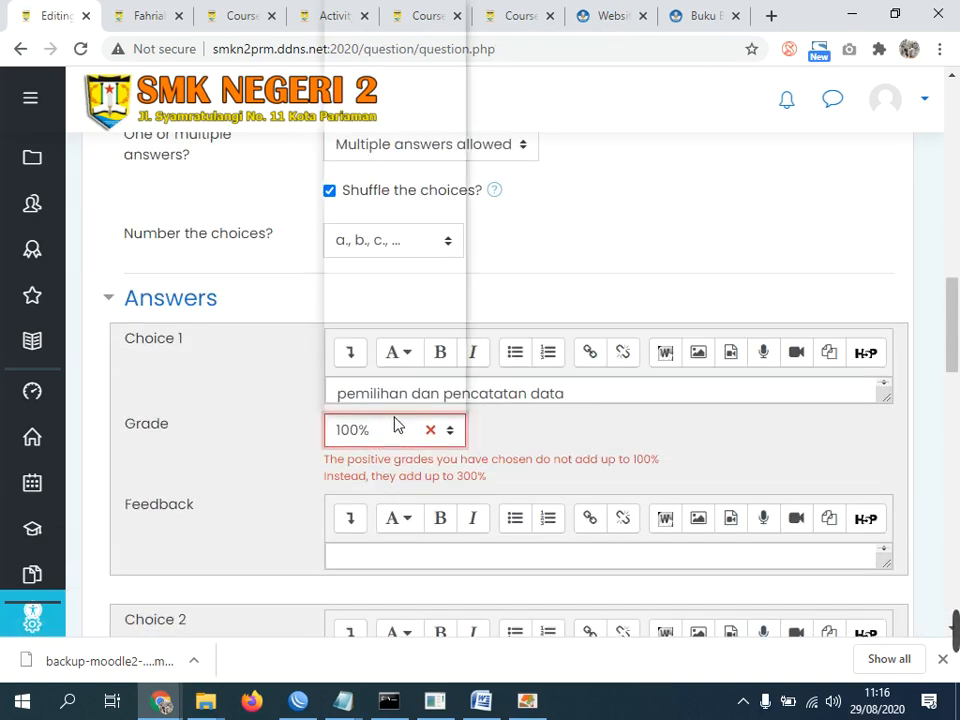
Set the grades of Choice 1, Choice 2 and Choice 3 to 33.33333% each.
{"action": "left_click", "coordinate": [397, 425]}
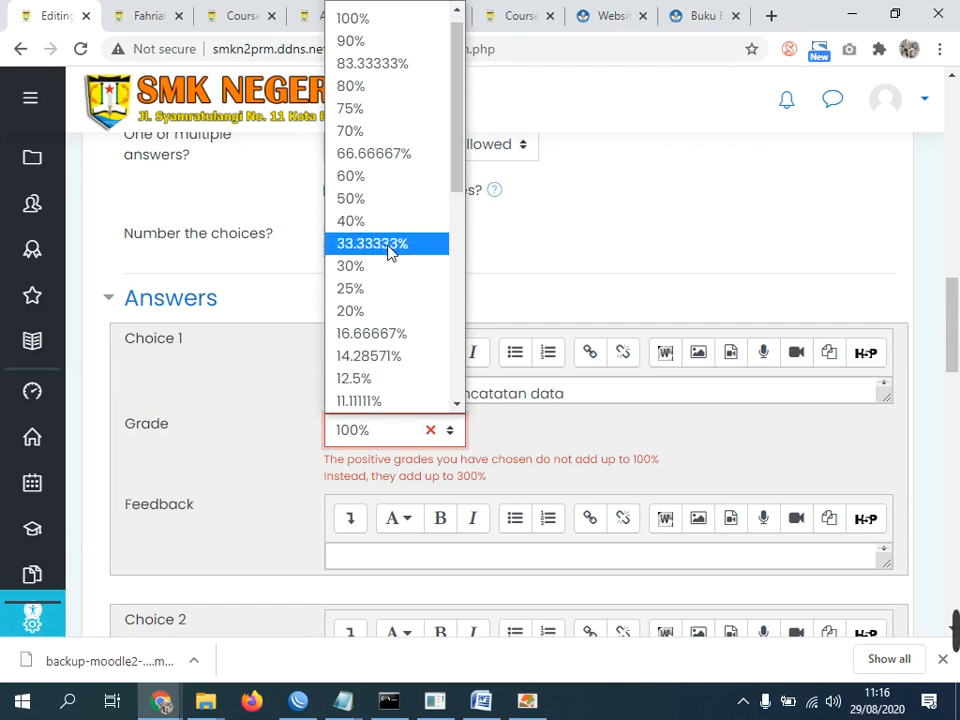
{"action": "left_click", "coordinate": [390, 248]}
{"action": "scroll", "coordinate": [272, 425], "scroll_direction": "down", "scroll_amount": 3}
{"action": "left_click", "coordinate": [368, 432]}
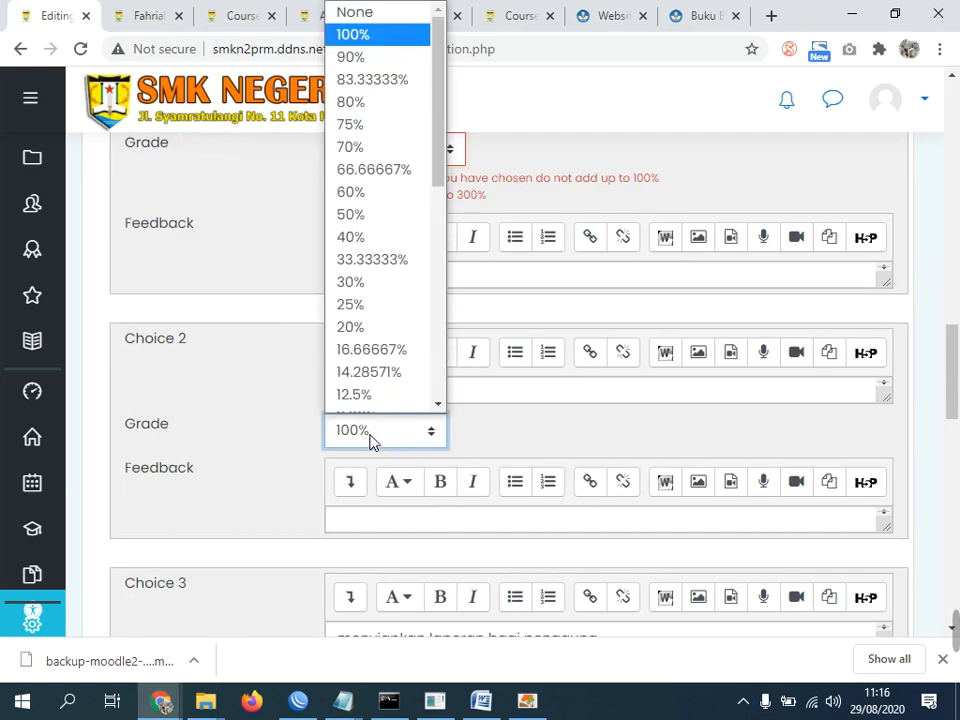
{"action": "left_click", "coordinate": [380, 221]}
{"action": "scroll", "coordinate": [225, 452], "scroll_direction": "down", "scroll_amount": 3}
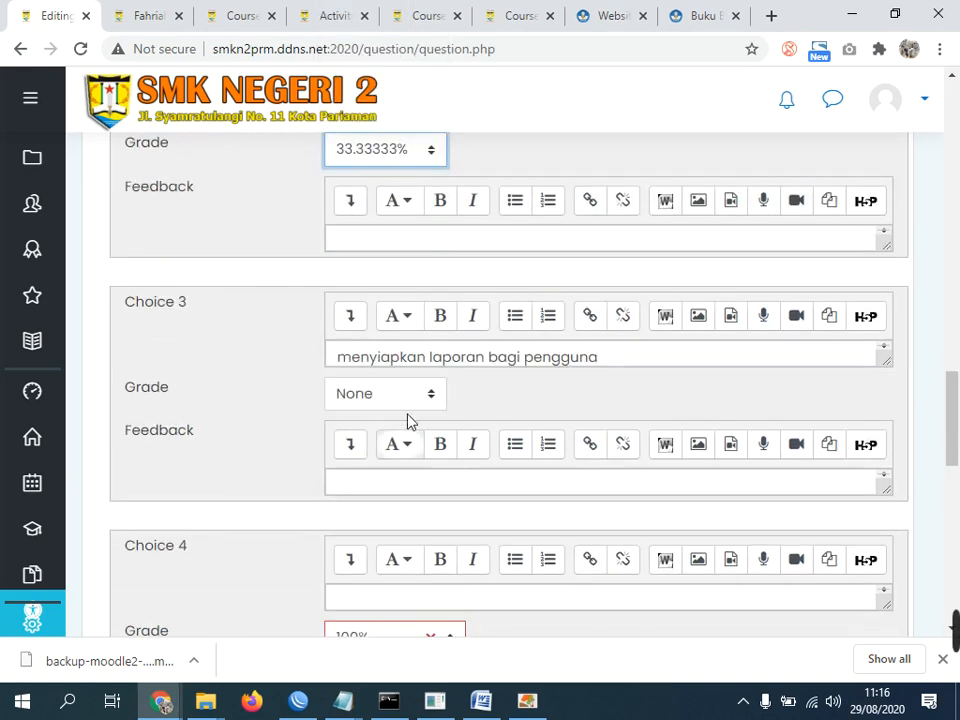
{"action": "left_click", "coordinate": [416, 394]}
{"action": "left_click", "coordinate": [388, 251]}
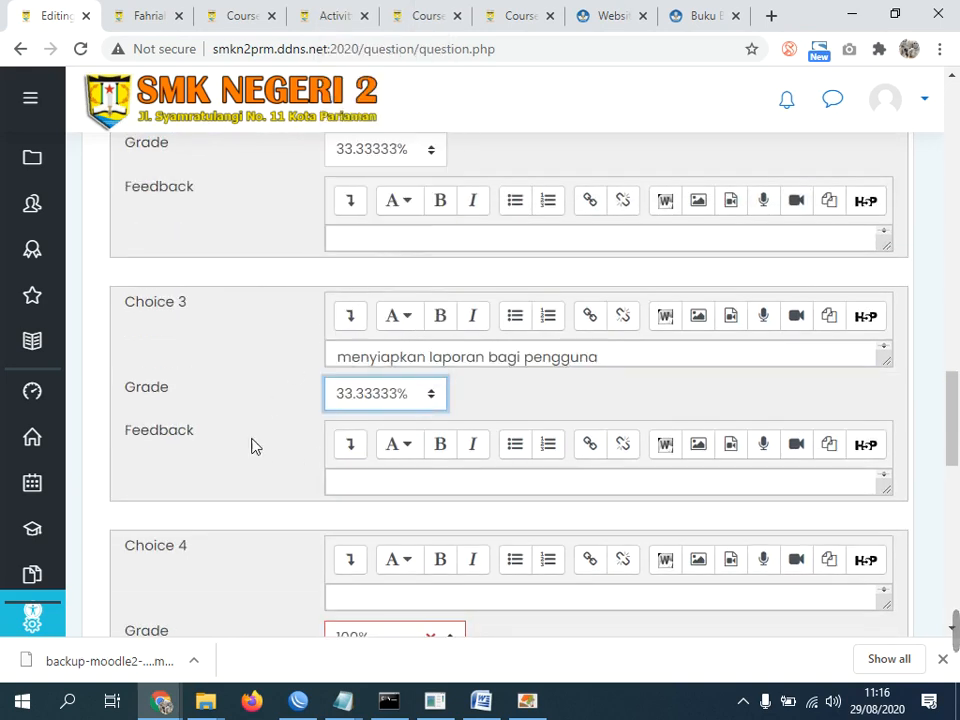
Set the grade of the blank Choice 4 to None and save the question.
{"action": "scroll", "coordinate": [258, 470], "scroll_direction": "down", "scroll_amount": 5}
{"action": "scroll", "coordinate": [265, 503], "scroll_direction": "up", "scroll_amount": 2}
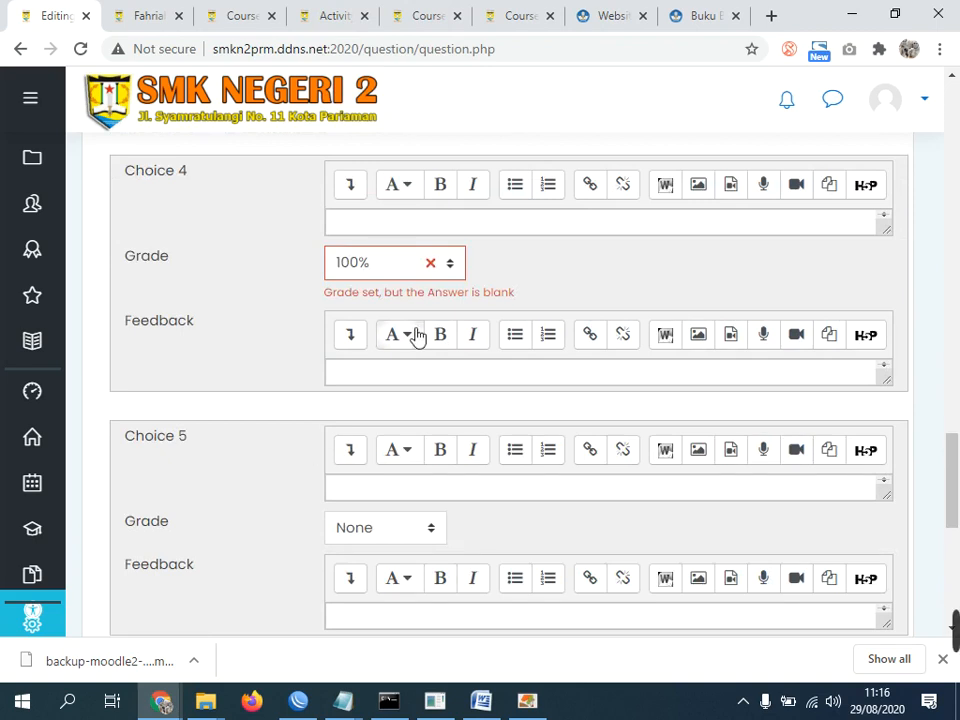
{"action": "scroll", "coordinate": [351, 365], "scroll_direction": "up", "scroll_amount": 4}
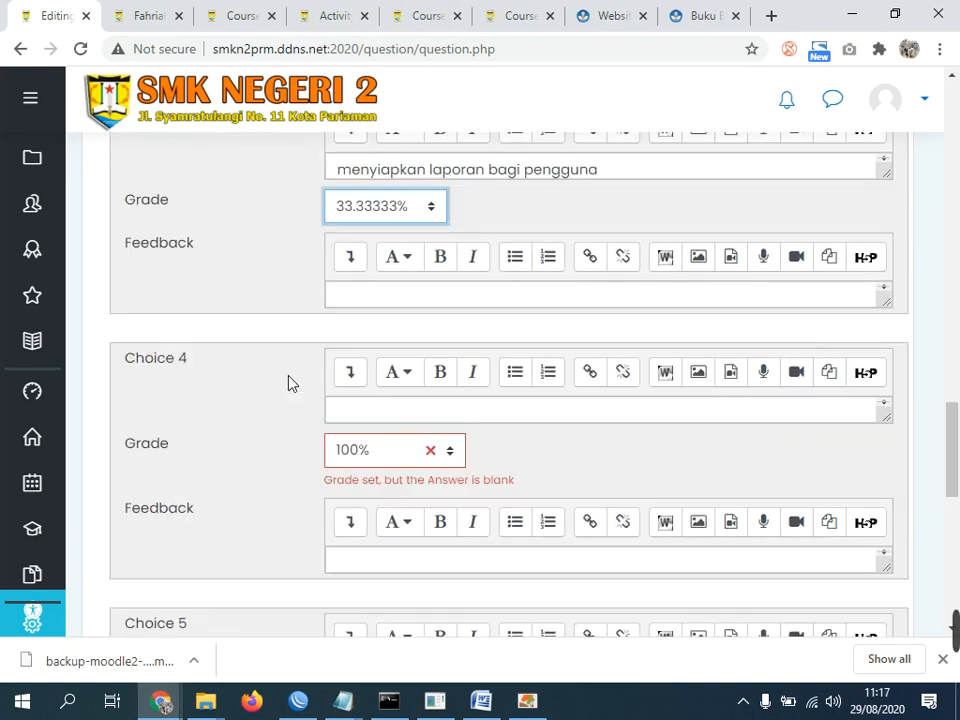
{"action": "left_click", "coordinate": [435, 451]}
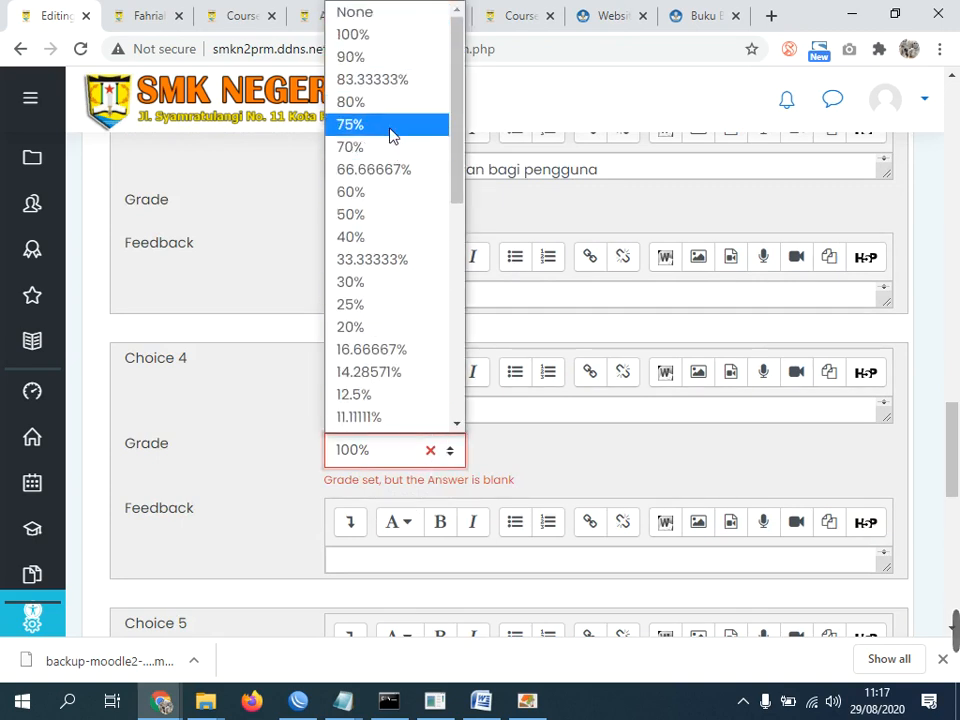
{"action": "left_click", "coordinate": [377, 12]}
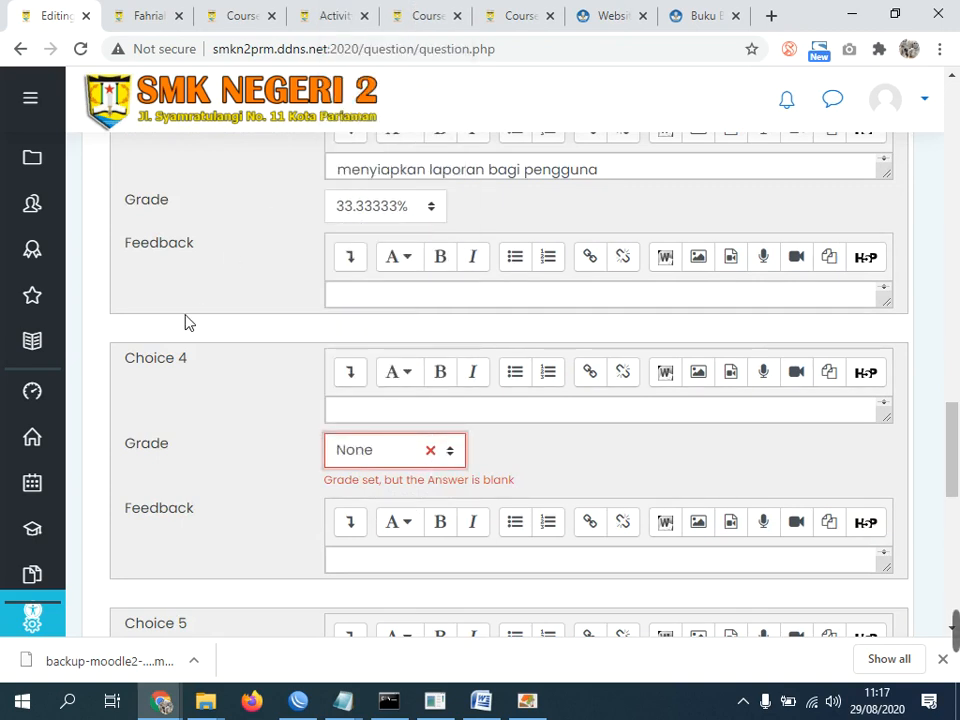
{"action": "scroll", "coordinate": [253, 536], "scroll_direction": "down", "scroll_amount": 5}
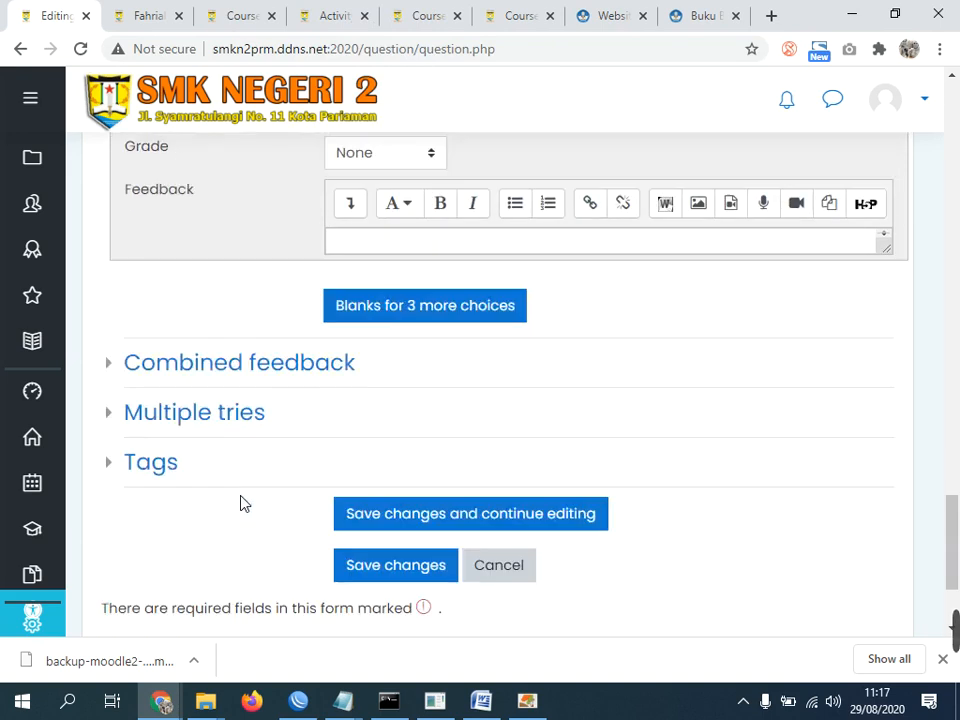
{"action": "left_click", "coordinate": [346, 568]}
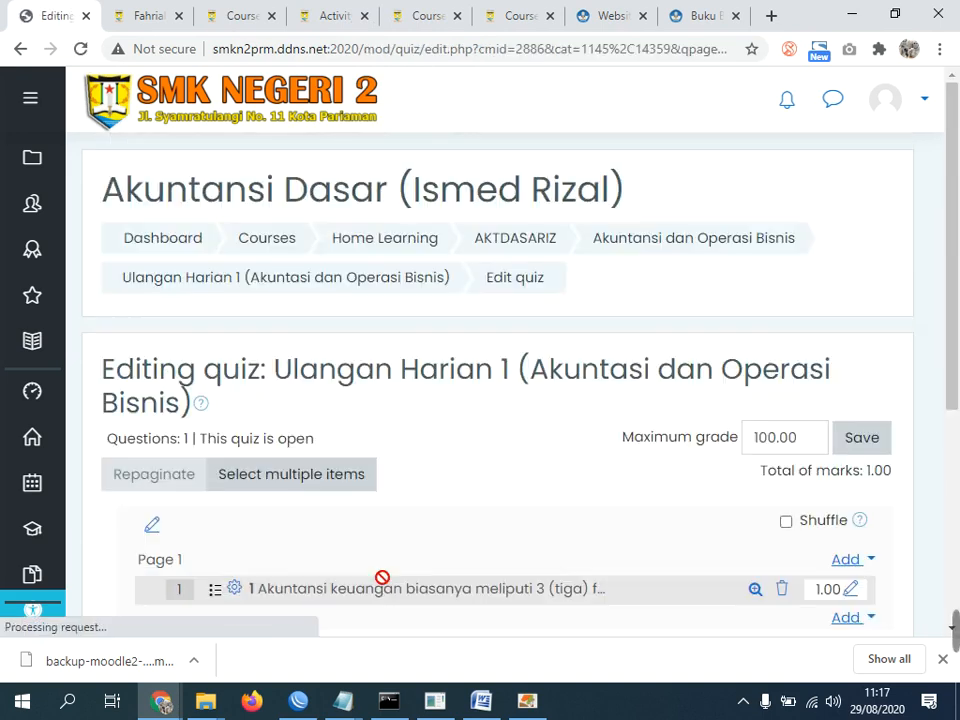
Preview question 1, test selecting and clearing its answer choices, and close the preview.
{"action": "scroll", "coordinate": [262, 522], "scroll_direction": "down", "scroll_amount": 1}
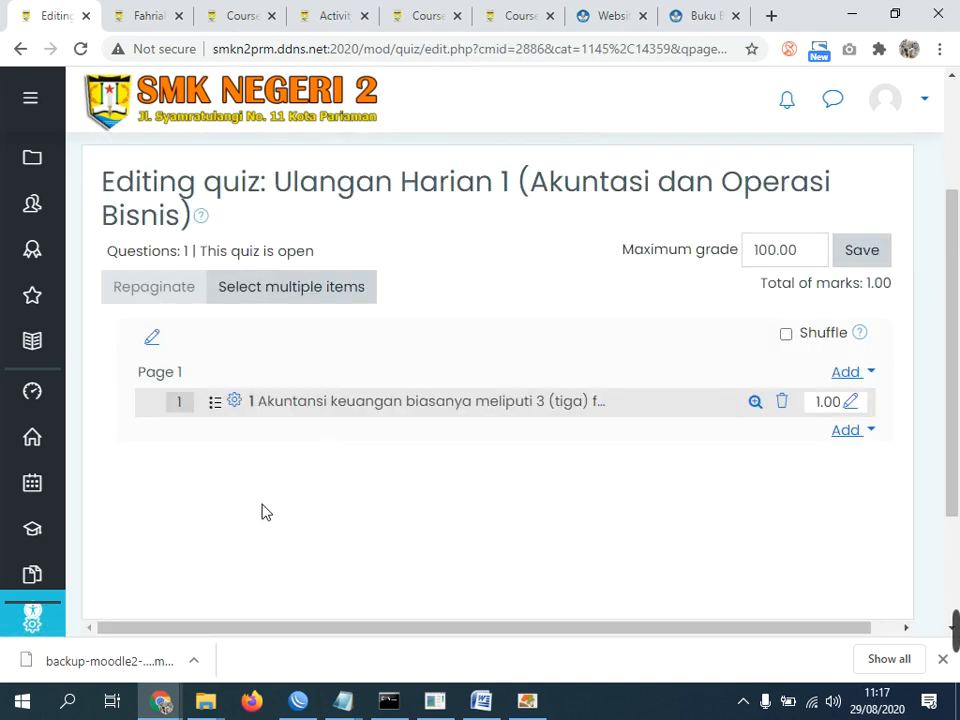
{"action": "left_click", "coordinate": [756, 401]}
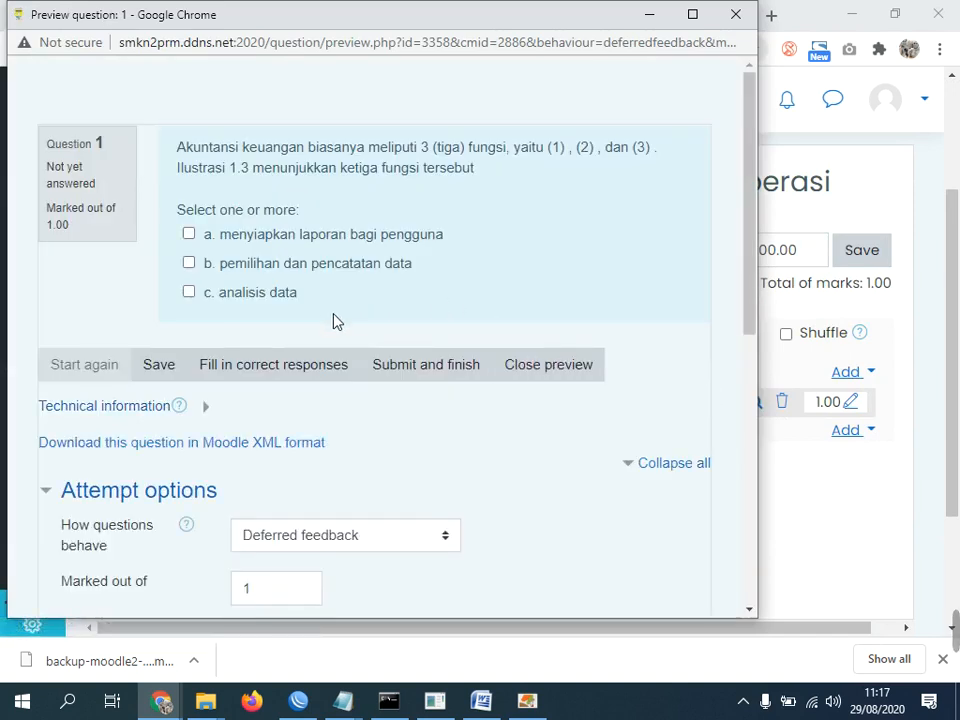
{"action": "left_click", "coordinate": [188, 233]}
{"action": "left_click", "coordinate": [189, 263]}
{"action": "left_click", "coordinate": [189, 291]}
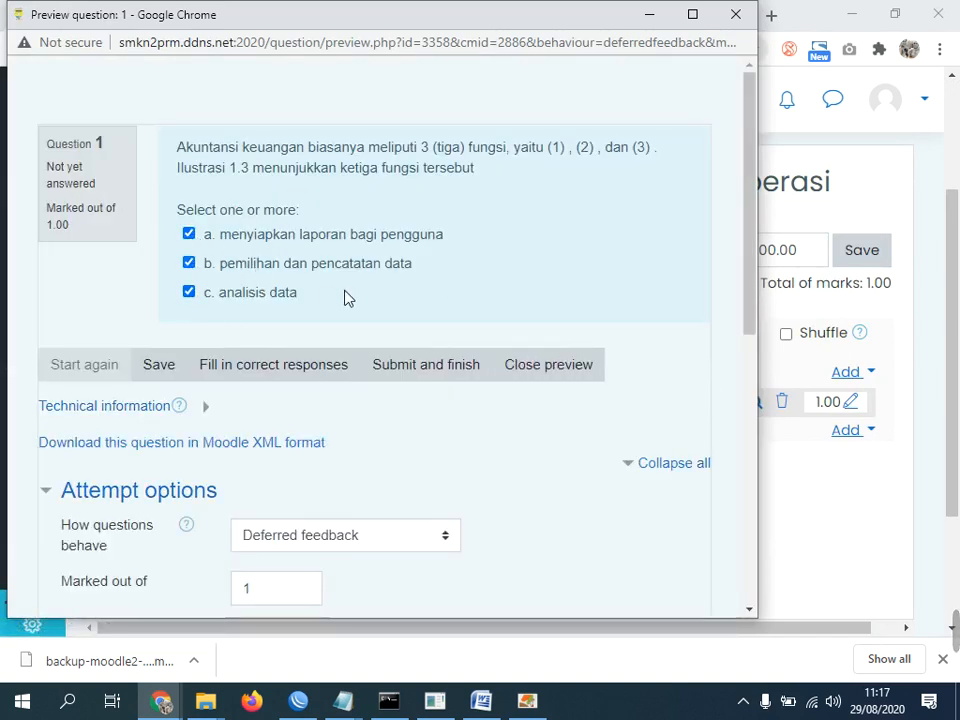
{"action": "left_click", "coordinate": [190, 292]}
{"action": "left_click", "coordinate": [192, 266]}
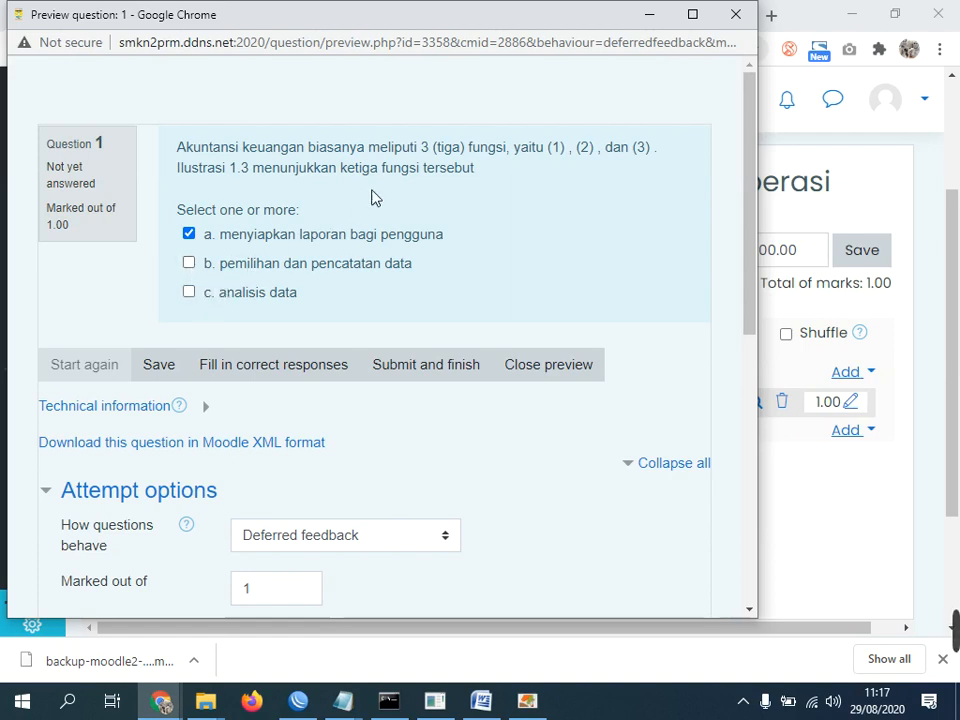
{"action": "left_click", "coordinate": [736, 14]}
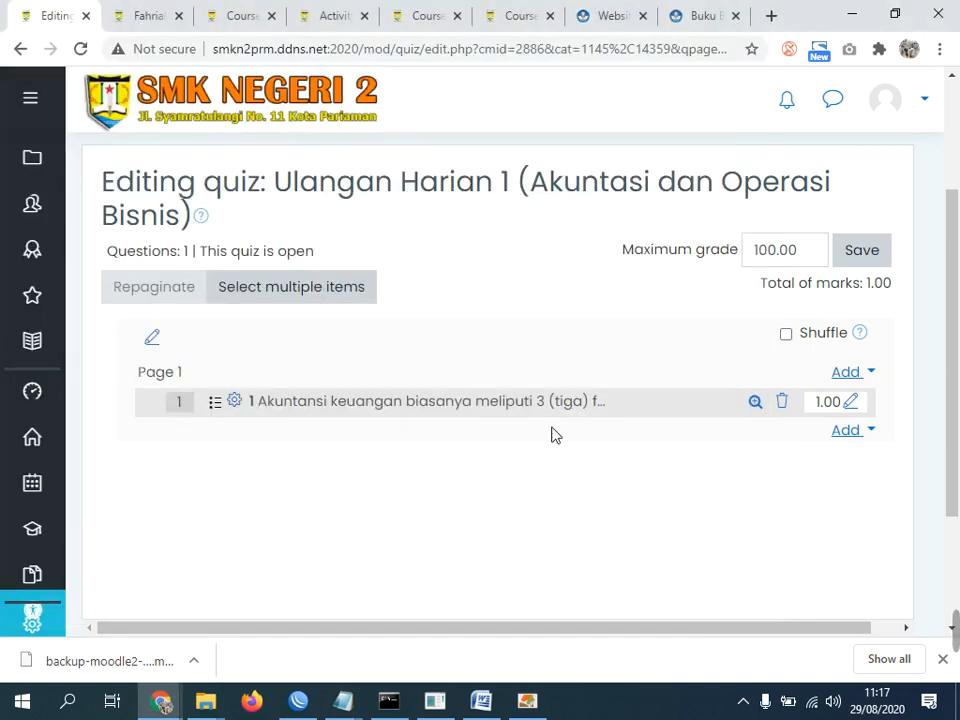
In question 1's text, replace everything after "yaitu" with a colon and the new line "(jawaban boleh lebih dari 1)", and save the question.
{"action": "left_click", "coordinate": [236, 400]}
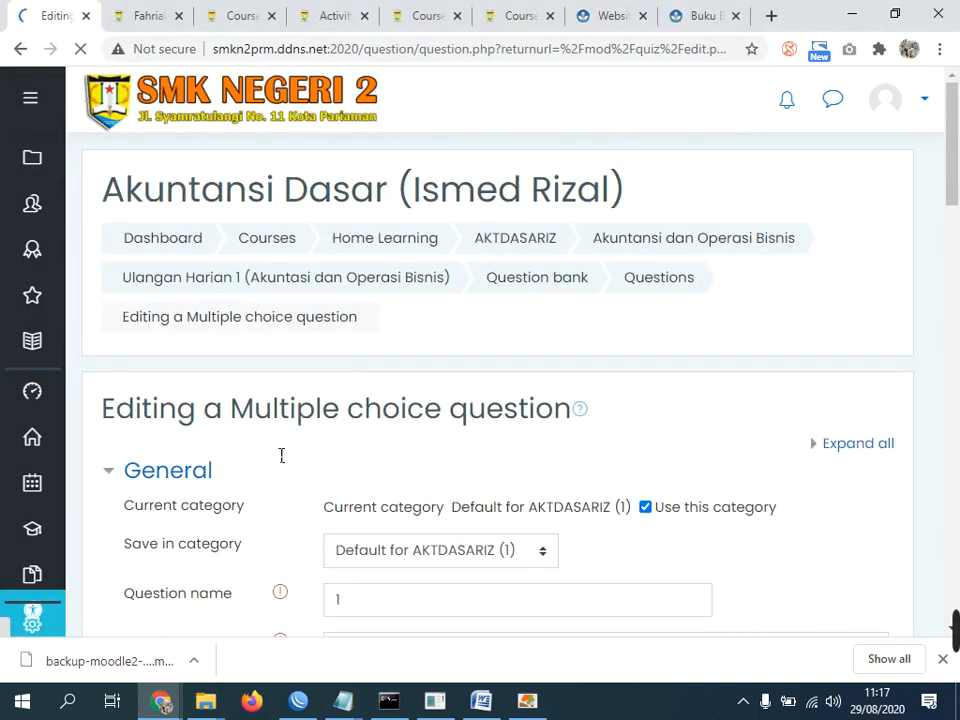
{"action": "scroll", "coordinate": [272, 454], "scroll_direction": "down", "scroll_amount": 4}
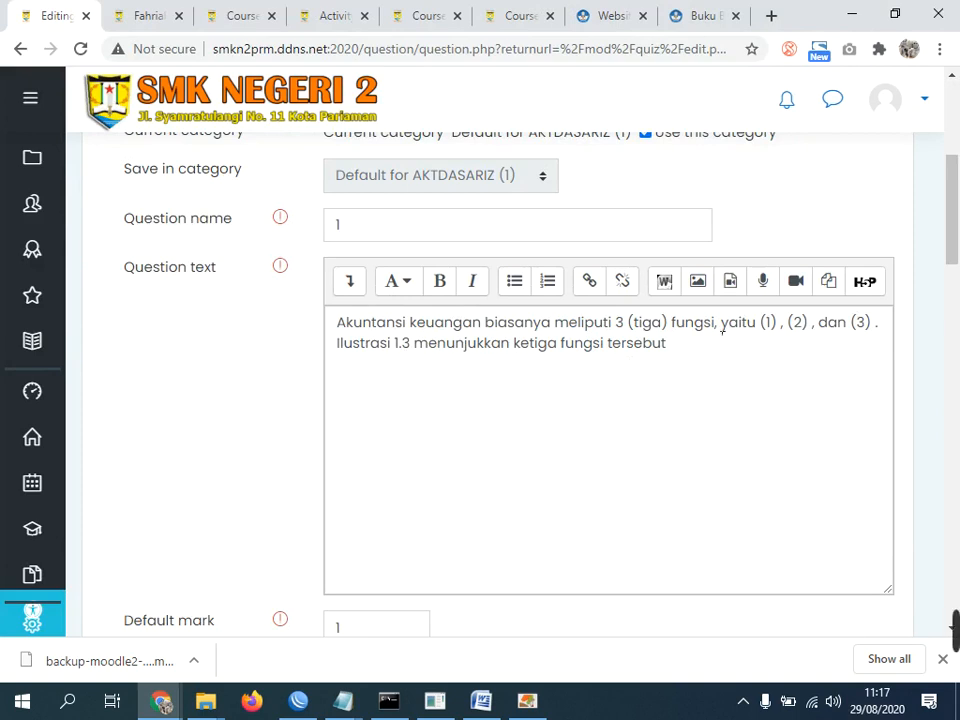
{"action": "left_click_drag", "start_coordinate": [758, 322], "coordinate": [797, 377]}
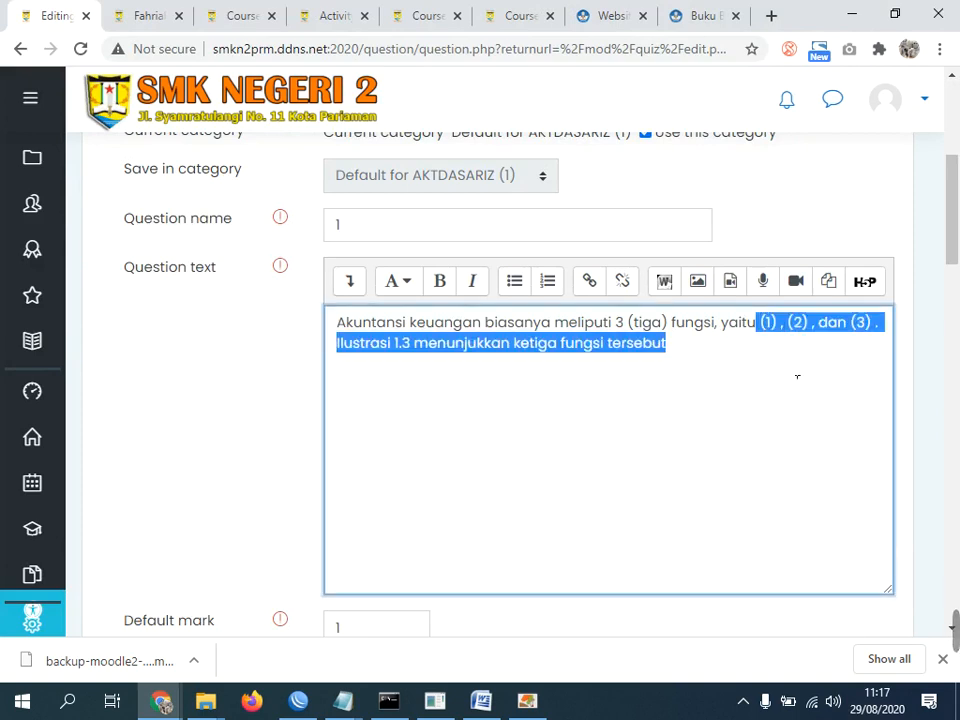
{"action": "key", "text": "BackSpace"}
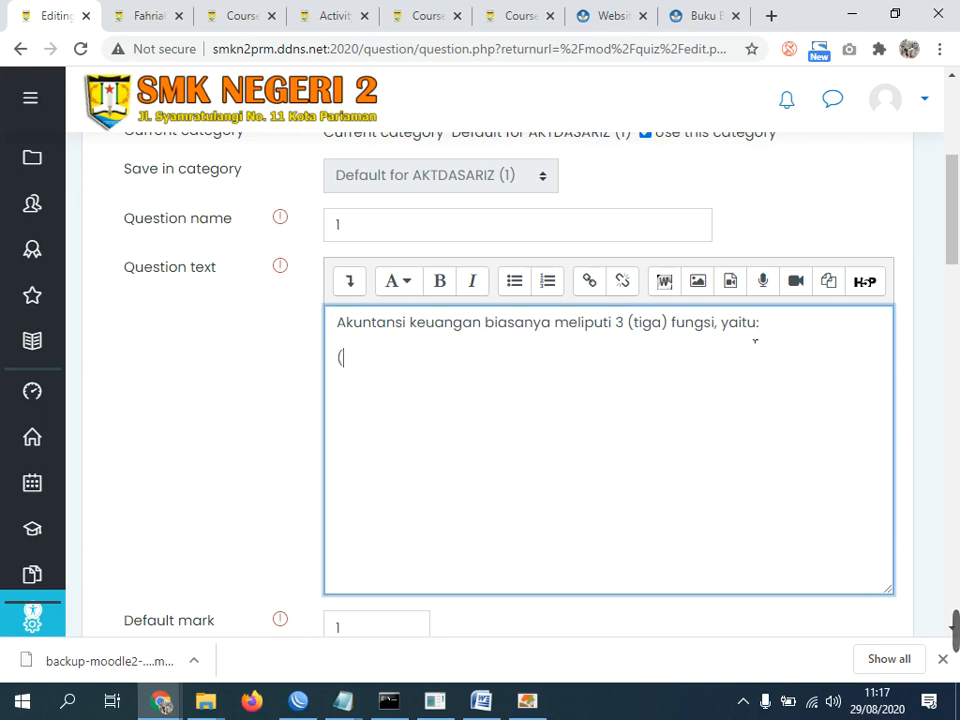
{"action": "type", "text": "jawaban boleh lebih dari 1"}
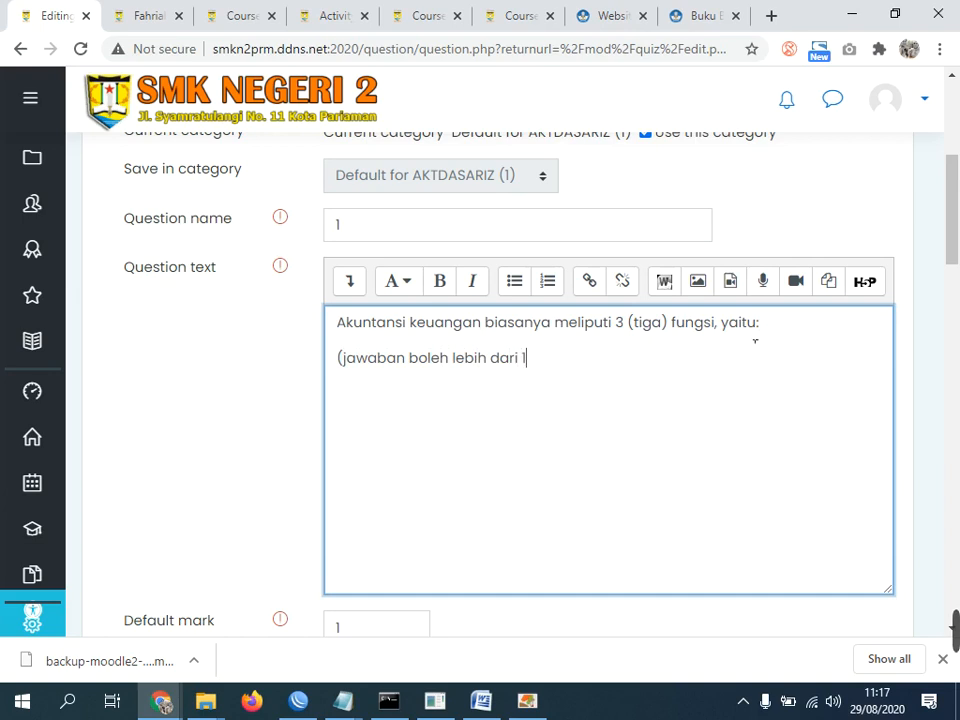
{"action": "type", "text": ")"}
{"action": "scroll", "coordinate": [390, 392], "scroll_direction": "down", "scroll_amount": 15}
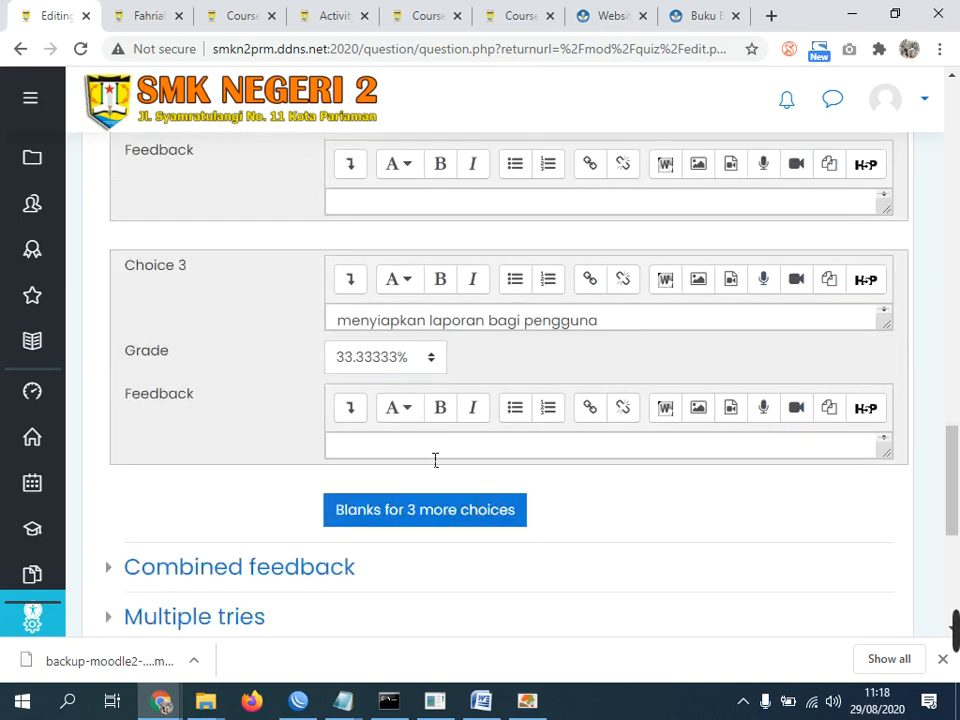
{"action": "scroll", "coordinate": [446, 591], "scroll_direction": "down", "scroll_amount": 5}
{"action": "left_click", "coordinate": [360, 388]}
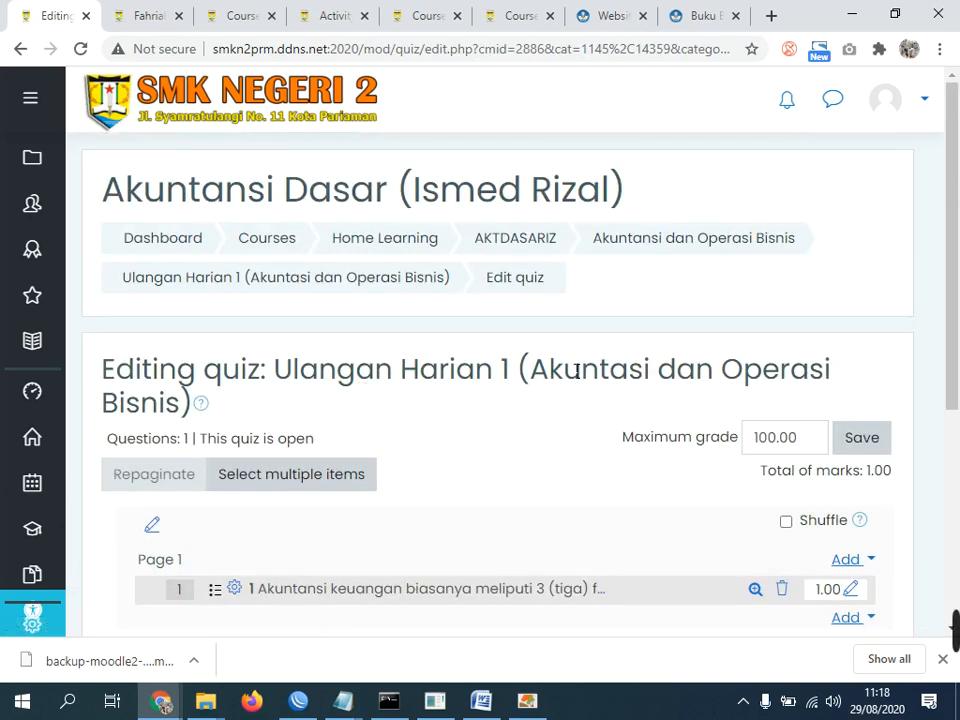
Switch to "Bab 1 Akuntansi dan Operasi Bisnis.pdf" in Nitro Pro and look through it for material for another question.
{"action": "scroll", "coordinate": [495, 568], "scroll_direction": "down", "scroll_amount": 3}
{"action": "key", "text": "alt+Tab"}
{"action": "scroll", "coordinate": [669, 358], "scroll_direction": "down", "scroll_amount": 3}
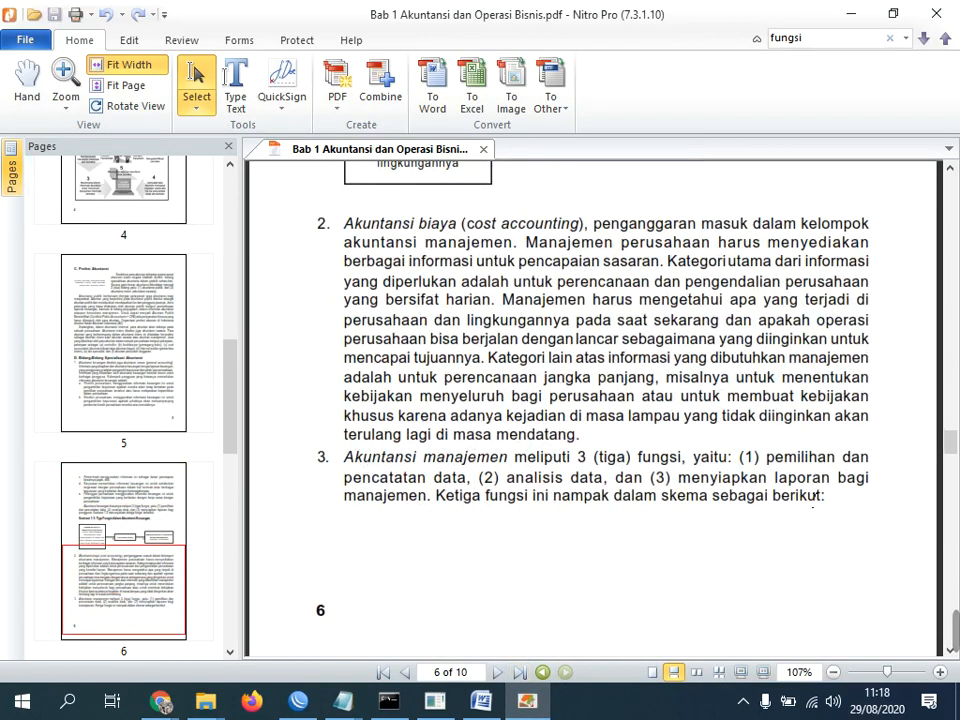
{"action": "scroll", "coordinate": [750, 461], "scroll_direction": "down", "scroll_amount": 15}
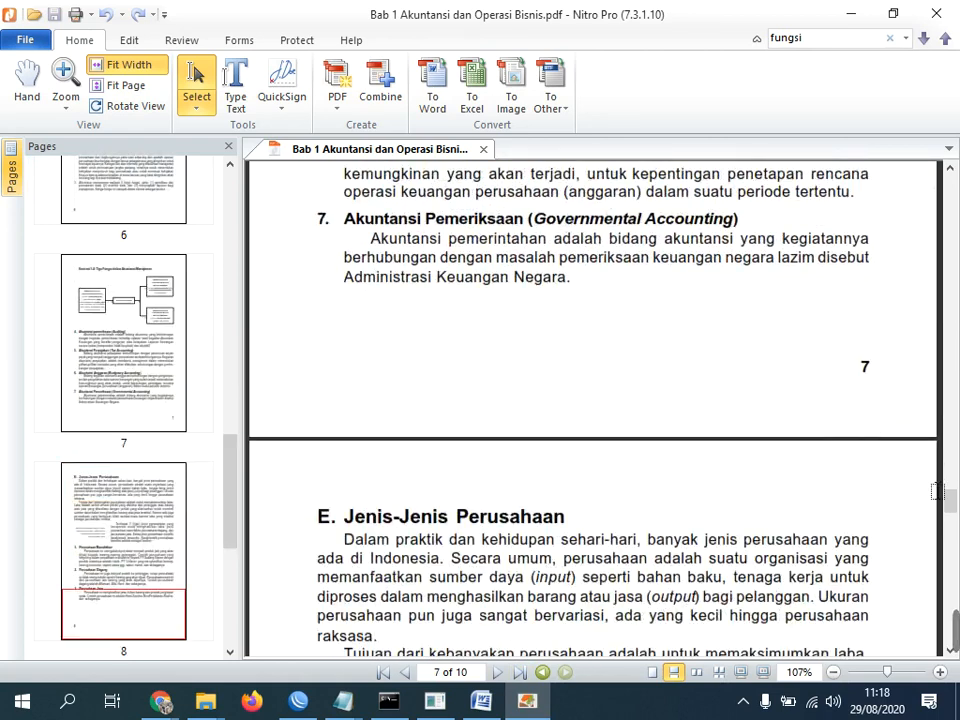
{"action": "left_click_drag", "start_coordinate": [950, 495], "coordinate": [953, 348]}
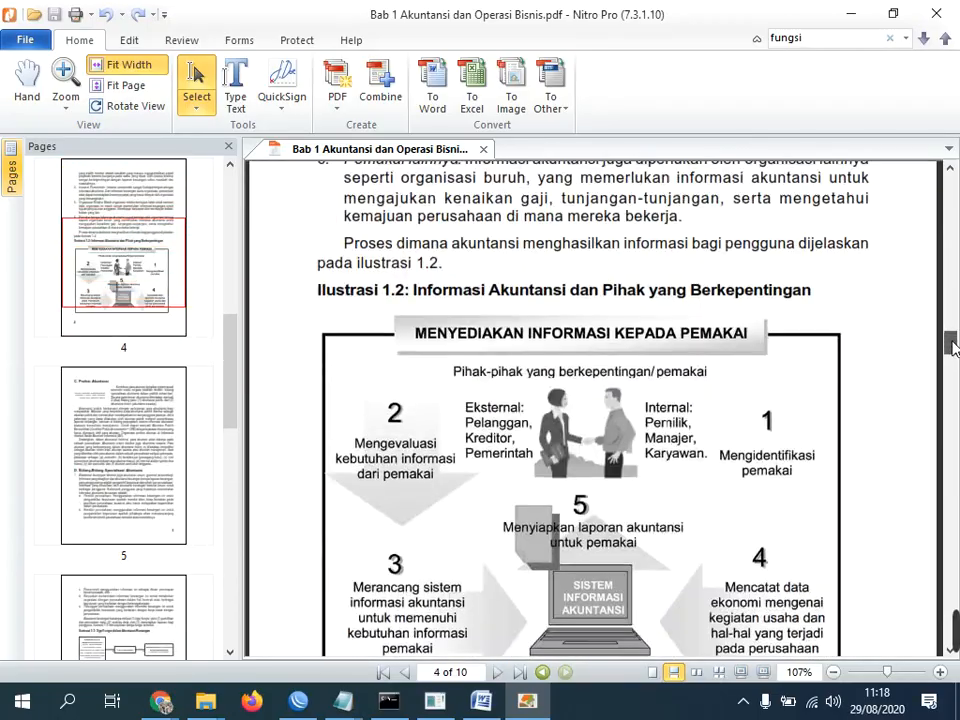
{"action": "scroll", "coordinate": [520, 512], "scroll_direction": "down", "scroll_amount": 1}
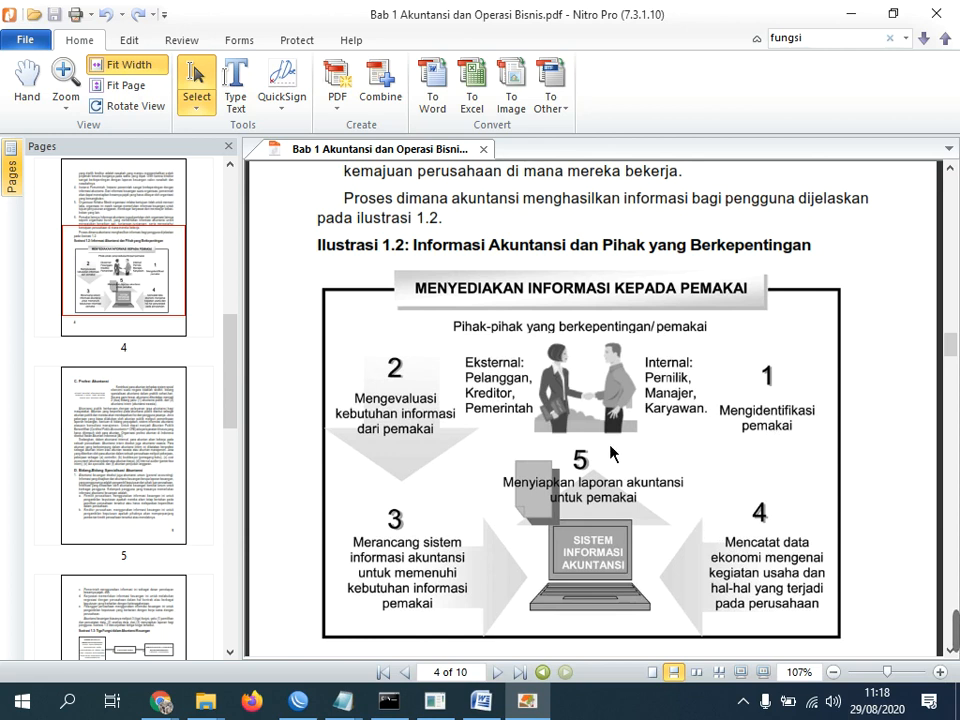
{"action": "scroll", "coordinate": [610, 447], "scroll_direction": "down", "scroll_amount": 10}
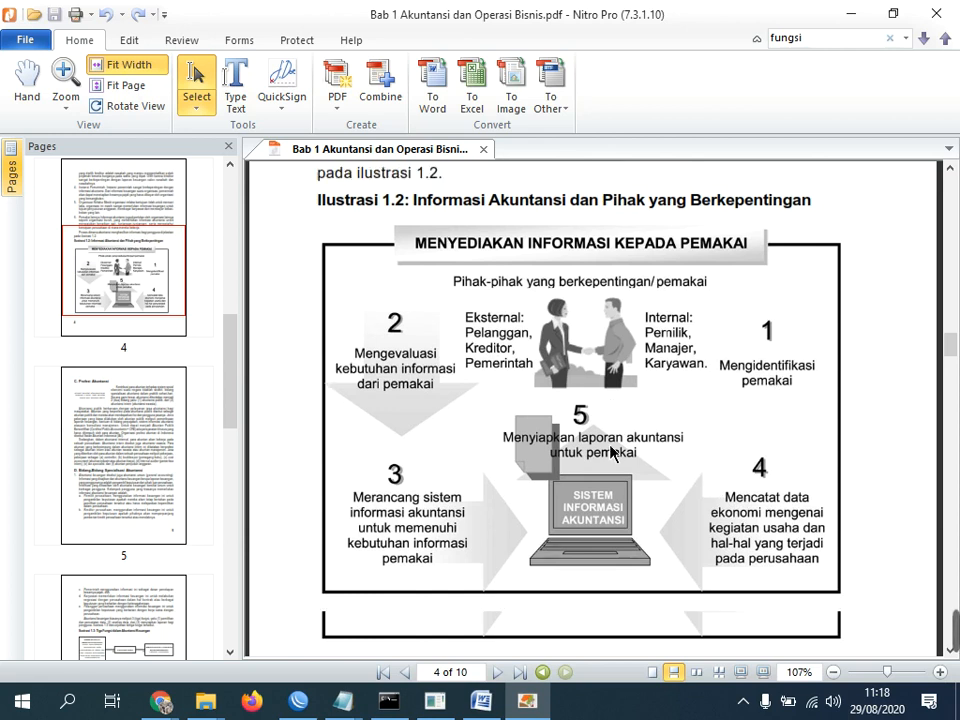
{"action": "scroll", "coordinate": [610, 451], "scroll_direction": "down", "scroll_amount": 3}
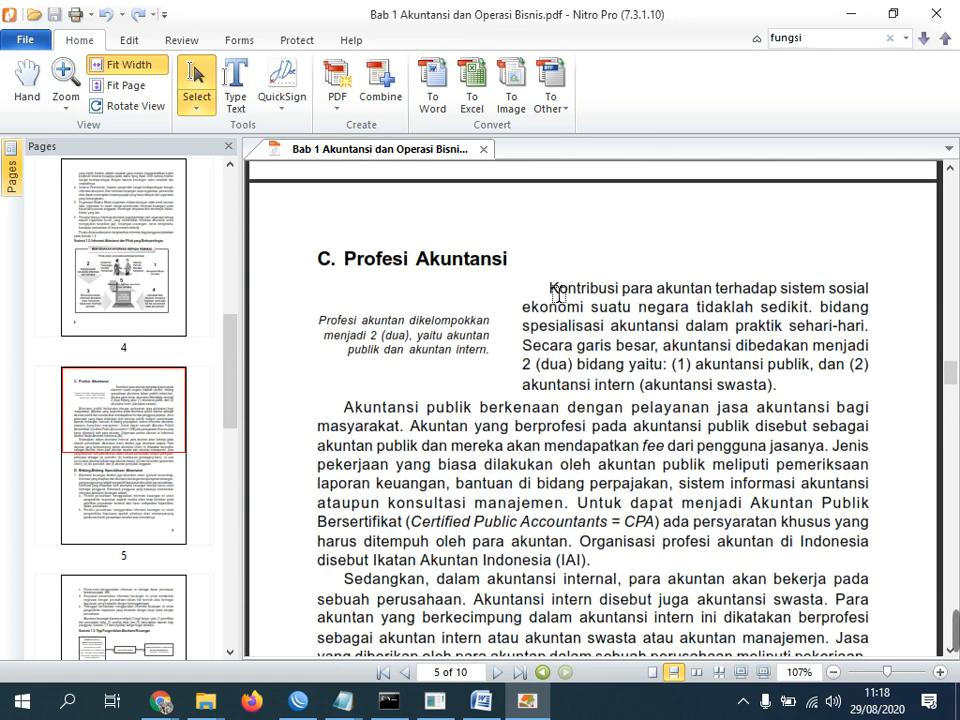
Copy the first paragraph under "C. Profesi Akuntansi", from "Kontribusi para akuntan" to "akuntansi intern (akuntansi swasta).".
{"action": "left_click_drag", "start_coordinate": [557, 293], "coordinate": [786, 390]}
{"action": "left_click_drag", "start_coordinate": [816, 399], "coordinate": [936, 405]}
{"action": "key", "text": "ctrl+c"}
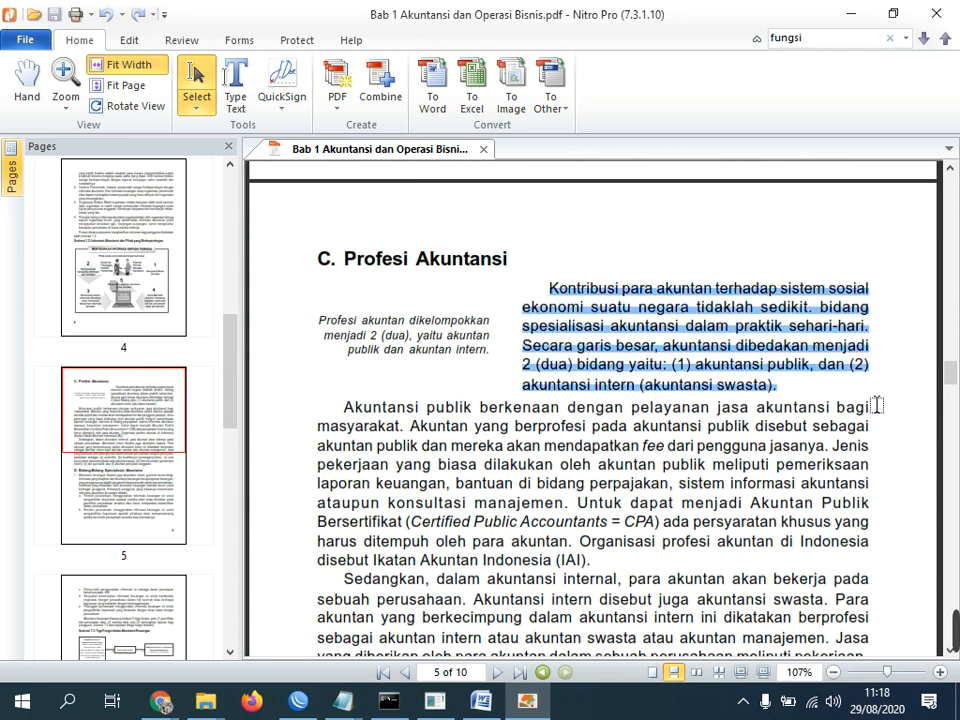
{"action": "right_click", "coordinate": [684, 317]}
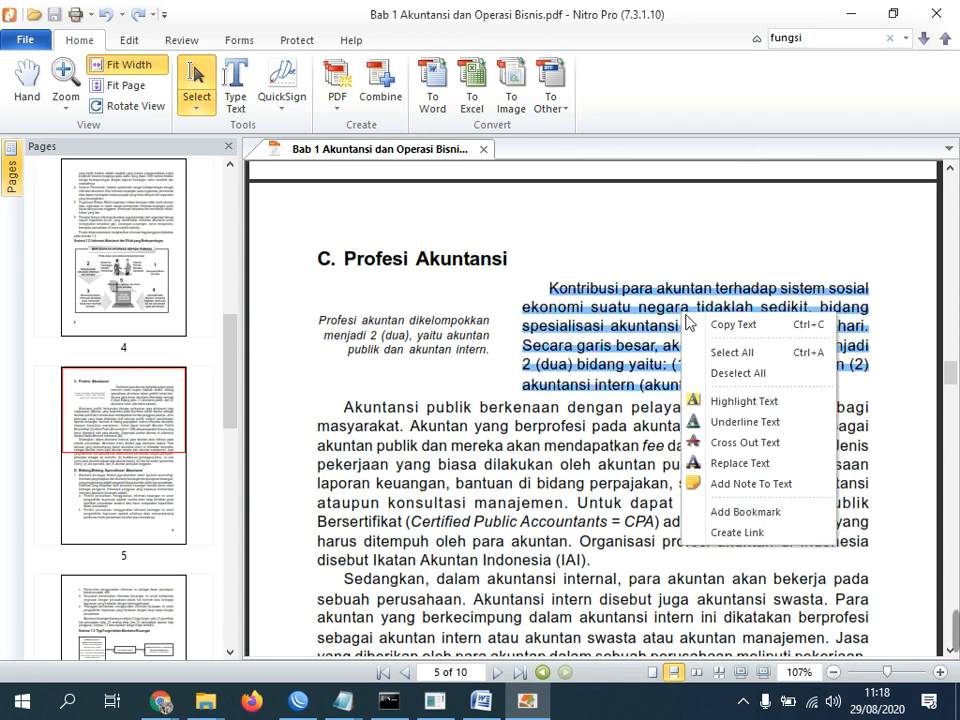
{"action": "left_click", "coordinate": [720, 146]}
{"action": "mouse_move", "coordinate": [160, 700]}
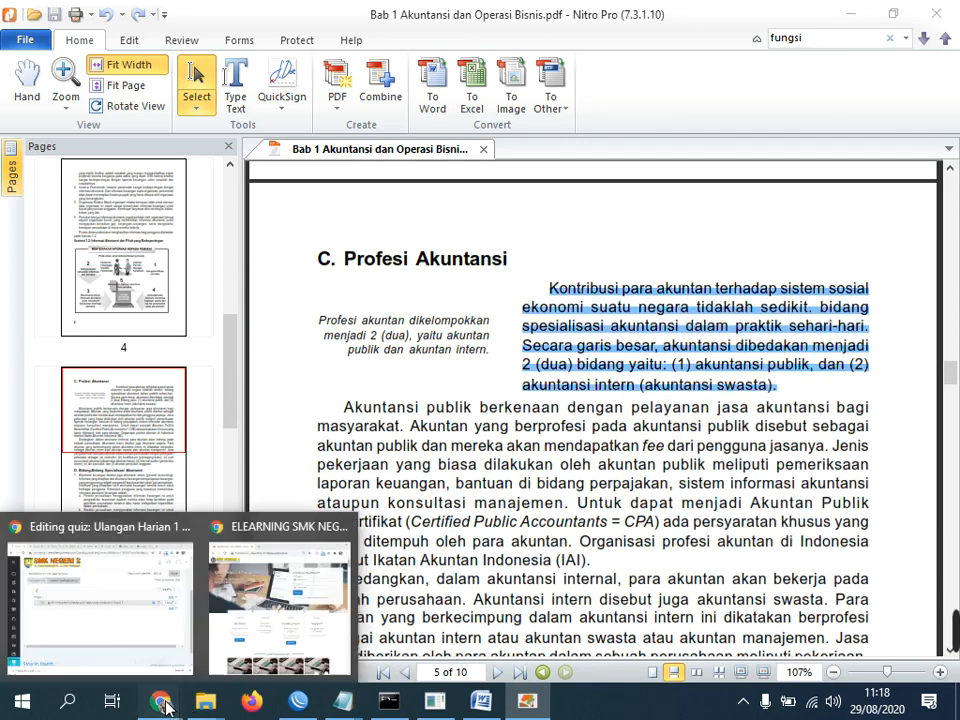
Switch to the quiz editing page in Chrome and add a new True/False question after question 1.
{"action": "left_click", "coordinate": [118, 621]}
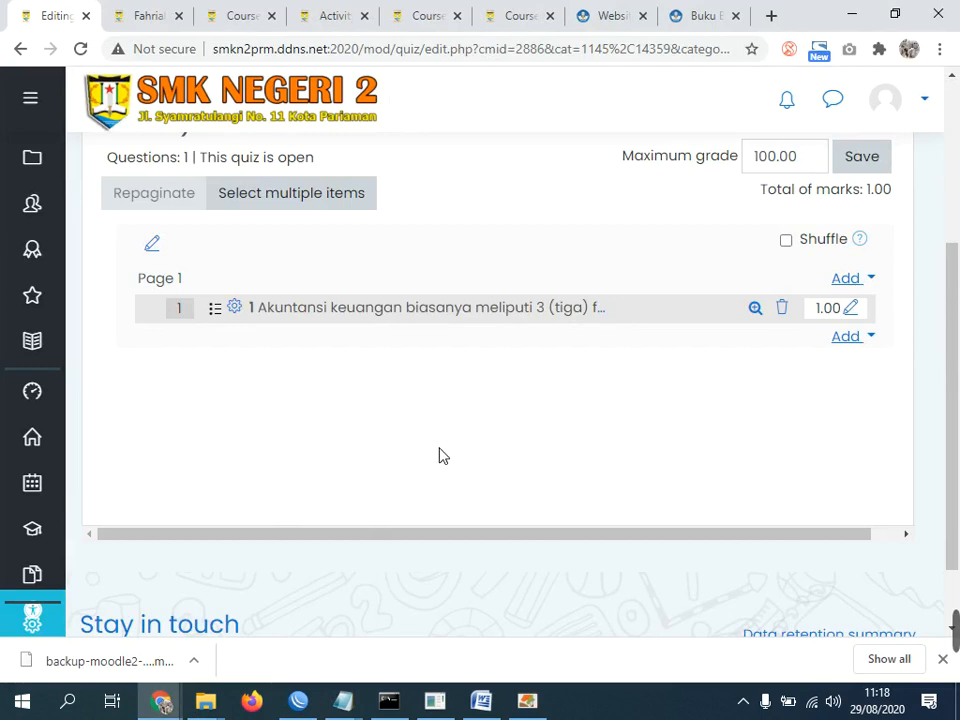
{"action": "left_click", "coordinate": [865, 340]}
{"action": "left_click", "coordinate": [775, 372]}
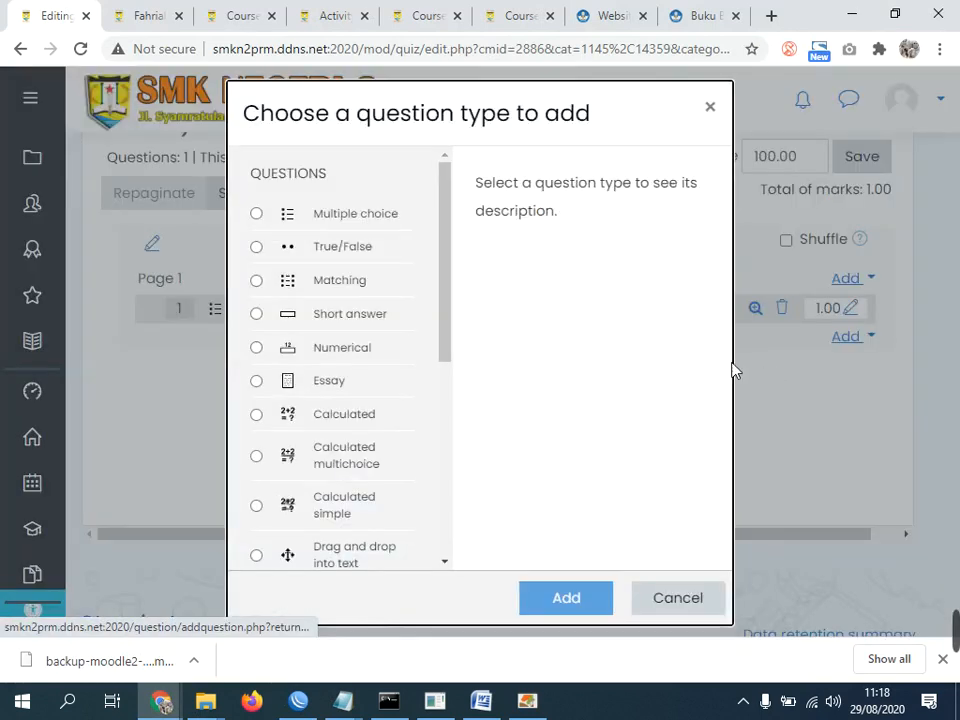
{"action": "left_click", "coordinate": [322, 253]}
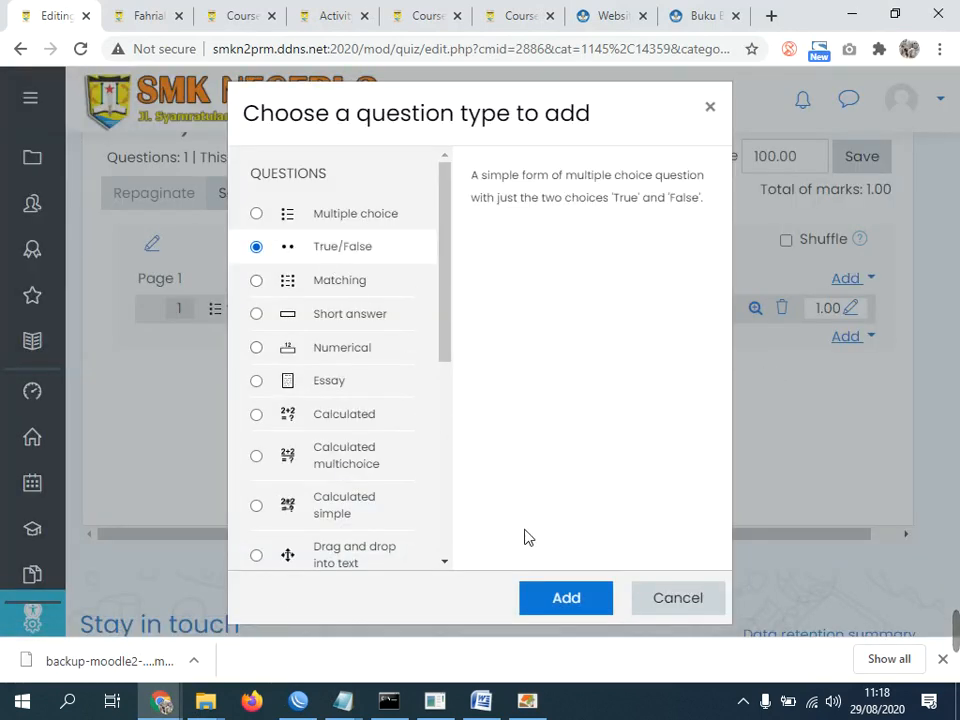
{"action": "left_click", "coordinate": [590, 598]}
Name the True/False question 2 and paste the copied "Kontribusi para akuntan" paragraph as its question text.
{"action": "scroll", "coordinate": [400, 555], "scroll_direction": "down", "scroll_amount": 3}
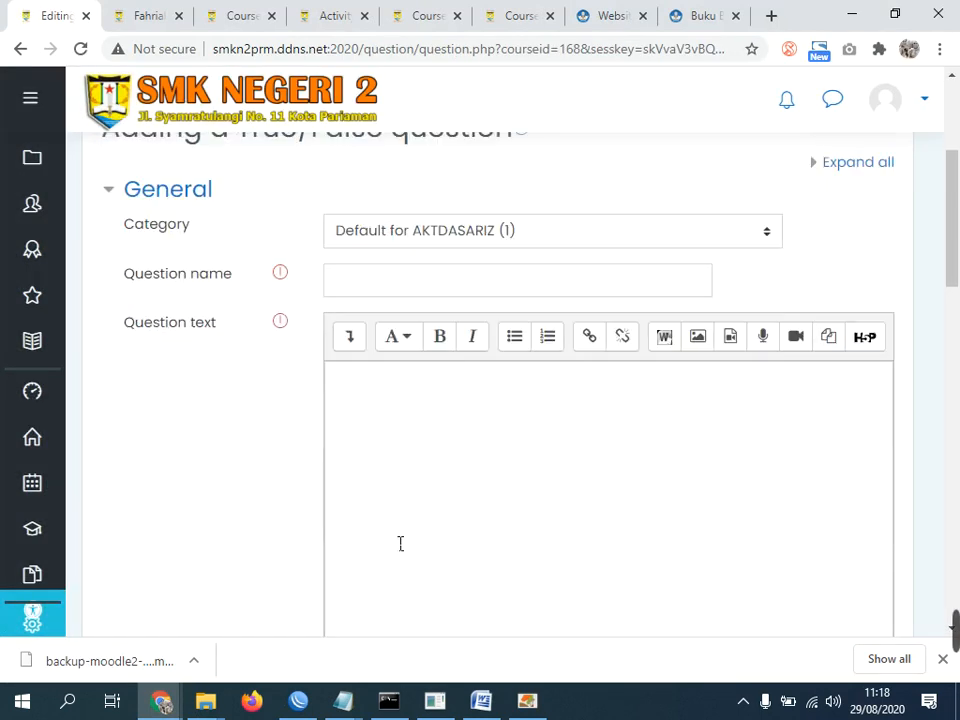
{"action": "left_click", "coordinate": [366, 294]}
{"action": "type", "text": "2"}
{"action": "left_click", "coordinate": [376, 415]}
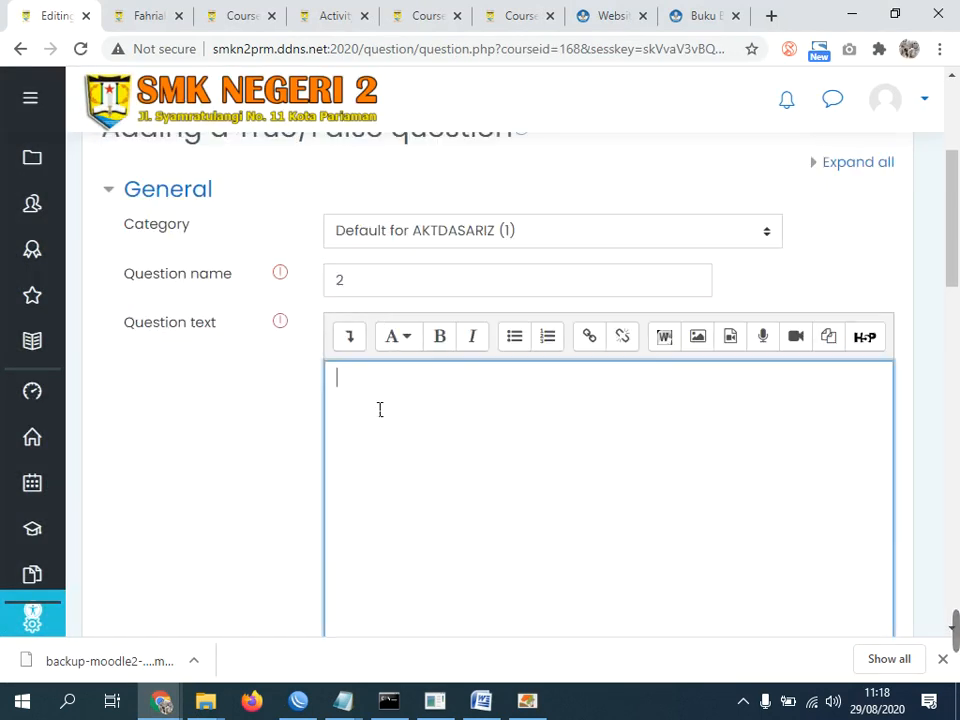
{"action": "key", "text": "ctrl+v"}
Join the pasted lines of question 2's text into one continuous paragraph with single spaces between the words.
{"action": "left_click", "coordinate": [718, 388]}
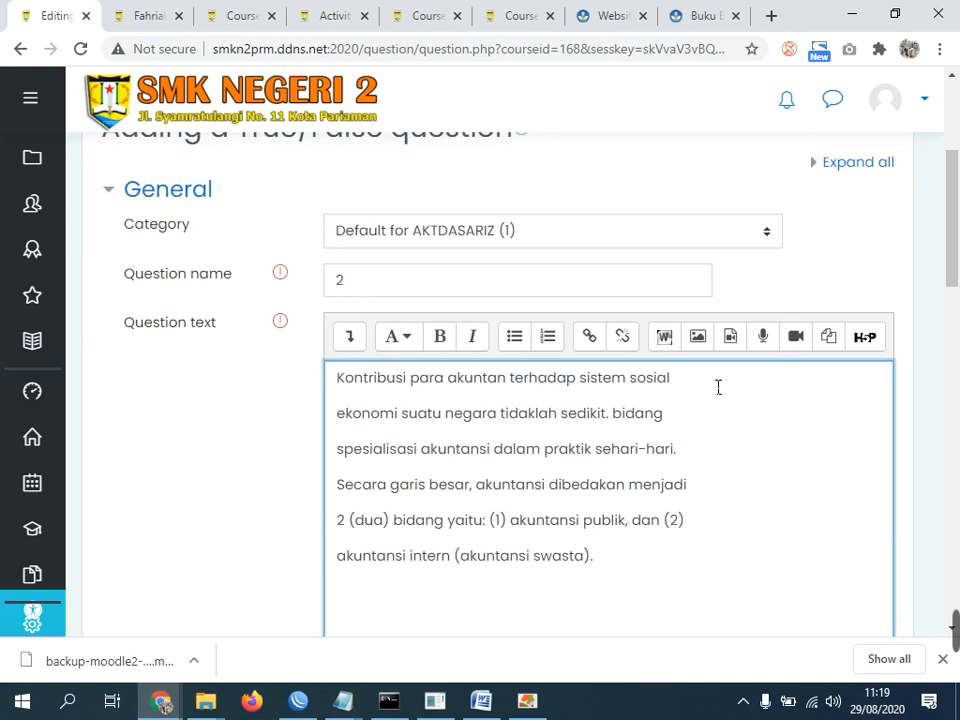
{"action": "key", "text": "Delete"}
{"action": "left_click", "coordinate": [874, 389]}
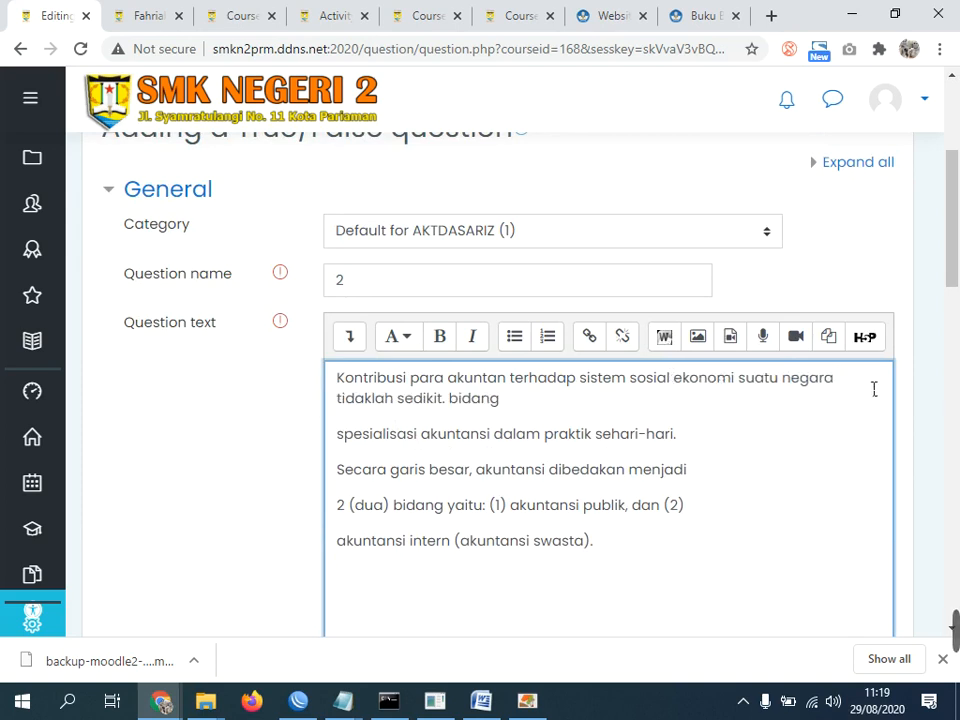
{"action": "key", "text": "Delete"}
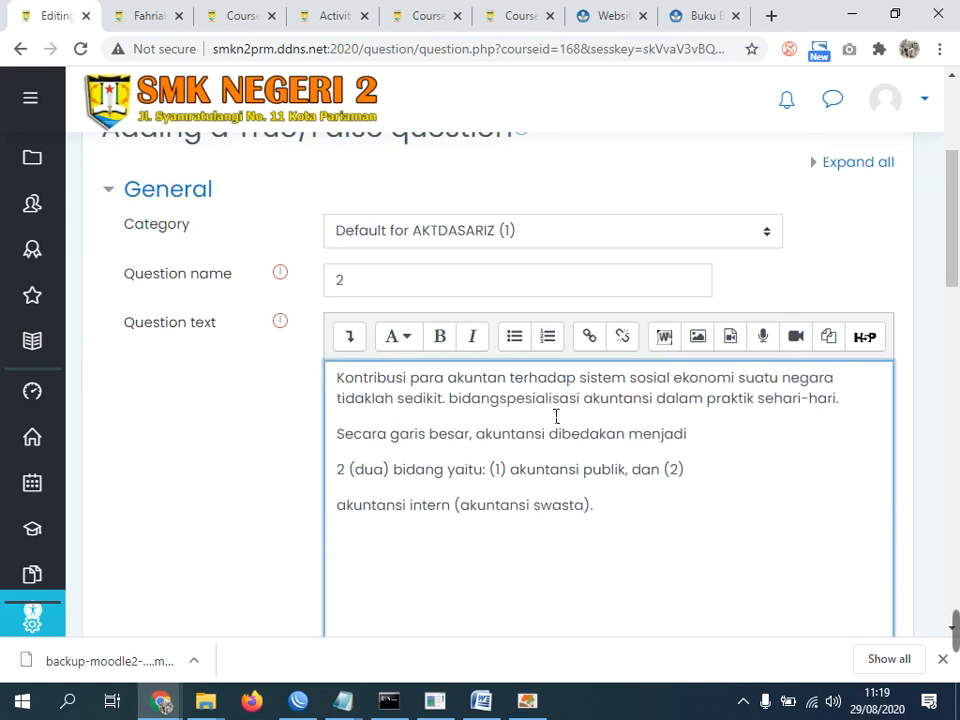
{"action": "left_click", "coordinate": [898, 403]}
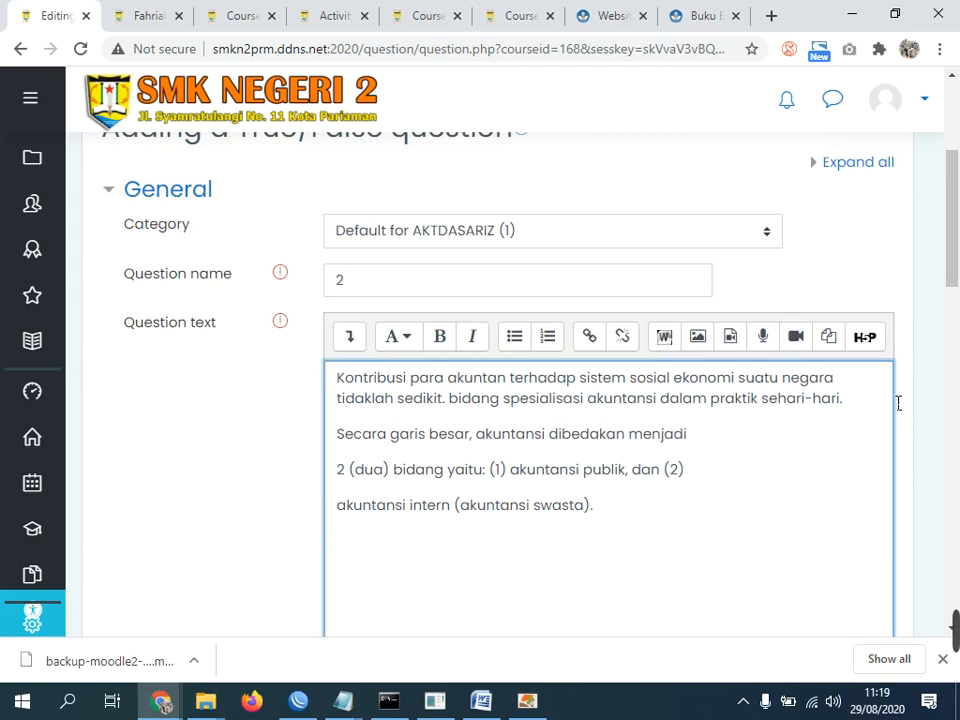
{"action": "key", "text": "Delete"}
{"action": "left_click", "coordinate": [763, 430]}
{"action": "key", "text": "Delete"}
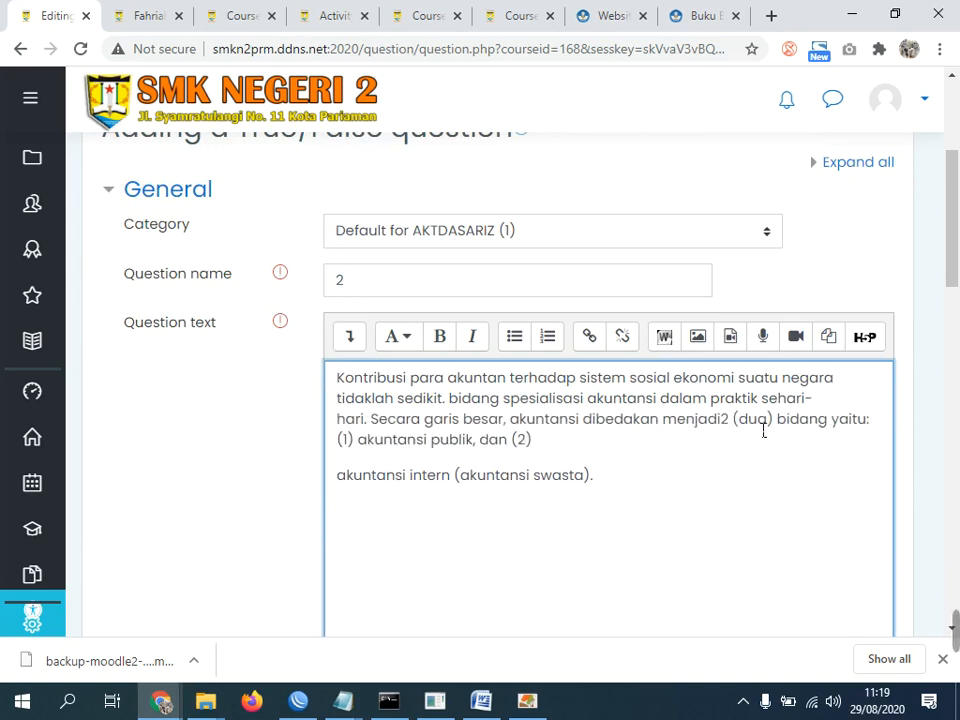
{"action": "left_click", "coordinate": [890, 432]}
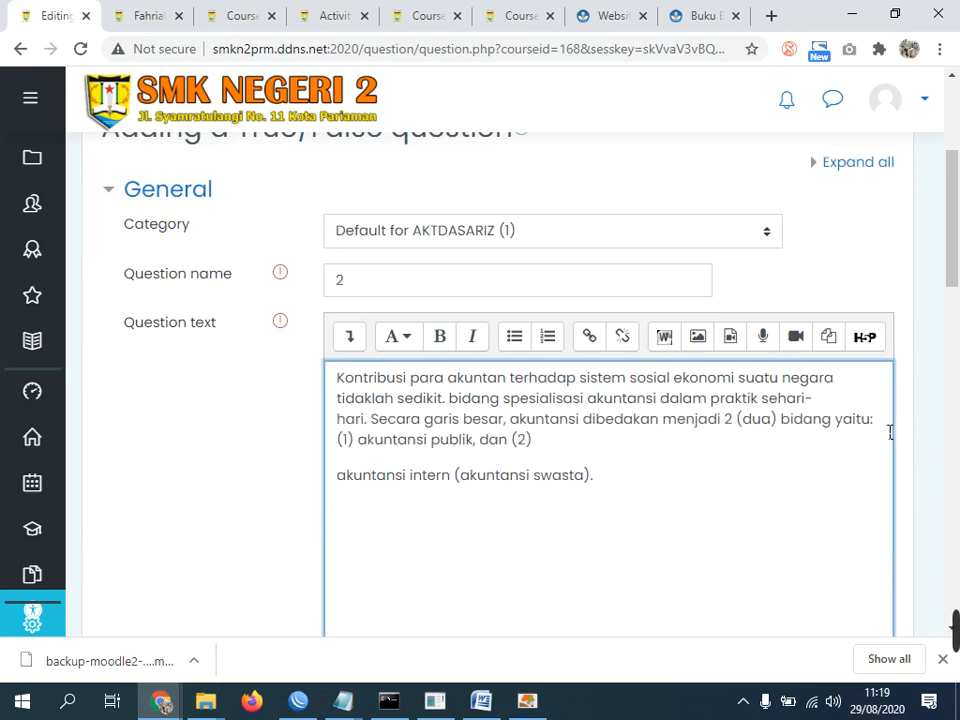
{"action": "key", "text": "Delete"}
{"action": "key", "text": "ctrl+z"}
{"action": "left_click", "coordinate": [596, 445]}
{"action": "key", "text": "Delete"}
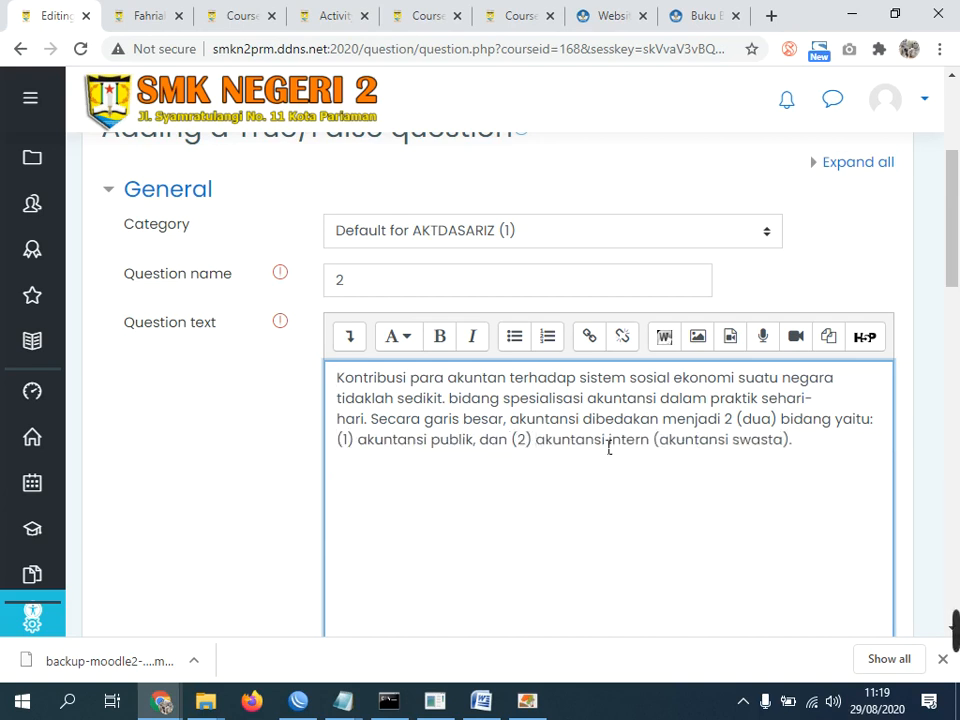
Insert the line "Pilihlah benar atau salah pernyataan dibawah ini:" above the paragraph in question 2's text.
{"action": "left_click", "coordinate": [345, 380]}
{"action": "key", "text": "Return"}
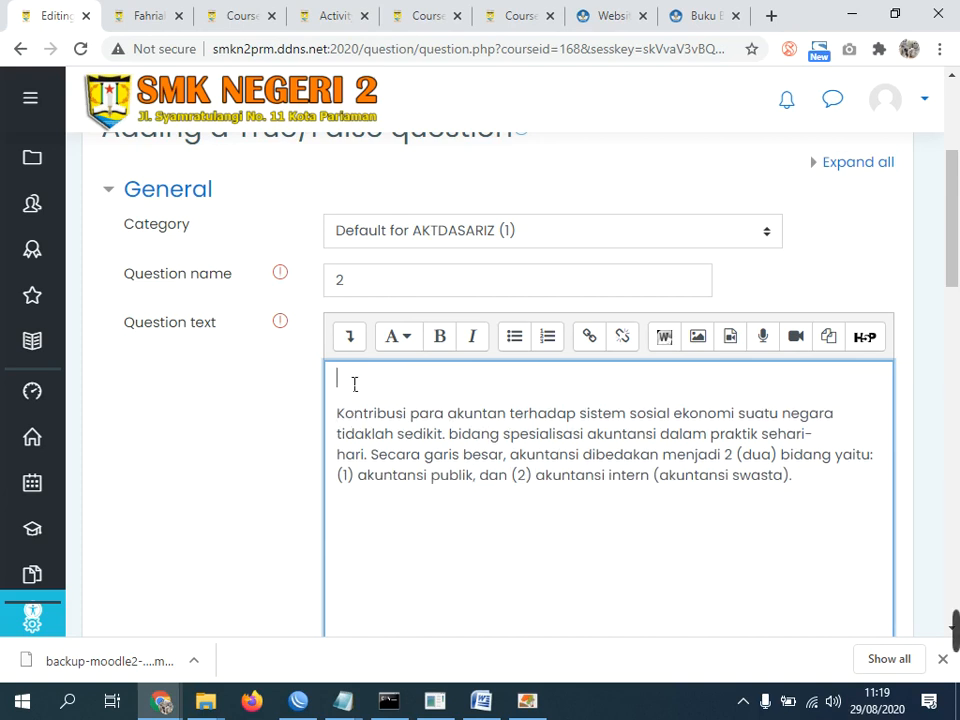
{"action": "type", "text": "Pilihlah benar atau salah "}
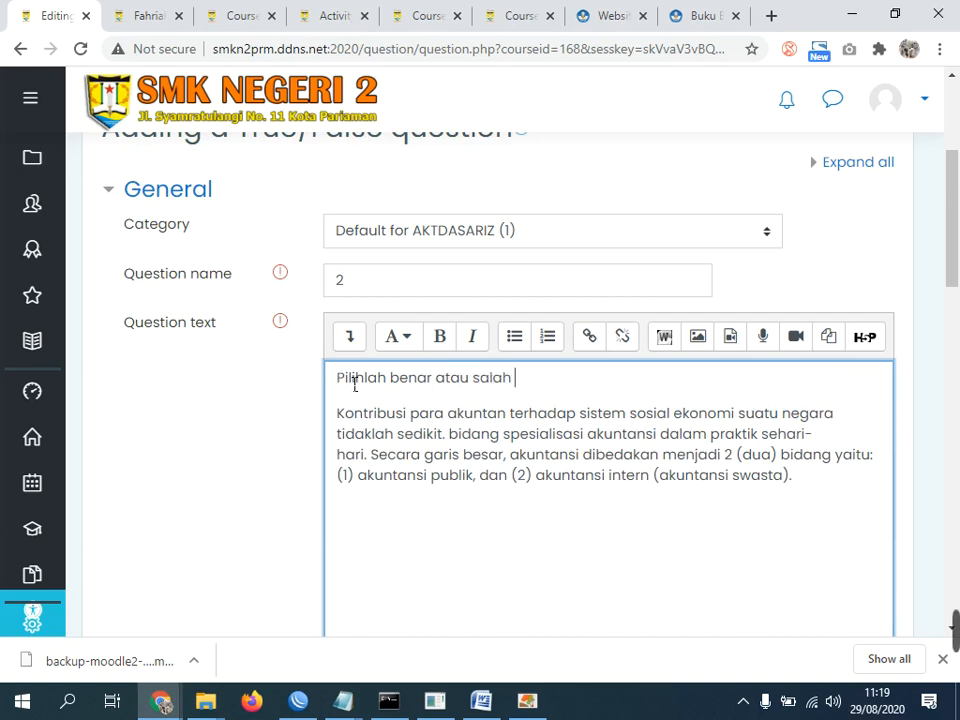
{"action": "type", "text": "pernyataan "}
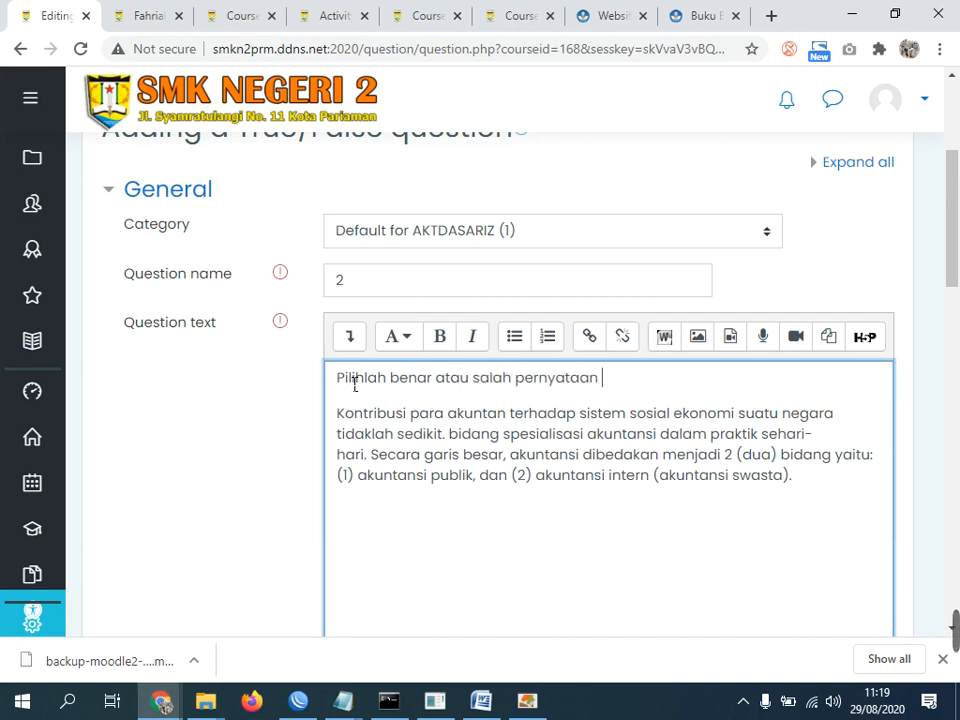
{"action": "type", "text": "dibawah ini:"}
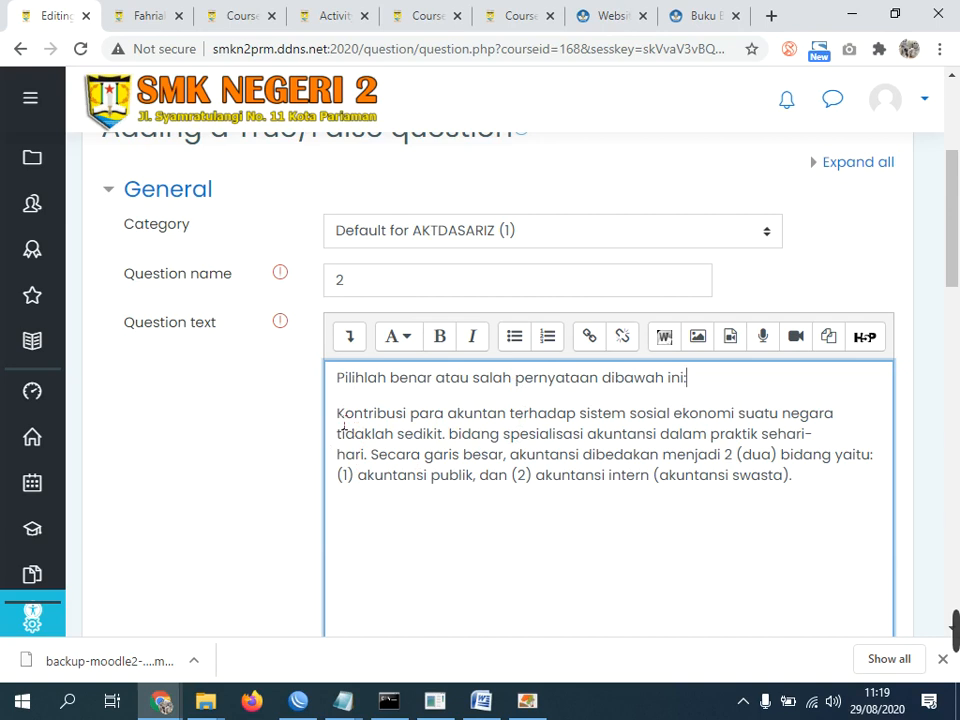
Set question 2's correct answer to True and save the question to the quiz.
{"action": "left_click_drag", "start_coordinate": [338, 414], "coordinate": [820, 495]}
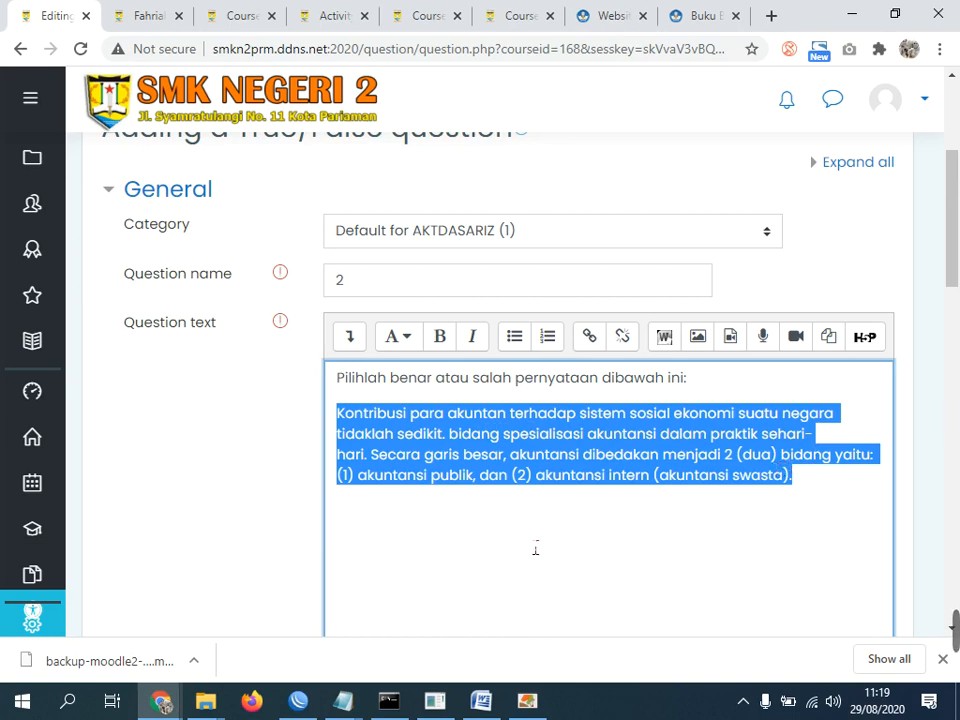
{"action": "scroll", "coordinate": [289, 540], "scroll_direction": "down", "scroll_amount": 10}
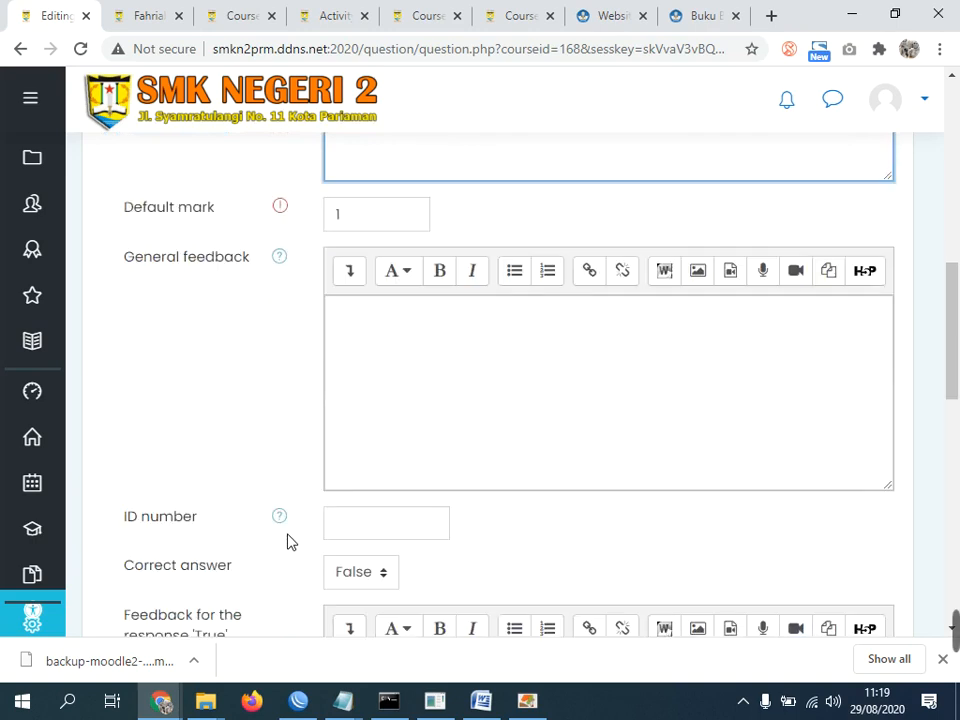
{"action": "left_click", "coordinate": [362, 388]}
{"action": "left_click", "coordinate": [354, 437]}
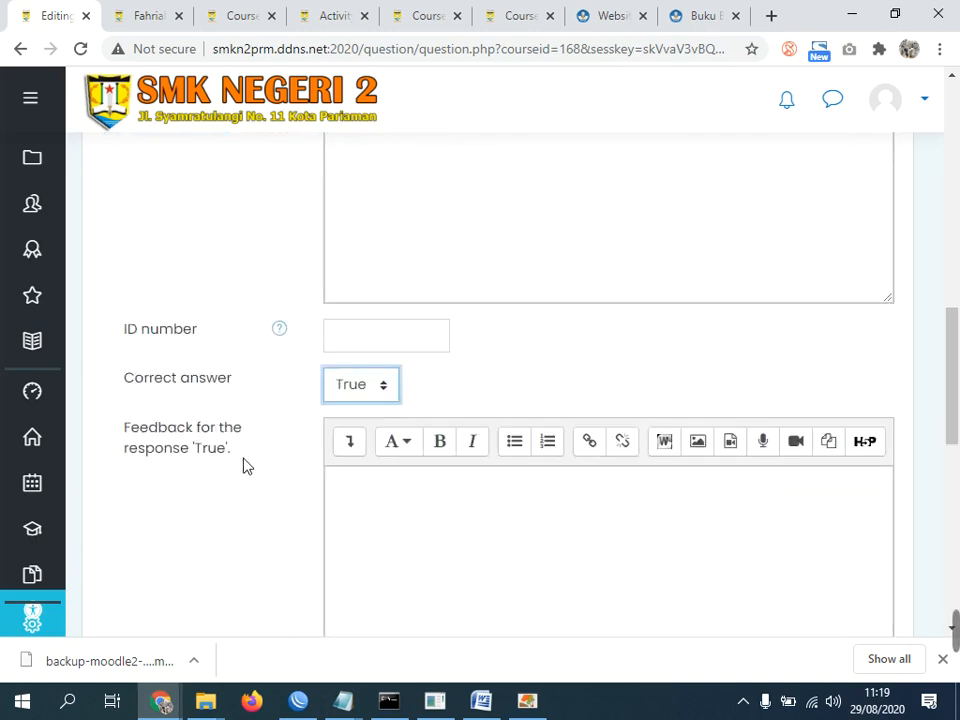
{"action": "scroll", "coordinate": [243, 465], "scroll_direction": "down", "scroll_amount": 10}
{"action": "left_click", "coordinate": [350, 398]}
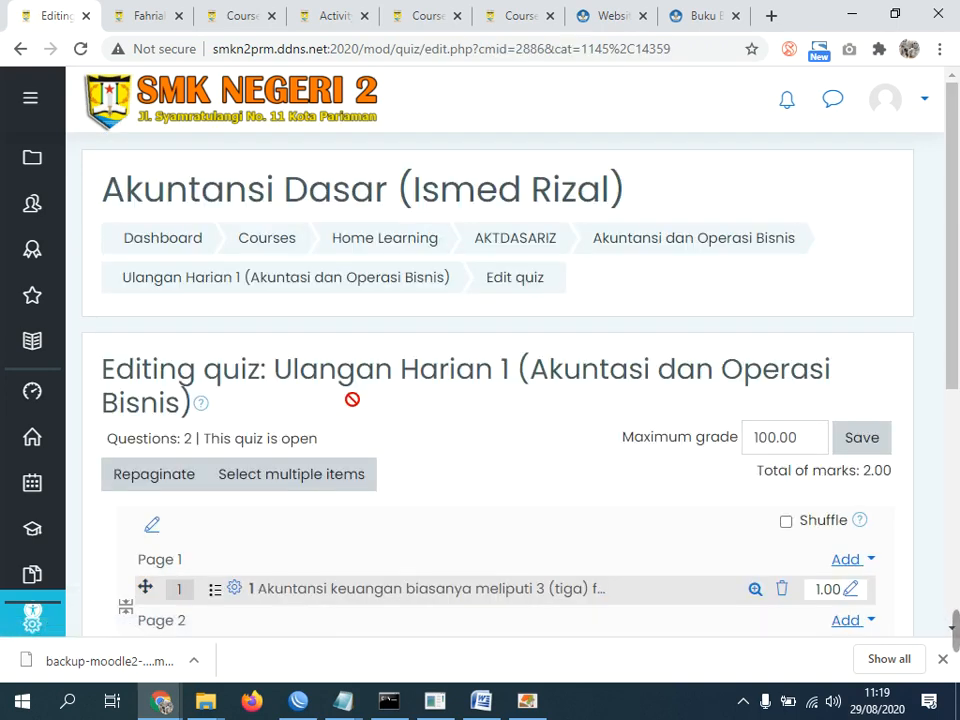
{"action": "scroll", "coordinate": [352, 399], "scroll_direction": "down", "scroll_amount": 5}
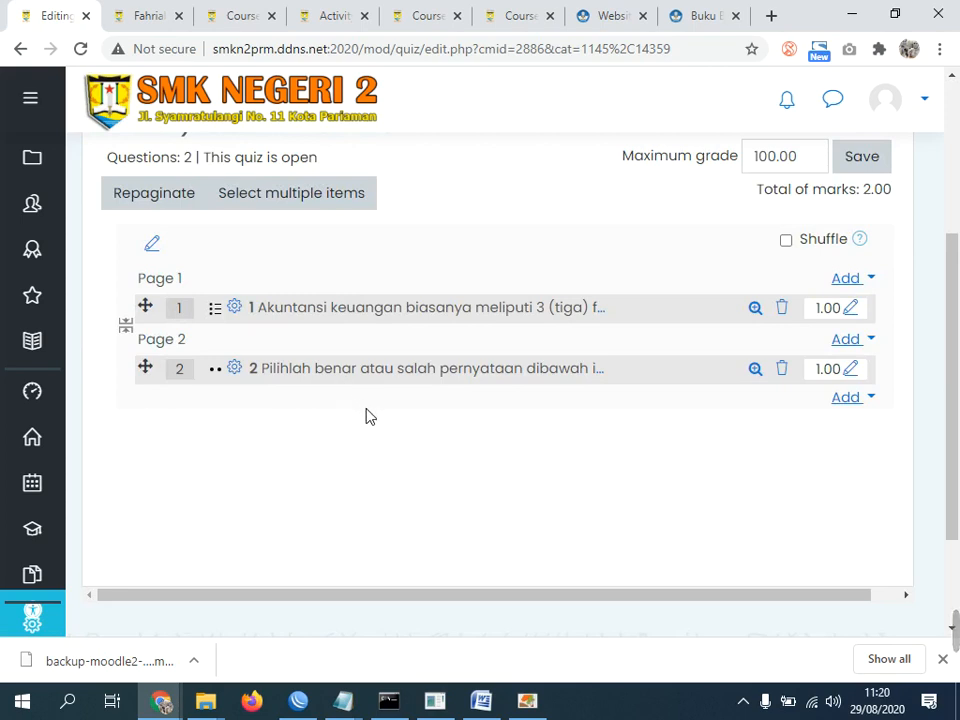
In the chapter PDF in Nitro Pro, copy the paragraph from "Akuntansi publik berkenaan" to "Ikatan Akuntan Indonesia (IAI).".
{"action": "left_click", "coordinate": [852, 402]}
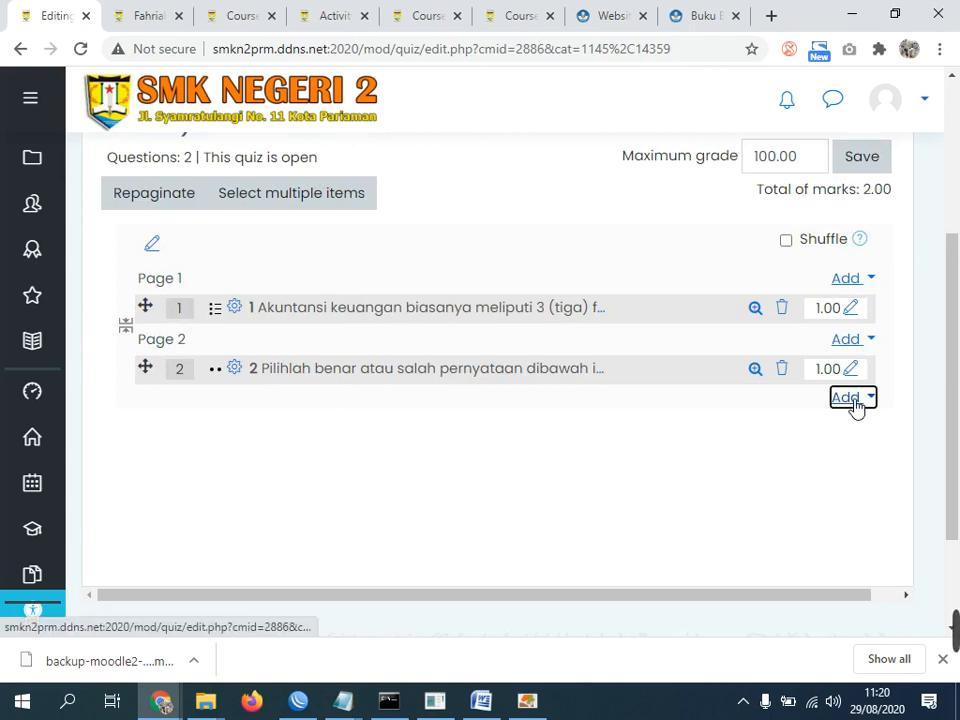
{"action": "left_click", "coordinate": [522, 703]}
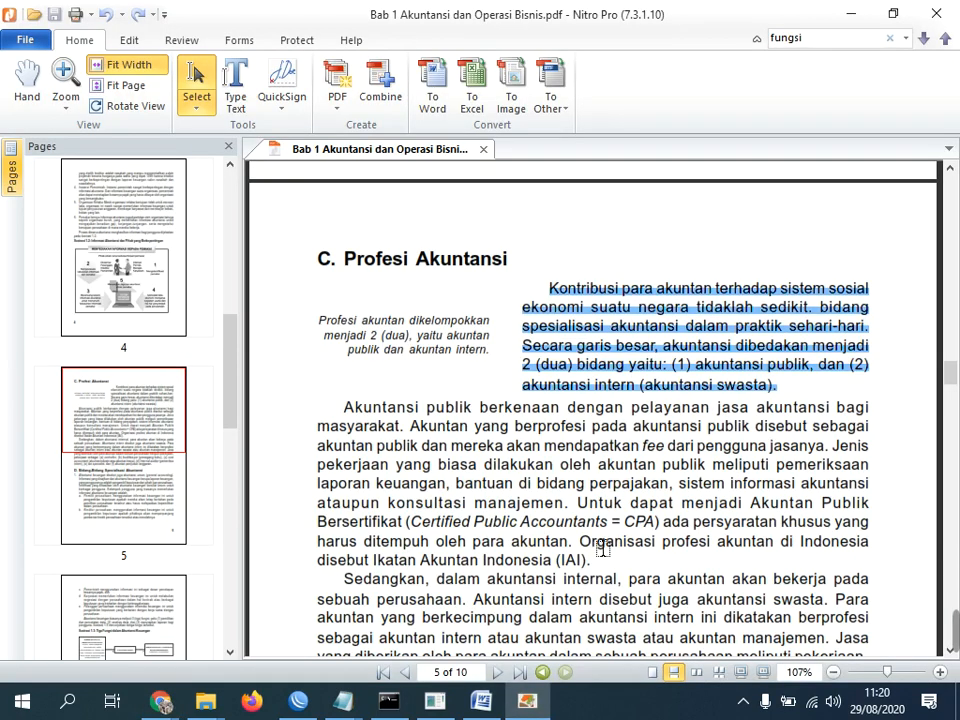
{"action": "scroll", "coordinate": [619, 494], "scroll_direction": "down", "scroll_amount": 3}
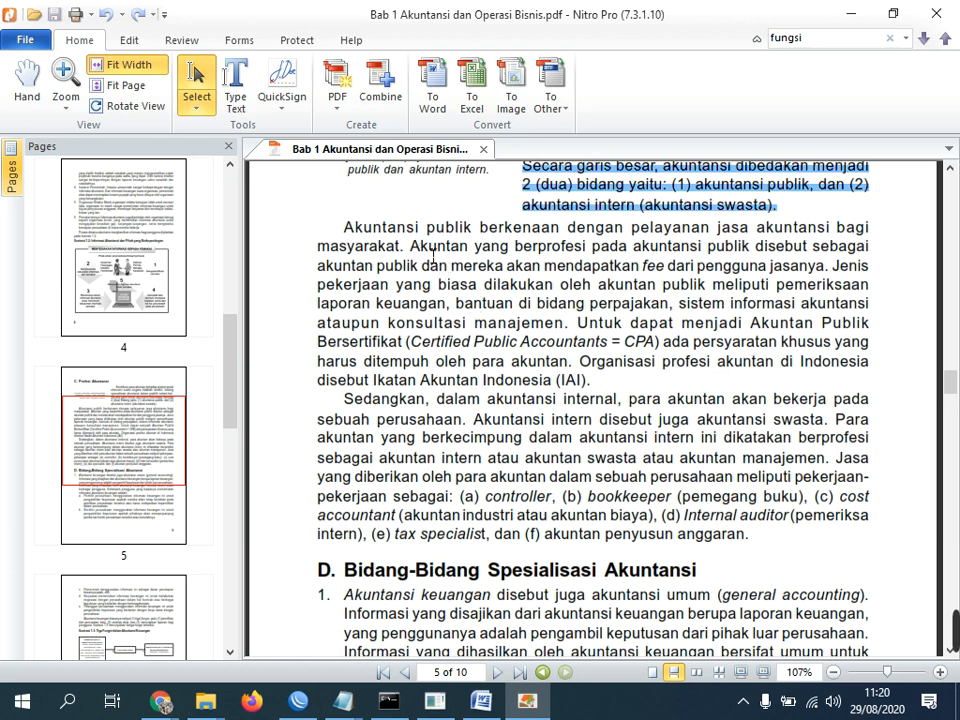
{"action": "left_click", "coordinate": [354, 235]}
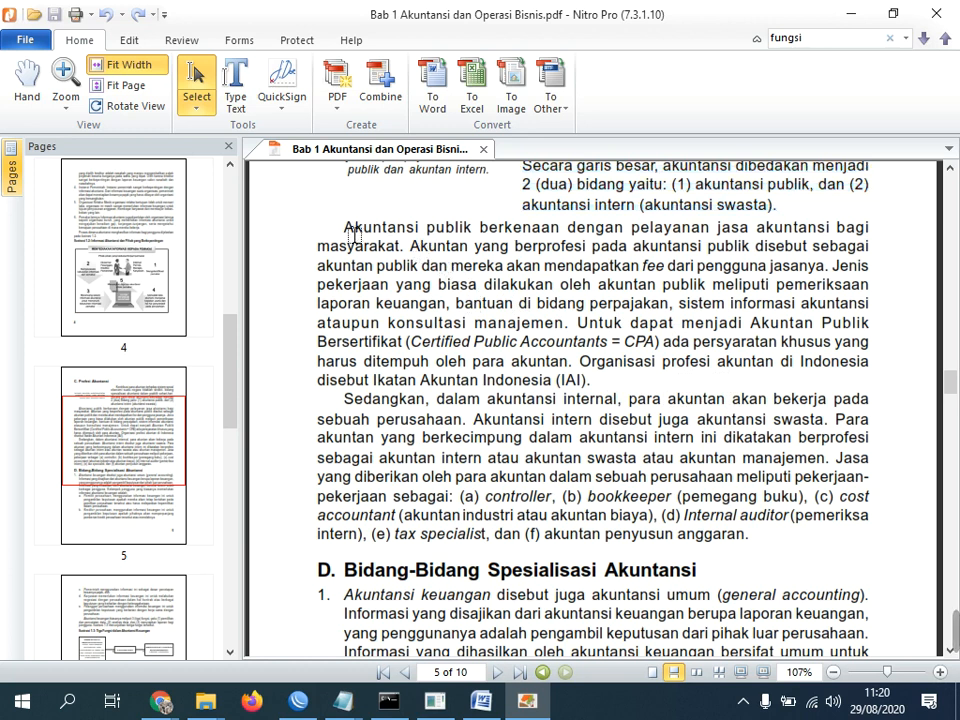
{"action": "left_click_drag", "start_coordinate": [354, 235], "coordinate": [877, 398]}
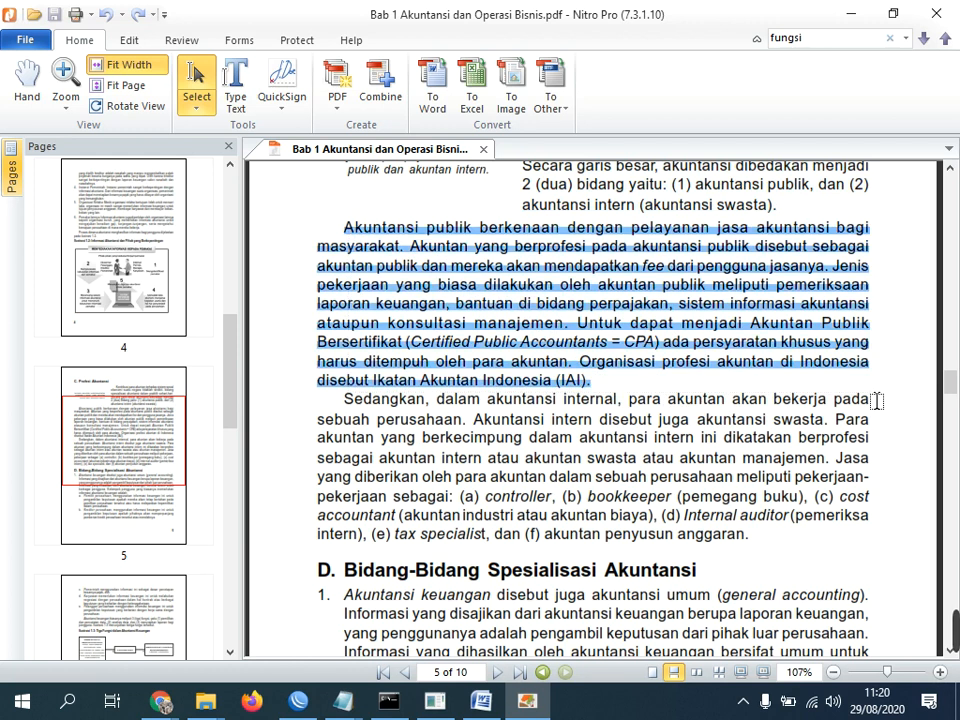
{"action": "right_click", "coordinate": [570, 253]}
{"action": "left_click", "coordinate": [621, 261]}
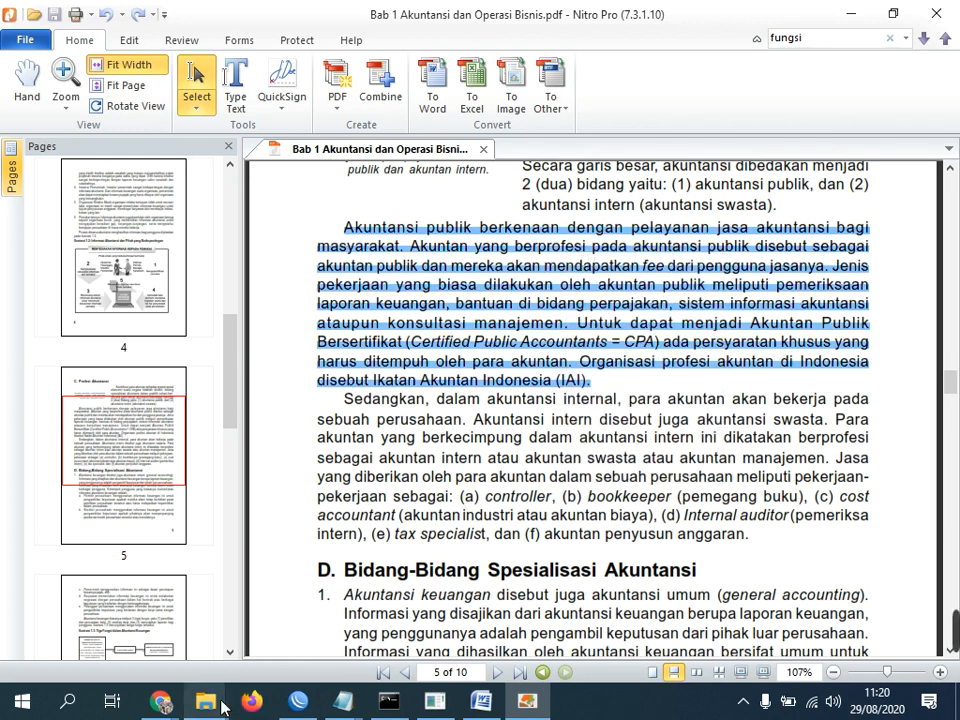
Return to the quiz in Chrome and add a new "Drag and drop into text" question after question 2.
{"action": "mouse_move", "coordinate": [160, 700]}
{"action": "left_click", "coordinate": [88, 460]}
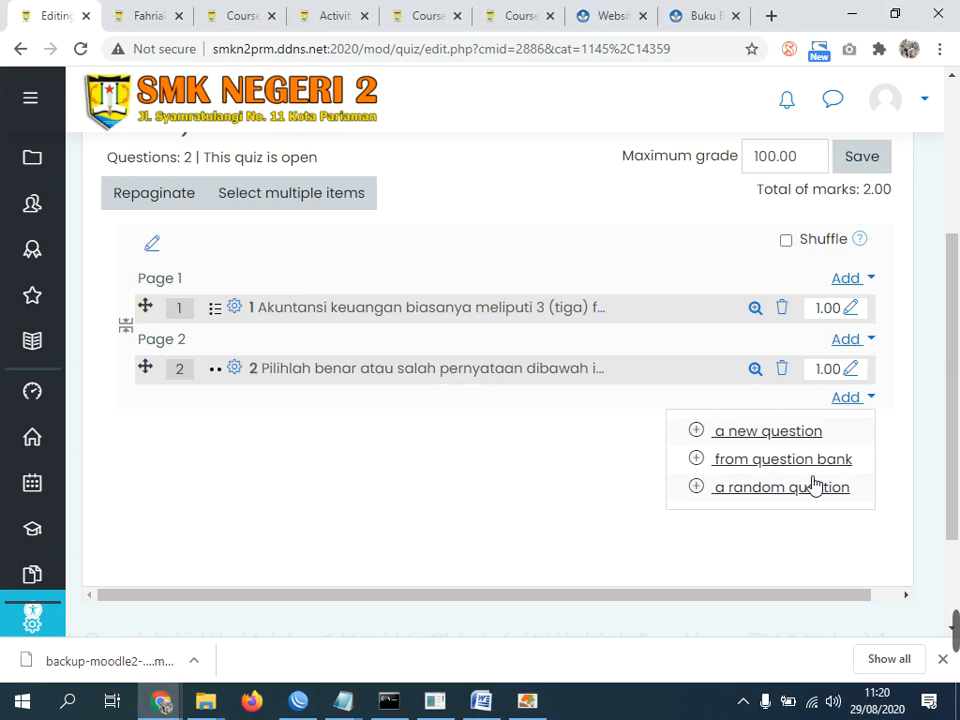
{"action": "left_click", "coordinate": [797, 432]}
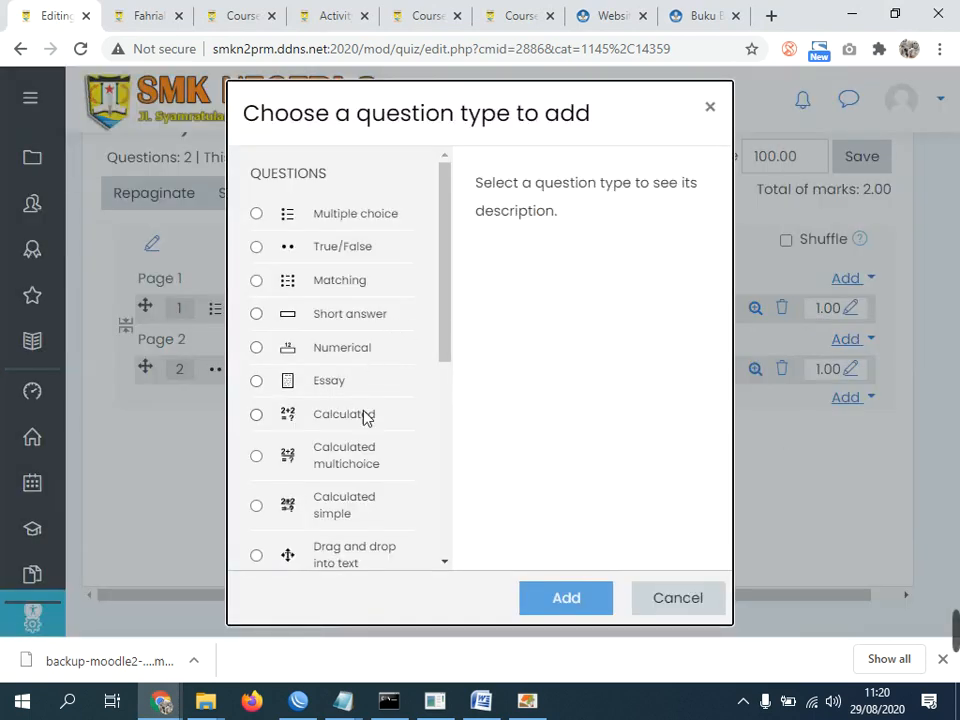
{"action": "left_click_drag", "start_coordinate": [450, 343], "coordinate": [452, 401]}
{"action": "left_click", "coordinate": [341, 437]}
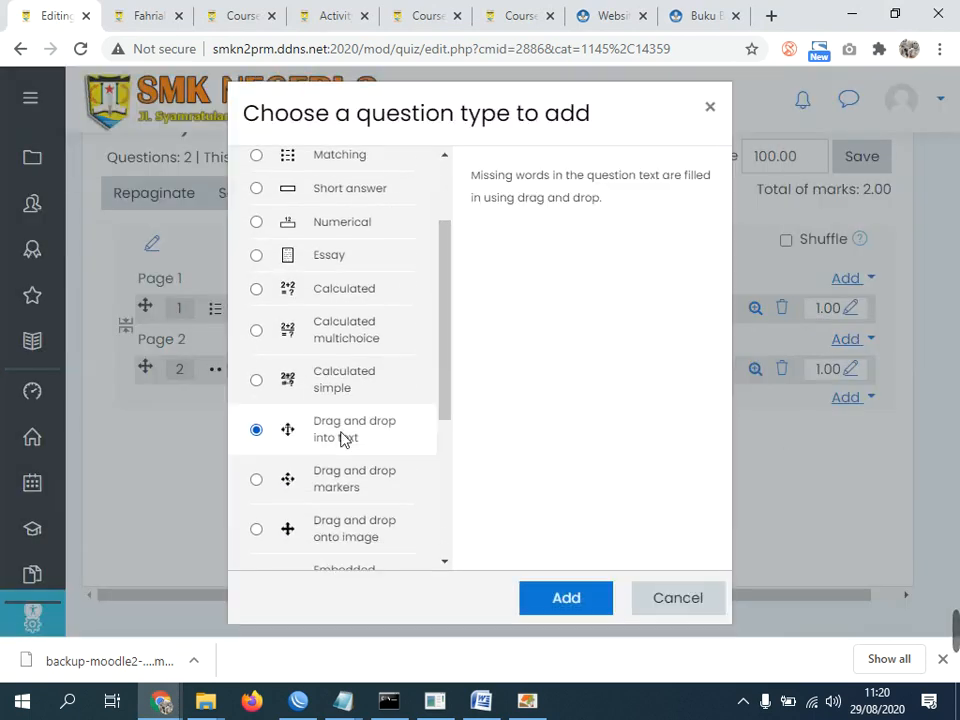
{"action": "left_click", "coordinate": [566, 598]}
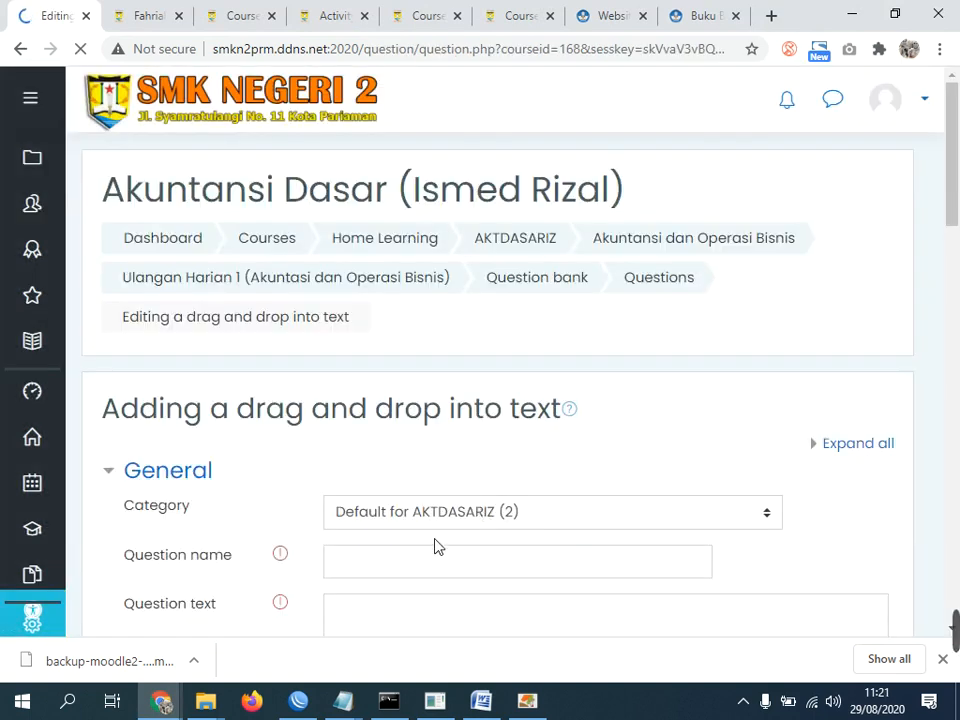
Name the drag and drop question 3 and paste the copied "Akuntansi publik" paragraph as its question text.
{"action": "scroll", "coordinate": [433, 546], "scroll_direction": "down", "scroll_amount": 3}
{"action": "left_click", "coordinate": [373, 285]}
{"action": "type", "text": "3"}
{"action": "left_click", "coordinate": [389, 409]}
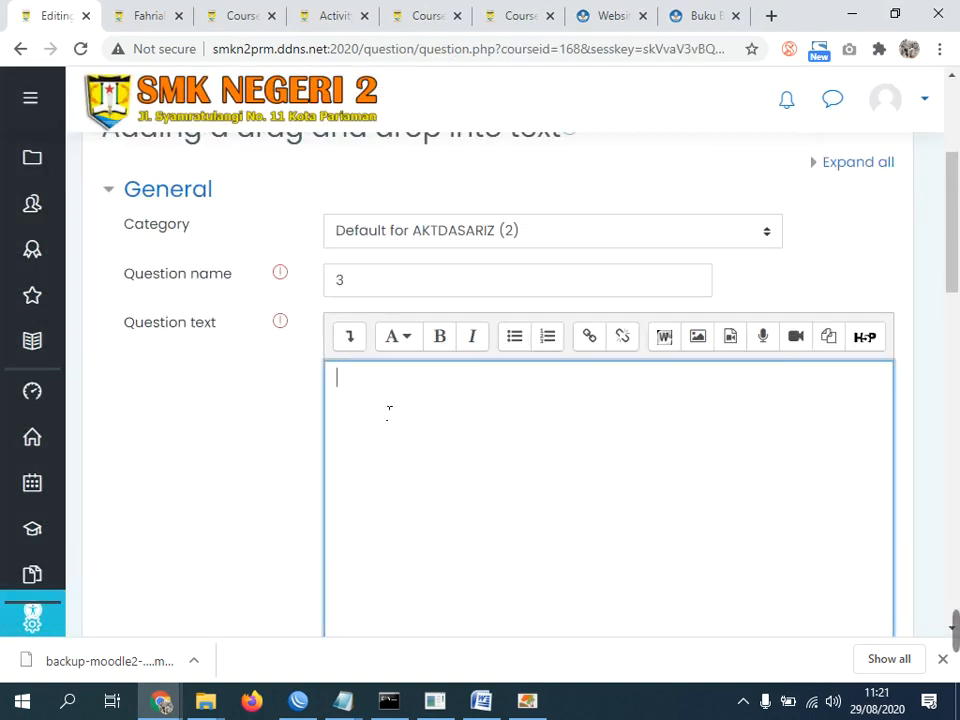
{"action": "key", "text": "ctrl+v"}
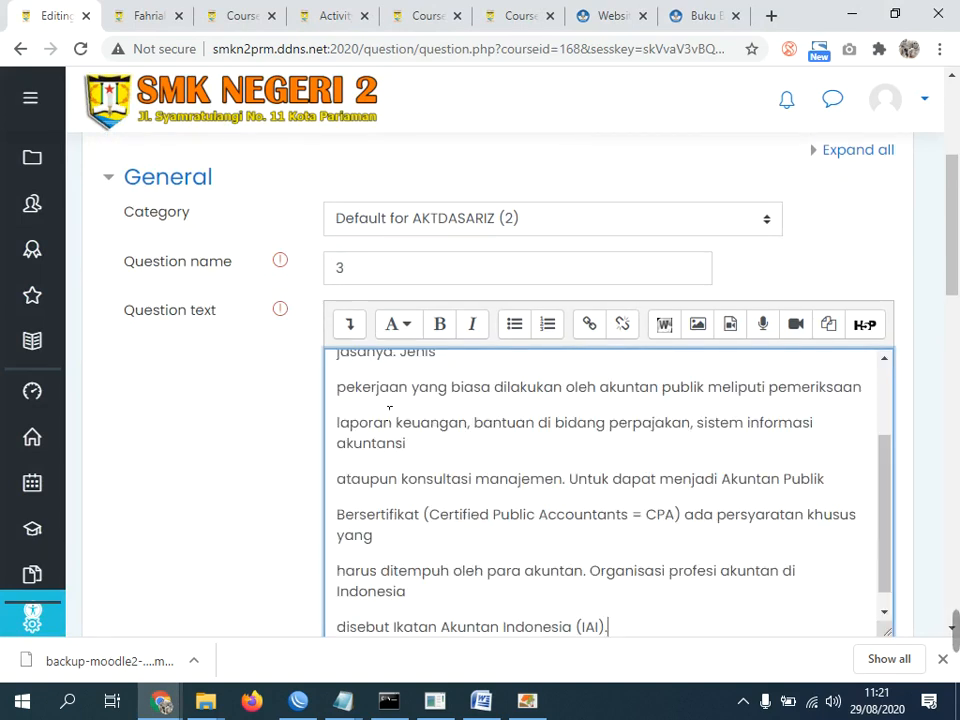
Remove the line breaks from question 3's pasted text so that it forms one continuous paragraph.
{"action": "scroll", "coordinate": [550, 433], "scroll_direction": "up", "scroll_amount": 2}
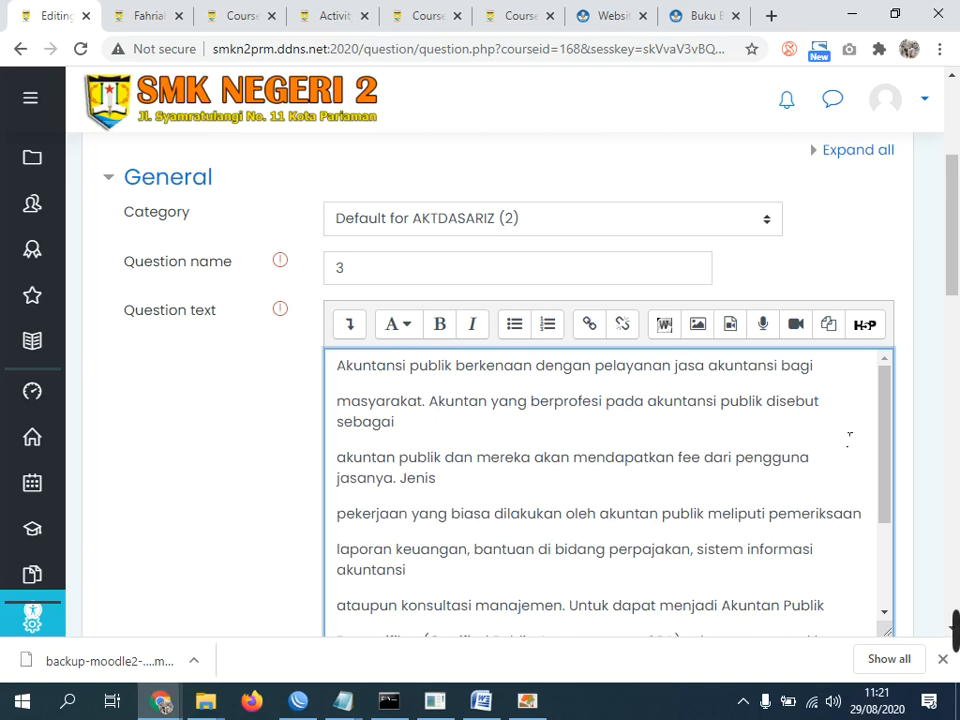
{"action": "key", "text": "BackSpace"}
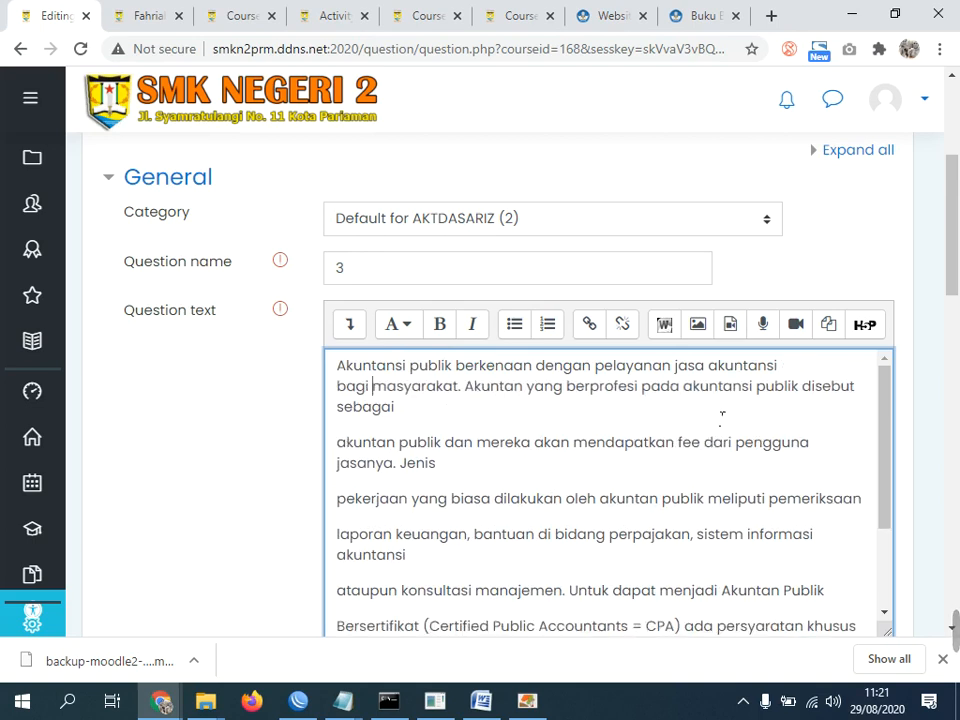
{"action": "key", "text": "Delete"}
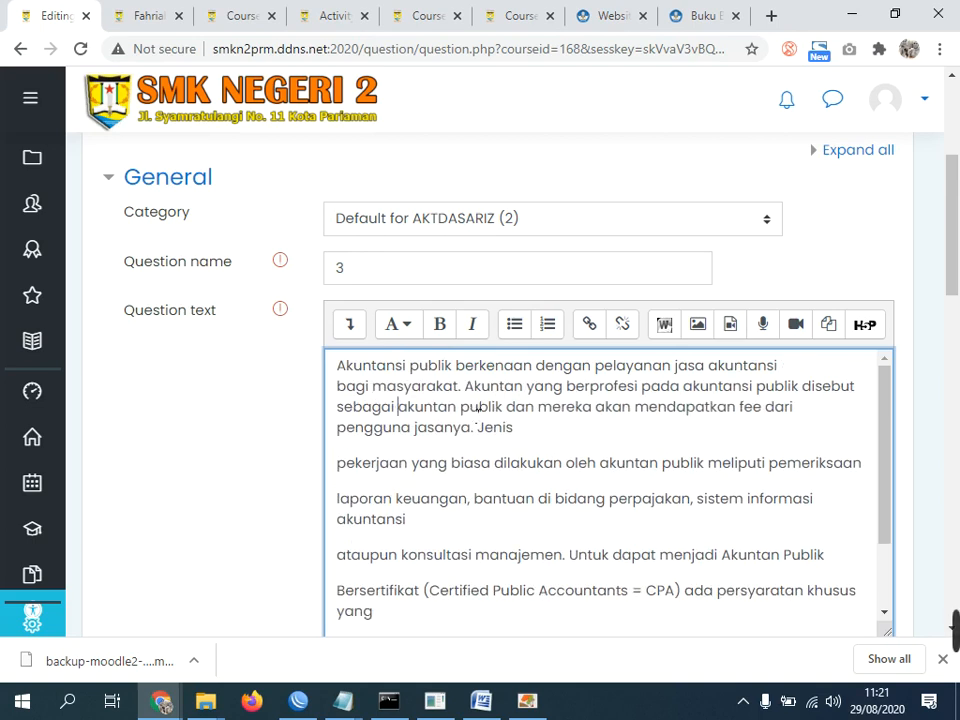
{"action": "key", "text": "Delete"}
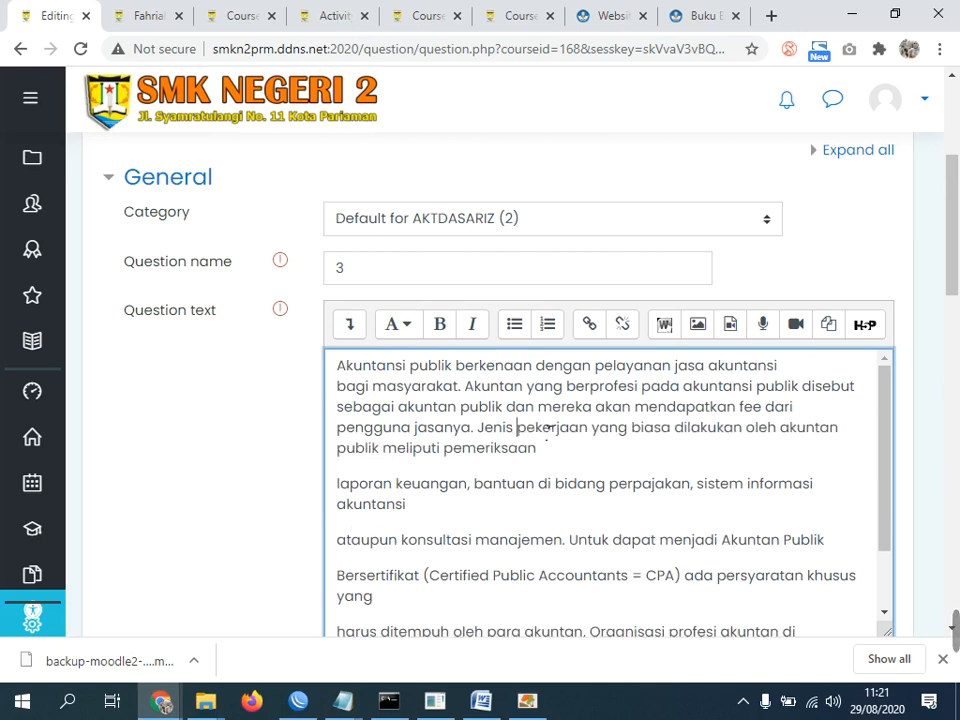
{"action": "left_click", "coordinate": [583, 458]}
{"action": "key", "text": "Delete"}
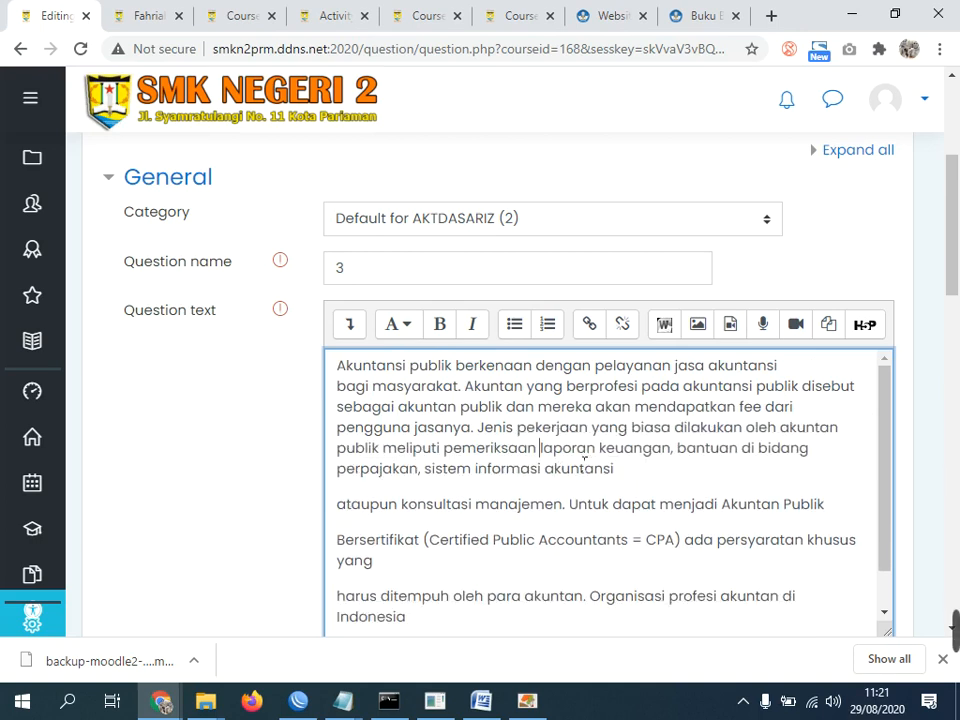
{"action": "left_click", "coordinate": [628, 476]}
{"action": "key", "text": "Delete"}
{"action": "left_click", "coordinate": [619, 494]}
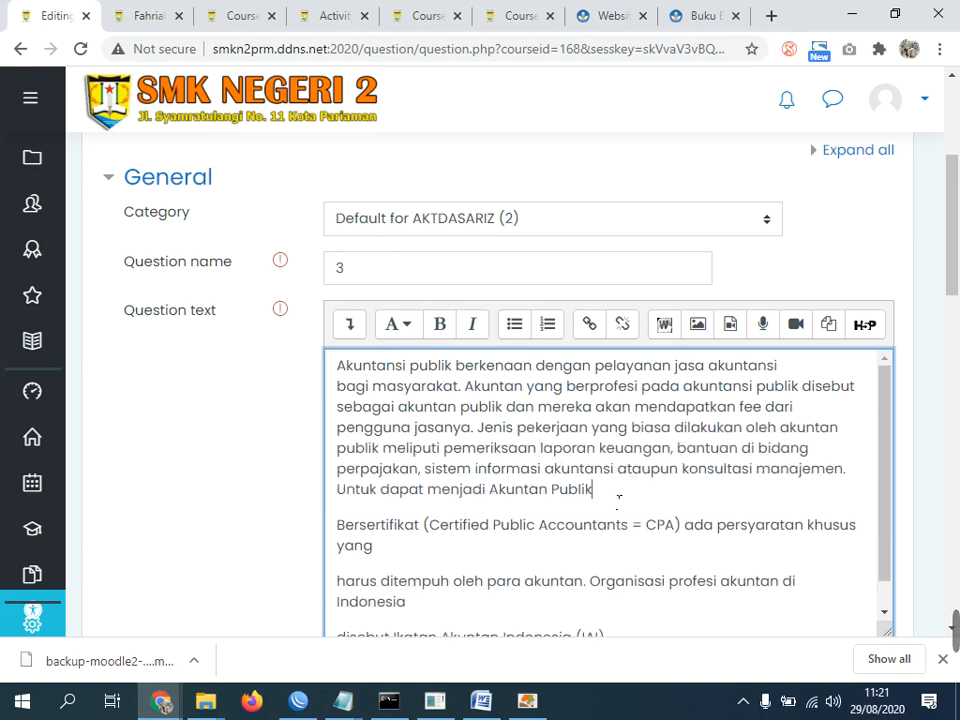
{"action": "key", "text": "Delete"}
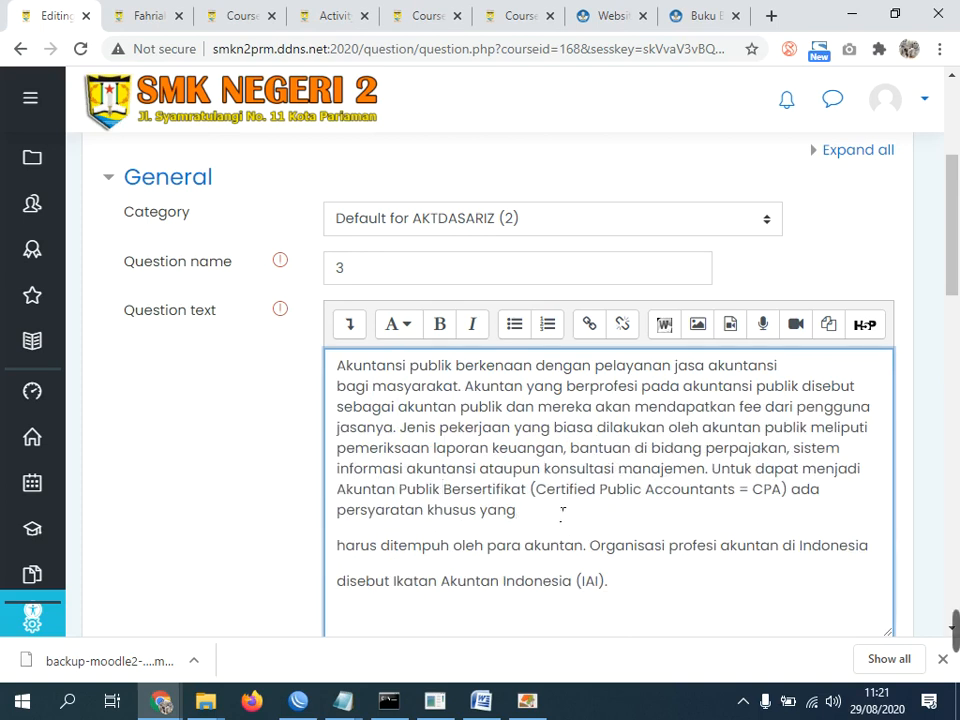
{"action": "left_click", "coordinate": [562, 511]}
{"action": "key", "text": "Delete"}
{"action": "left_click", "coordinate": [558, 533]}
{"action": "key", "text": "Delete"}
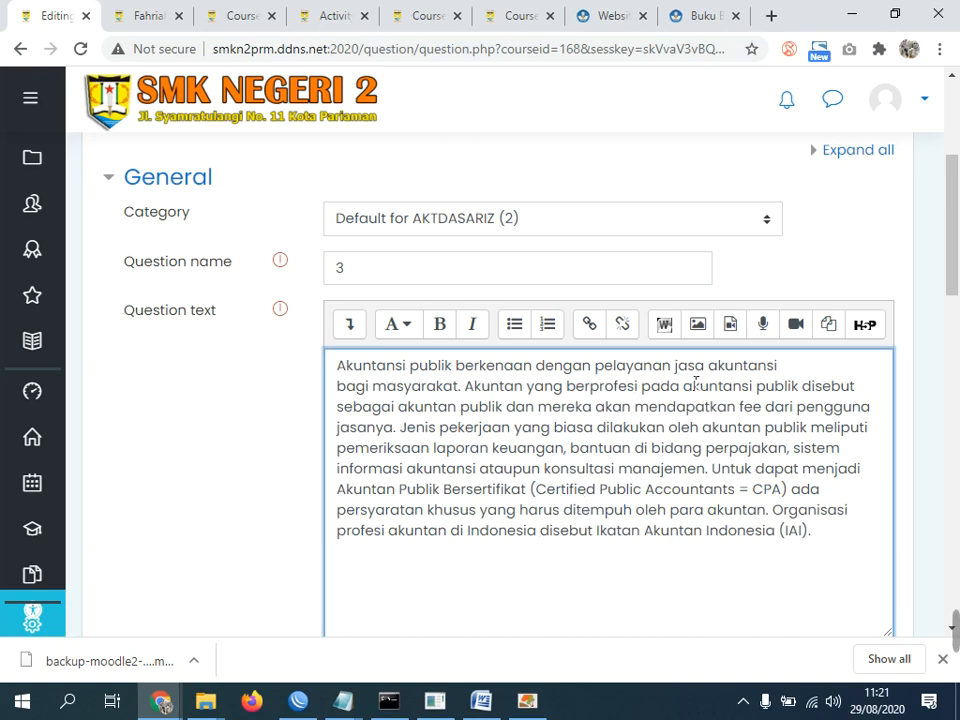
Replace "pelayanan jasa akuntansi" in the question text with the placeholder [[1]] and enter the removed phrase as the answer for choice 1.
{"action": "left_click_drag", "start_coordinate": [597, 366], "coordinate": [787, 368]}
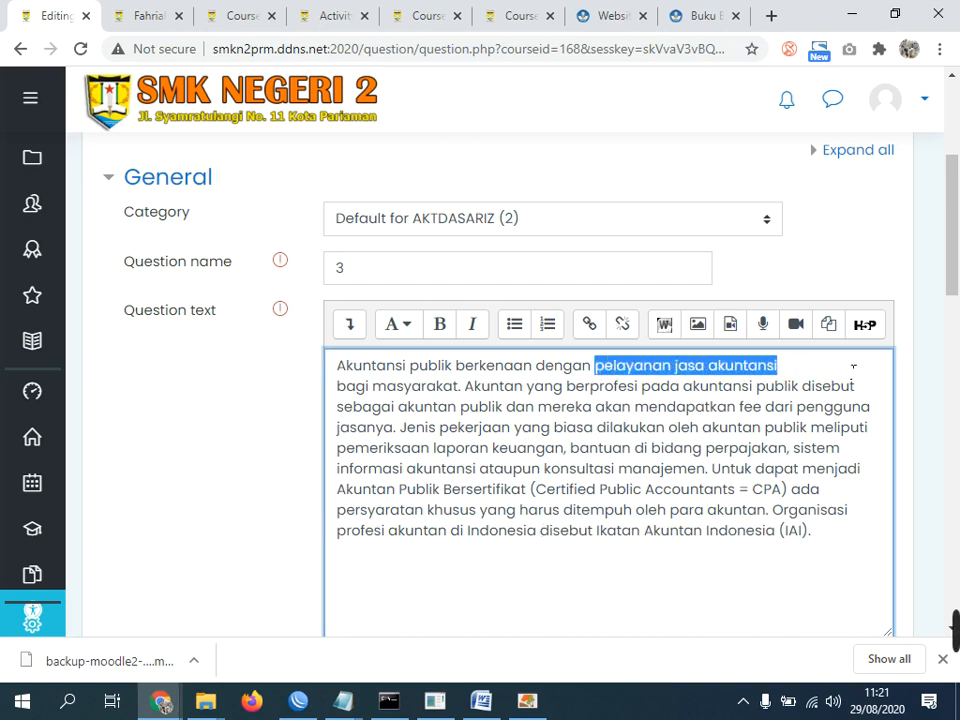
{"action": "right_click", "coordinate": [719, 372]}
{"action": "left_click", "coordinate": [673, 90]}
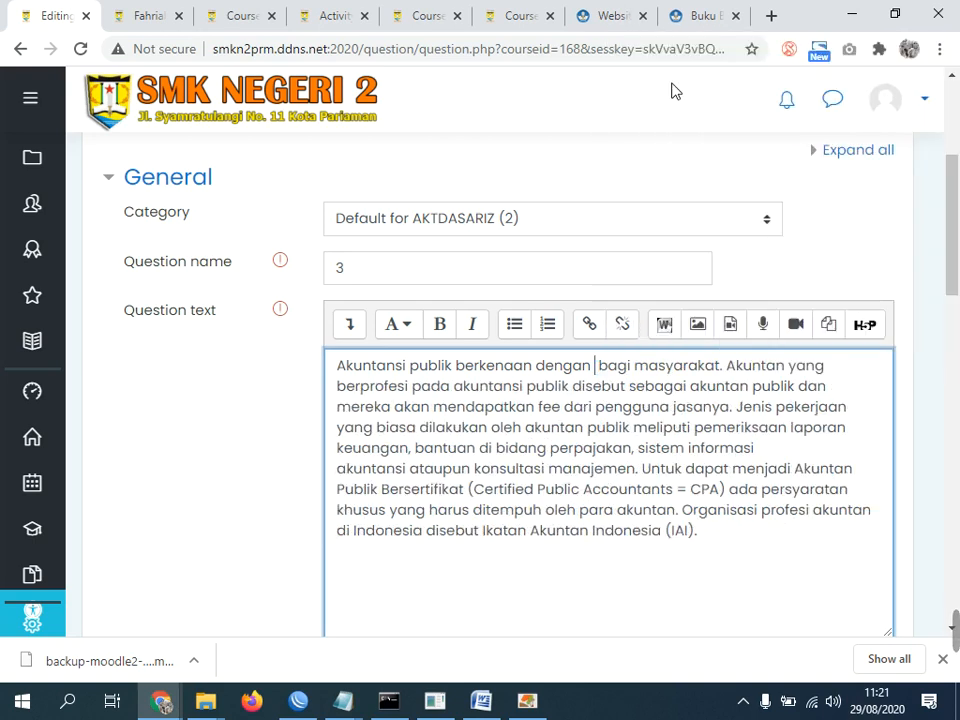
{"action": "type", "text": "[[1]]"}
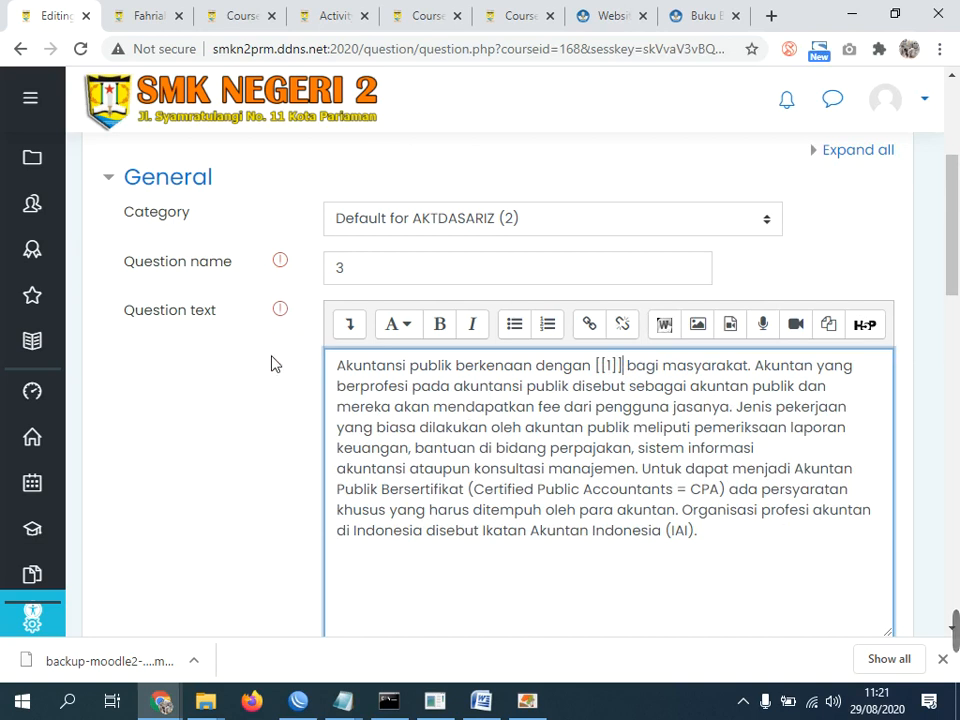
{"action": "scroll", "coordinate": [283, 392], "scroll_direction": "down", "scroll_amount": 10}
{"action": "left_click", "coordinate": [438, 292]}
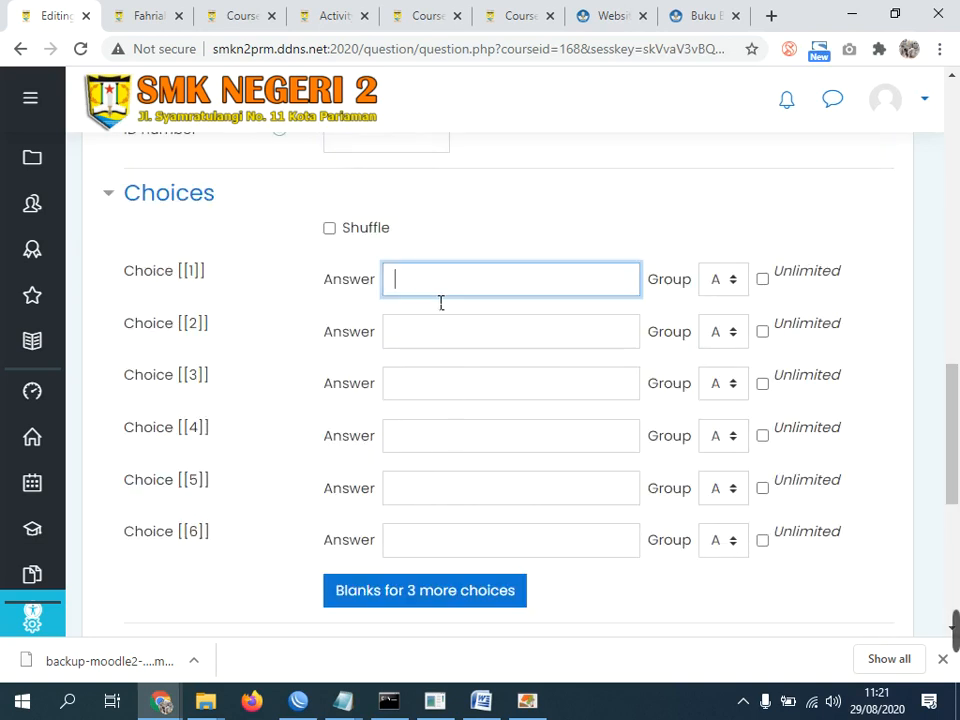
{"action": "key", "text": "ctrl+v"}
Replace "Akuntan" at the start of the second sentence with [[2]] and enter "Akuntan" as the answer for choice 2.
{"action": "scroll", "coordinate": [347, 381], "scroll_direction": "up", "scroll_amount": 5}
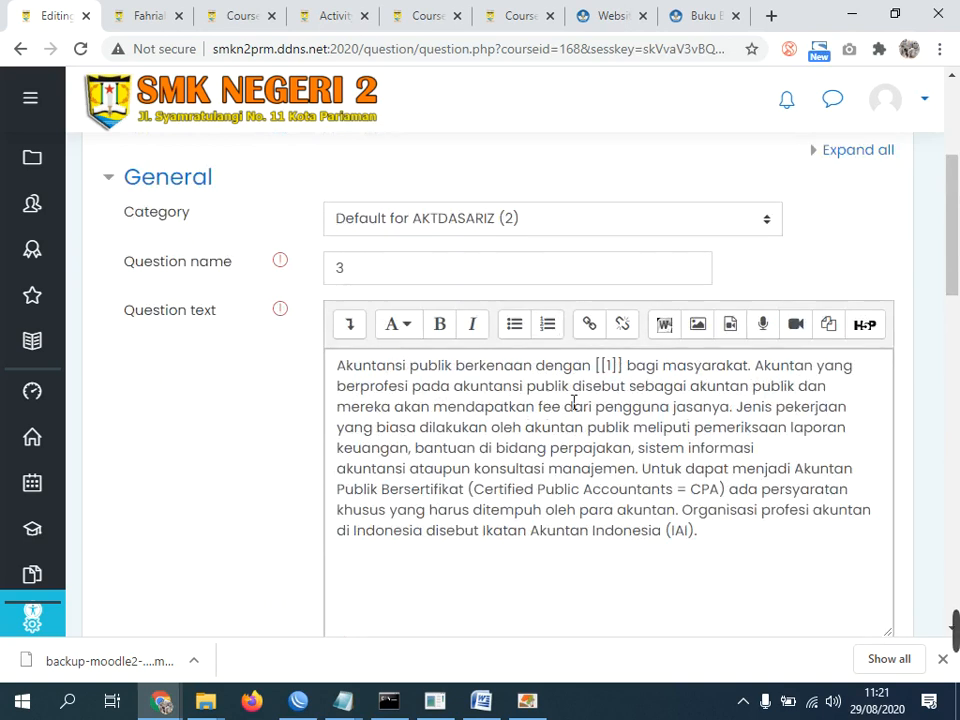
{"action": "double_click", "coordinate": [787, 368]}
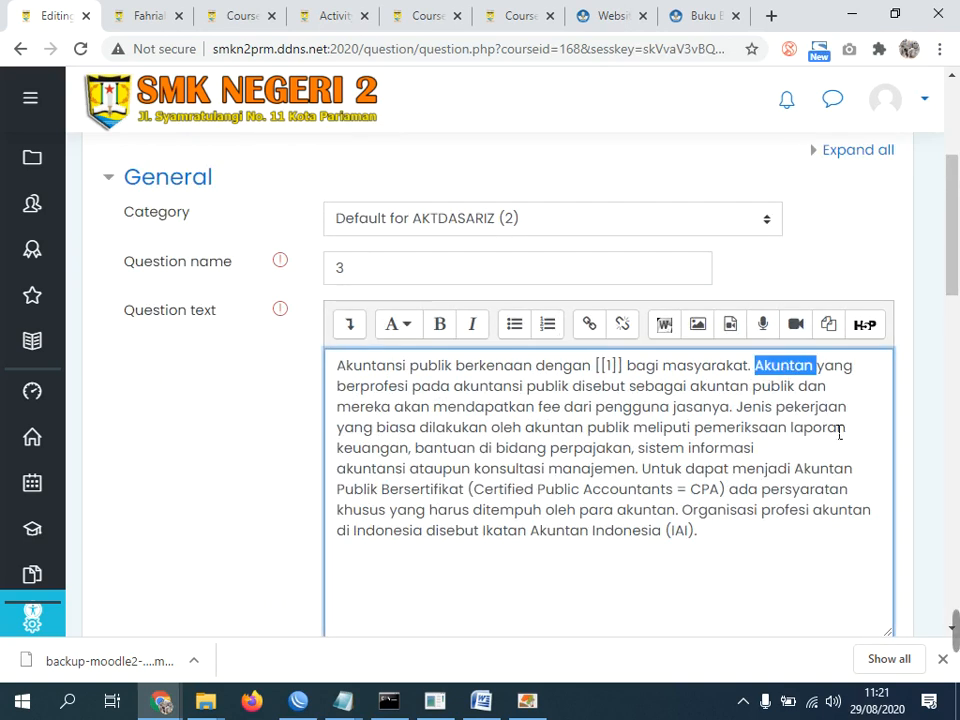
{"action": "left_click_drag", "start_coordinate": [757, 368], "coordinate": [820, 371]}
{"action": "right_click", "coordinate": [820, 371]}
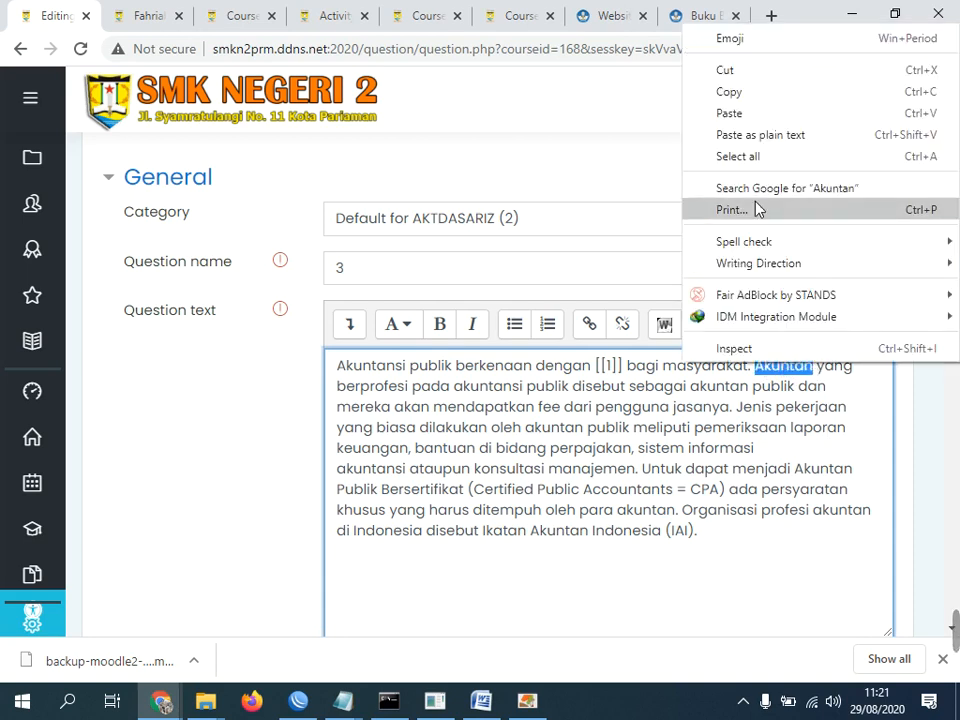
{"action": "left_click", "coordinate": [740, 72]}
{"action": "type", "text": "[[2]]"}
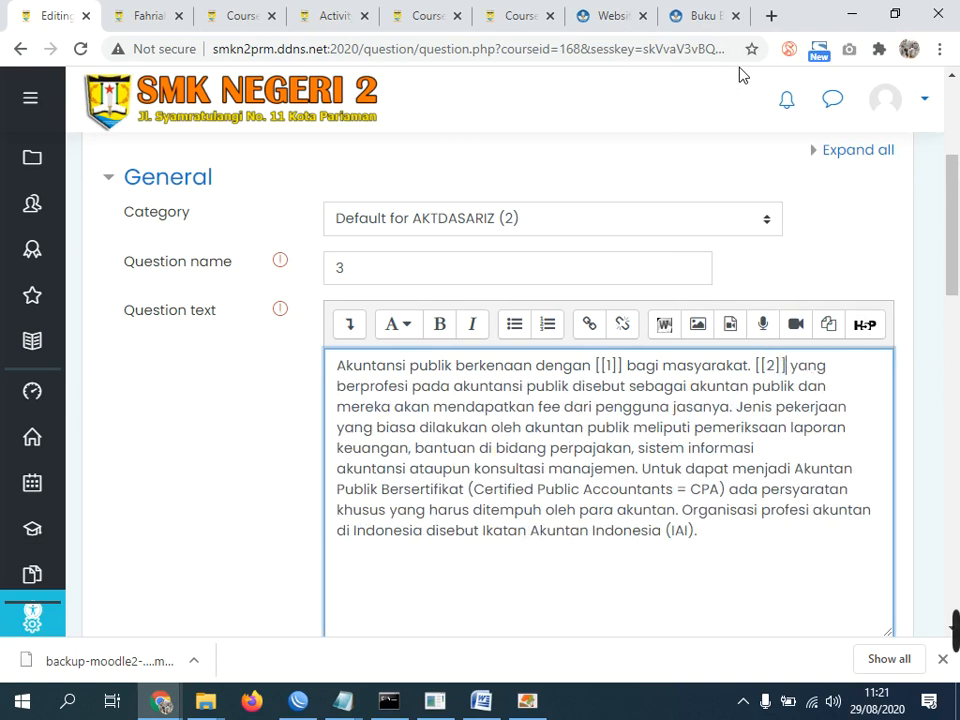
{"action": "scroll", "coordinate": [364, 373], "scroll_direction": "down", "scroll_amount": 15}
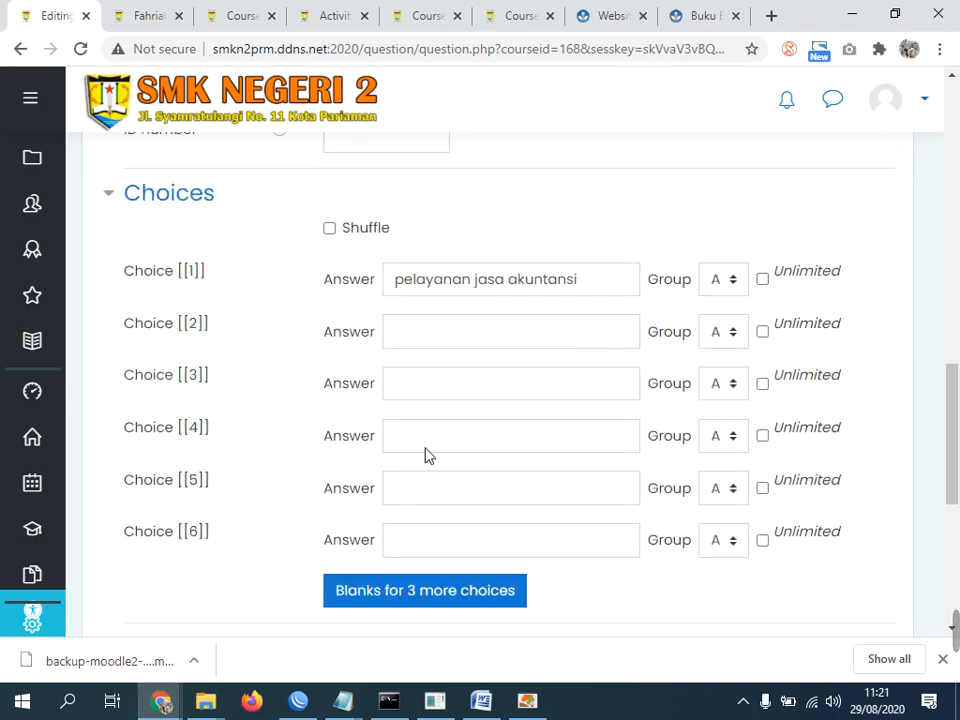
{"action": "left_click", "coordinate": [441, 331]}
{"action": "key", "text": "ctrl+v"}
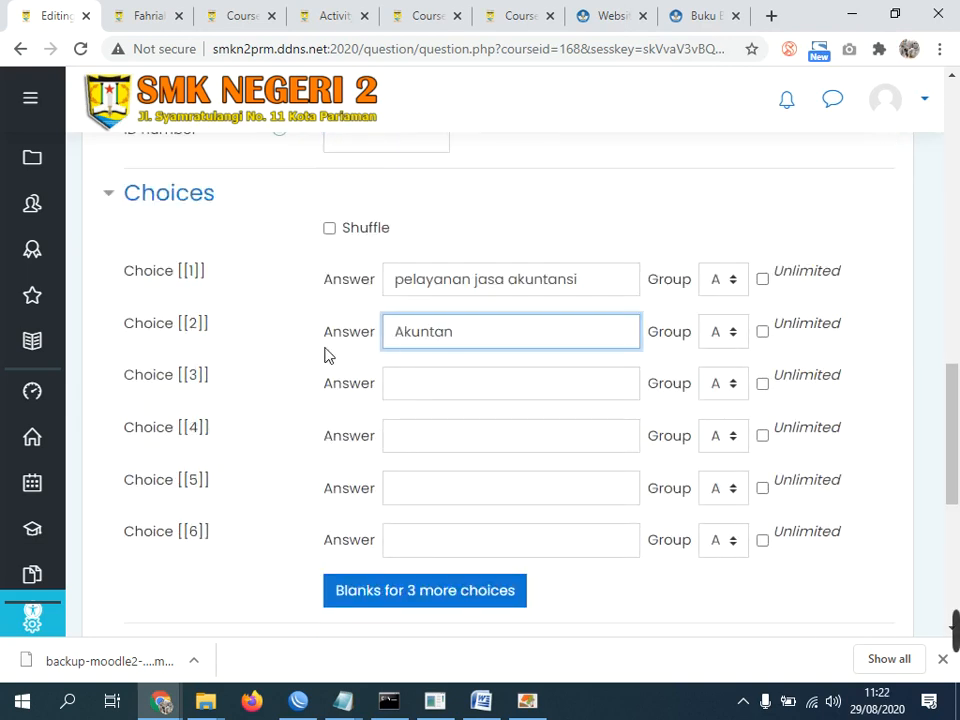
Replace "Ikatan Akuntan Indonesia" in the last sentence with [[3]] and enter the removed phrase as the answer for choice 3.
{"action": "scroll", "coordinate": [326, 354], "scroll_direction": "up", "scroll_amount": 10}
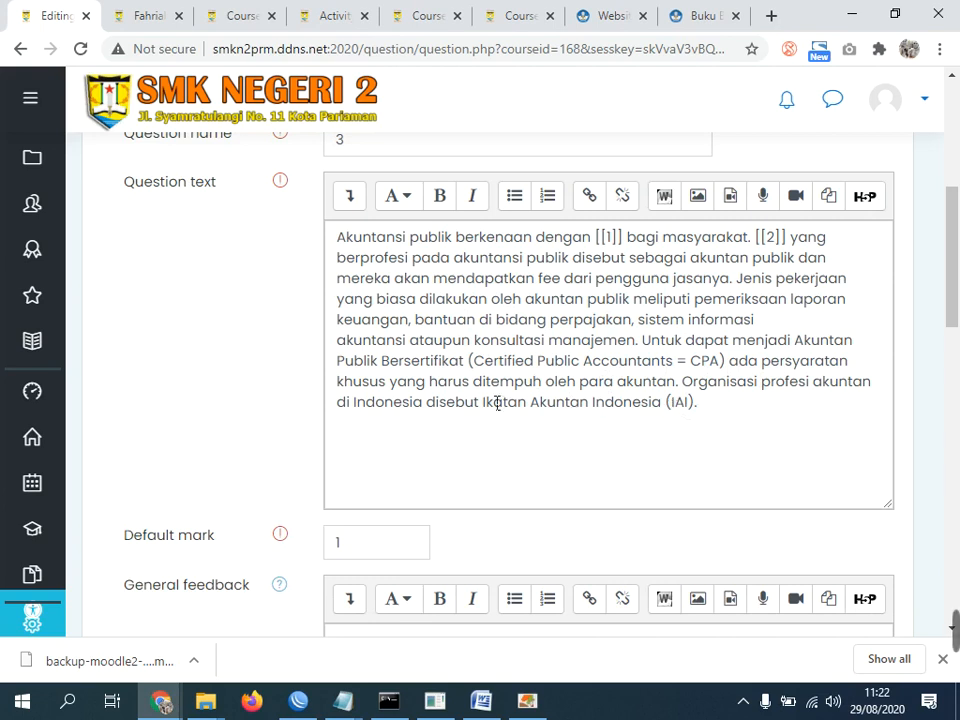
{"action": "left_click_drag", "start_coordinate": [485, 404], "coordinate": [669, 414]}
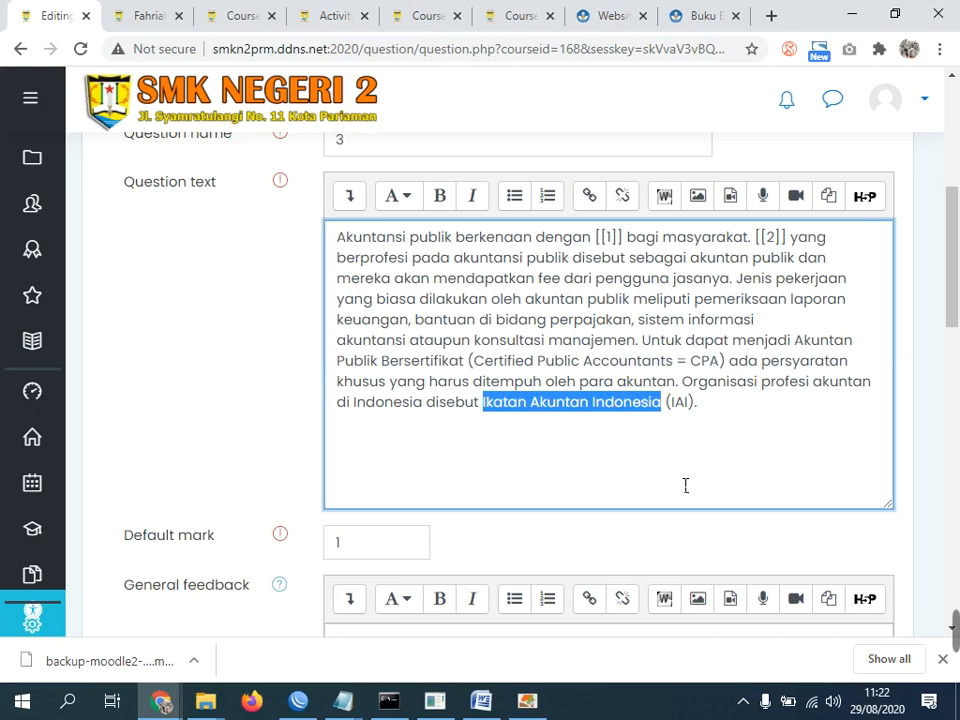
{"action": "key", "text": "BackSpace"}
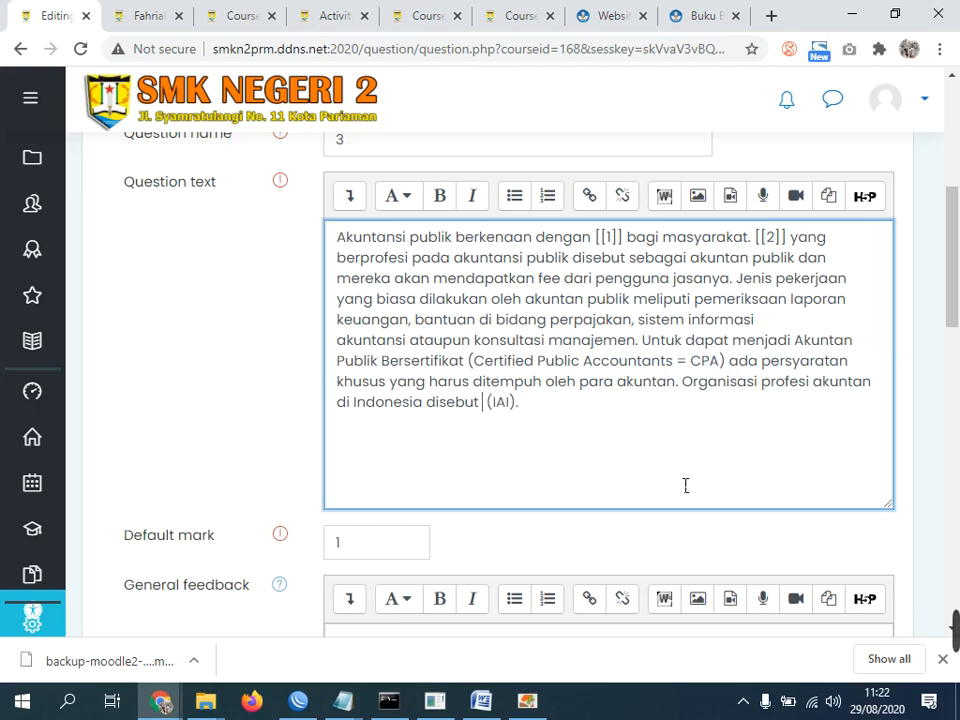
{"action": "type", "text": "[[3]]"}
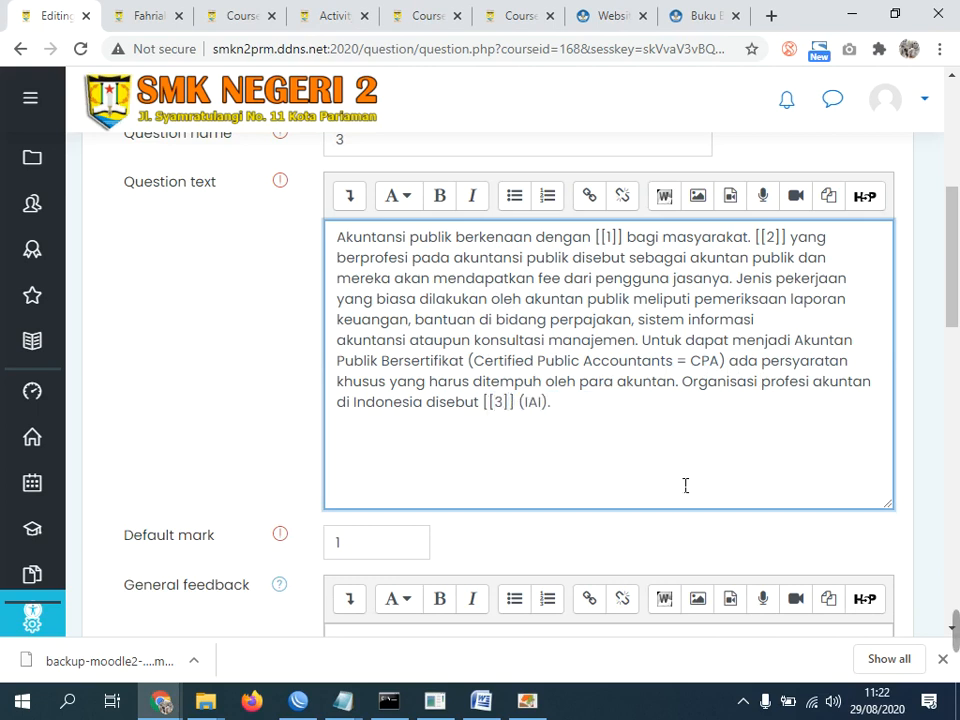
{"action": "scroll", "coordinate": [650, 493], "scroll_direction": "down", "scroll_amount": 4}
{"action": "scroll", "coordinate": [634, 487], "scroll_direction": "up", "scroll_amount": 1}
{"action": "scroll", "coordinate": [600, 460], "scroll_direction": "up", "scroll_amount": 3}
{"action": "scroll", "coordinate": [530, 515], "scroll_direction": "down", "scroll_amount": 8}
{"action": "left_click", "coordinate": [416, 253]}
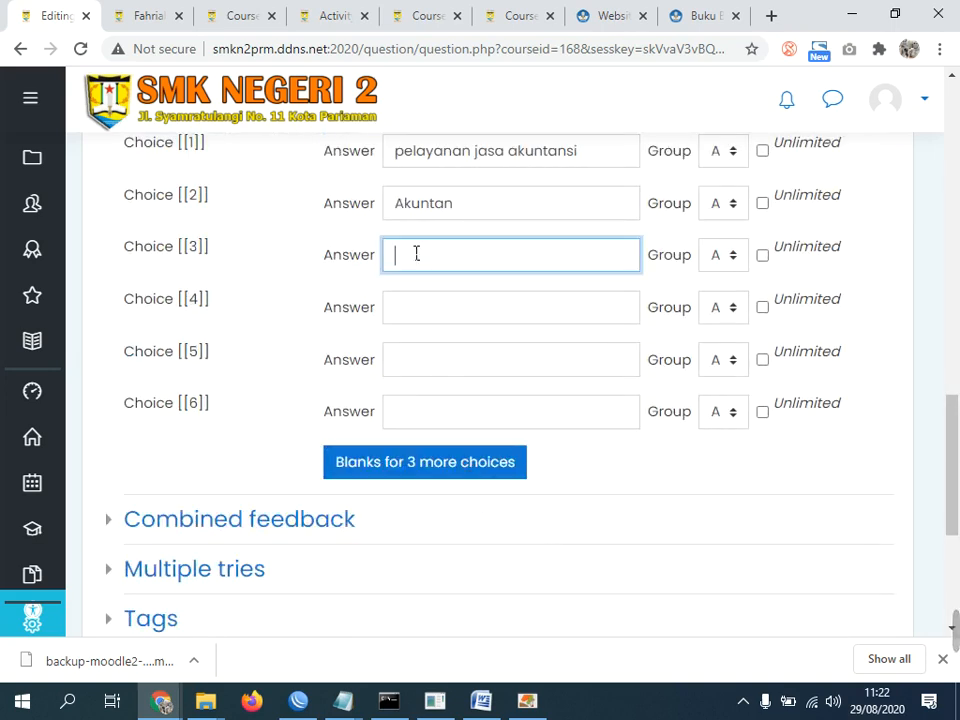
{"action": "key", "text": "ctrl+v"}
Add "keuangan" as the extra answer for choice 4 and save question 3 to the quiz.
{"action": "left_click", "coordinate": [445, 309]}
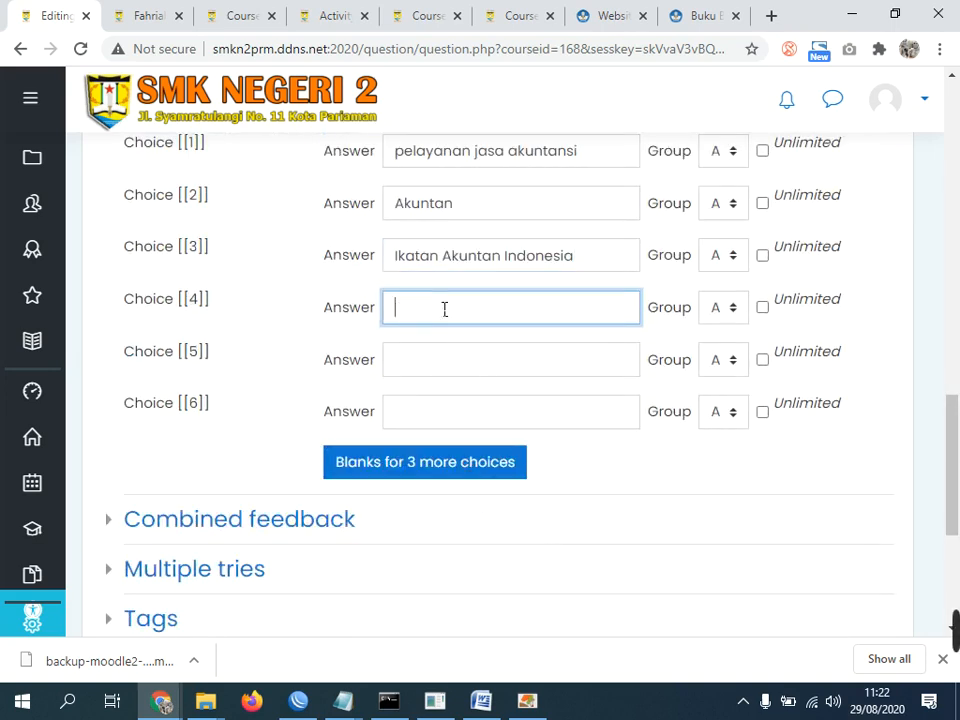
{"action": "type", "text": "keuangan"}
{"action": "left_click_drag", "start_coordinate": [532, 325], "coordinate": [236, 321]}
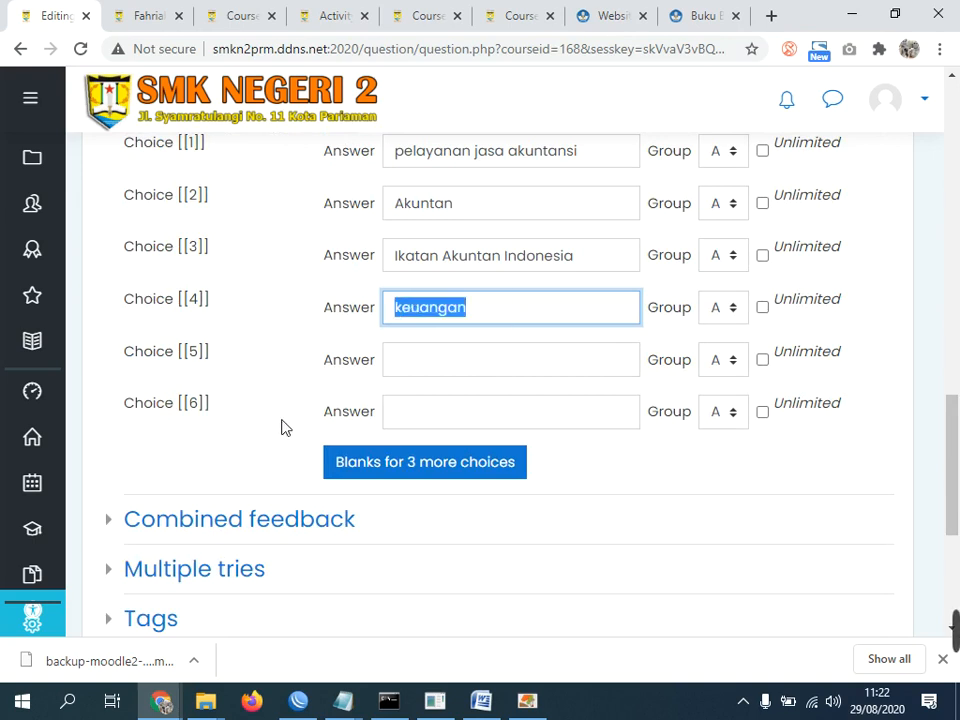
{"action": "scroll", "coordinate": [380, 498], "scroll_direction": "down", "scroll_amount": 3}
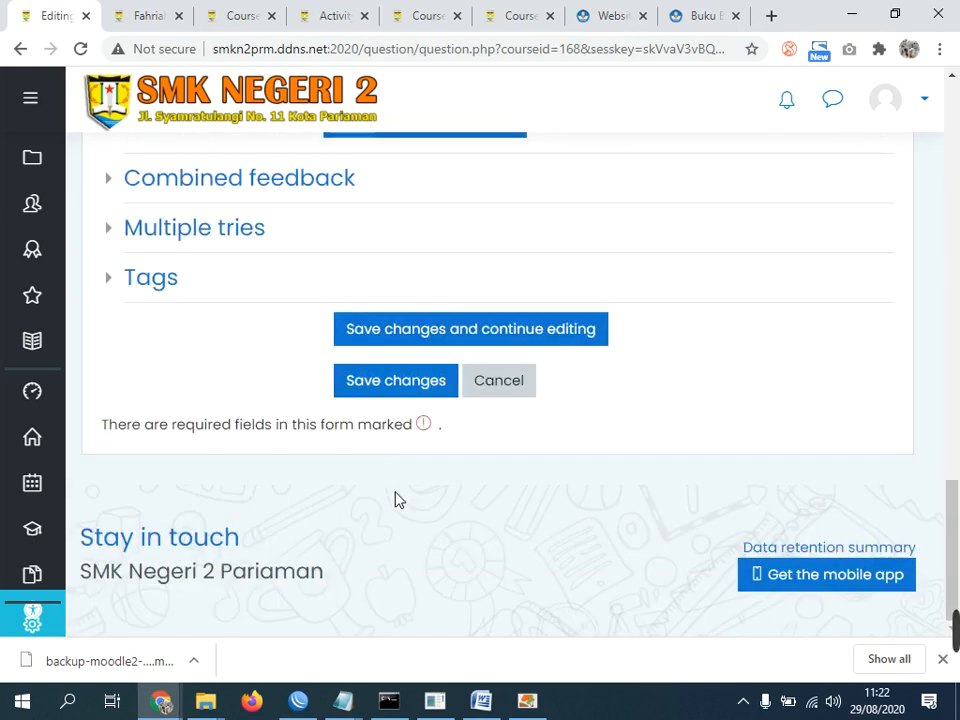
{"action": "left_click", "coordinate": [400, 384]}
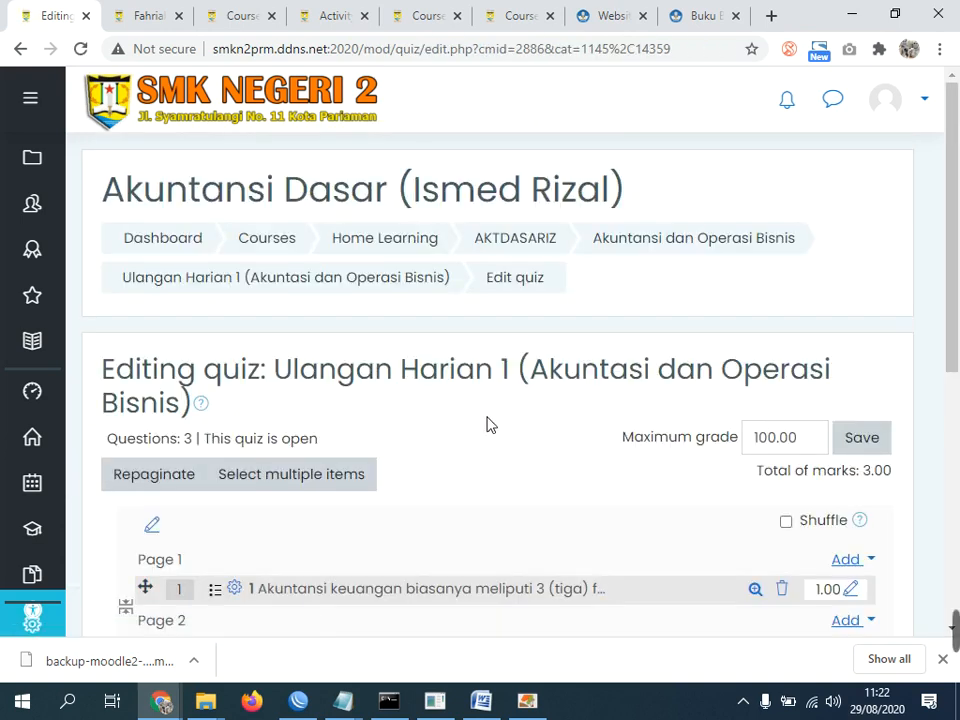
Preview question 3, place the three correct answers into the blanks to test it, and close the preview.
{"action": "scroll", "coordinate": [615, 478], "scroll_direction": "down", "scroll_amount": 4}
{"action": "left_click", "coordinate": [753, 340]}
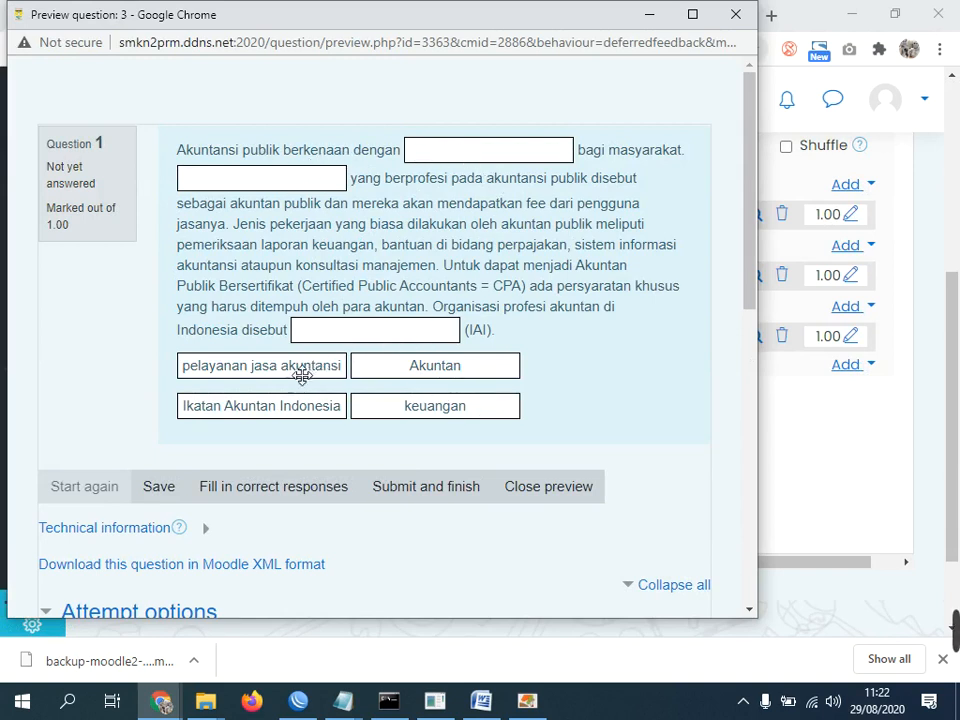
{"action": "left_click_drag", "start_coordinate": [300, 371], "coordinate": [505, 162]}
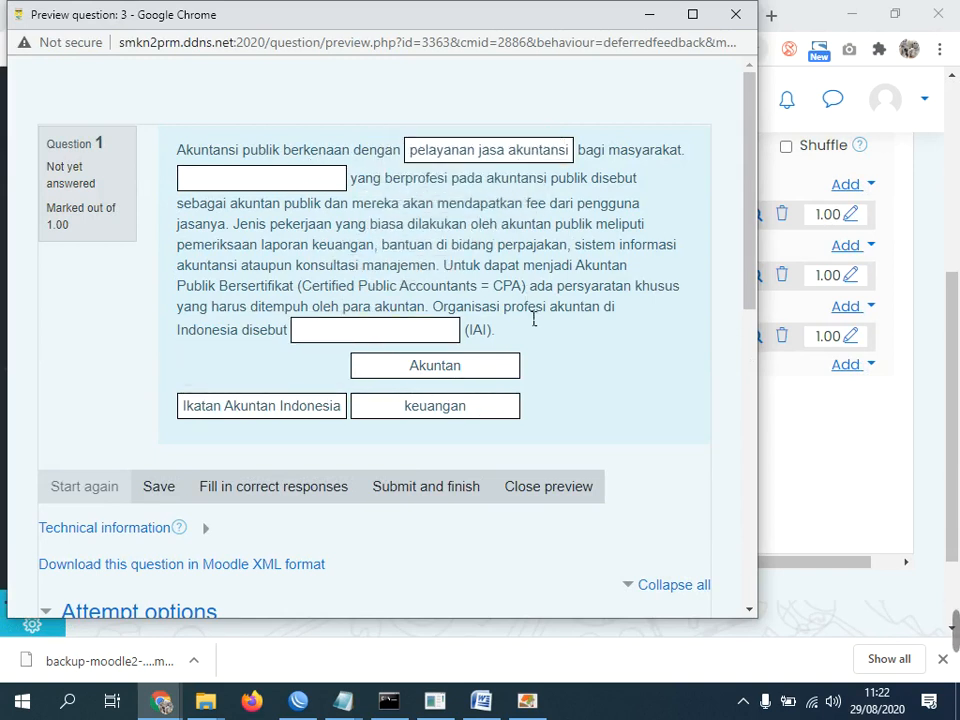
{"action": "left_click_drag", "start_coordinate": [396, 372], "coordinate": [240, 188]}
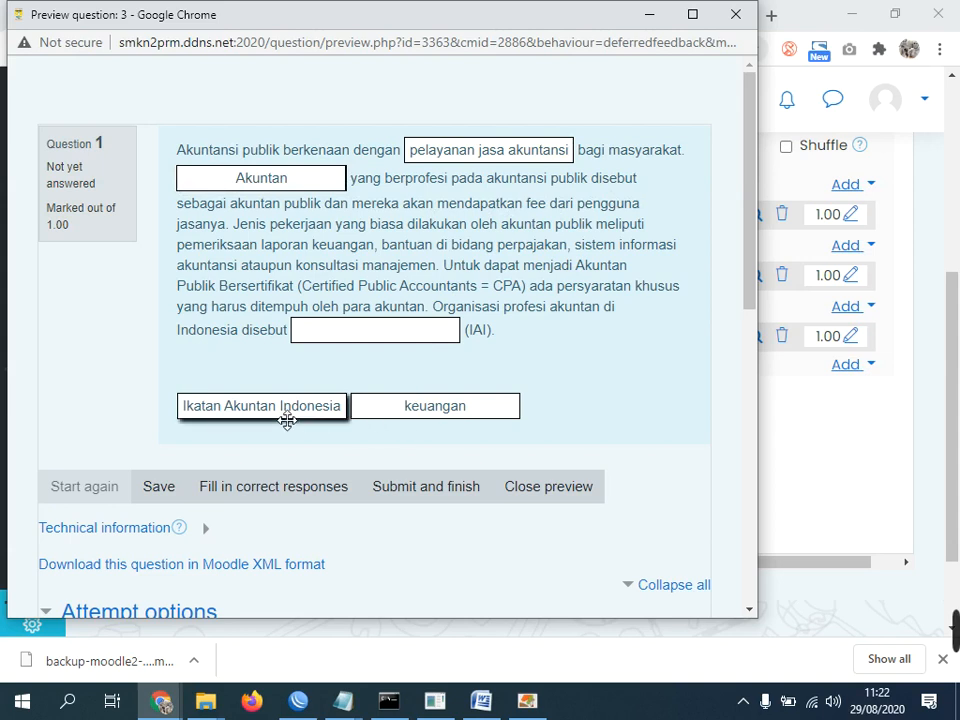
{"action": "left_click_drag", "start_coordinate": [284, 414], "coordinate": [380, 335]}
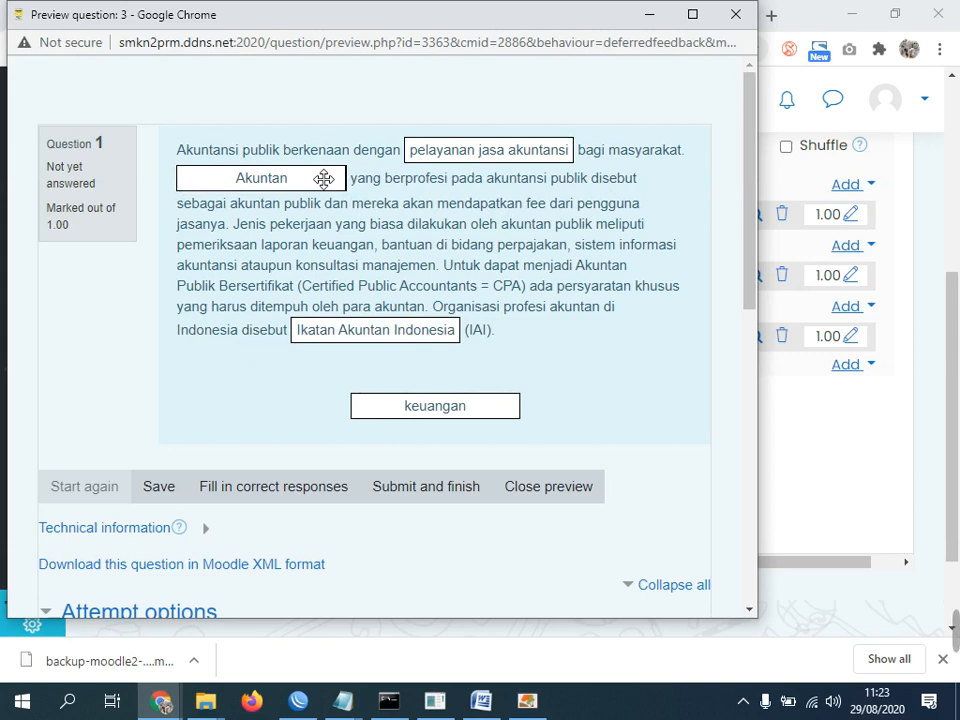
{"action": "left_click", "coordinate": [736, 14]}
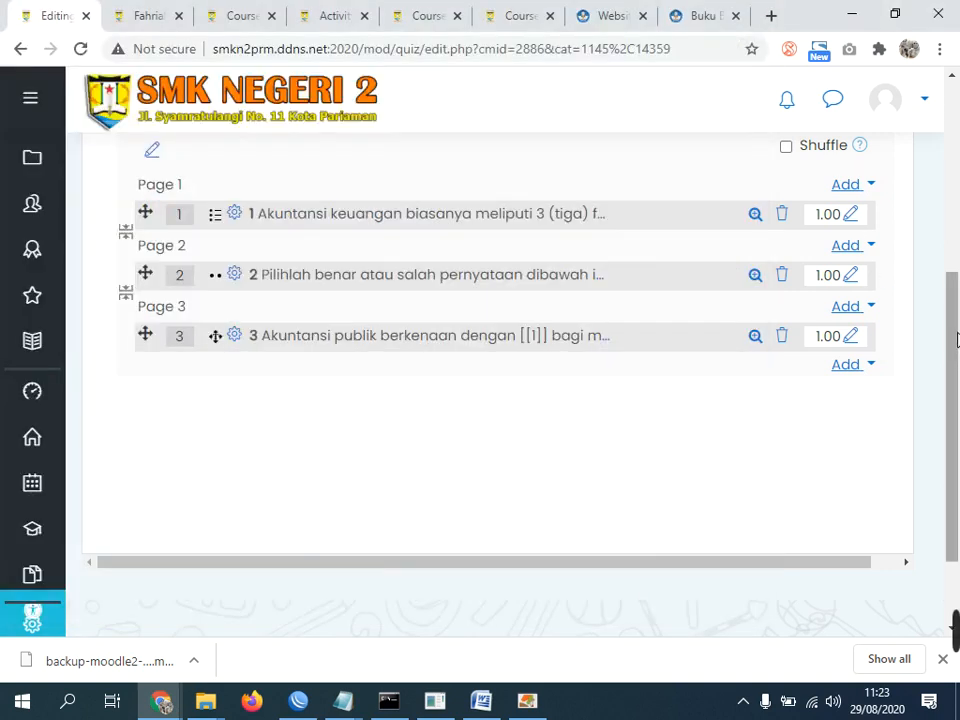
{"action": "scroll", "coordinate": [797, 300], "scroll_direction": "up", "scroll_amount": 1}
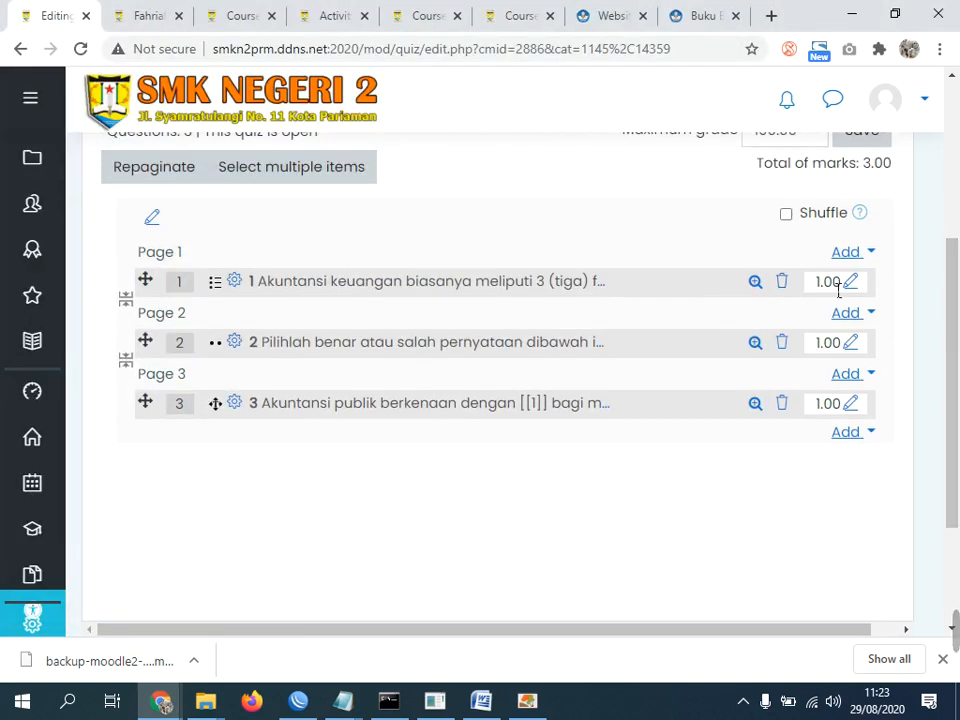
{"action": "scroll", "coordinate": [700, 480], "scroll_direction": "up", "scroll_amount": 3}
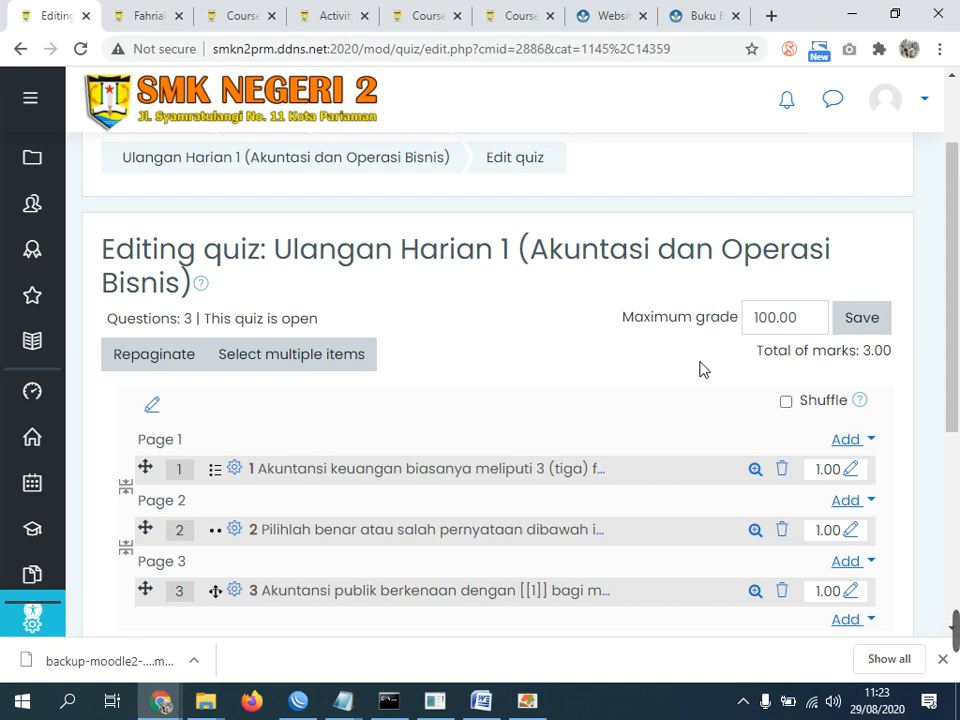
{"action": "scroll", "coordinate": [603, 410], "scroll_direction": "down", "scroll_amount": 1}
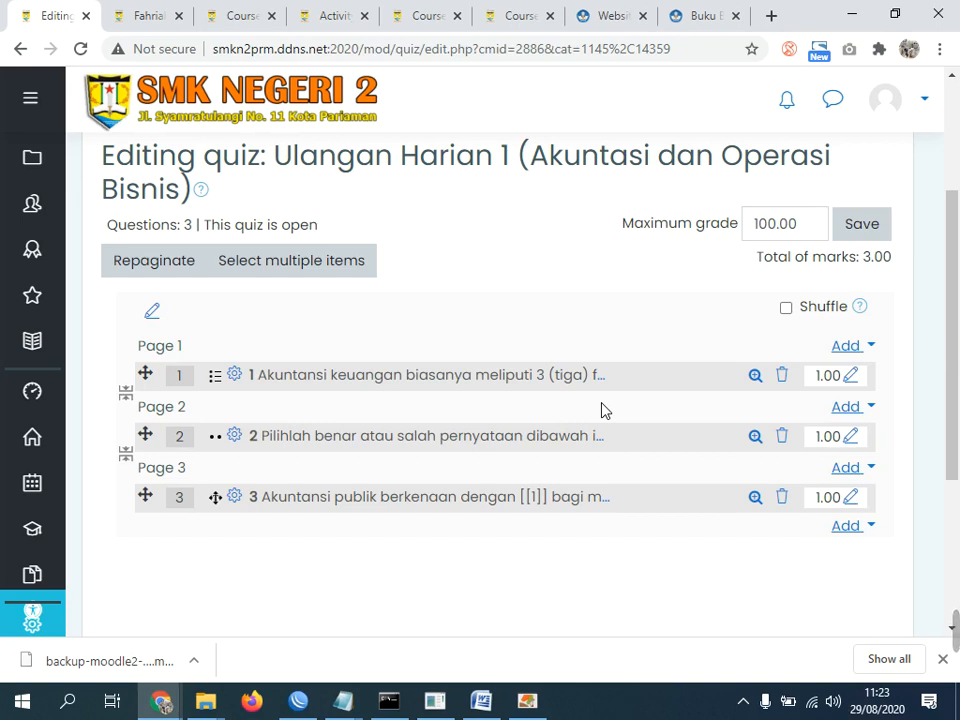
Check section D on accounting specialisations in the chapter PDF, and add a new Matching question at the end of the quiz.
{"action": "left_click", "coordinate": [522, 702]}
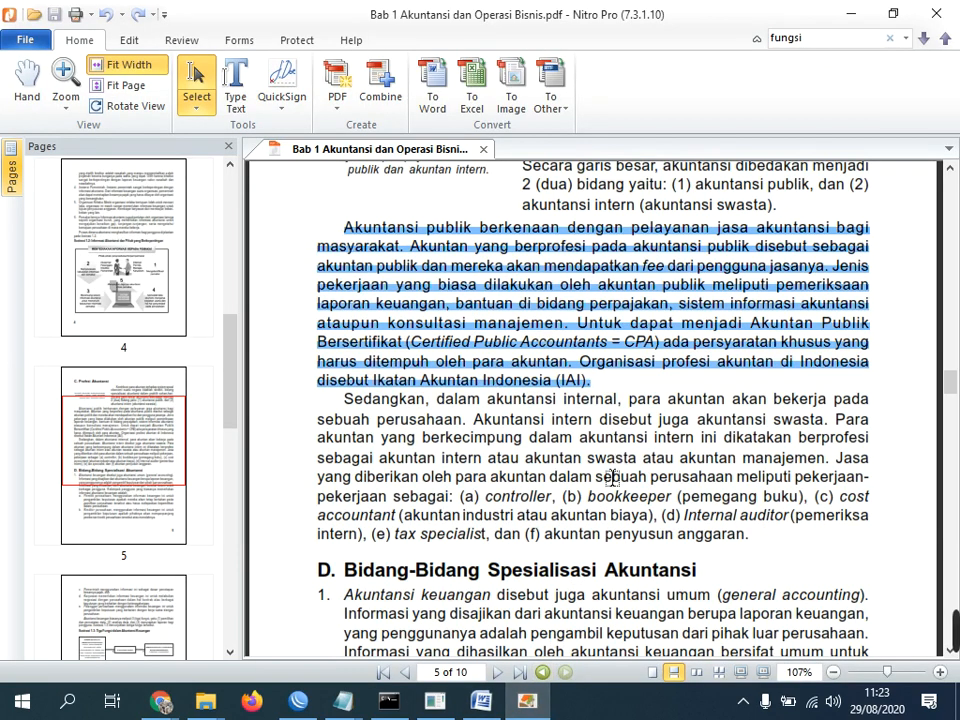
{"action": "scroll", "coordinate": [620, 456], "scroll_direction": "down", "scroll_amount": 5}
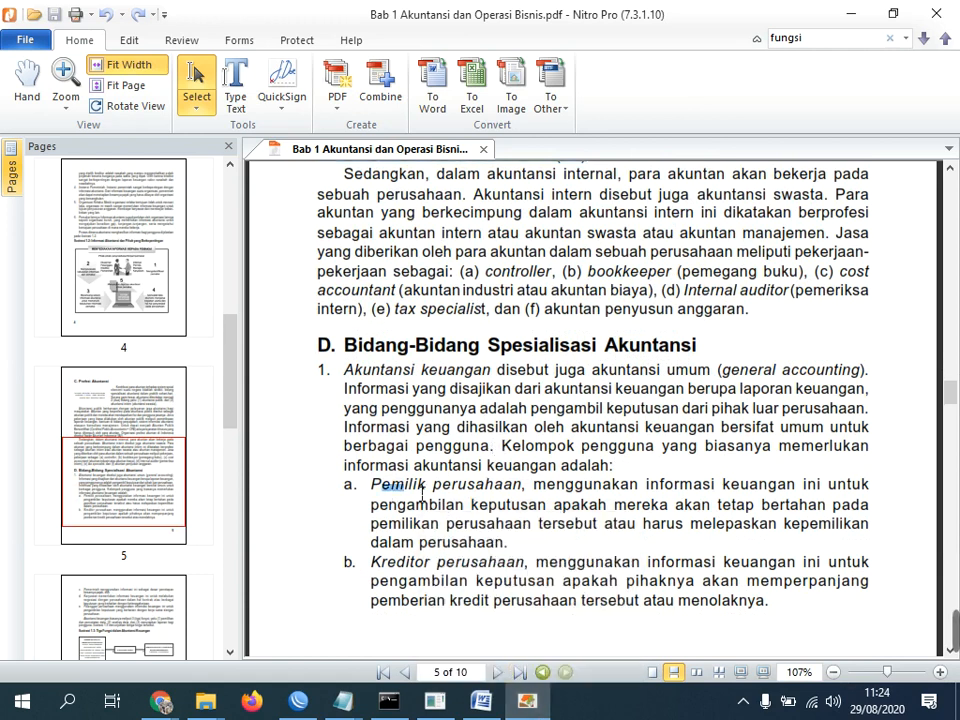
{"action": "left_click_drag", "start_coordinate": [372, 485], "coordinate": [487, 490]}
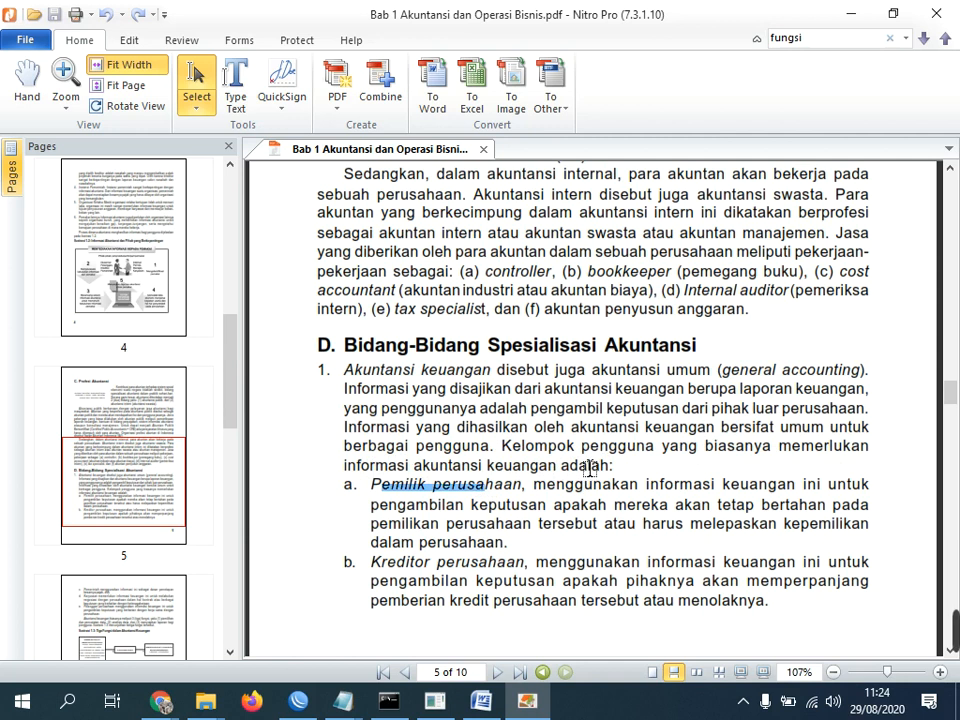
{"action": "left_click", "coordinate": [160, 700]}
{"action": "left_click", "coordinate": [137, 656]}
{"action": "left_click", "coordinate": [851, 530]}
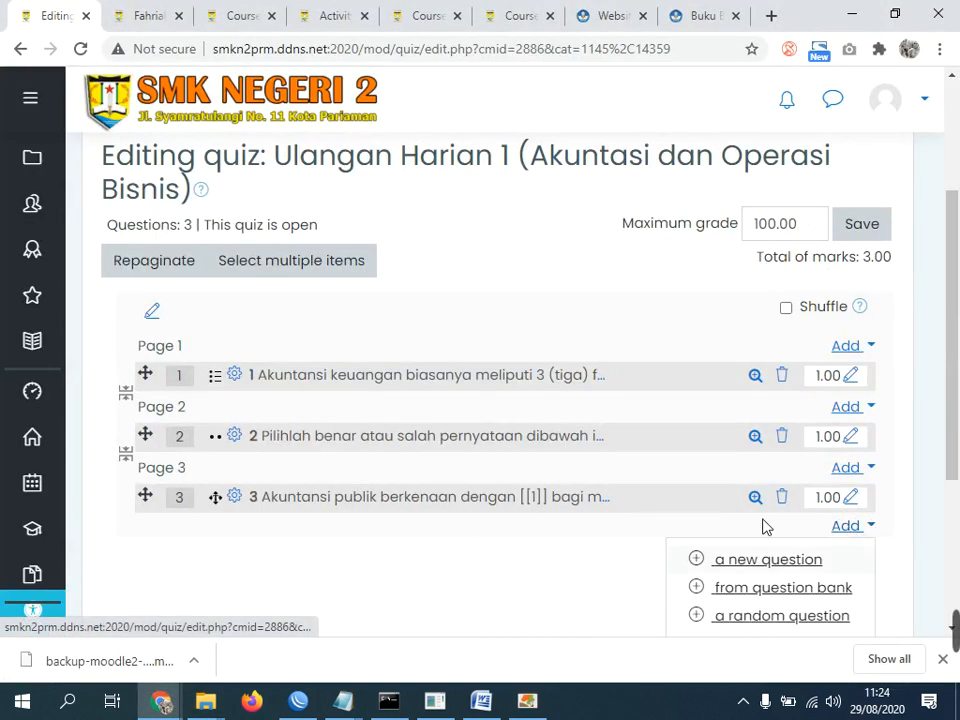
{"action": "left_click", "coordinate": [755, 563]}
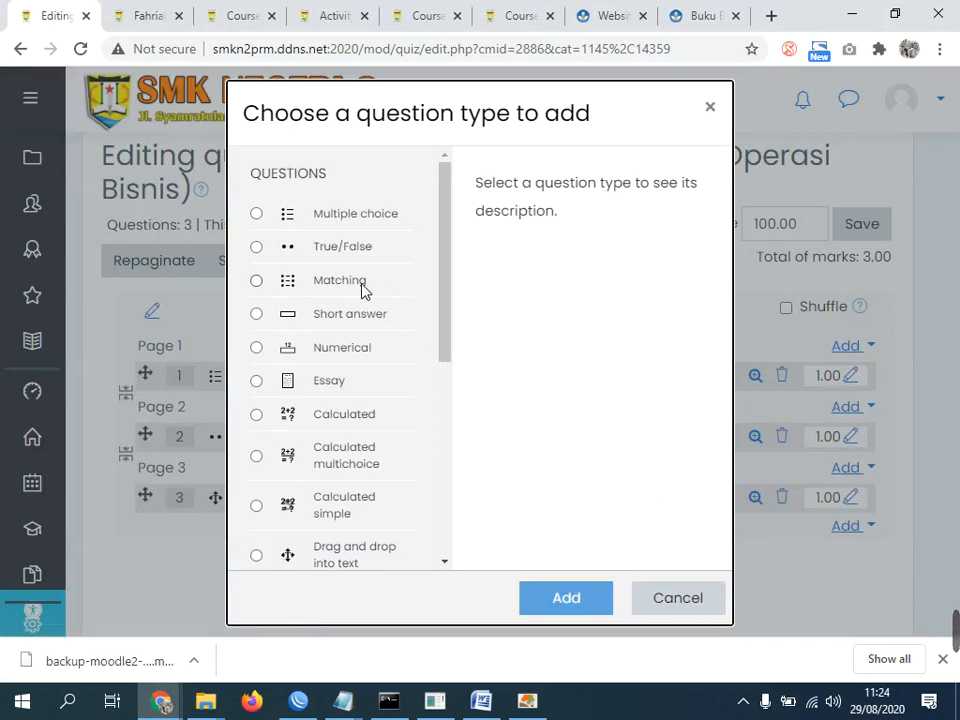
{"action": "left_click", "coordinate": [322, 290]}
{"action": "left_click", "coordinate": [561, 598]}
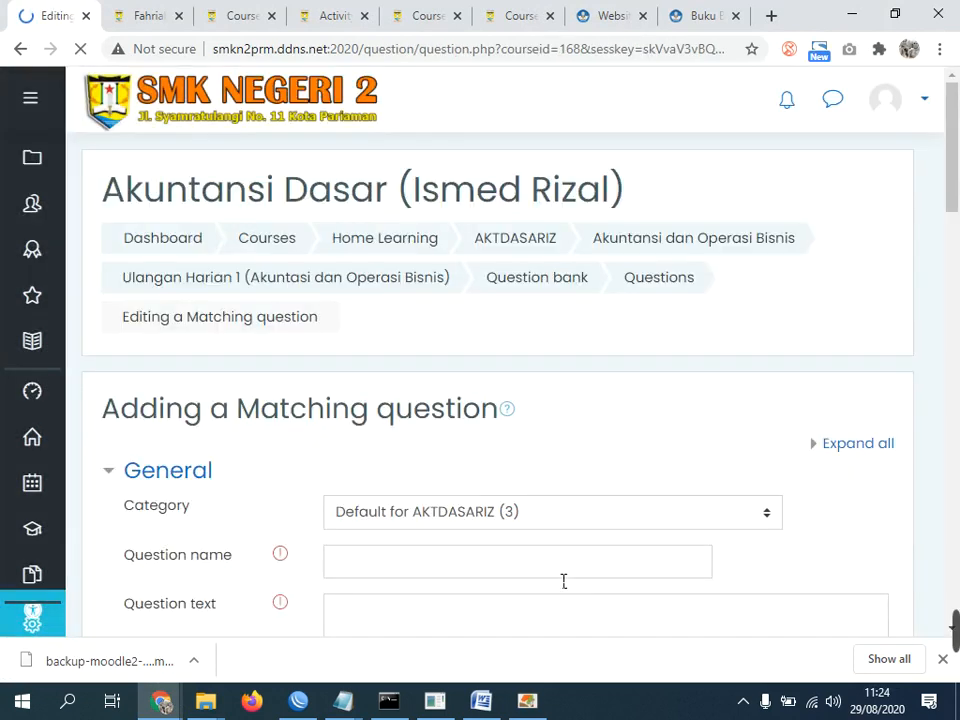
Name the matching question 4 and start its question text with the word "Sesuaikan".
{"action": "scroll", "coordinate": [411, 570], "scroll_direction": "down", "scroll_amount": 3}
{"action": "left_click", "coordinate": [377, 283]}
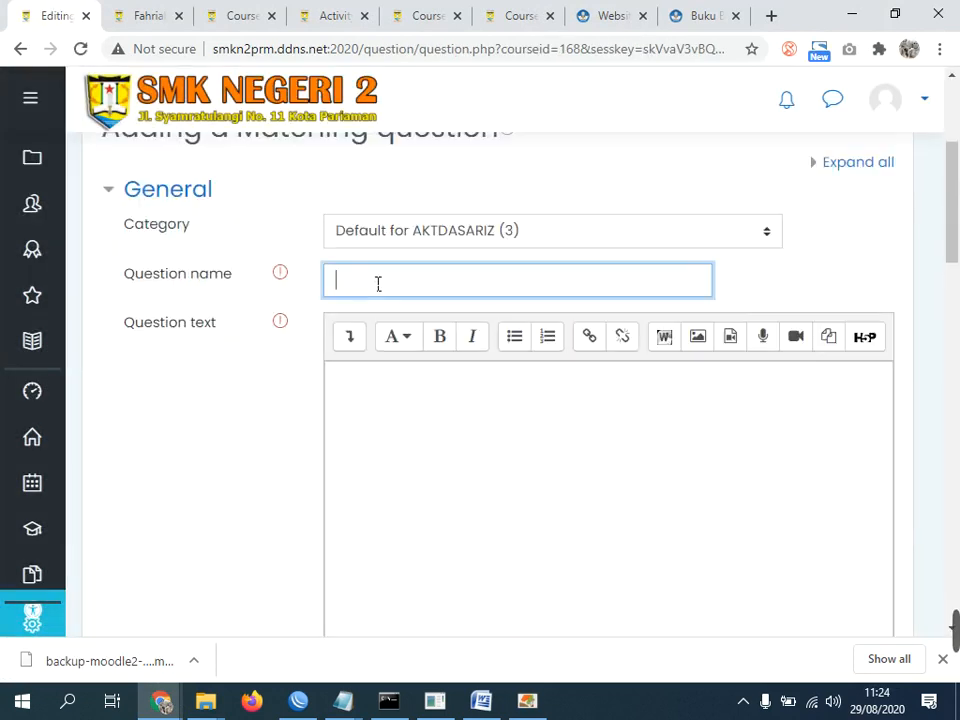
{"action": "type", "text": "4"}
{"action": "left_click", "coordinate": [400, 394]}
{"action": "type", "text": "Seuai"}
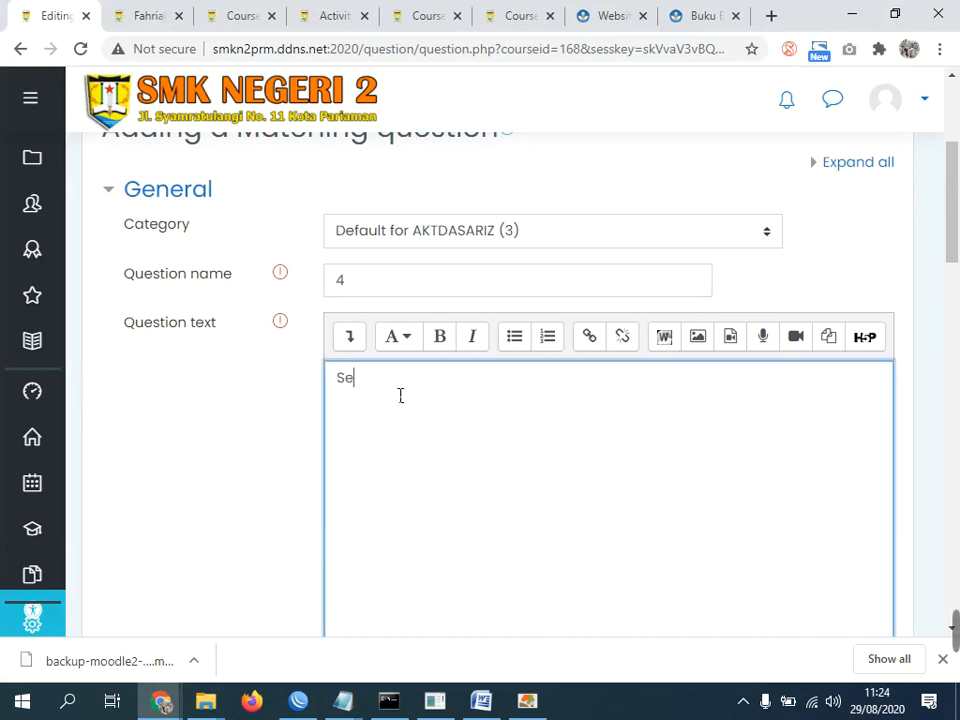
{"action": "key", "text": "BackSpace"}
{"action": "key", "text": "BackSpace"}
{"action": "key", "text": "BackSpace"}
{"action": "key", "text": "BackSpace"}
{"action": "key", "text": "BackSpace"}
{"action": "type", "text": "Cocokan"}
{"action": "double_click", "coordinate": [399, 396]}
{"action": "type", "text": "Sus"}
{"action": "key", "text": "BackSpace"}
{"action": "key", "text": "BackSpace"}
{"action": "type", "text": "esuaikan"}
Copy "Kelompok pengguna yang biasanya memerlukan informasi akuntansi keuangan adalah" from the PDF and paste it after "Sesuaikan" in the question text.
{"action": "key", "text": "alt+Tab"}
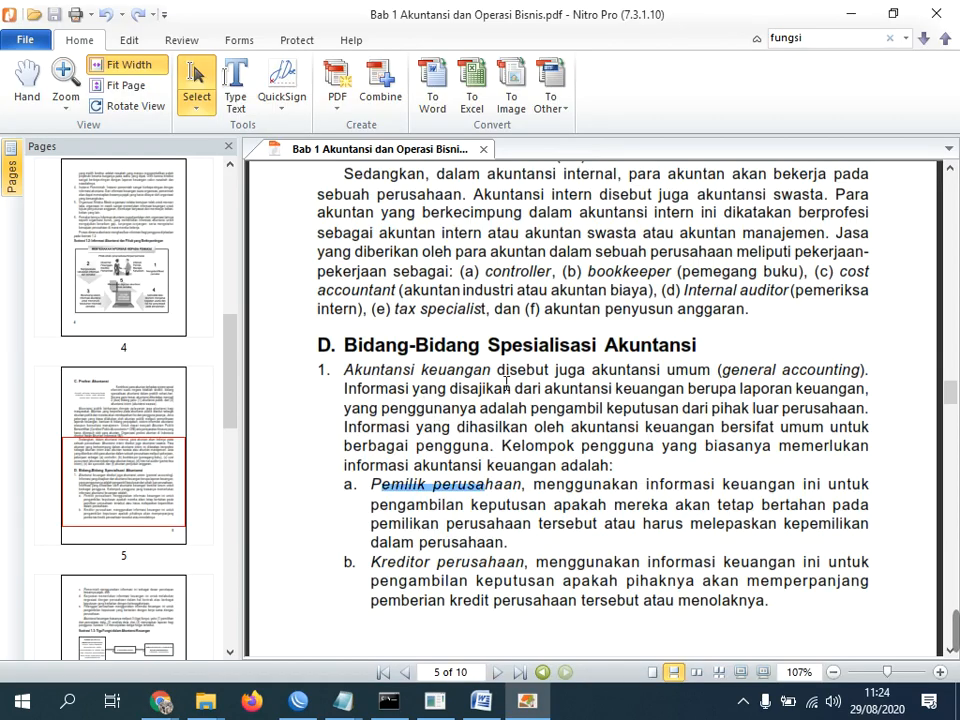
{"action": "left_click_drag", "start_coordinate": [511, 454], "coordinate": [611, 490]}
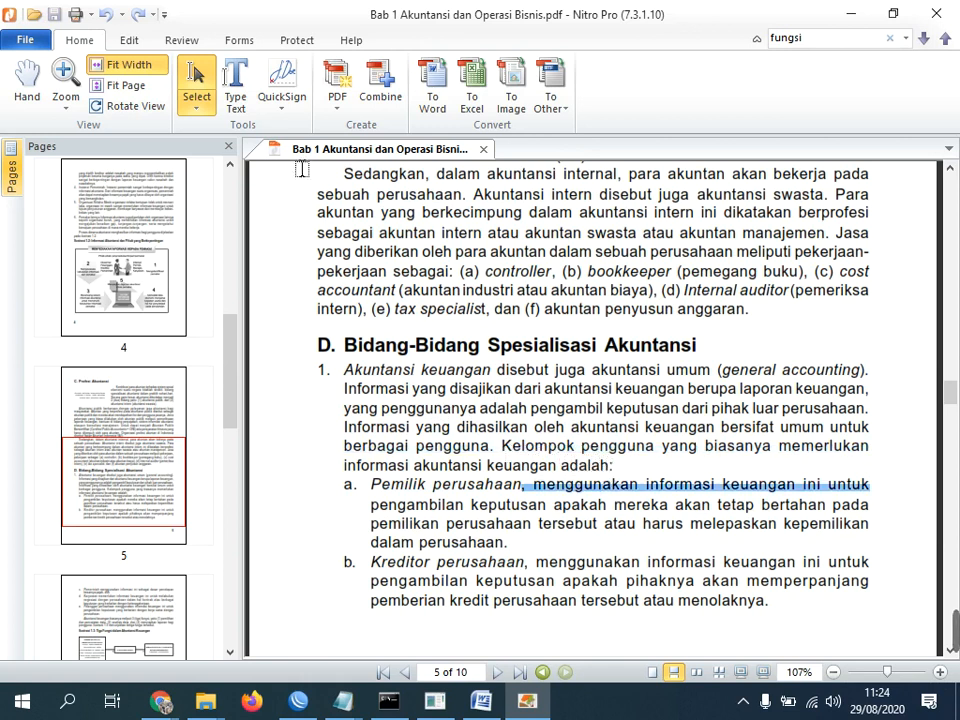
{"action": "left_click", "coordinate": [531, 463]}
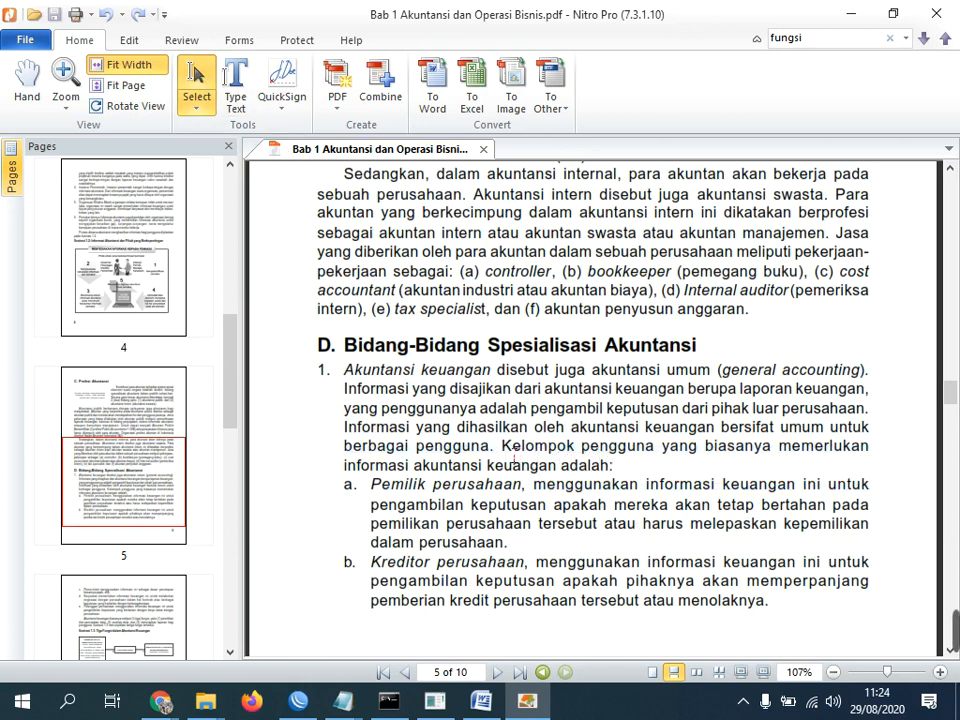
{"action": "left_click_drag", "start_coordinate": [501, 446], "coordinate": [616, 470]}
{"action": "key", "text": "ctrl+c"}
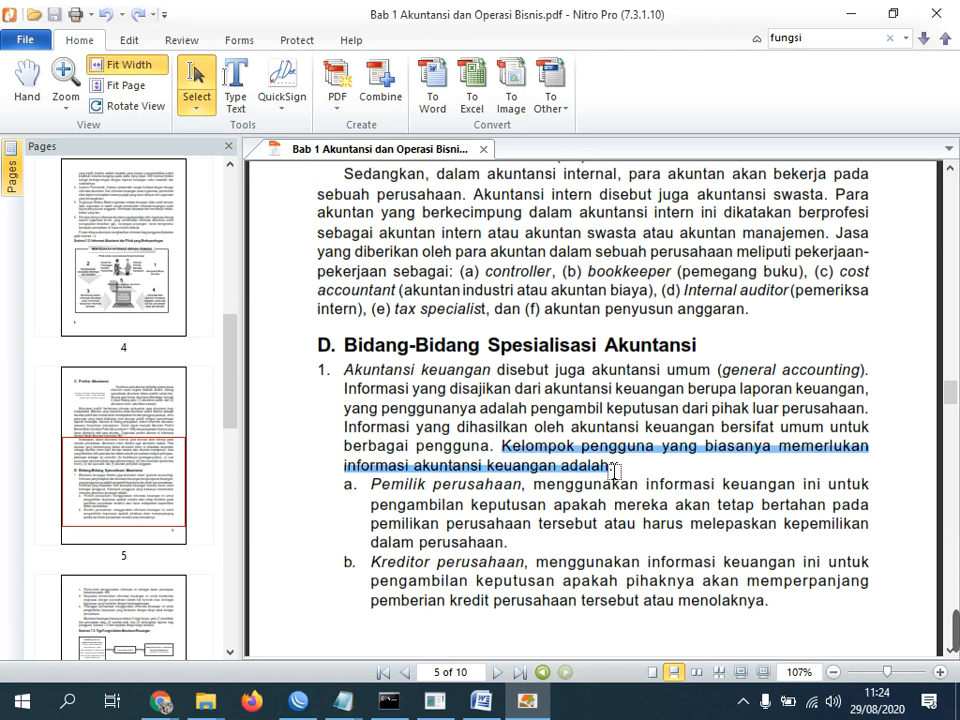
{"action": "mouse_move", "coordinate": [160, 700]}
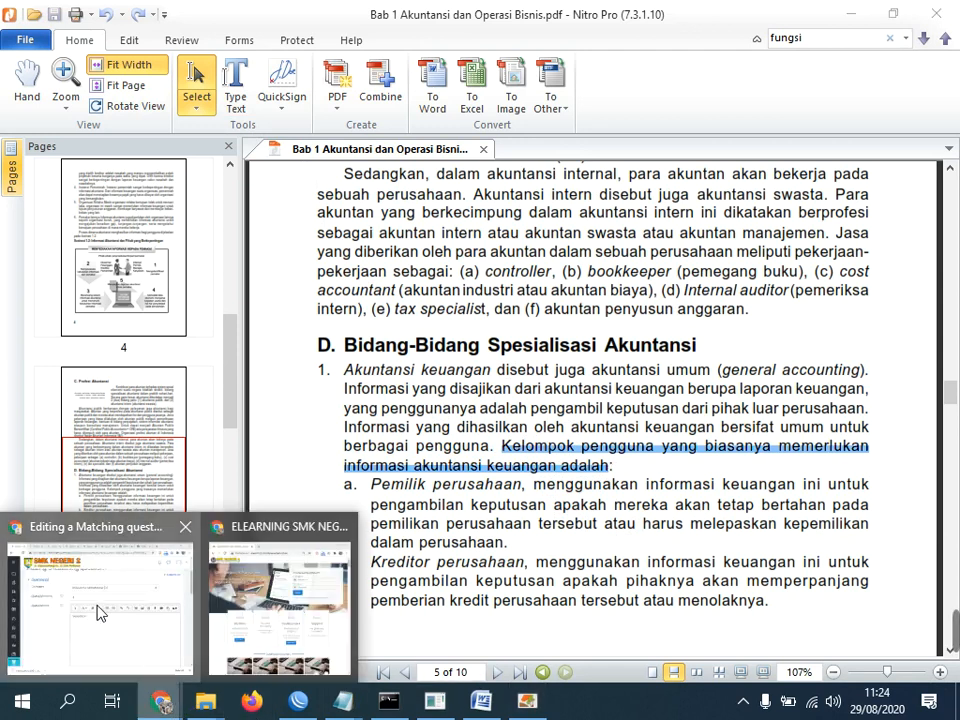
{"action": "left_click", "coordinate": [100, 612]}
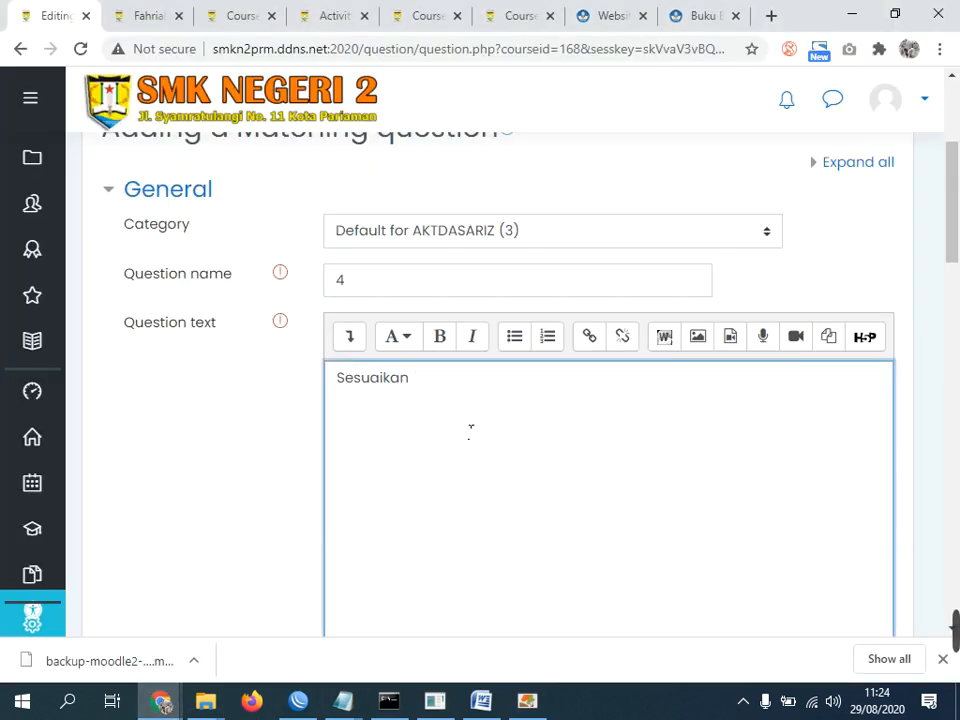
{"action": "key", "text": "ctrl+v"}
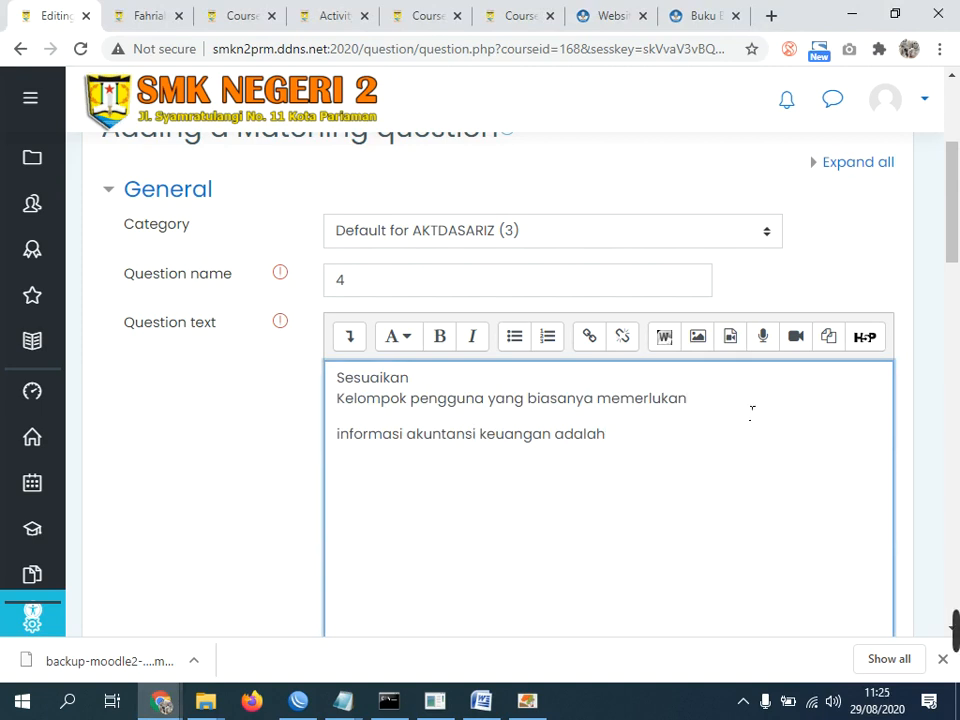
Join the question text into one continuous sentence and replace its final word "adalah" with "dibawah ini".
{"action": "key", "text": "Delete"}
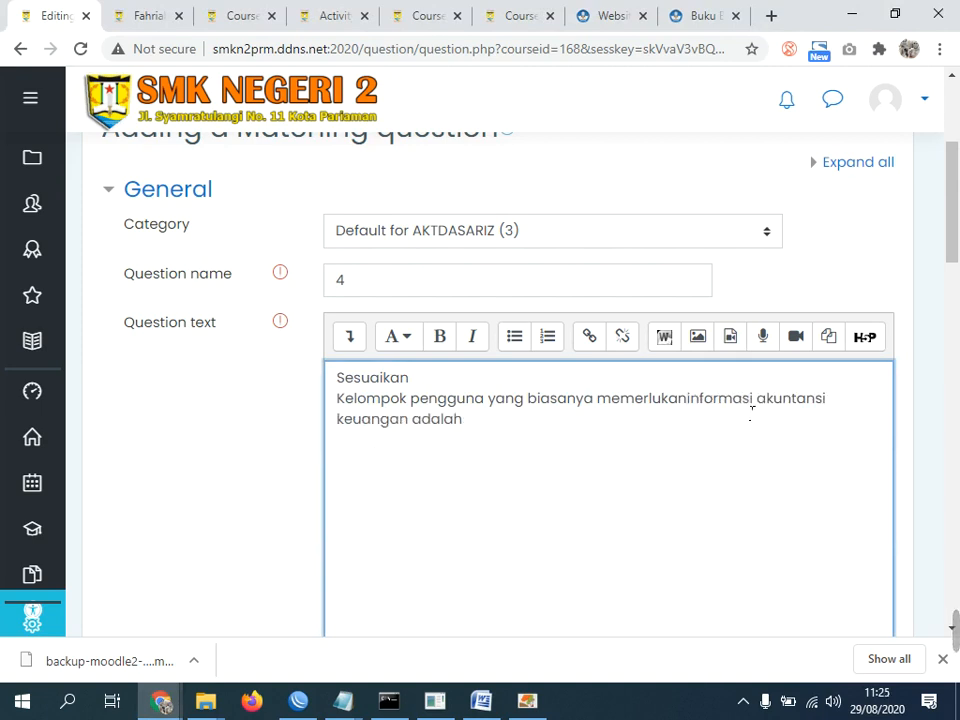
{"action": "left_click", "coordinate": [414, 421]}
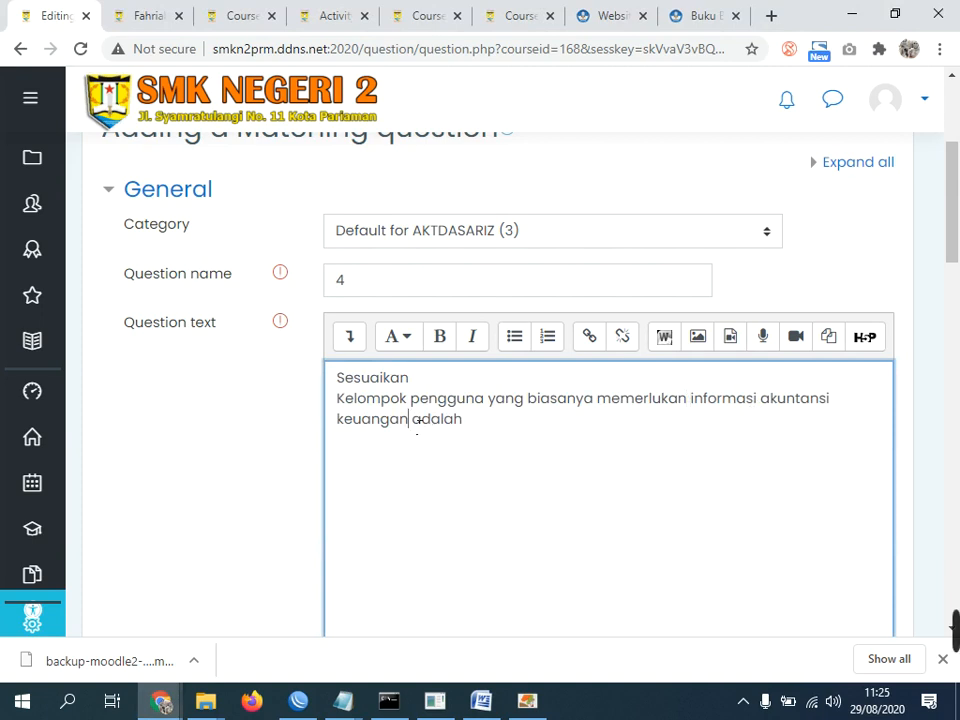
{"action": "type", "text": "dibawah ini"}
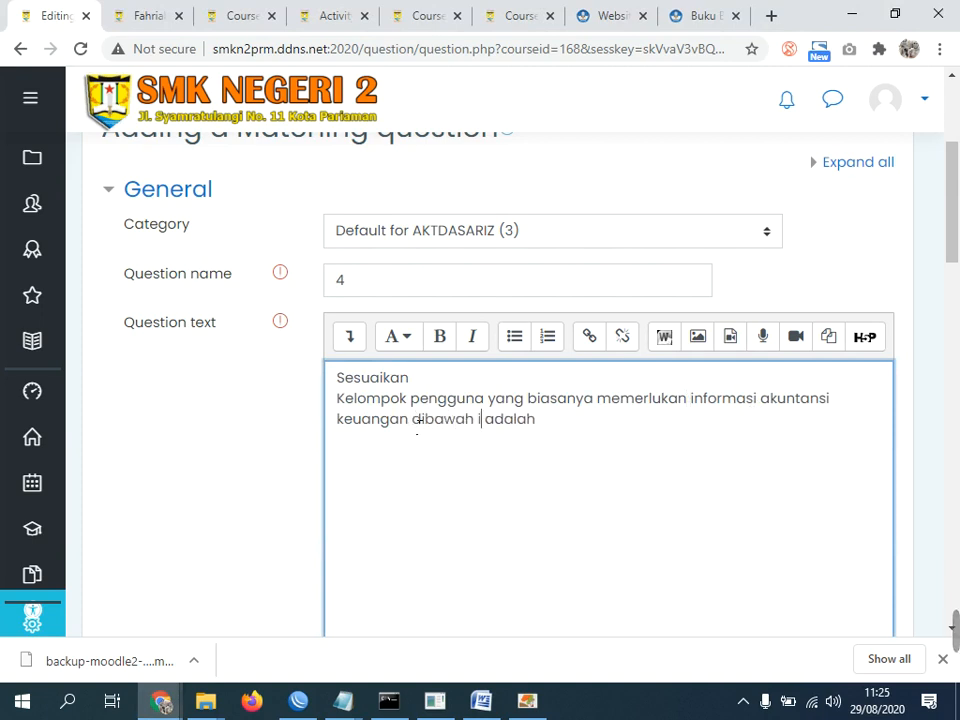
{"action": "key", "text": "shift+End"}
{"action": "key", "text": "BackSpace"}
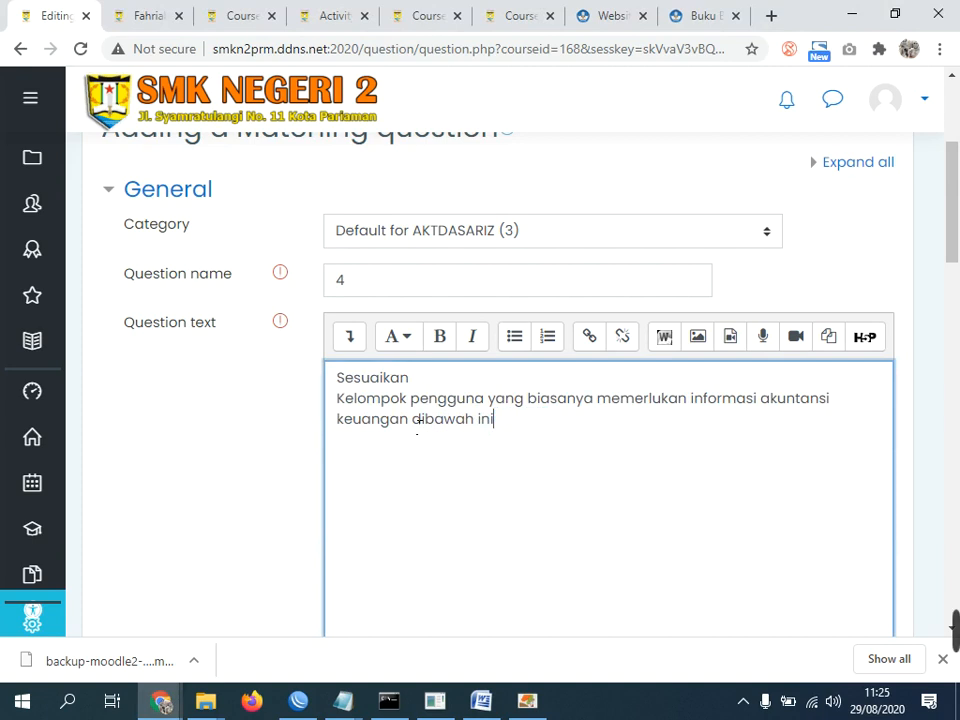
{"action": "left_click", "coordinate": [431, 378]}
{"action": "key", "text": "Delete"}
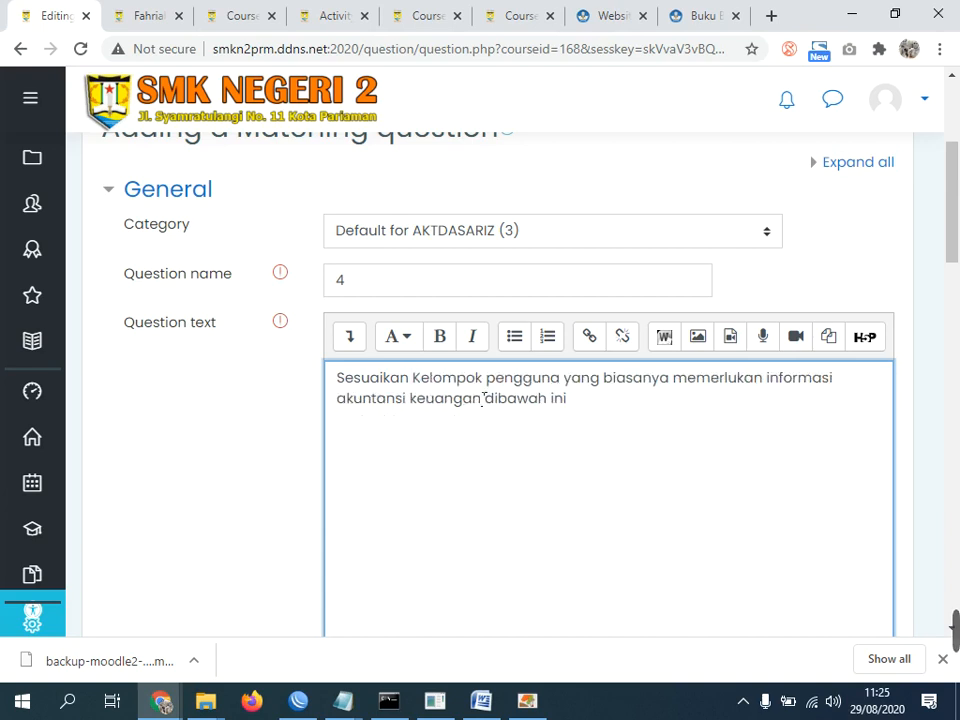
Extend the end of the question text with "dengan informasi yang dihasilkan".
{"action": "left_click", "coordinate": [604, 398]}
{"action": "type", "text": "dengan"}
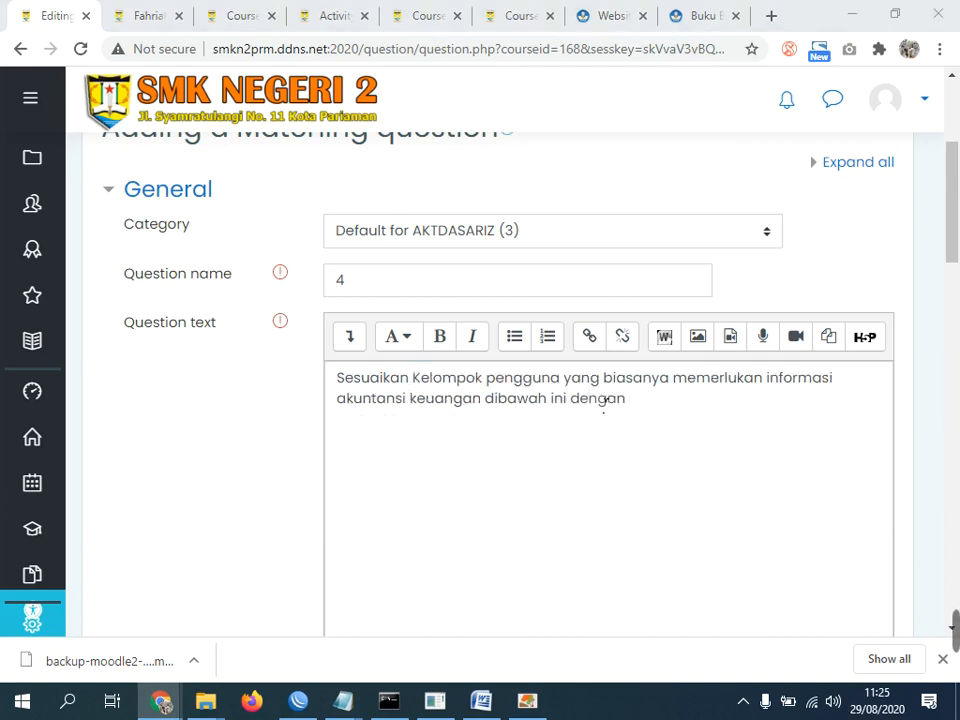
{"action": "key", "text": "alt+Tab"}
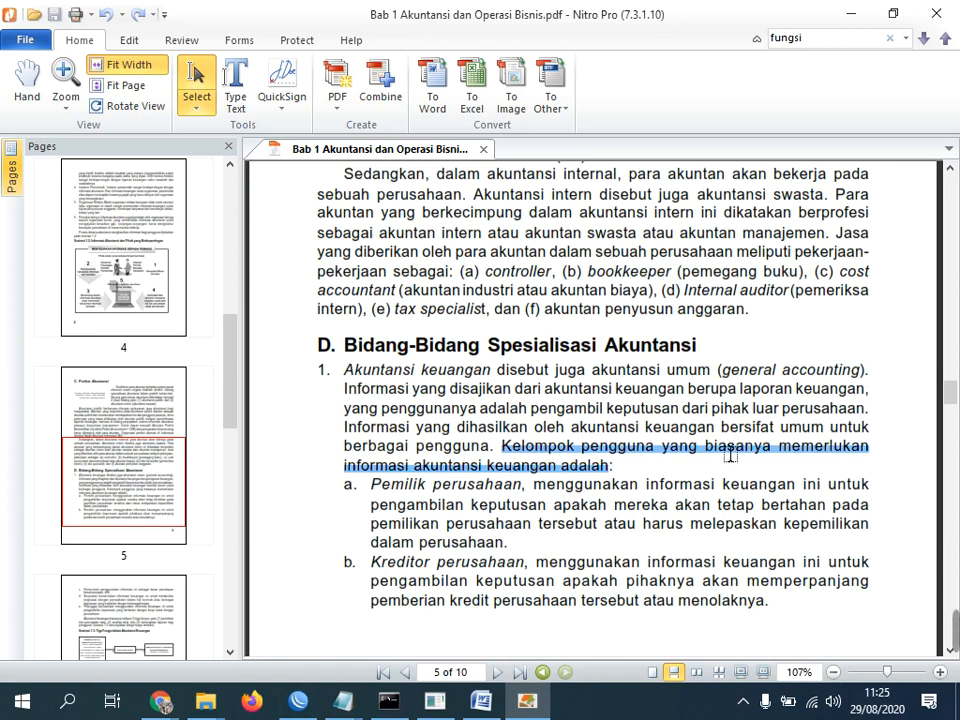
{"action": "key", "text": "alt+Tab"}
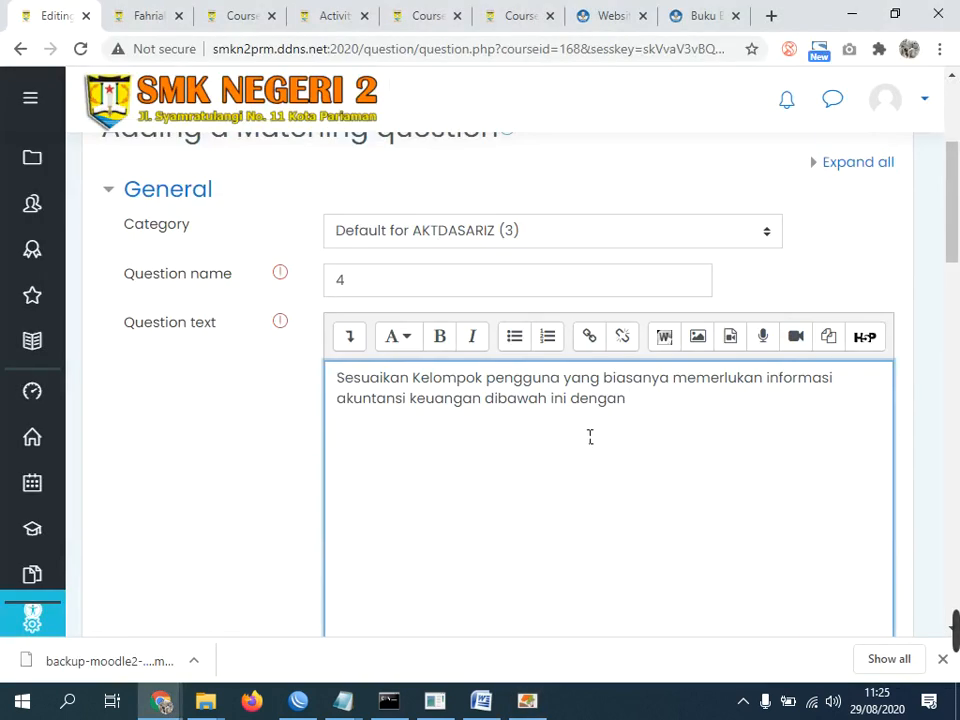
{"action": "type", "text": "informasi yang dihasilkan"}
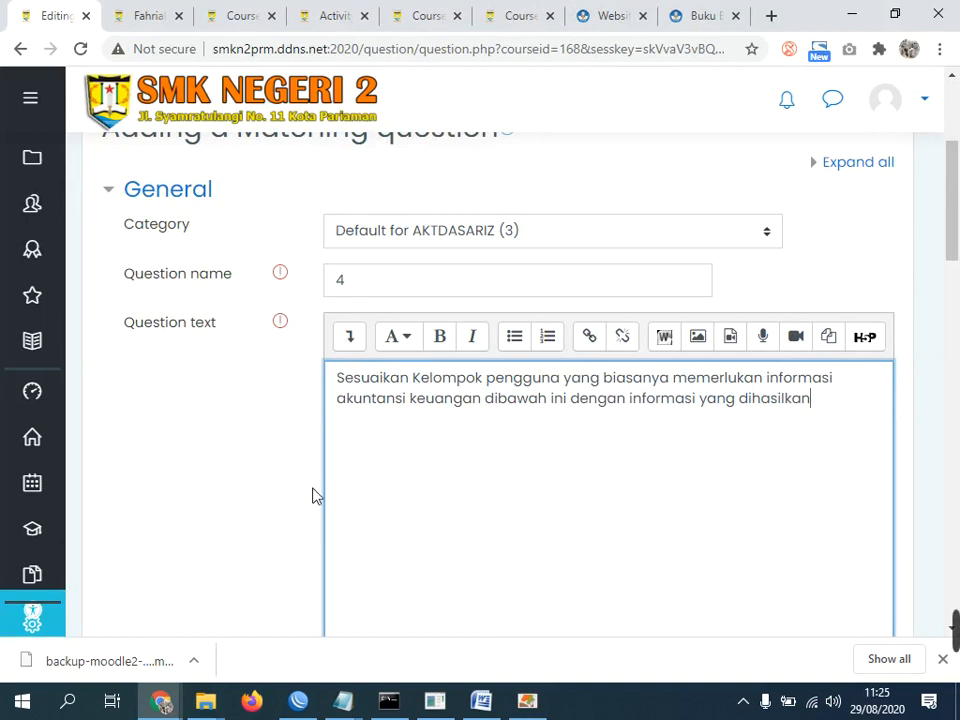
Copy "Pemilik perusahaan" from item a in the PDF and paste it as the text of matching Question 1.
{"action": "scroll", "coordinate": [312, 496], "scroll_direction": "down", "scroll_amount": 10}
{"action": "left_click", "coordinate": [391, 370]}
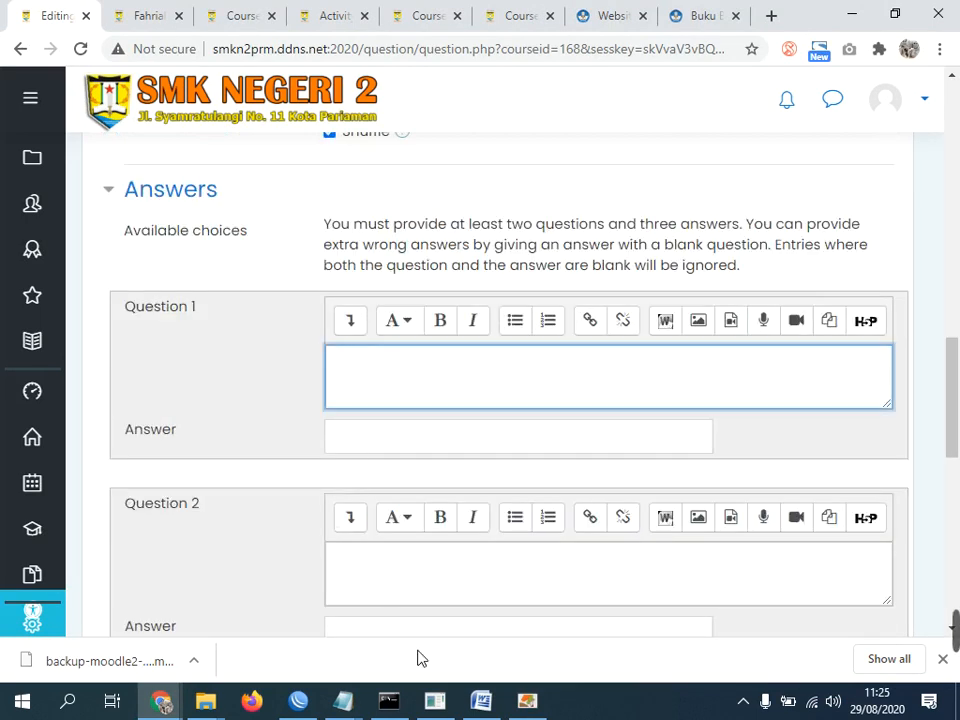
{"action": "left_click", "coordinate": [527, 700]}
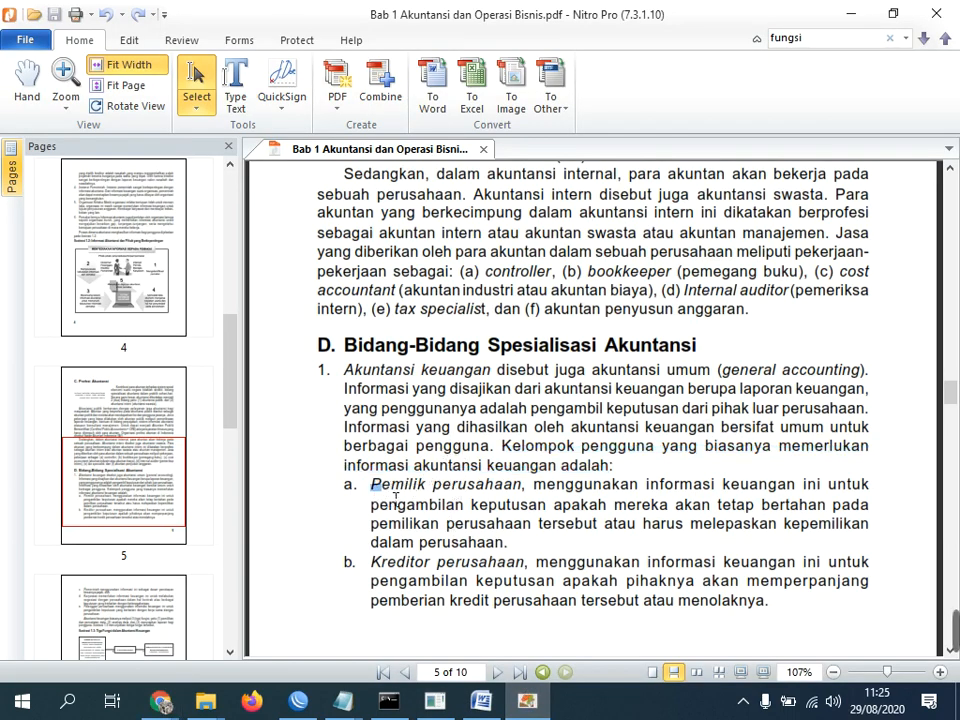
{"action": "left_click_drag", "start_coordinate": [395, 497], "coordinate": [528, 494]}
{"action": "key", "text": "ctrl+c"}
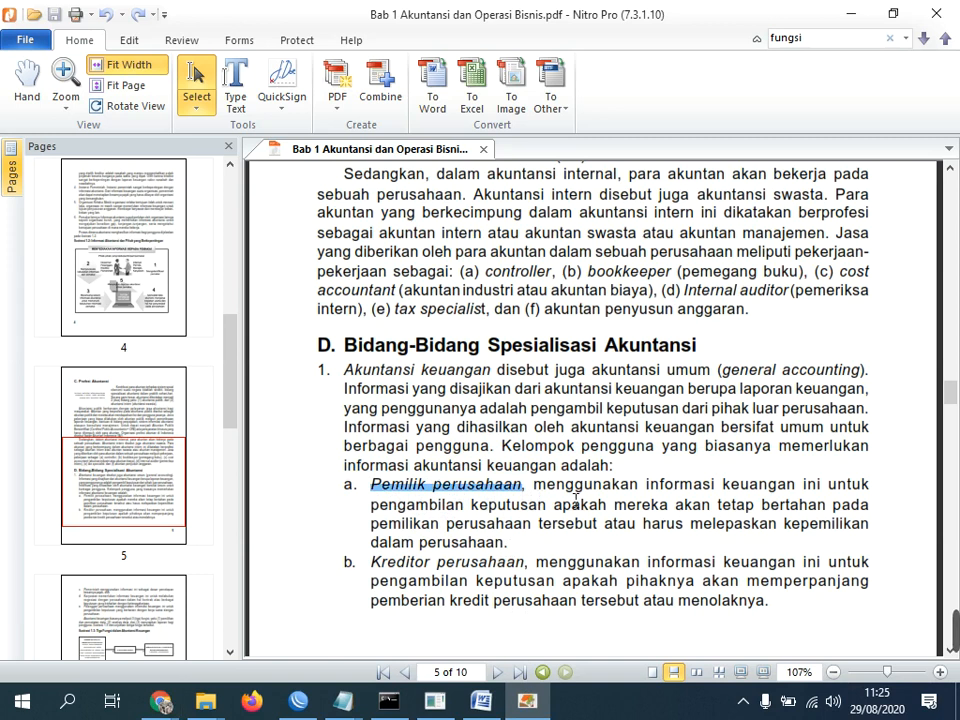
{"action": "mouse_move", "coordinate": [160, 700]}
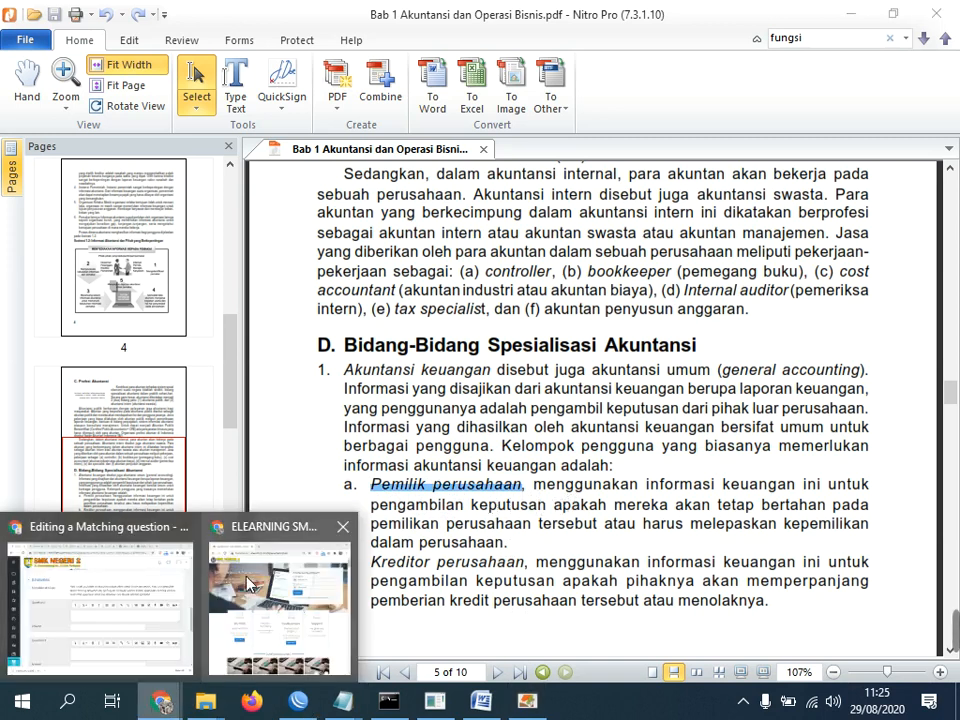
{"action": "left_click", "coordinate": [192, 558]}
{"action": "key", "text": "ctrl+v"}
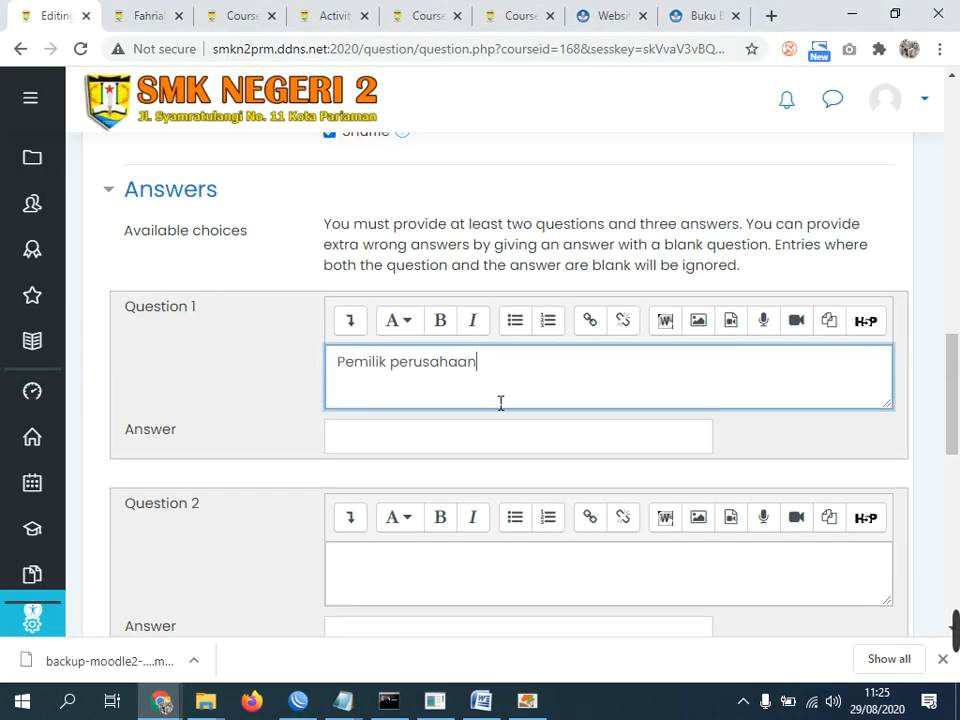
Copy item a's description of "Pemilik perusahaan" from the PDF, starting at "menggunakan informasi keuangan" and ending at "dalam perusahaan".
{"action": "left_click", "coordinate": [386, 443]}
{"action": "key", "text": "alt+Tab"}
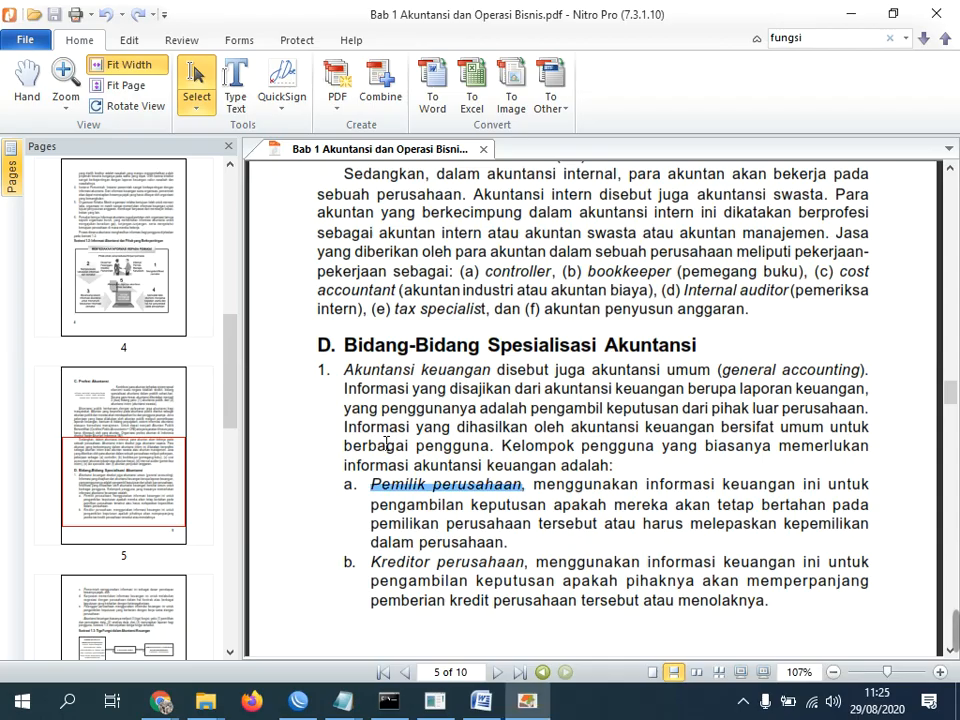
{"action": "left_click", "coordinate": [540, 490]}
{"action": "left_click_drag", "start_coordinate": [573, 513], "coordinate": [612, 550]}
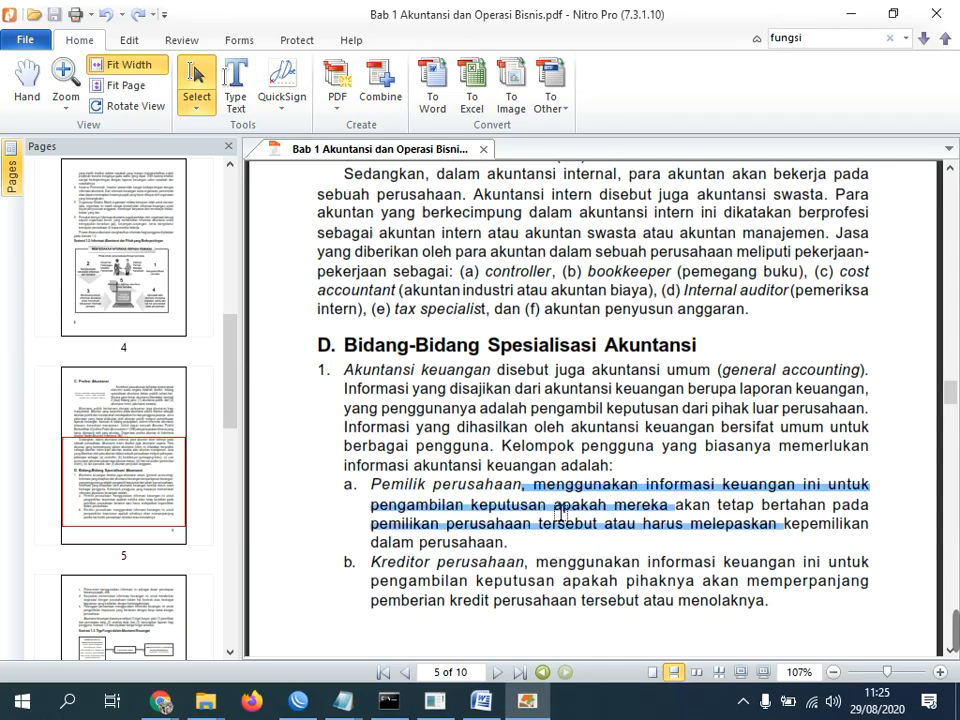
{"action": "left_click", "coordinate": [512, 550]}
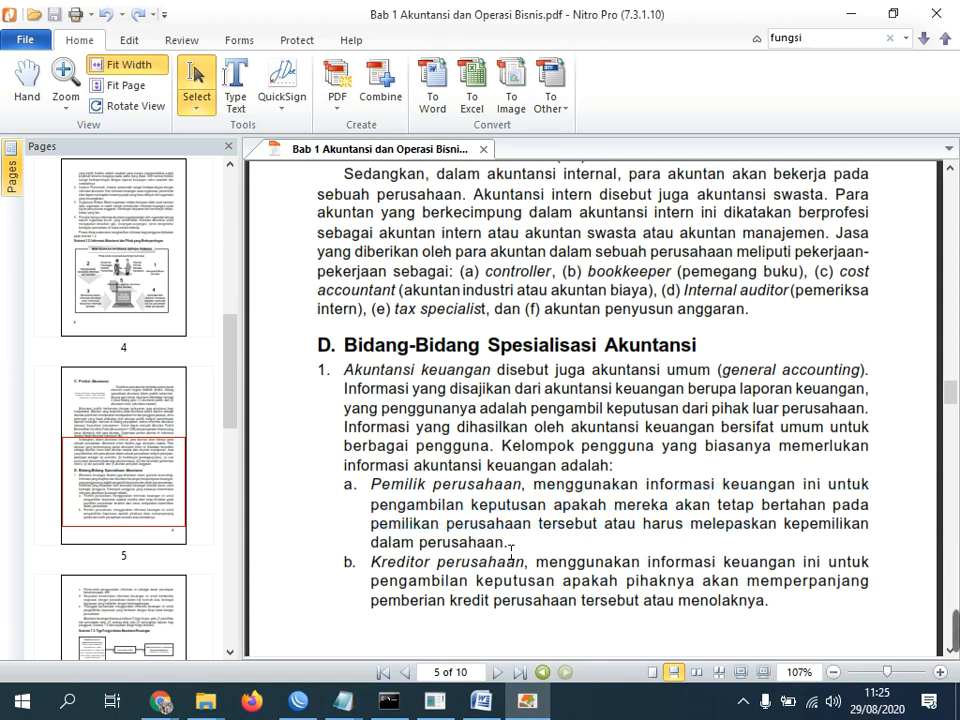
{"action": "left_click_drag", "start_coordinate": [548, 494], "coordinate": [510, 549]}
{"action": "right_click", "coordinate": [561, 497]}
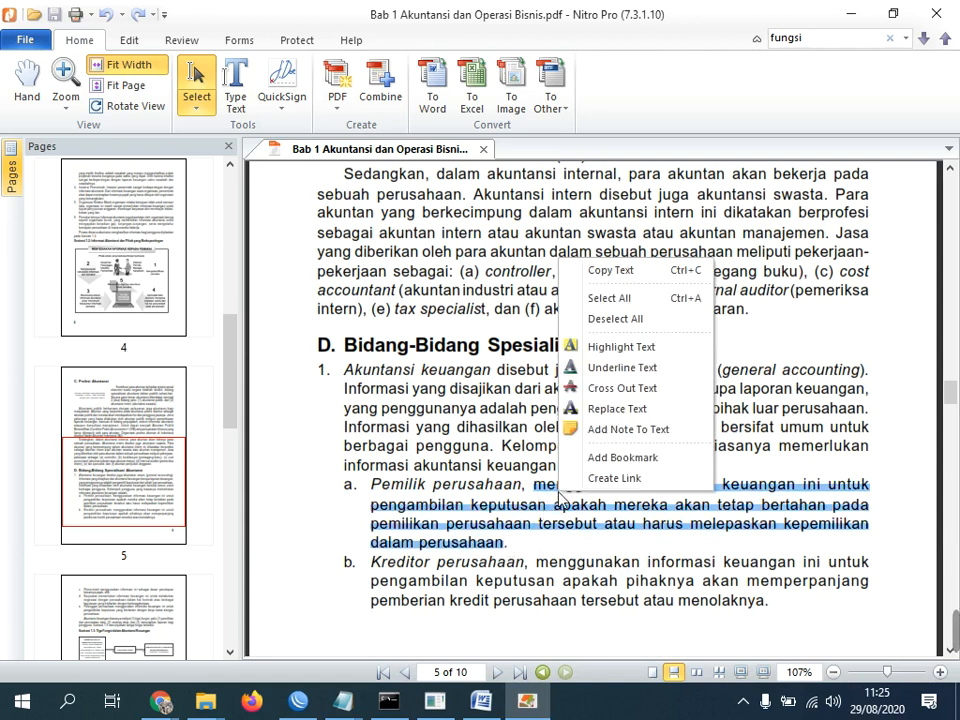
{"action": "left_click", "coordinate": [617, 270]}
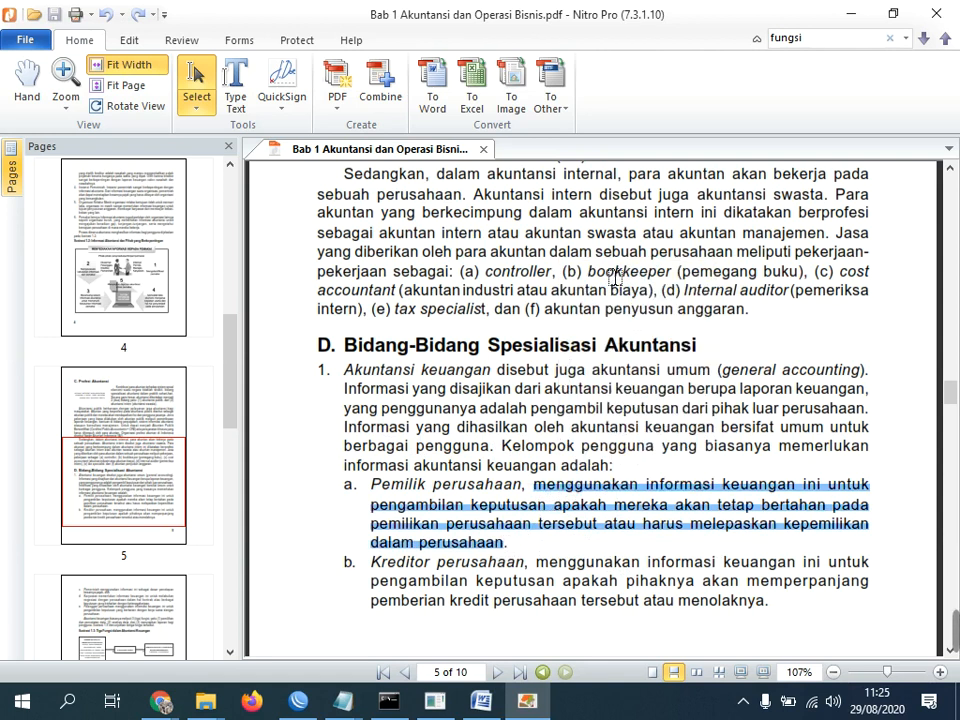
Pass the copied text through Firefox's address bar to make it a single line, and paste it as the answer of Question 1.
{"action": "left_click", "coordinate": [262, 703]}
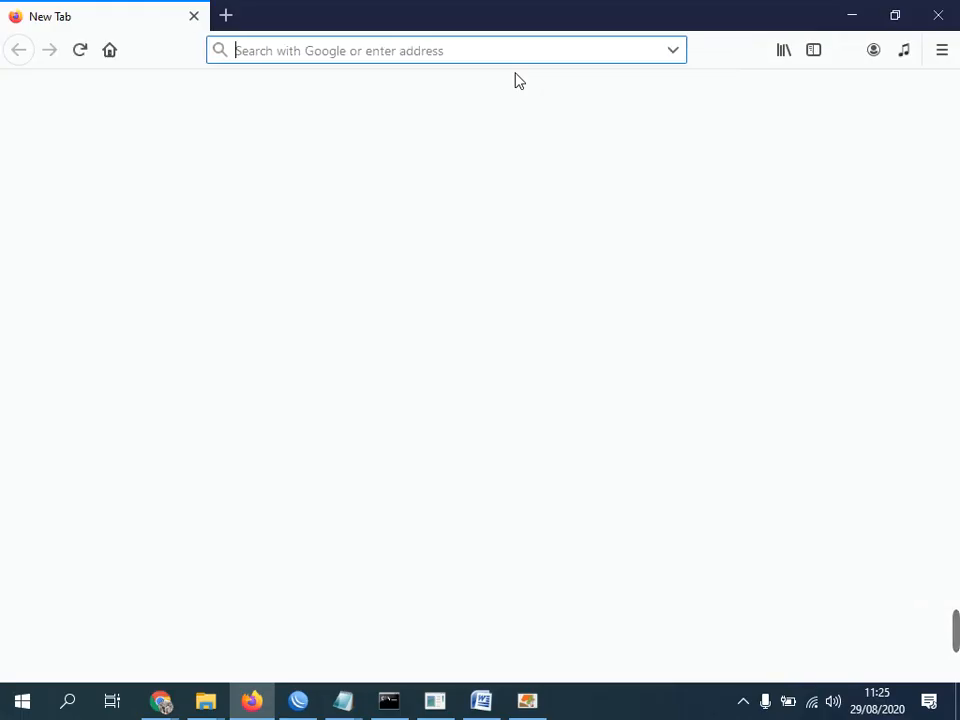
{"action": "key", "text": "ctrl+v"}
{"action": "key", "text": "ctrl+a"}
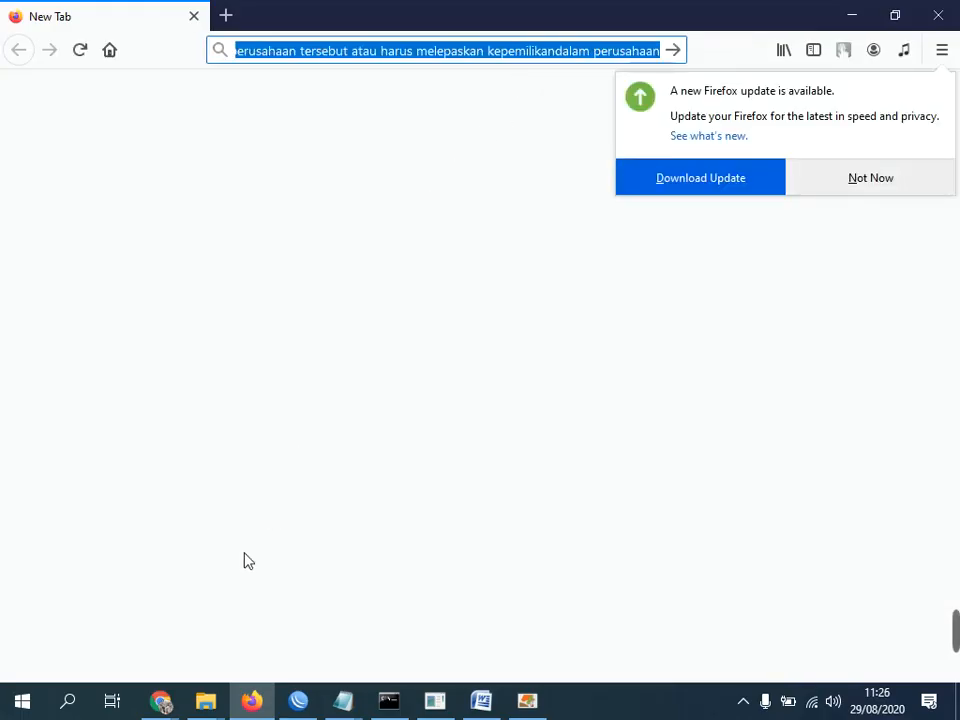
{"action": "left_click", "coordinate": [161, 700]}
{"action": "left_click", "coordinate": [138, 610]}
{"action": "key", "text": "ctrl+v"}
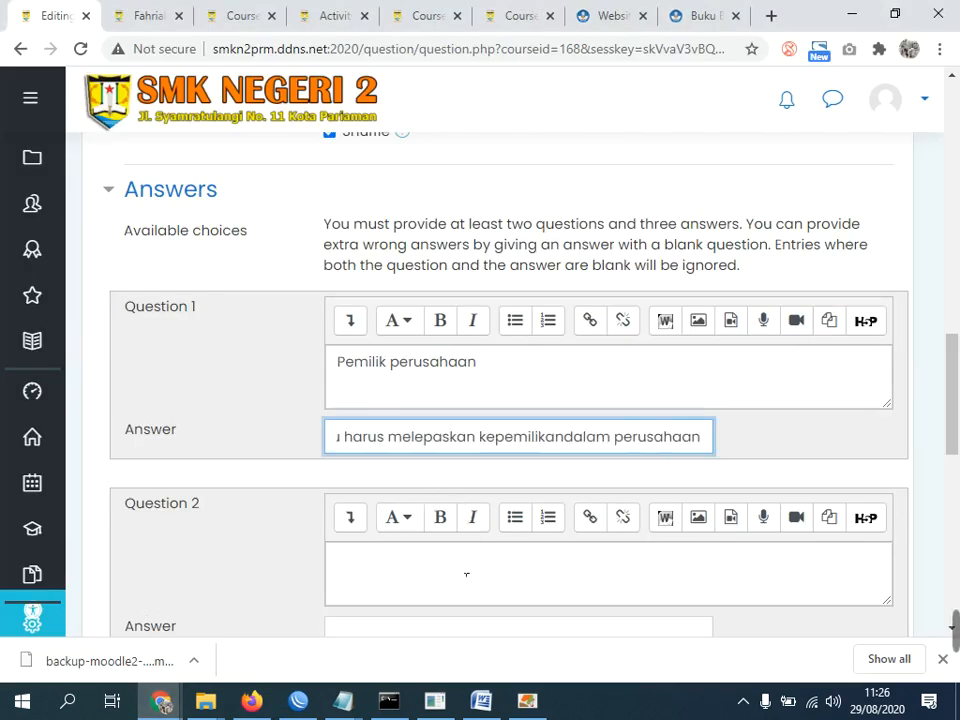
Copy "Kreditor perusahaan" from item b in the PDF and paste it as the text of matching Question 2.
{"action": "left_click", "coordinate": [398, 581]}
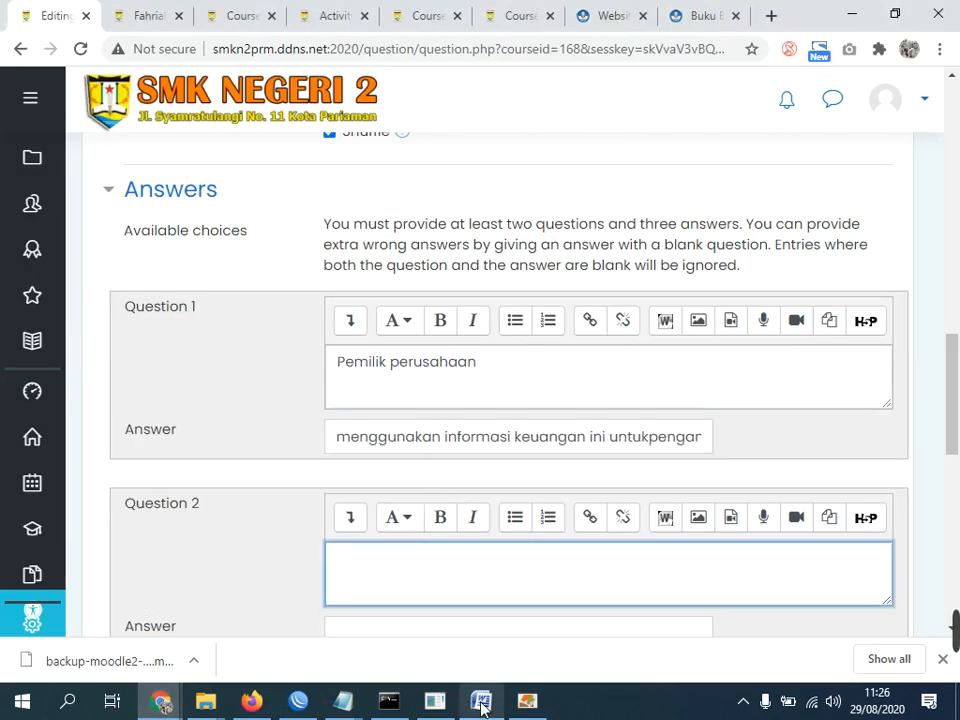
{"action": "left_click", "coordinate": [527, 700]}
{"action": "scroll", "coordinate": [427, 417], "scroll_direction": "down", "scroll_amount": 4}
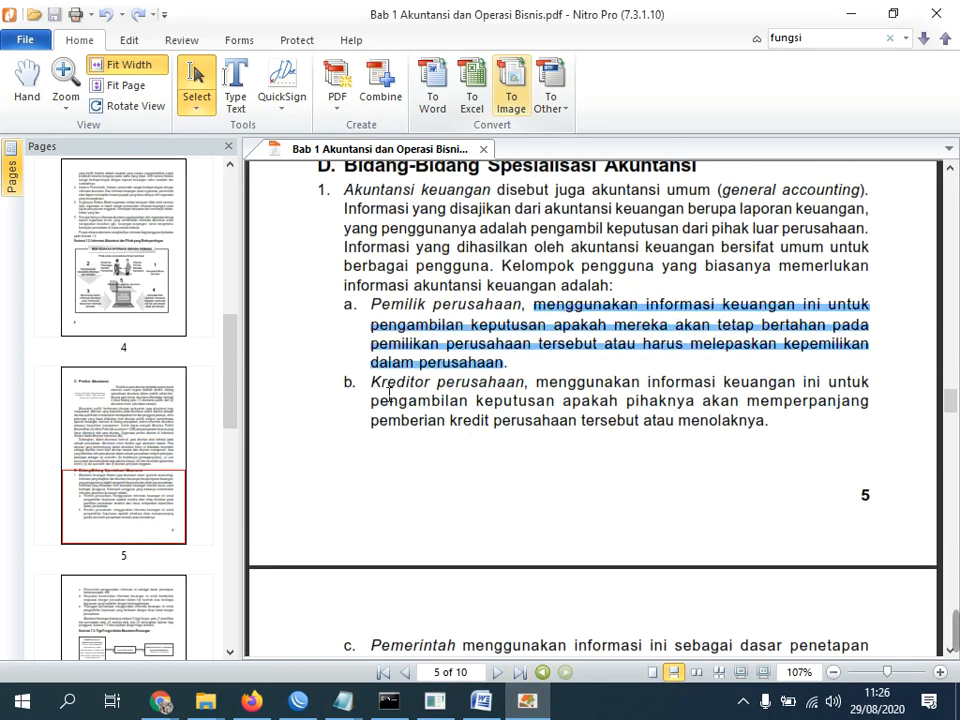
{"action": "left_click_drag", "start_coordinate": [389, 393], "coordinate": [531, 392]}
{"action": "key", "text": "alt+Tab"}
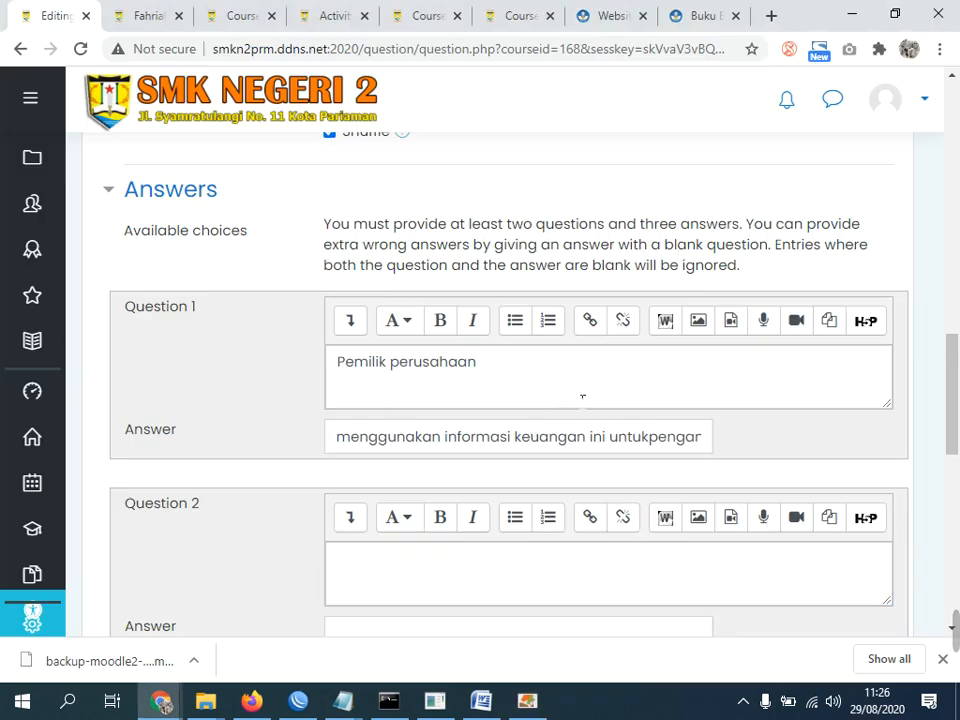
{"action": "left_click", "coordinate": [386, 551]}
{"action": "scroll", "coordinate": [381, 570], "scroll_direction": "down", "scroll_amount": 2}
{"action": "key", "text": "ctrl+v"}
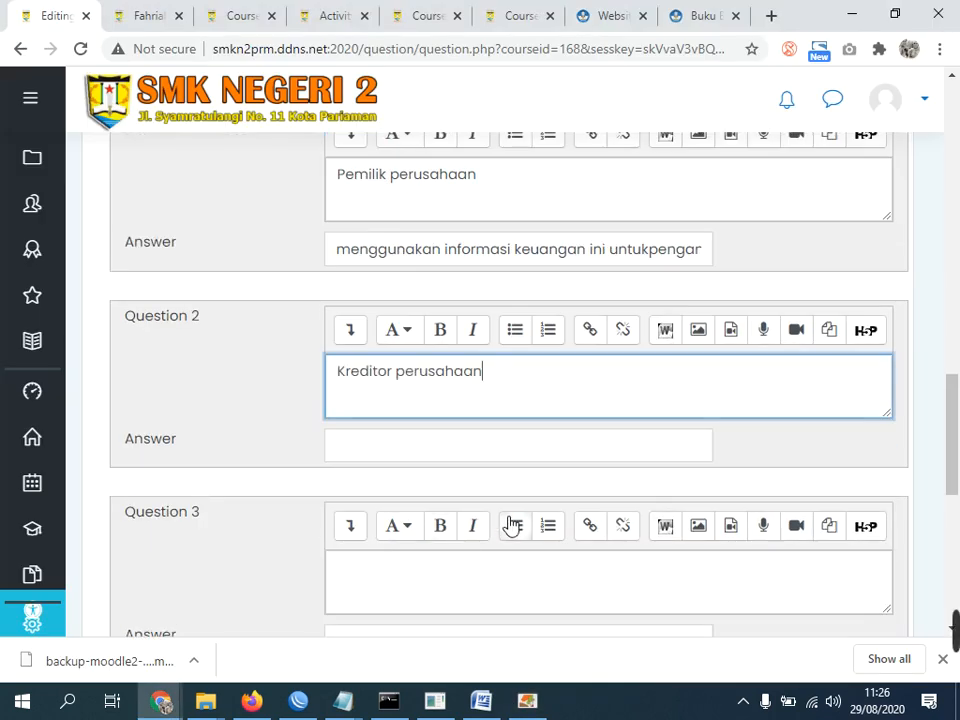
Copy item b's description after "Kreditor perusahaan", flatten it to one line in Firefox's address bar, and paste it as the answer of Question 2.
{"action": "left_click", "coordinate": [384, 456]}
{"action": "key", "text": "alt+Tab"}
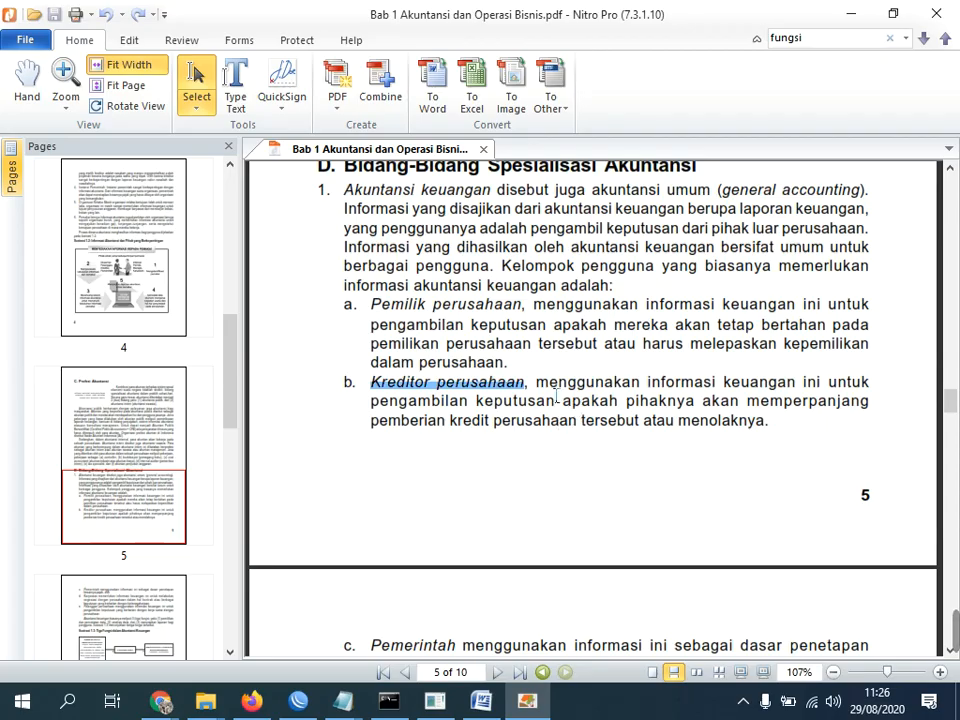
{"action": "left_click_drag", "start_coordinate": [539, 384], "coordinate": [762, 428]}
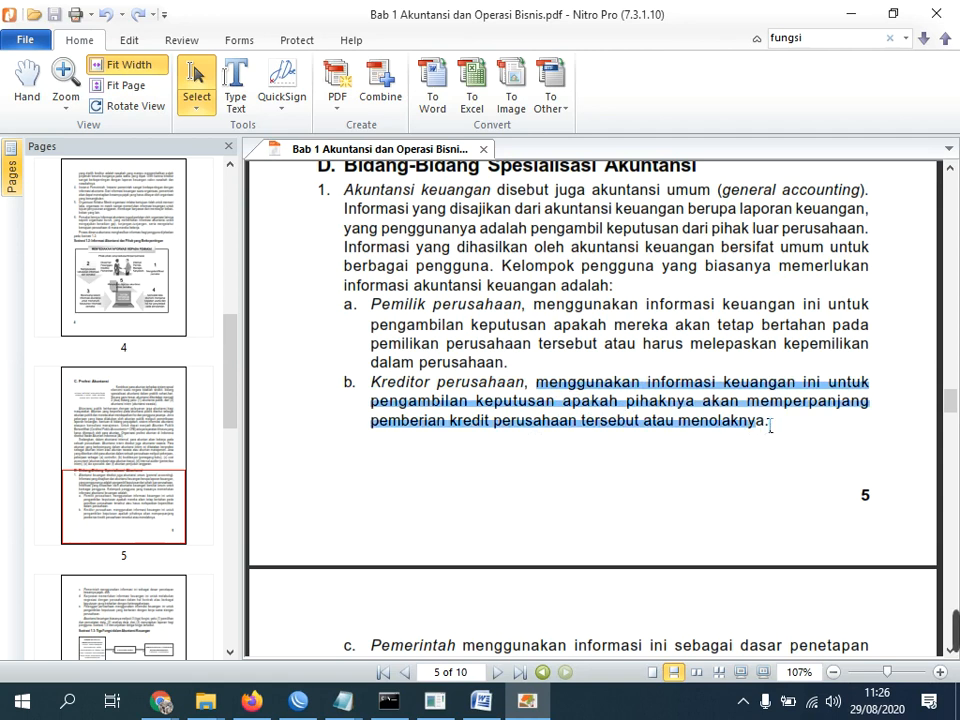
{"action": "left_click", "coordinate": [251, 701]}
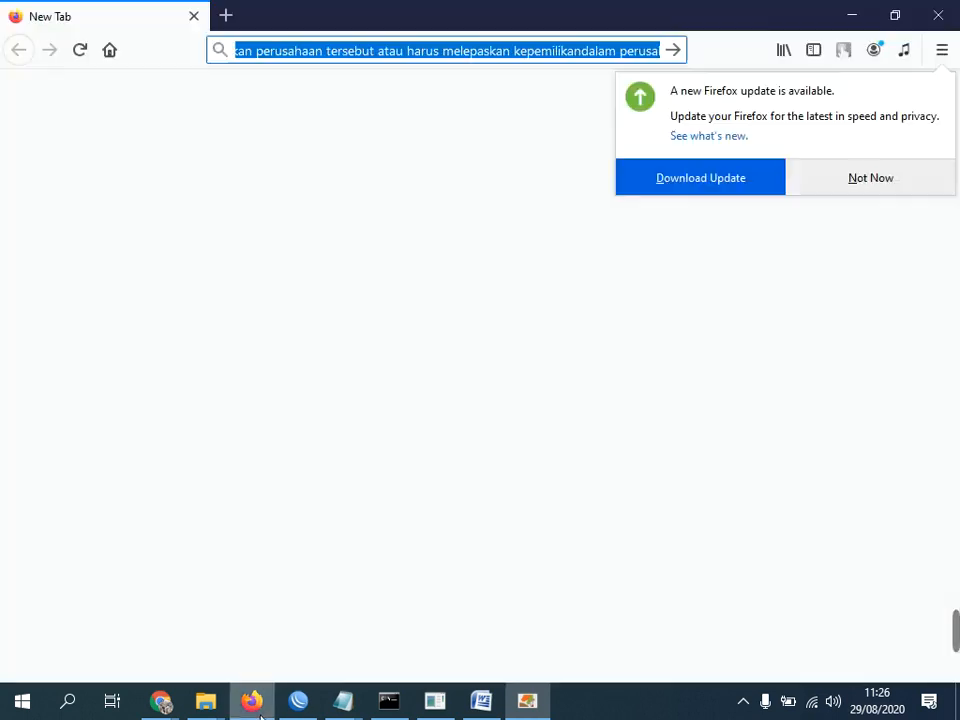
{"action": "key", "text": "ctrl+v"}
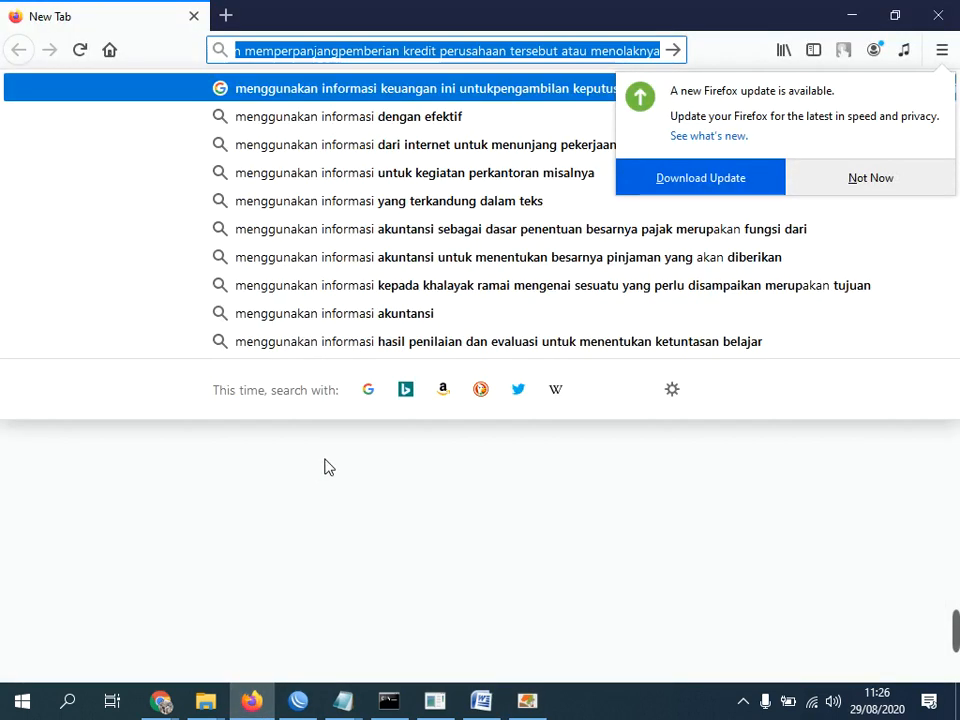
{"action": "left_click", "coordinate": [160, 701]}
{"action": "left_click", "coordinate": [129, 606]}
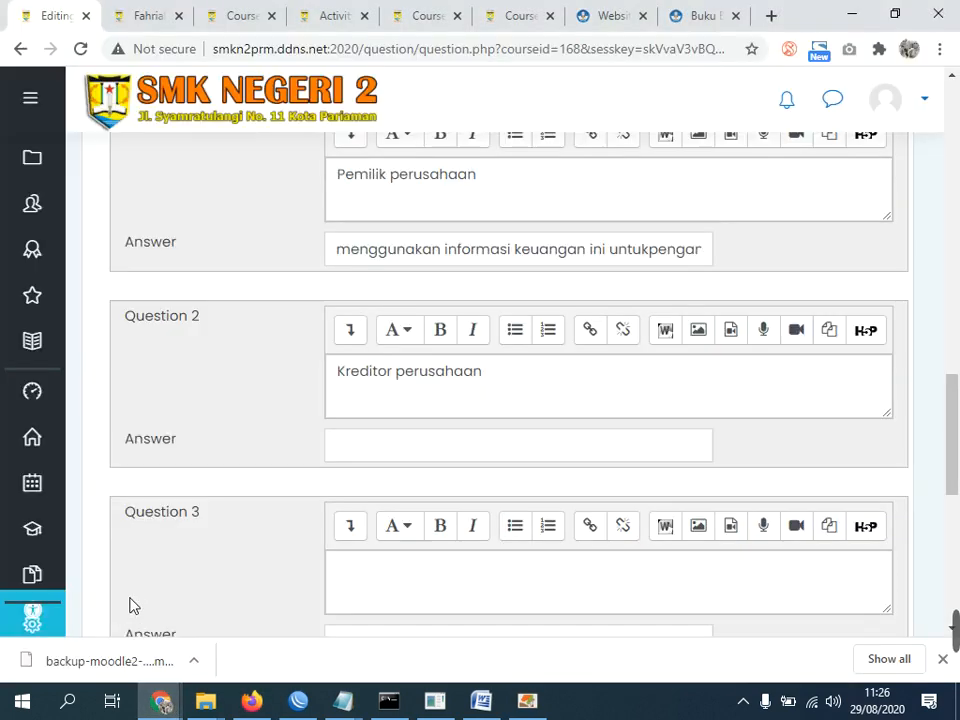
{"action": "key", "text": "ctrl+v"}
Copy item e's text from "menggunakan informasi keuangan" to "perusahaan" in the PDF for the Question 3 answer.
{"action": "scroll", "coordinate": [283, 521], "scroll_direction": "down", "scroll_amount": 2}
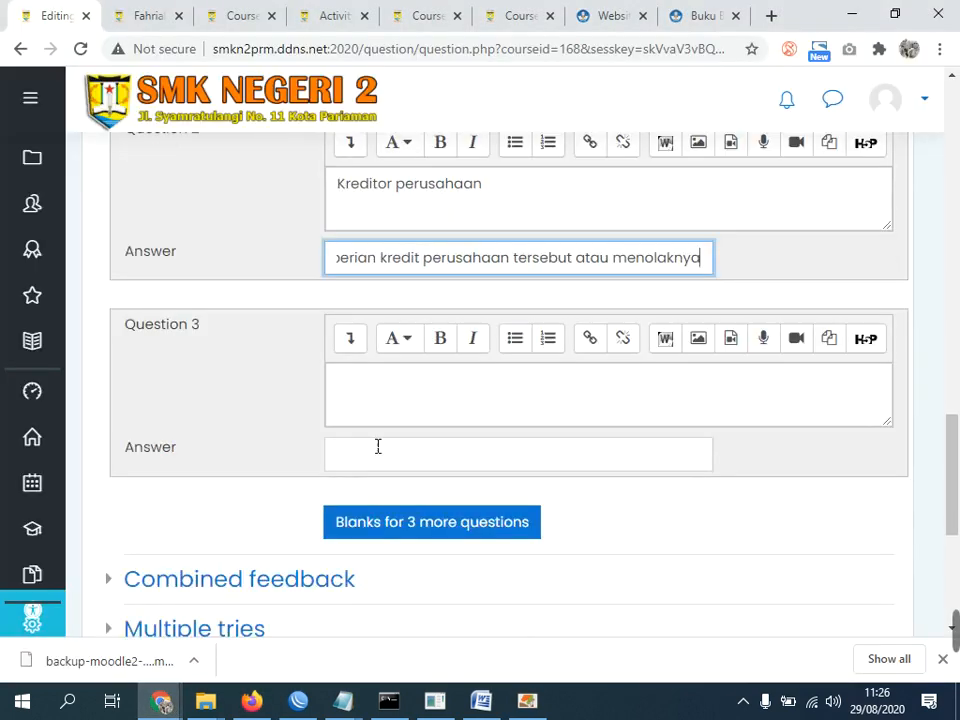
{"action": "left_click", "coordinate": [391, 405]}
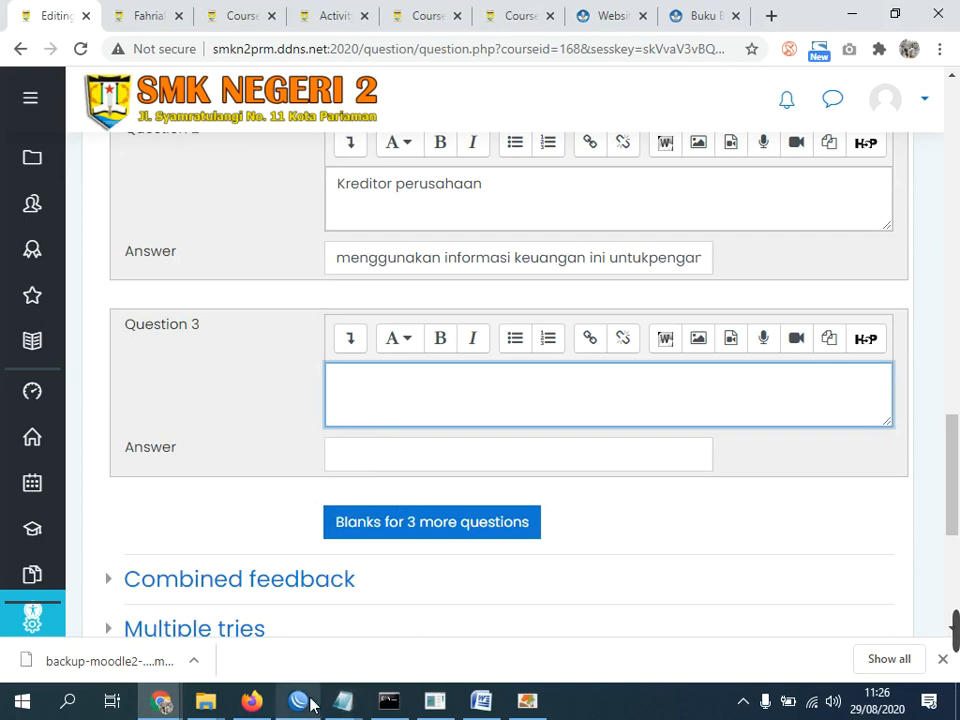
{"action": "left_click", "coordinate": [386, 456]}
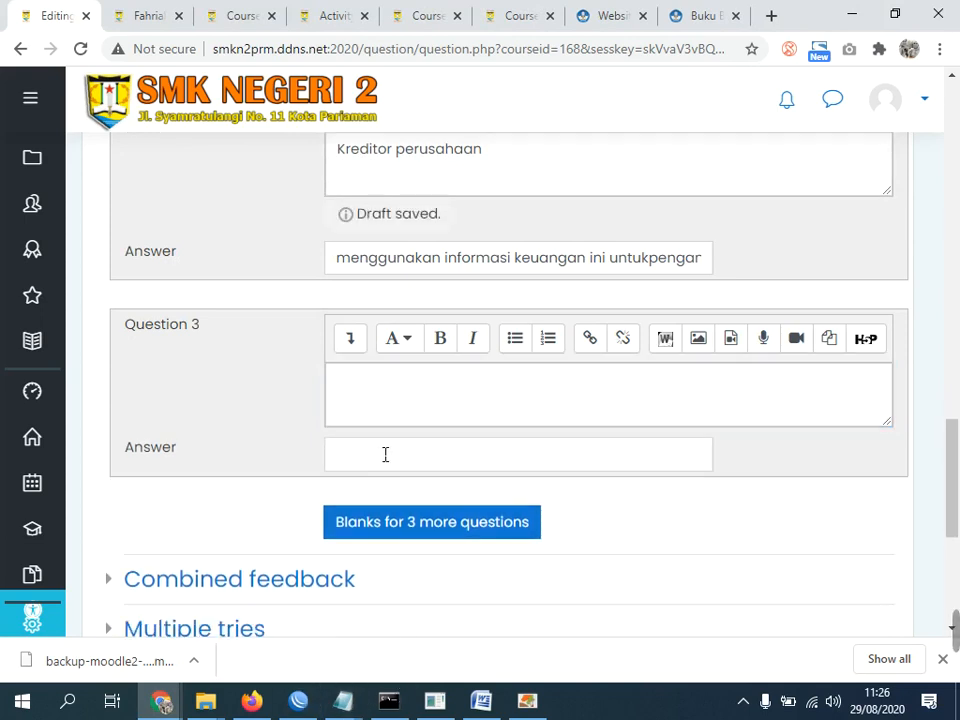
{"action": "left_click", "coordinate": [361, 457]}
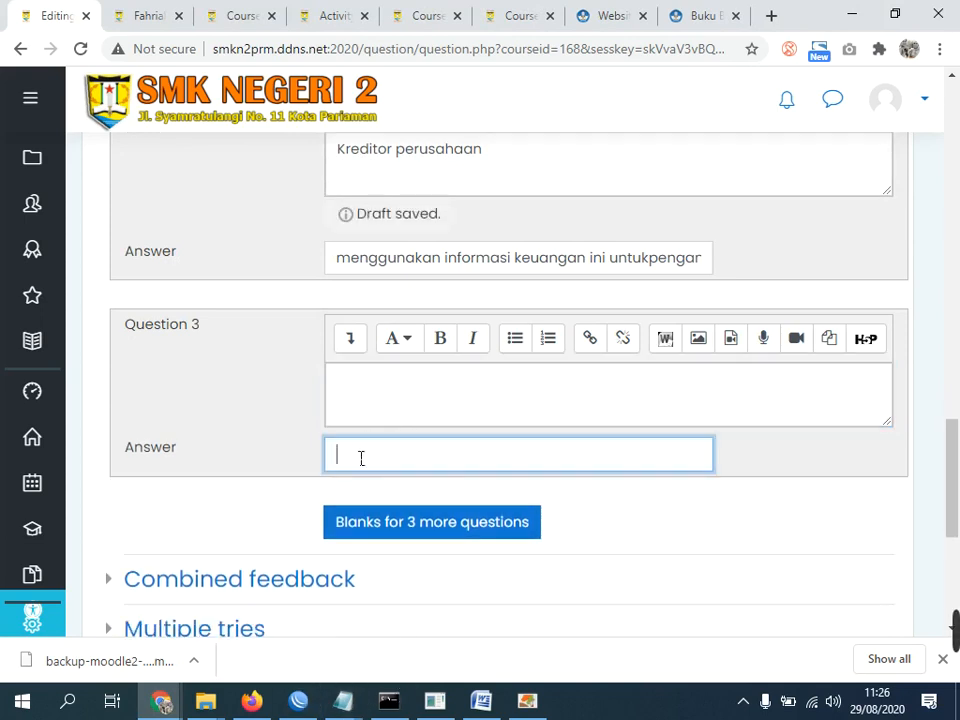
{"action": "left_click", "coordinate": [527, 700]}
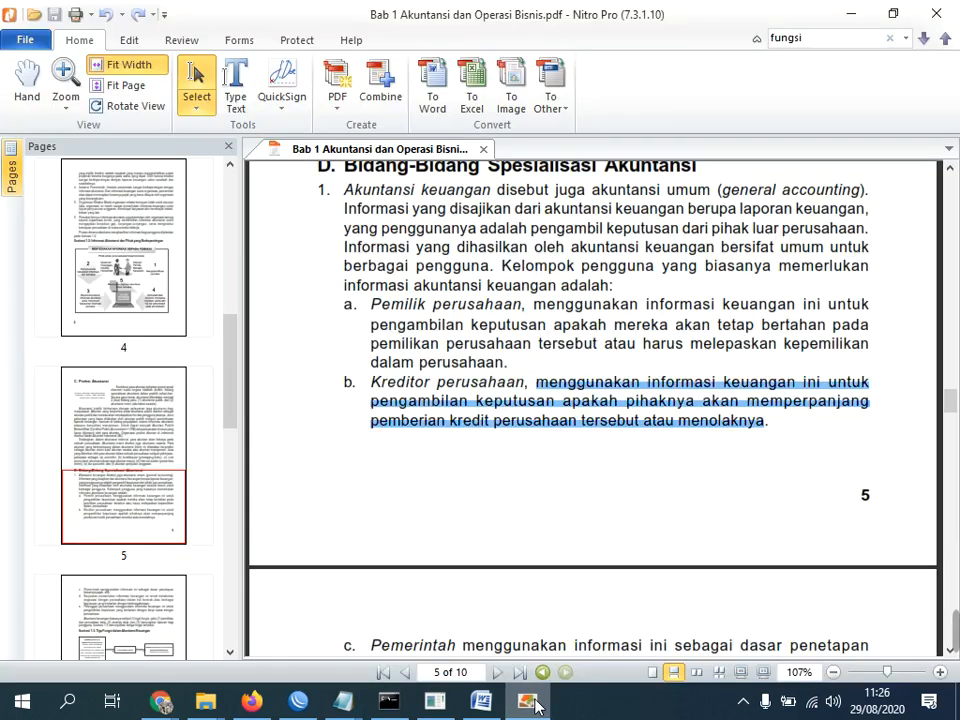
{"action": "scroll", "coordinate": [613, 440], "scroll_direction": "down", "scroll_amount": 6}
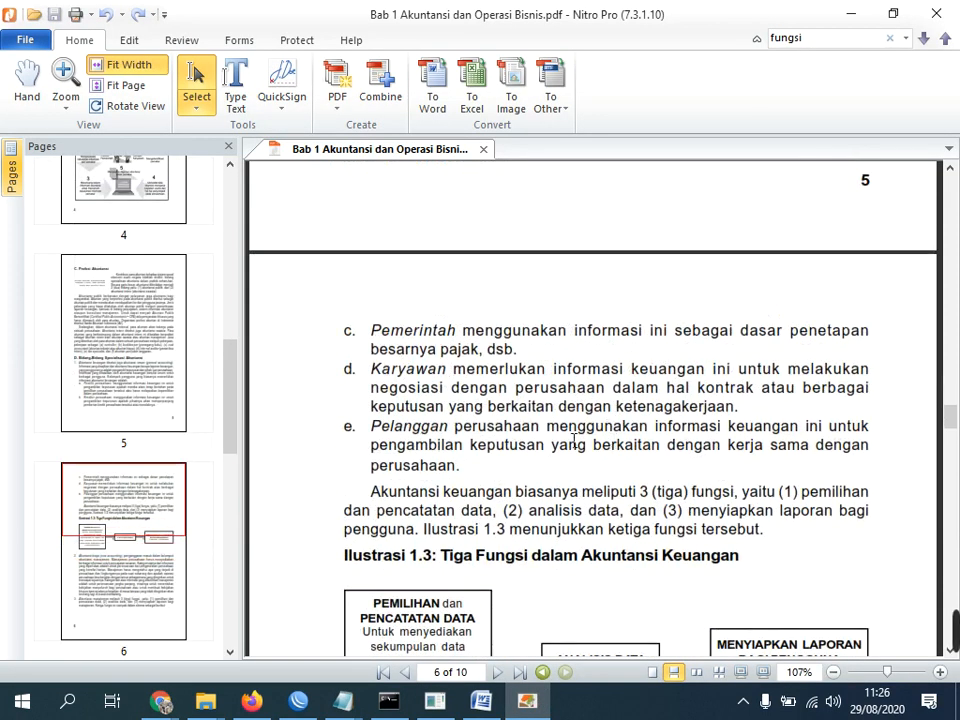
{"action": "left_click_drag", "start_coordinate": [561, 435], "coordinate": [484, 474]}
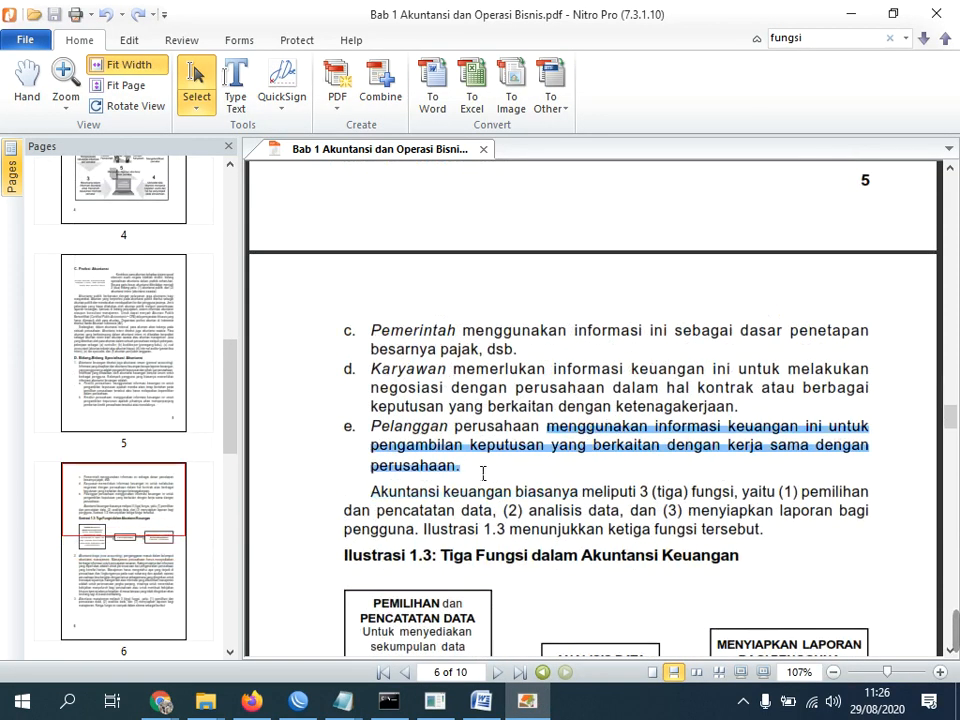
{"action": "key", "text": "ctrl+c"}
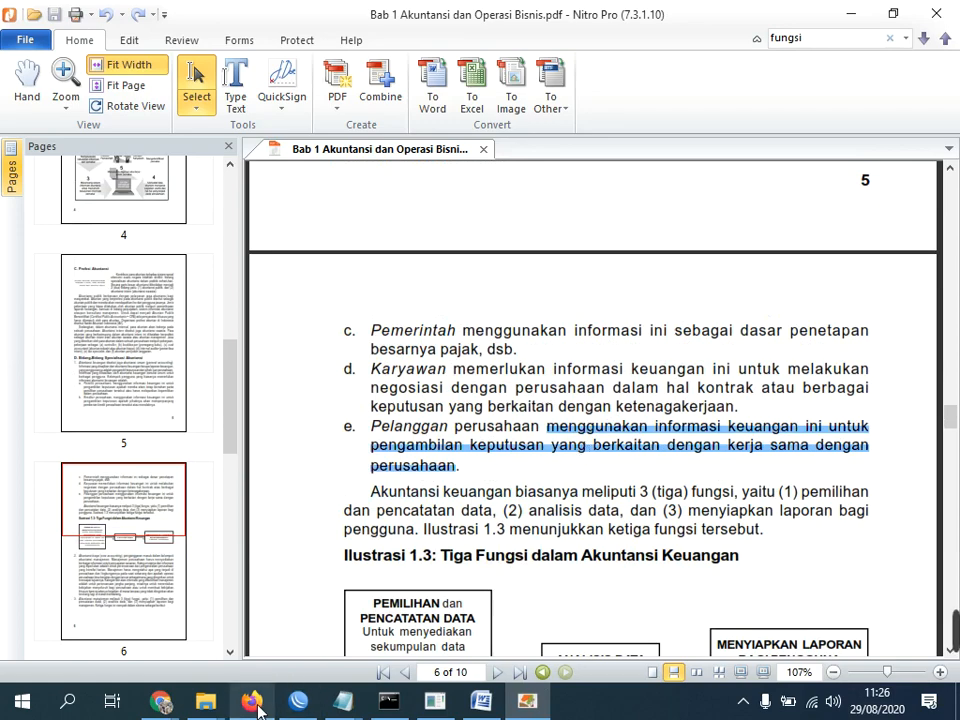
Flatten the copied text in Firefox's address bar, paste it as the Question 3 answer with the question text left blank, and save the question.
{"action": "key", "text": "alt+Tab"}
{"action": "key", "text": "ctrl+v"}
{"action": "key", "text": "ctrl+a"}
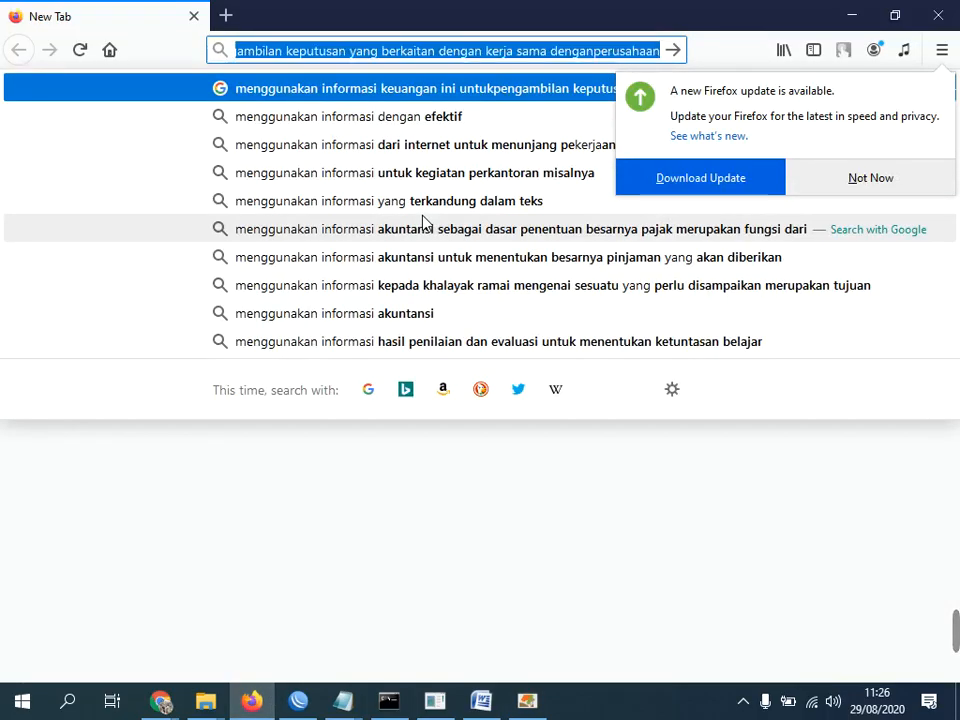
{"action": "left_click", "coordinate": [161, 700]}
{"action": "left_click", "coordinate": [140, 628]}
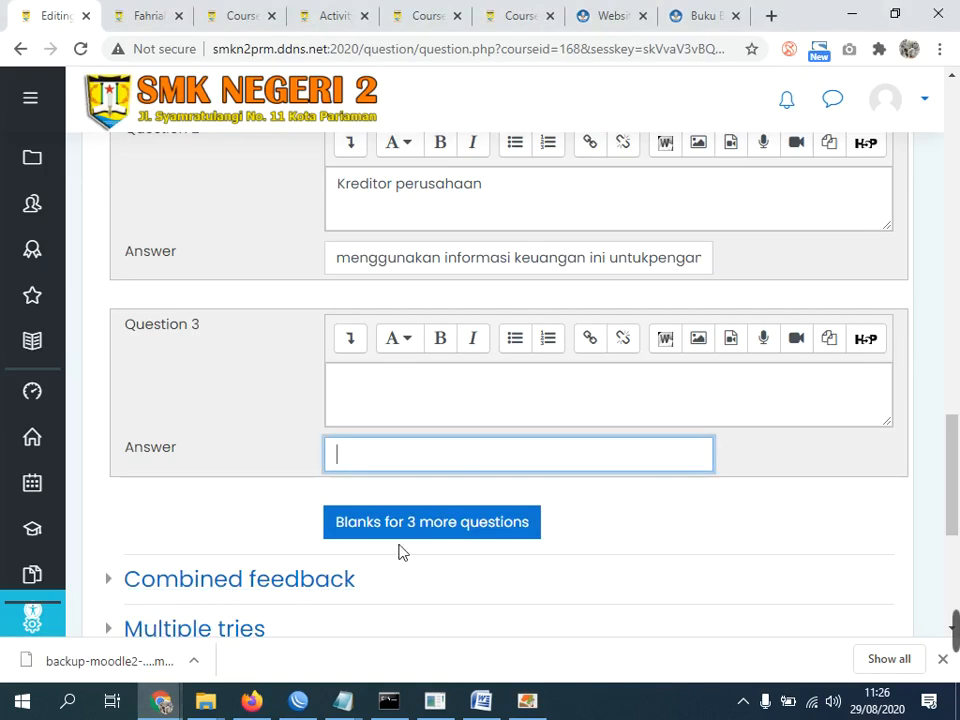
{"action": "key", "text": "ctrl+v"}
{"action": "scroll", "coordinate": [350, 536], "scroll_direction": "down", "scroll_amount": 4}
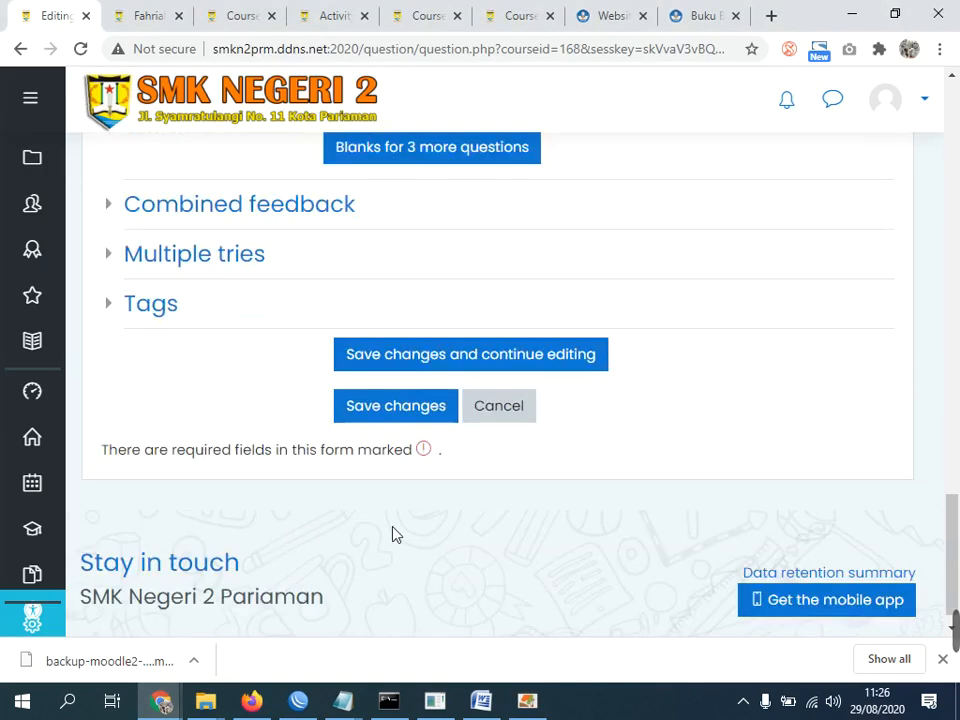
{"action": "left_click", "coordinate": [396, 410]}
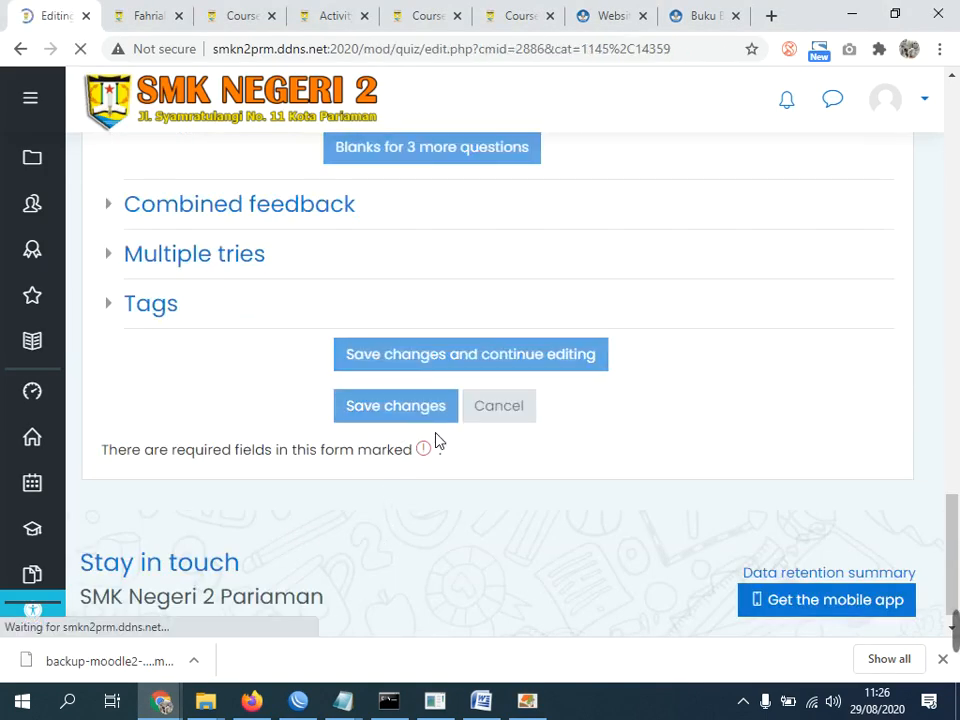
Preview question 4, choose an answer for both "Pemilik perusahaan" and "Kreditor perusahaan", and close the preview.
{"action": "scroll", "coordinate": [620, 550], "scroll_direction": "down", "scroll_amount": 3}
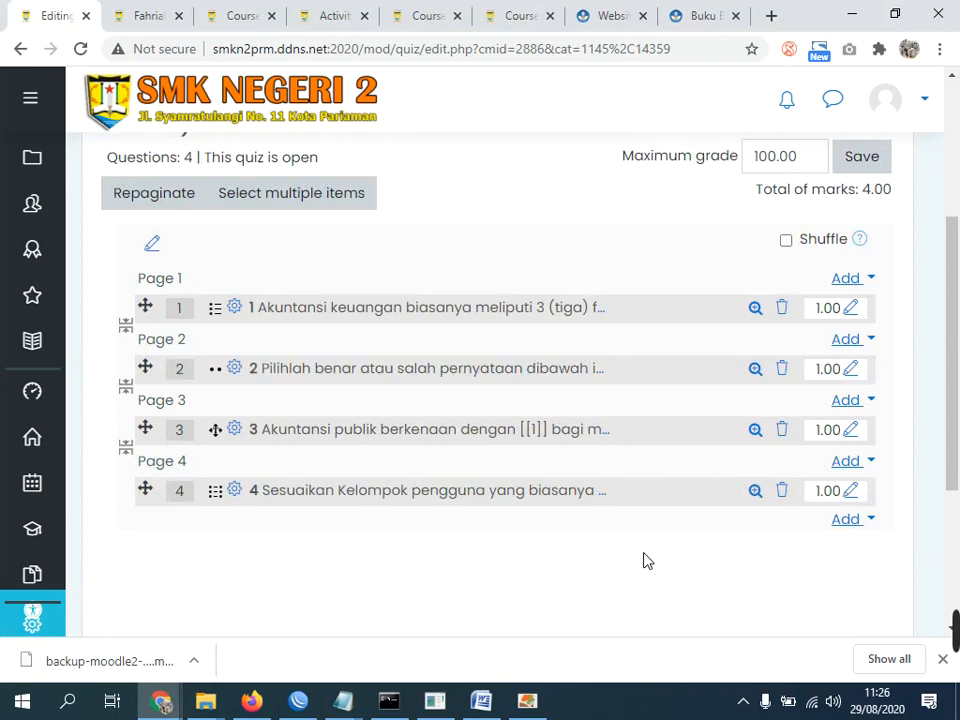
{"action": "left_click", "coordinate": [755, 492]}
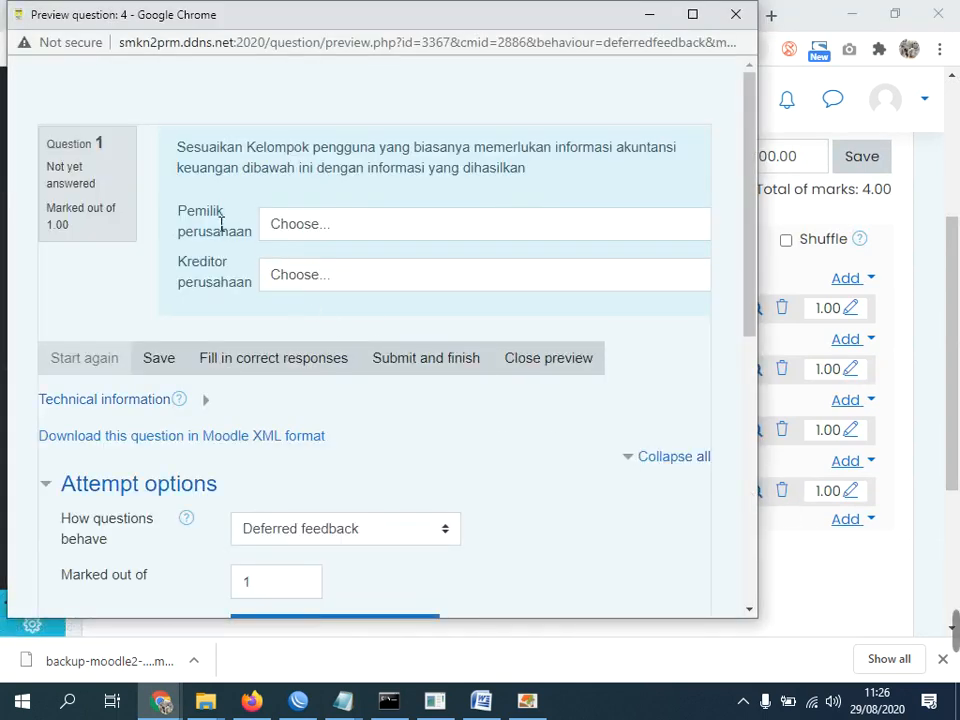
{"action": "left_click", "coordinate": [305, 226]}
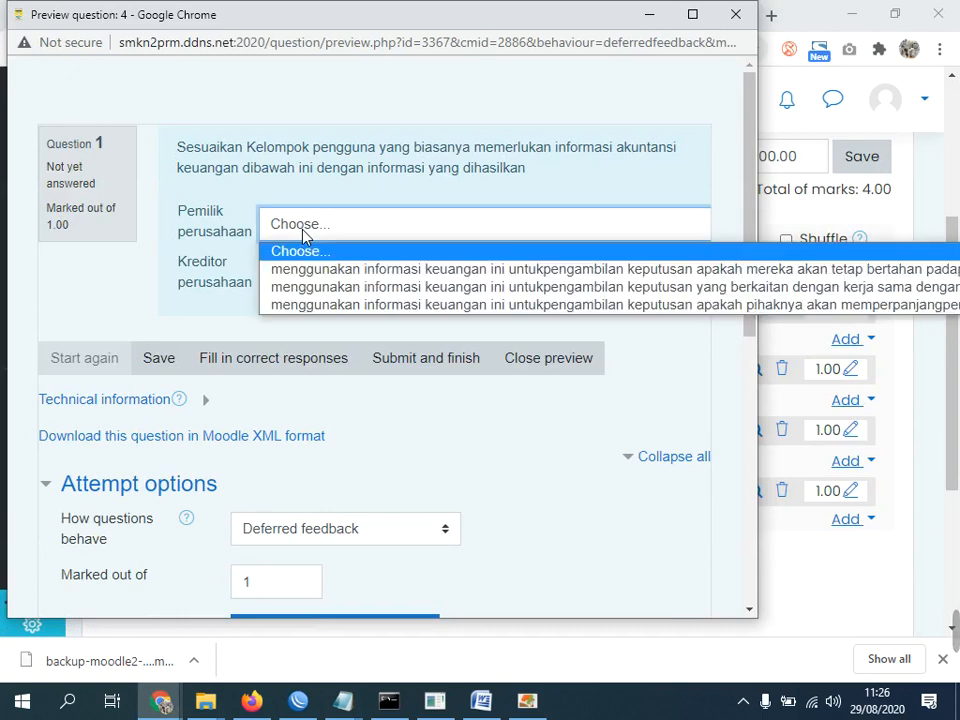
{"action": "left_click", "coordinate": [344, 270]}
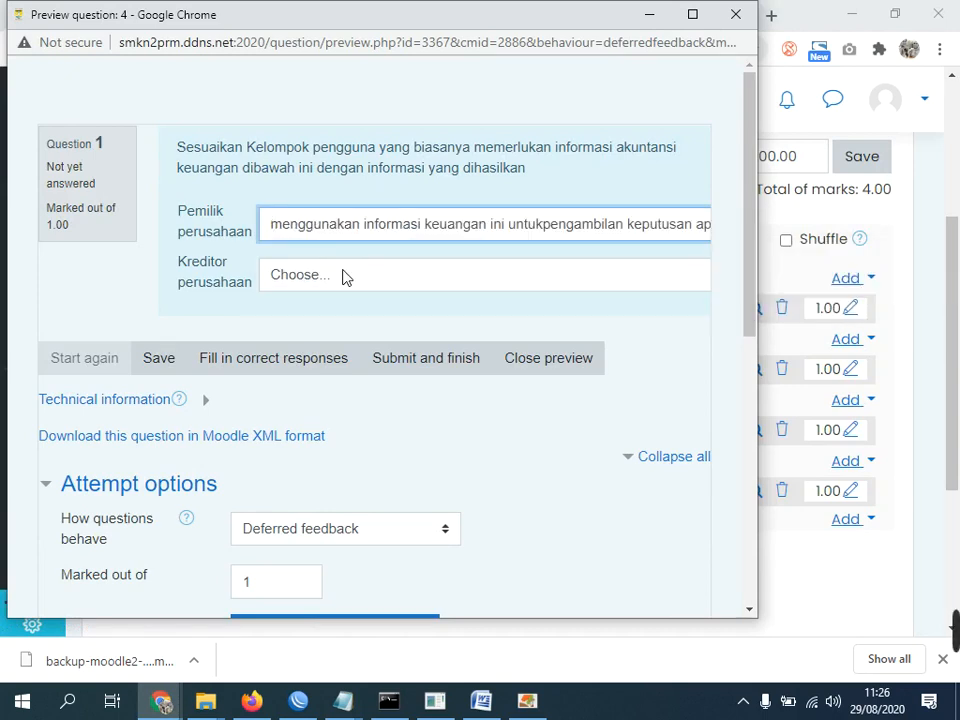
{"action": "left_click", "coordinate": [342, 276]}
{"action": "left_click", "coordinate": [337, 340]}
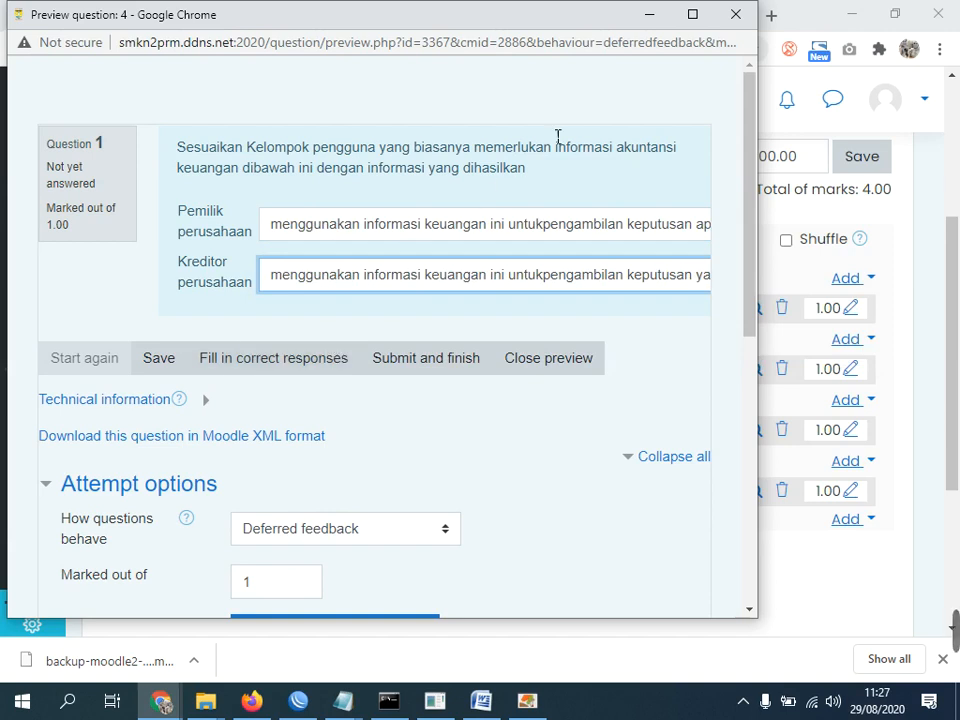
{"action": "left_click", "coordinate": [735, 14]}
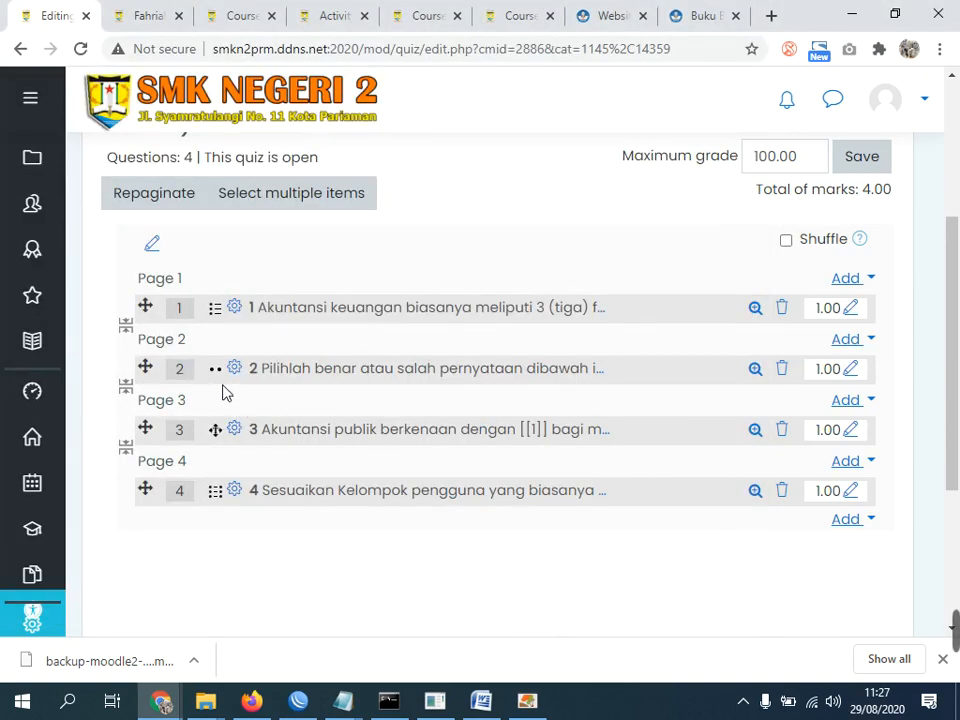
Enable Shuffle for the quiz questions and save the quiz with the maximum grade of 100.00.
{"action": "left_click_drag", "start_coordinate": [955, 283], "coordinate": [957, 242]}
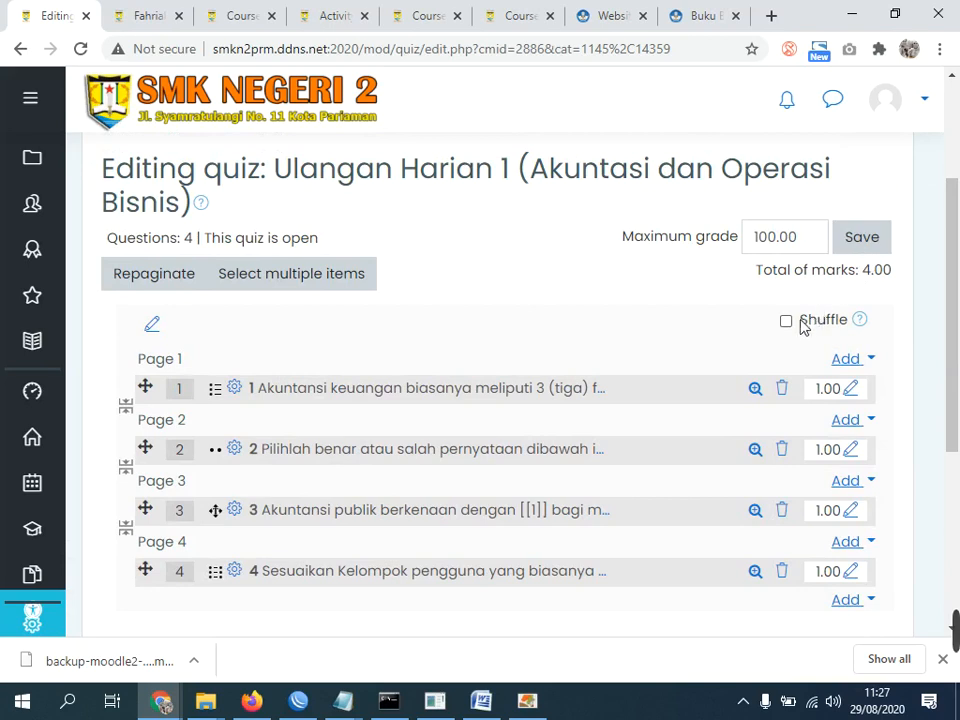
{"action": "left_click", "coordinate": [788, 325]}
{"action": "left_click", "coordinate": [865, 248]}
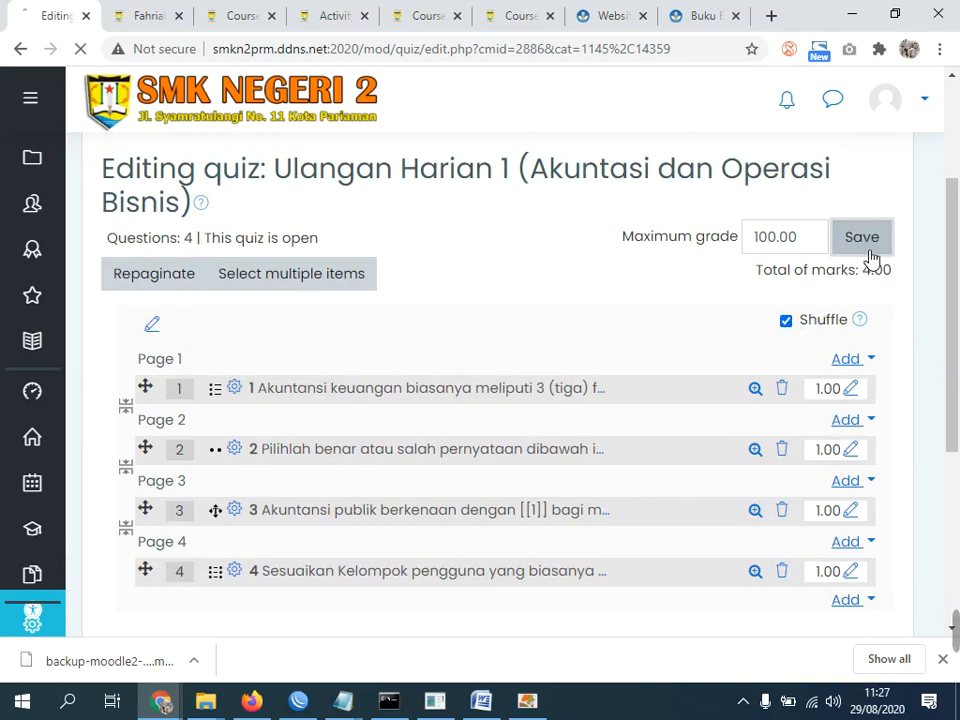
Return to the course page and go to the section "Akuntansi dan Operasi Bisnis" containing the quiz.
{"action": "left_click", "coordinate": [555, 240]}
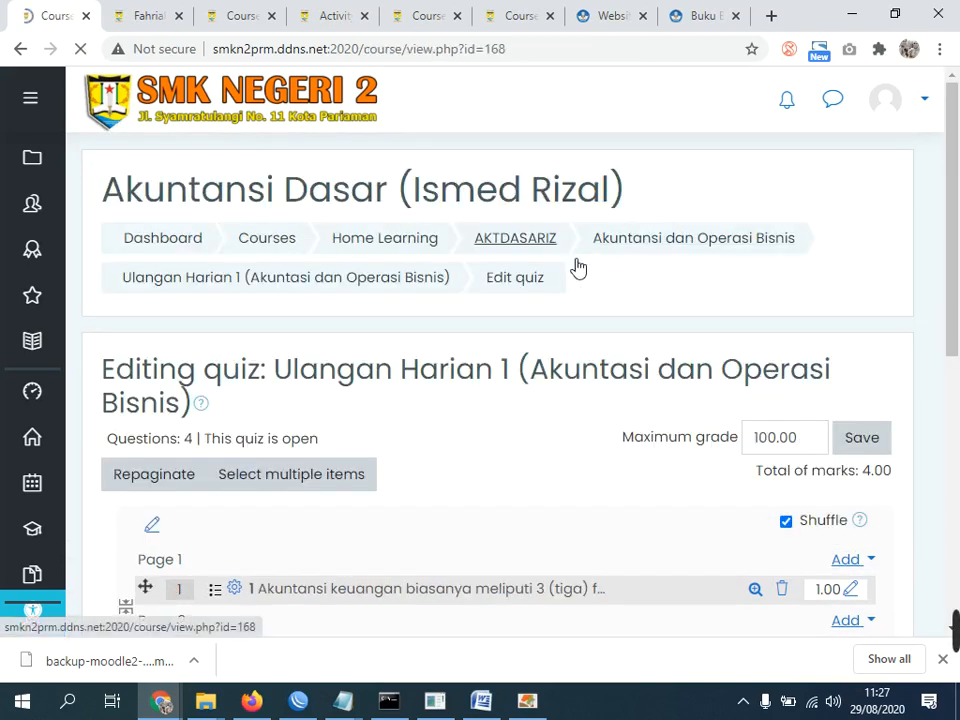
{"action": "scroll", "coordinate": [420, 420], "scroll_direction": "down", "scroll_amount": 5}
{"action": "scroll", "coordinate": [290, 365], "scroll_direction": "down", "scroll_amount": 4}
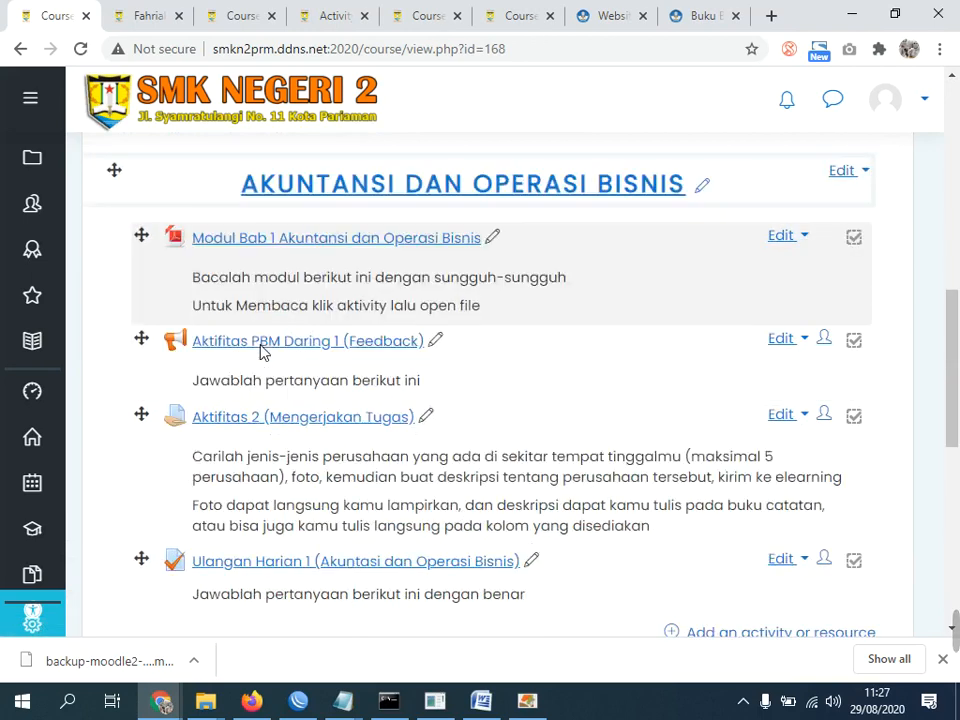